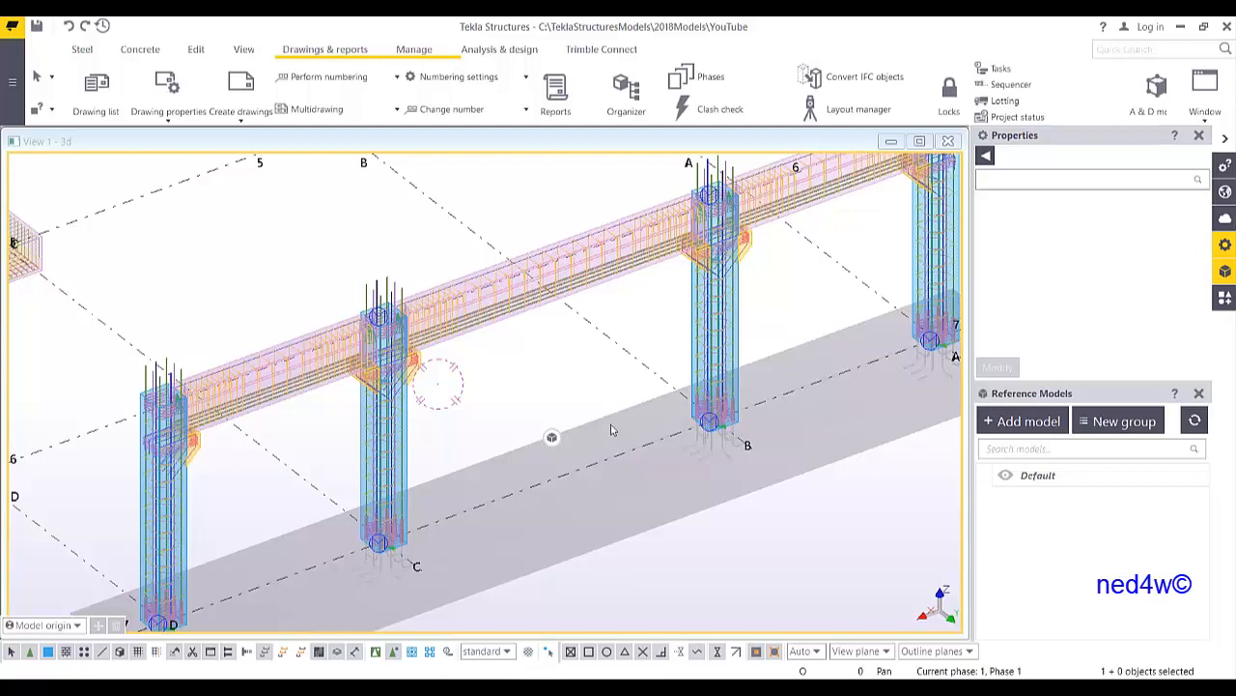
Open the Tekla Template Editor from the model
{"action": "left_click", "coordinate": [16, 85]}
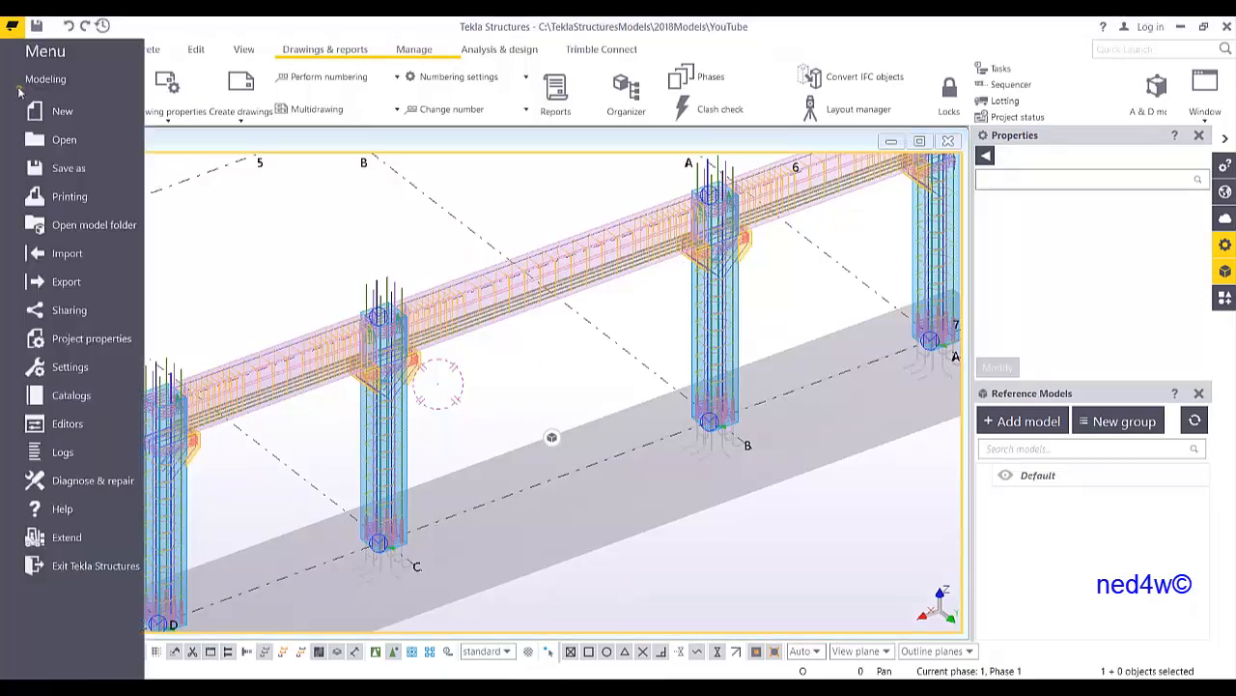
{"action": "left_click", "coordinate": [86, 431]}
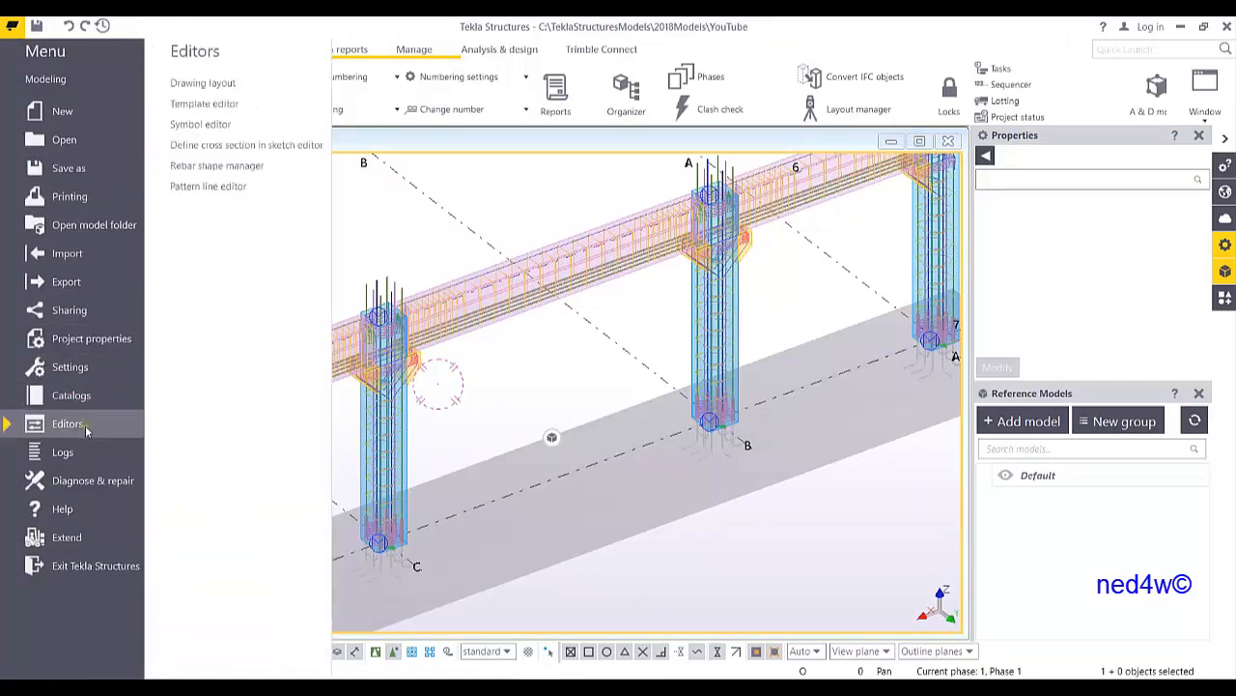
{"action": "left_click", "coordinate": [227, 112]}
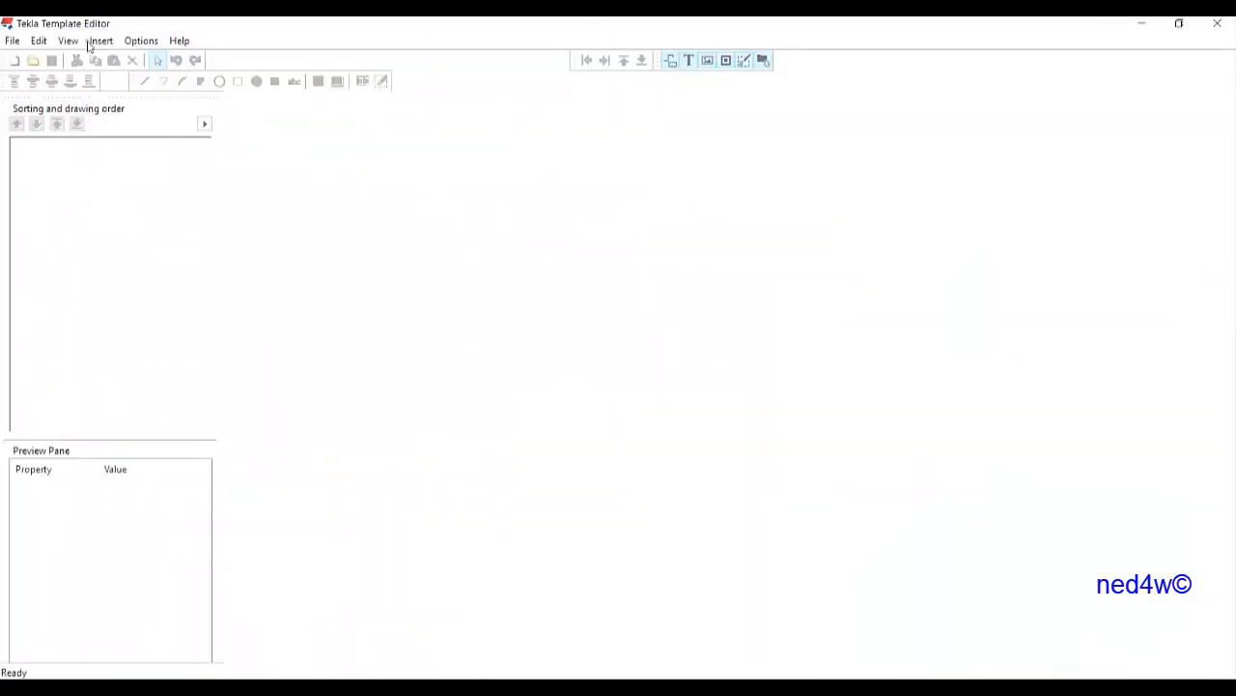
Create a new graphical template
{"action": "left_click", "coordinate": [15, 62]}
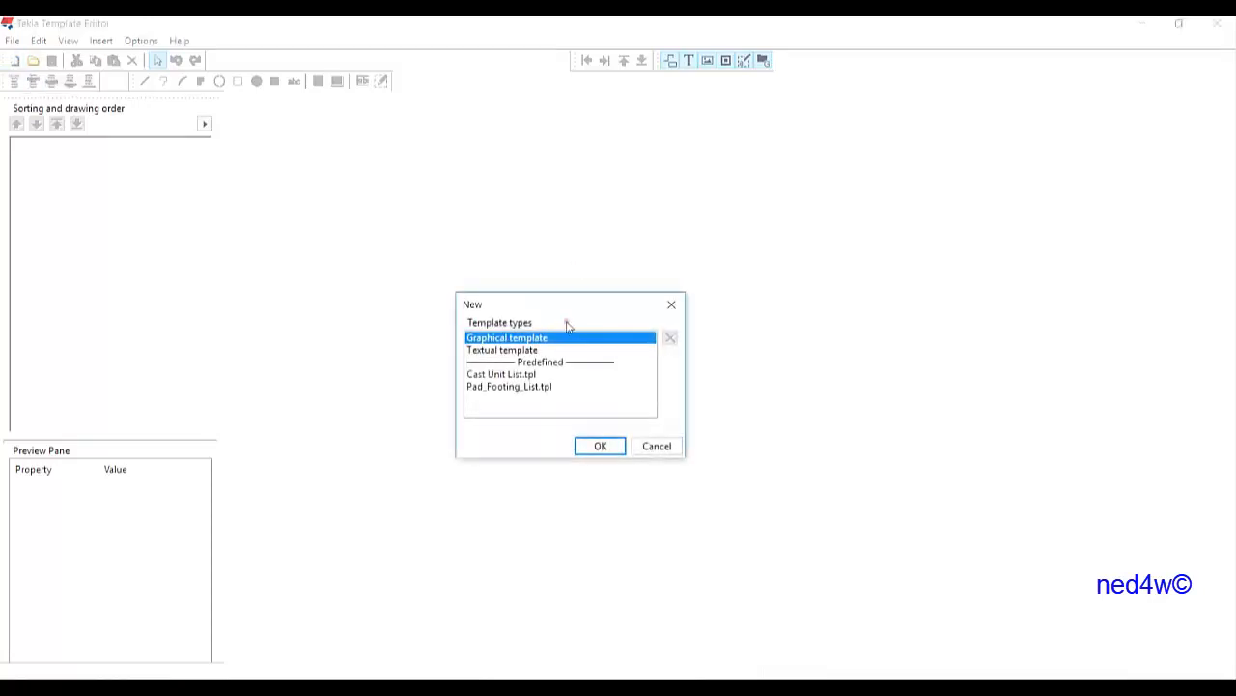
{"action": "left_click_drag", "start_coordinate": [580, 305], "coordinate": [559, 216]}
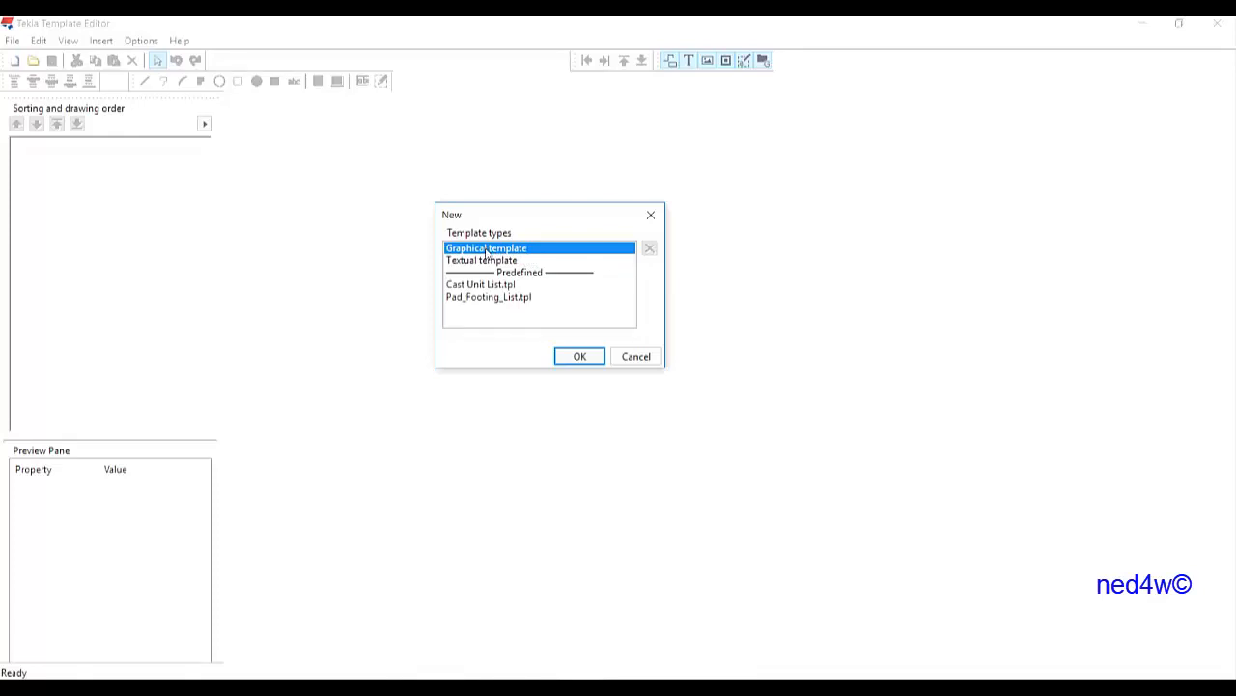
{"action": "left_click", "coordinate": [582, 358]}
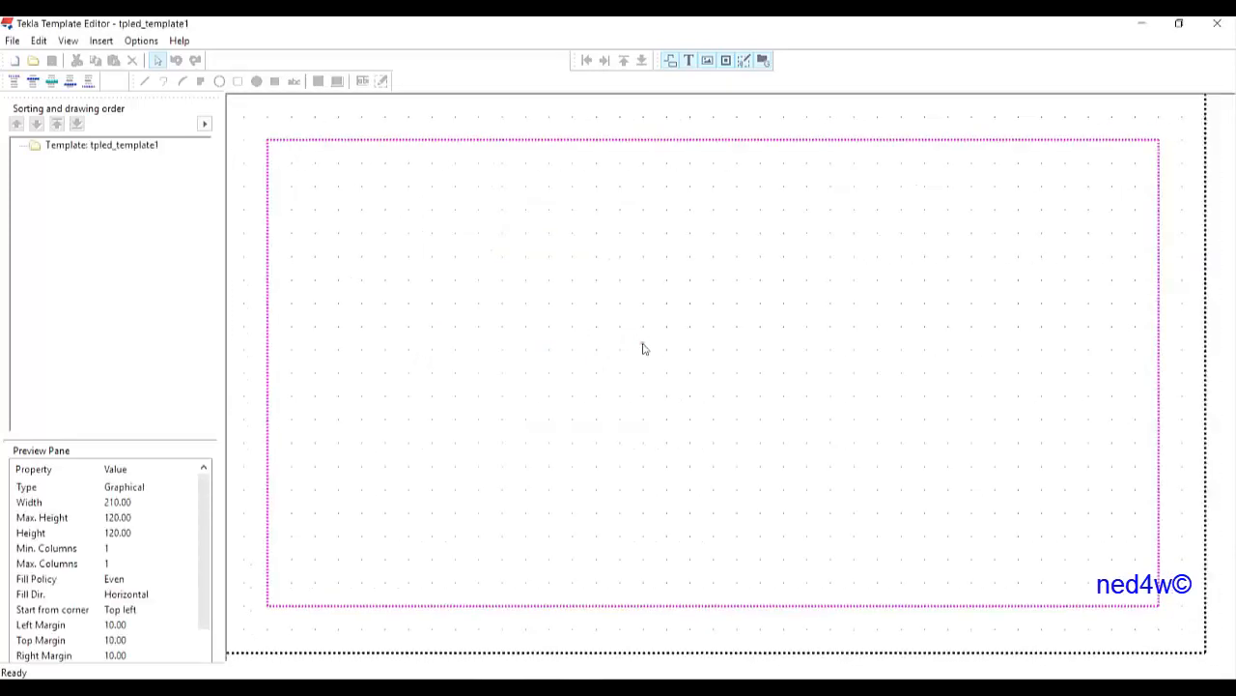
Add a header component to the template and a row below it with the content type REBAR
{"action": "scroll", "coordinate": [646, 378], "scroll_direction": "down", "scroll_amount": 1}
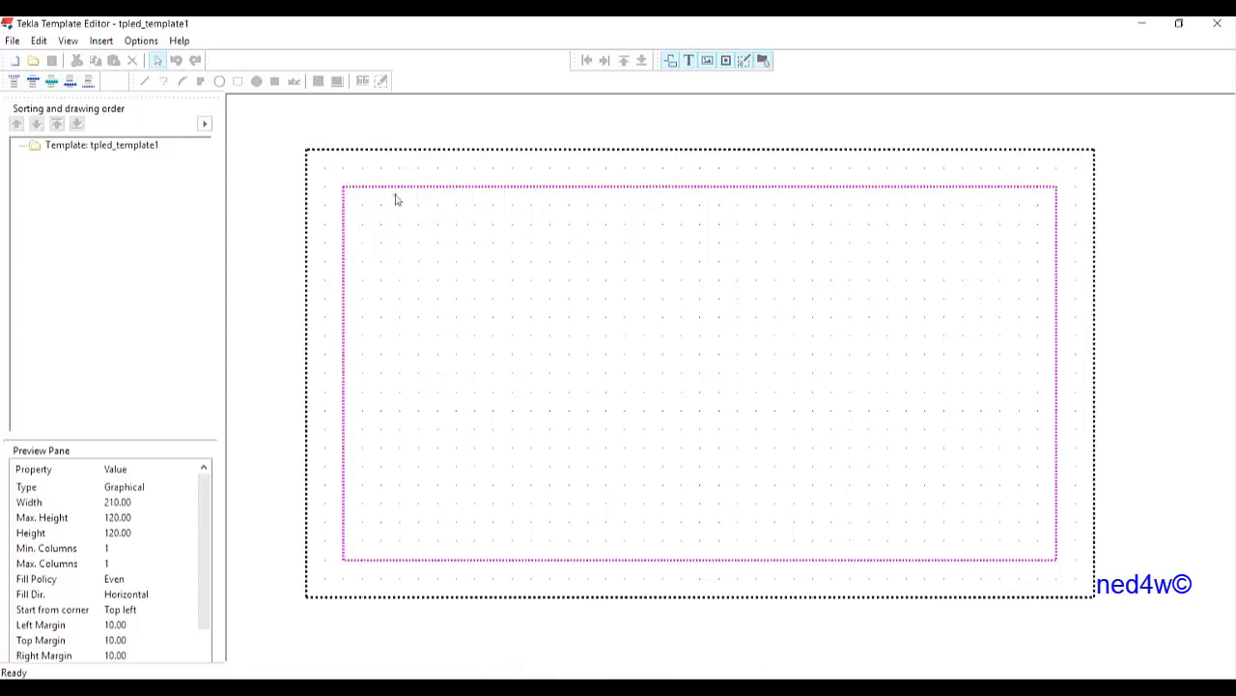
{"action": "left_click", "coordinate": [16, 85]}
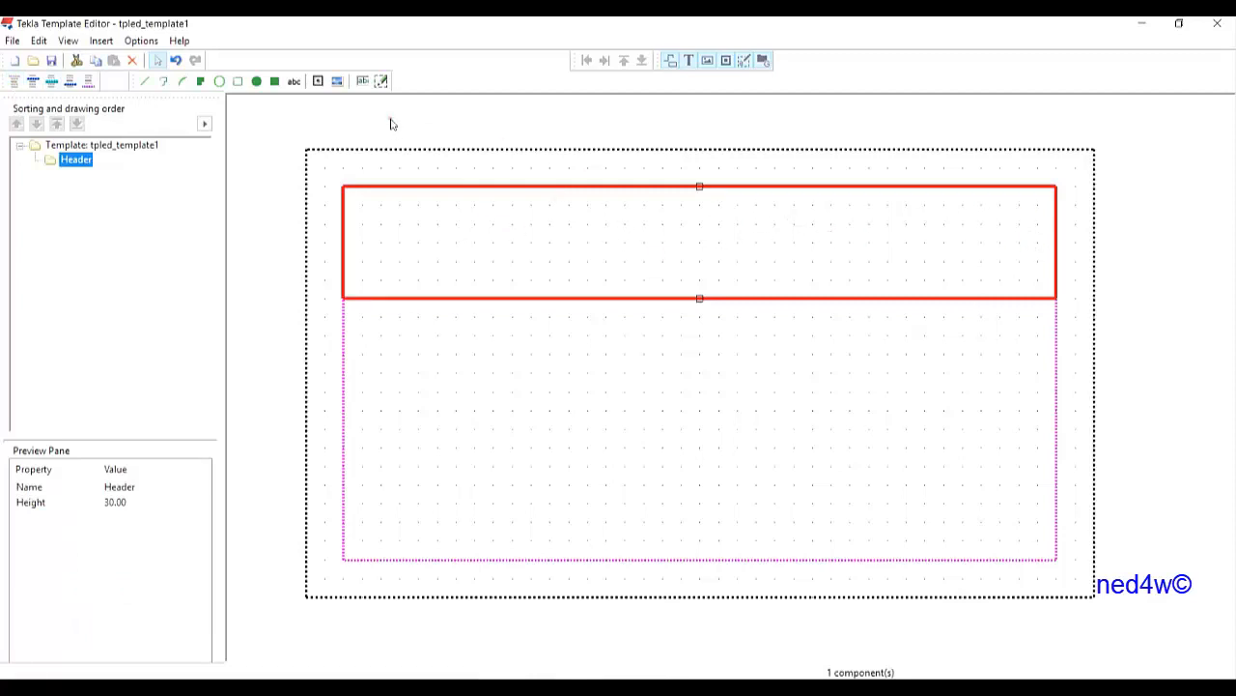
{"action": "left_click", "coordinate": [53, 85]}
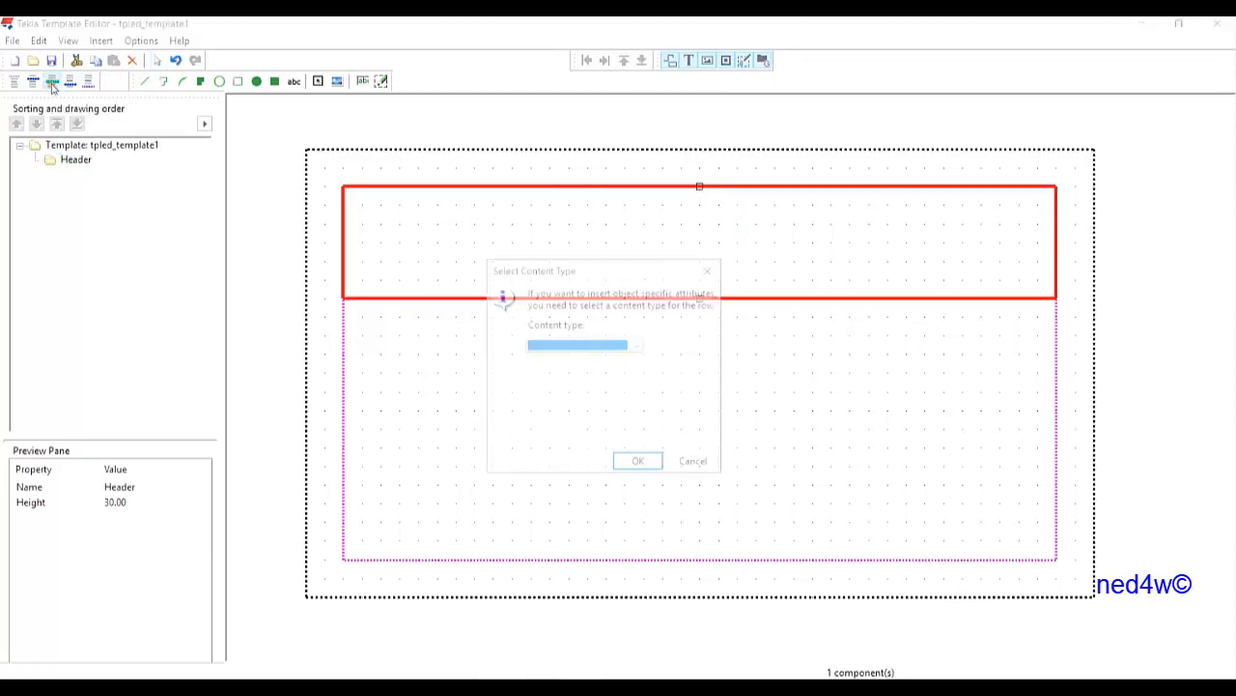
{"action": "left_click_drag", "start_coordinate": [628, 272], "coordinate": [569, 273]}
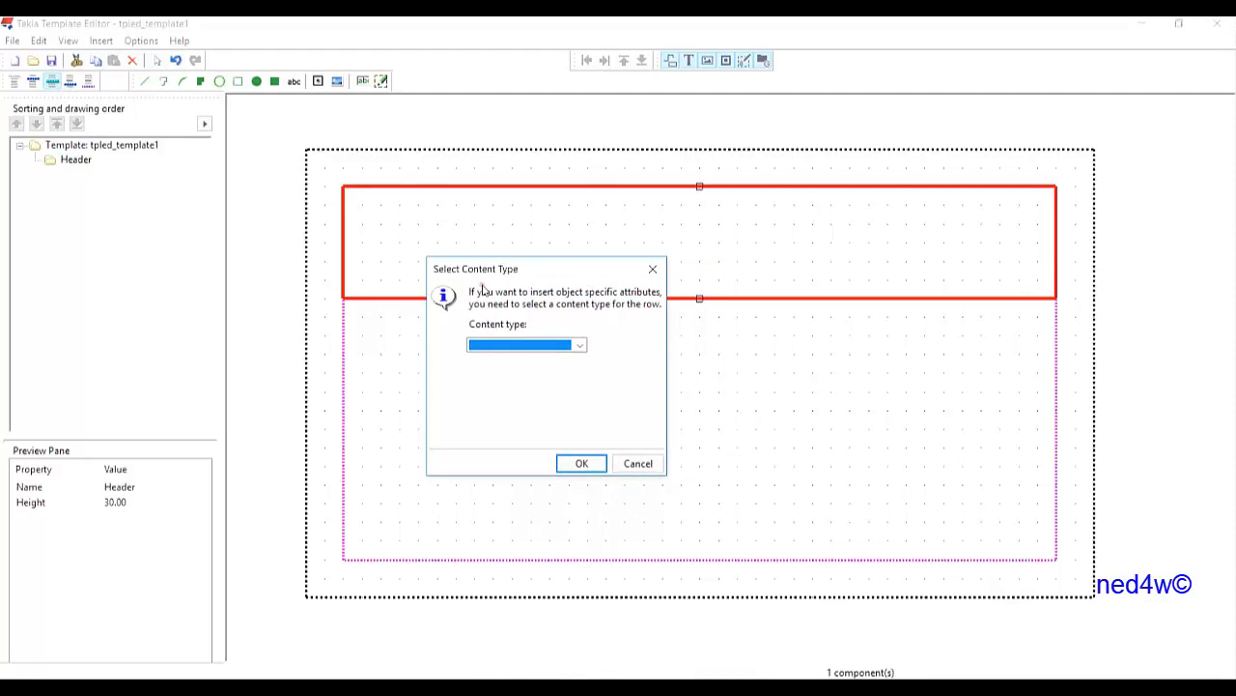
{"action": "left_click", "coordinate": [580, 345]}
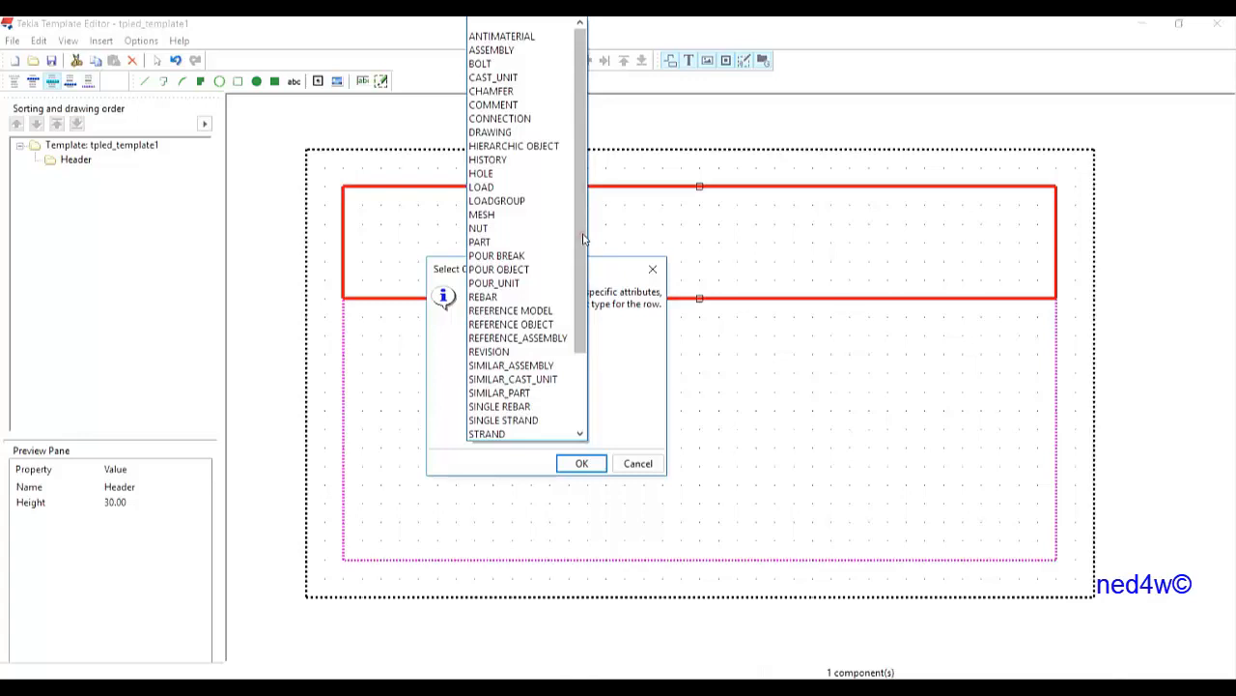
{"action": "left_click", "coordinate": [497, 298]}
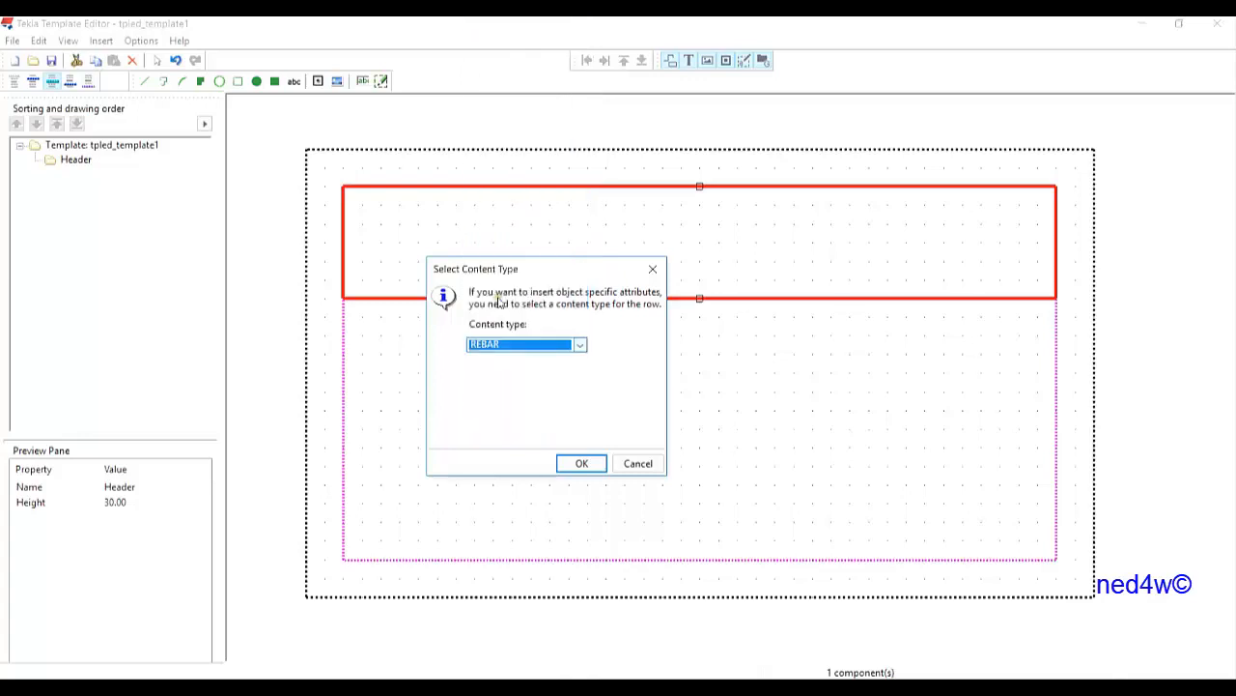
{"action": "left_click", "coordinate": [582, 464]}
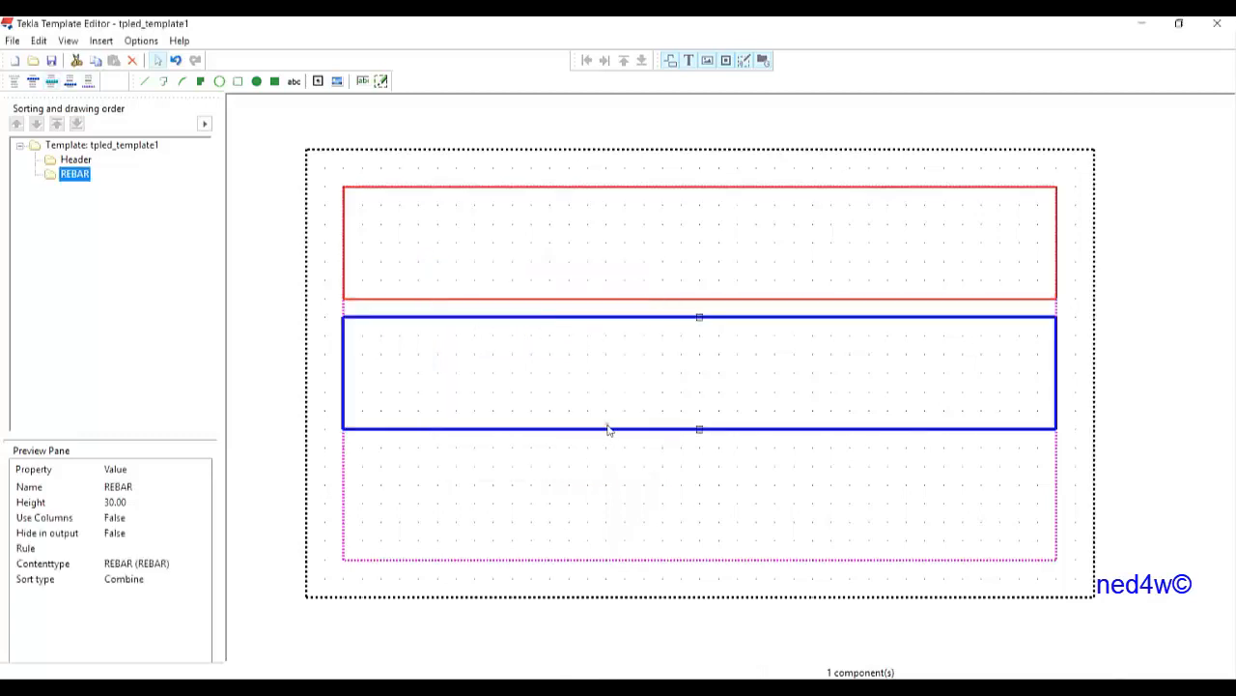
{"action": "scroll", "coordinate": [643, 295], "scroll_direction": "up", "scroll_amount": 2}
{"action": "scroll", "coordinate": [641, 299], "scroll_direction": "down", "scroll_amount": 2}
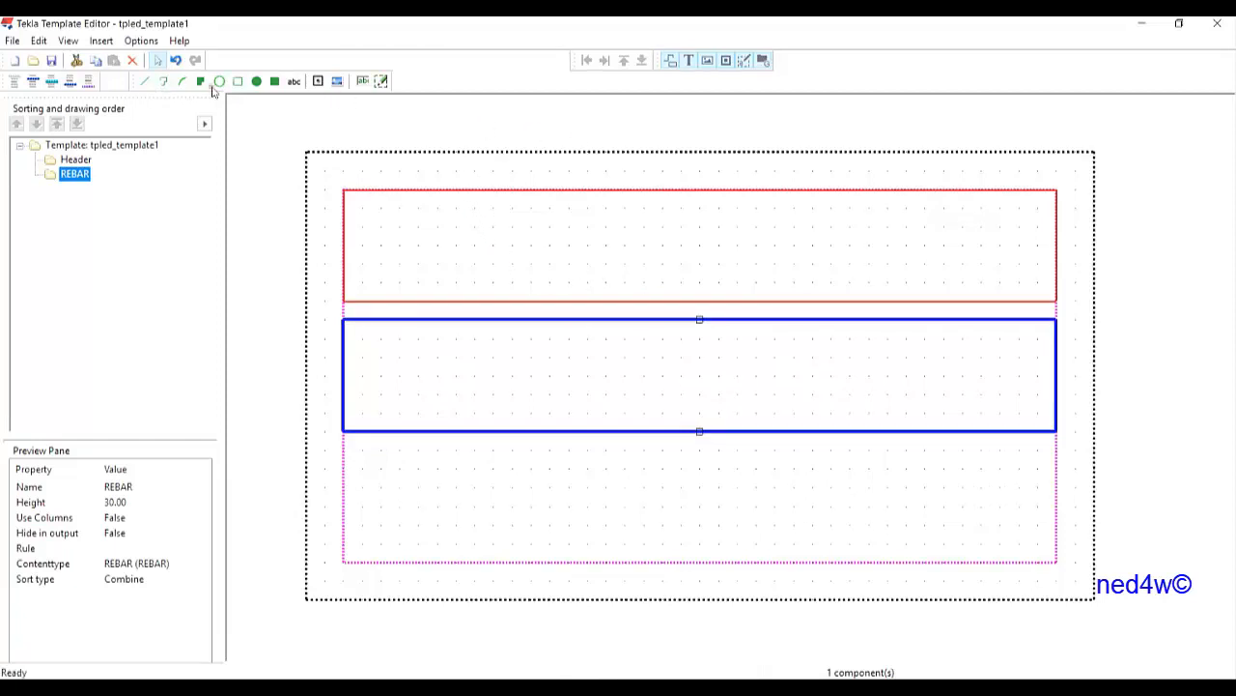
{"action": "left_click", "coordinate": [99, 41]}
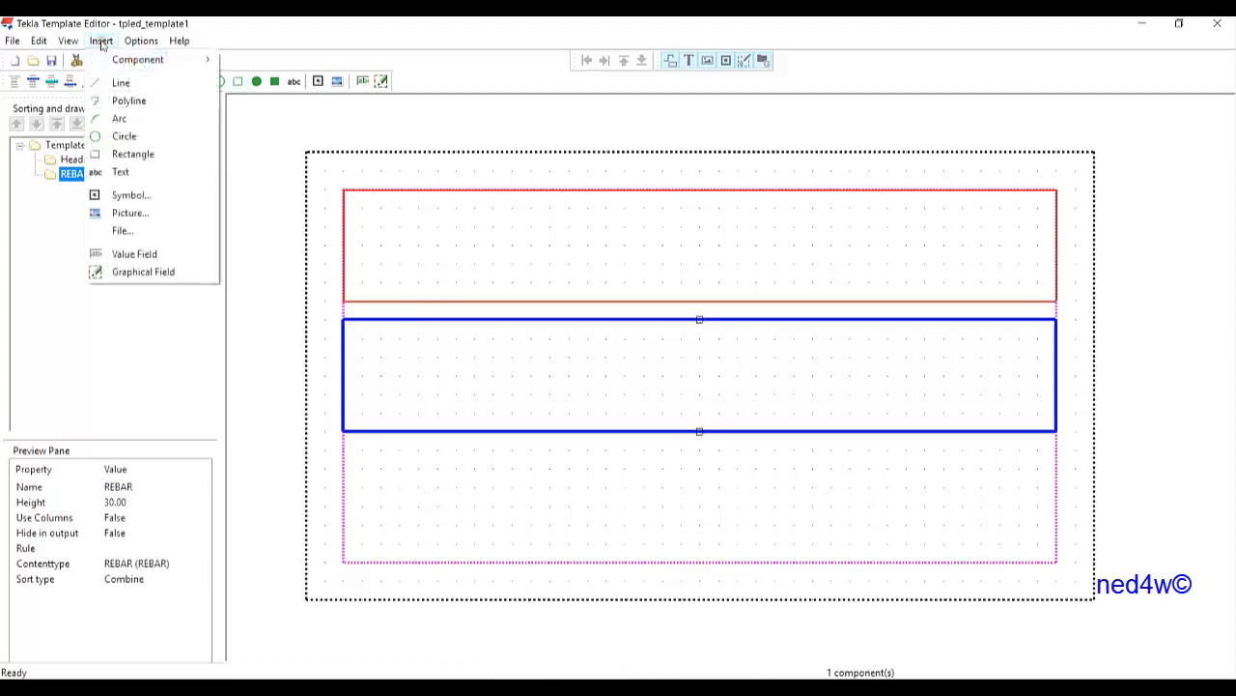
{"action": "left_click", "coordinate": [143, 236]}
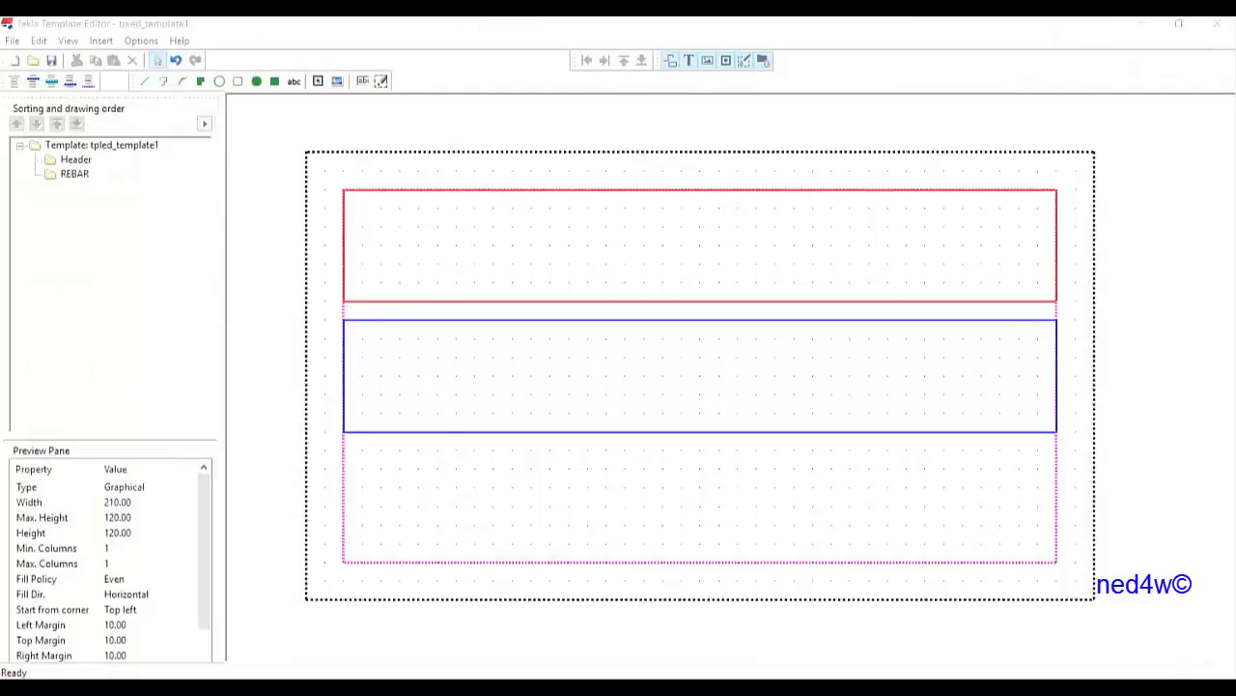
Turn on snapping to the grid for the template
{"action": "scroll", "coordinate": [555, 377], "scroll_direction": "down", "scroll_amount": 2}
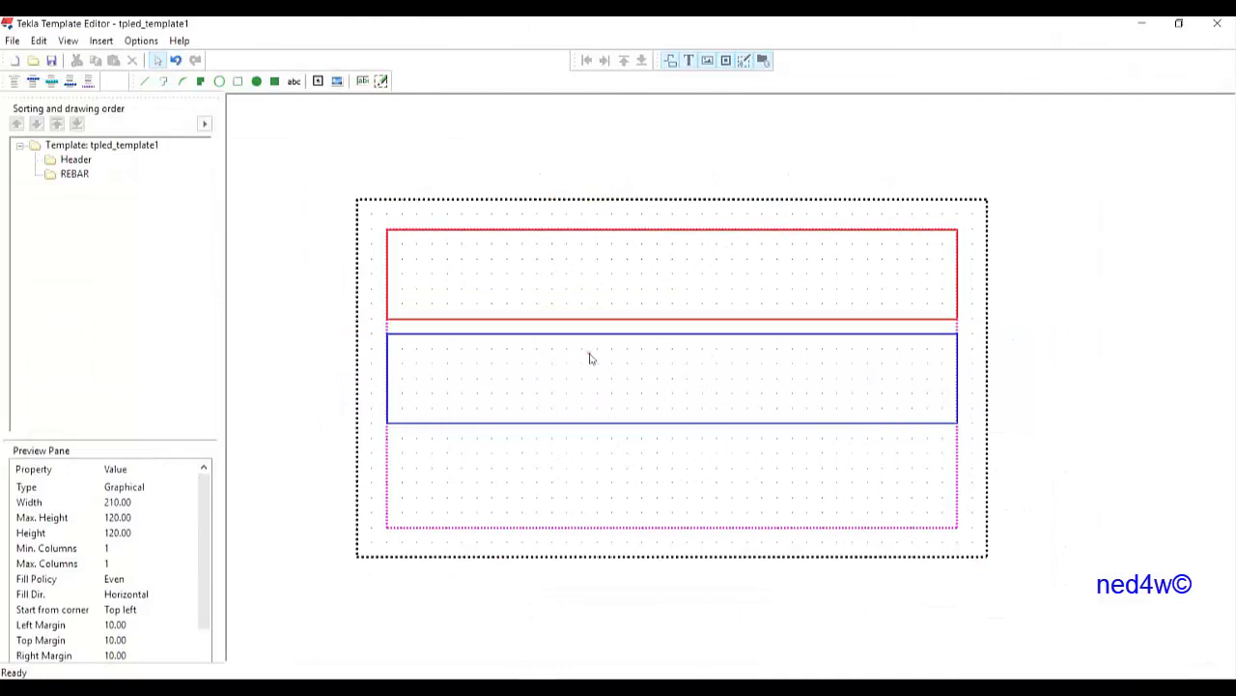
{"action": "left_click", "coordinate": [145, 45]}
{"action": "mouse_move", "coordinate": [174, 77]}
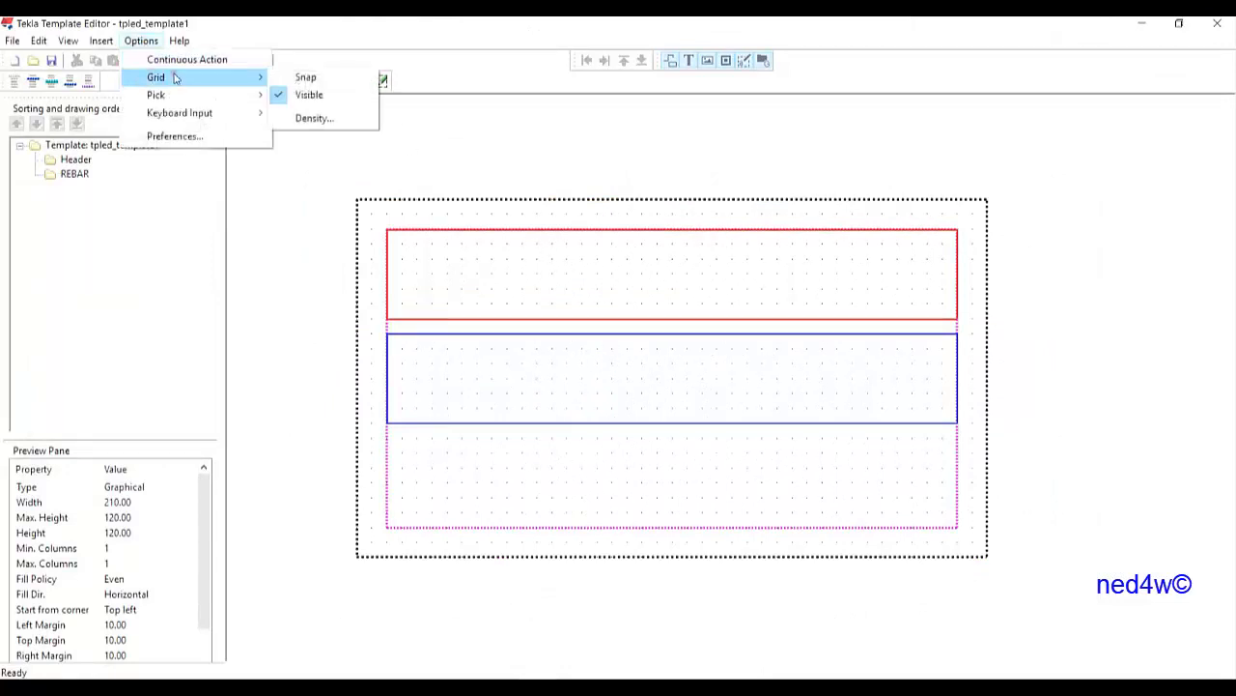
{"action": "left_click", "coordinate": [288, 81]}
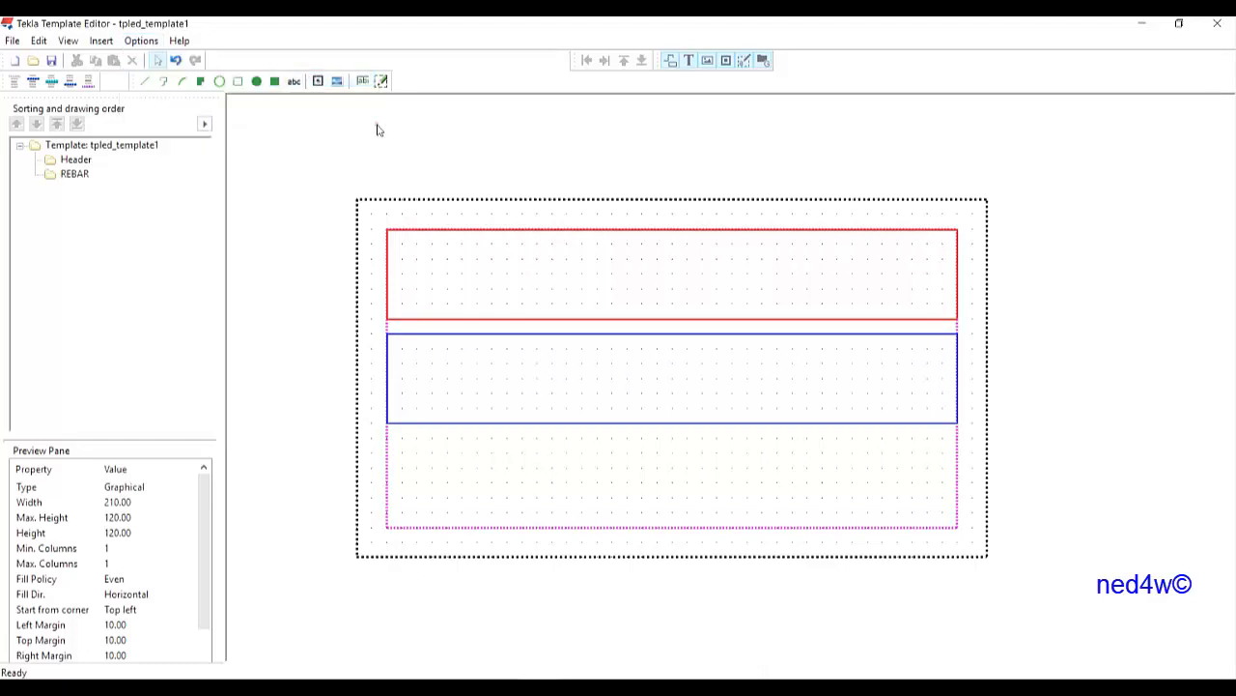
Start inserting an AutoCAD file and browse to the TeklaStructuresModels folder on drive C
{"action": "left_click", "coordinate": [102, 41]}
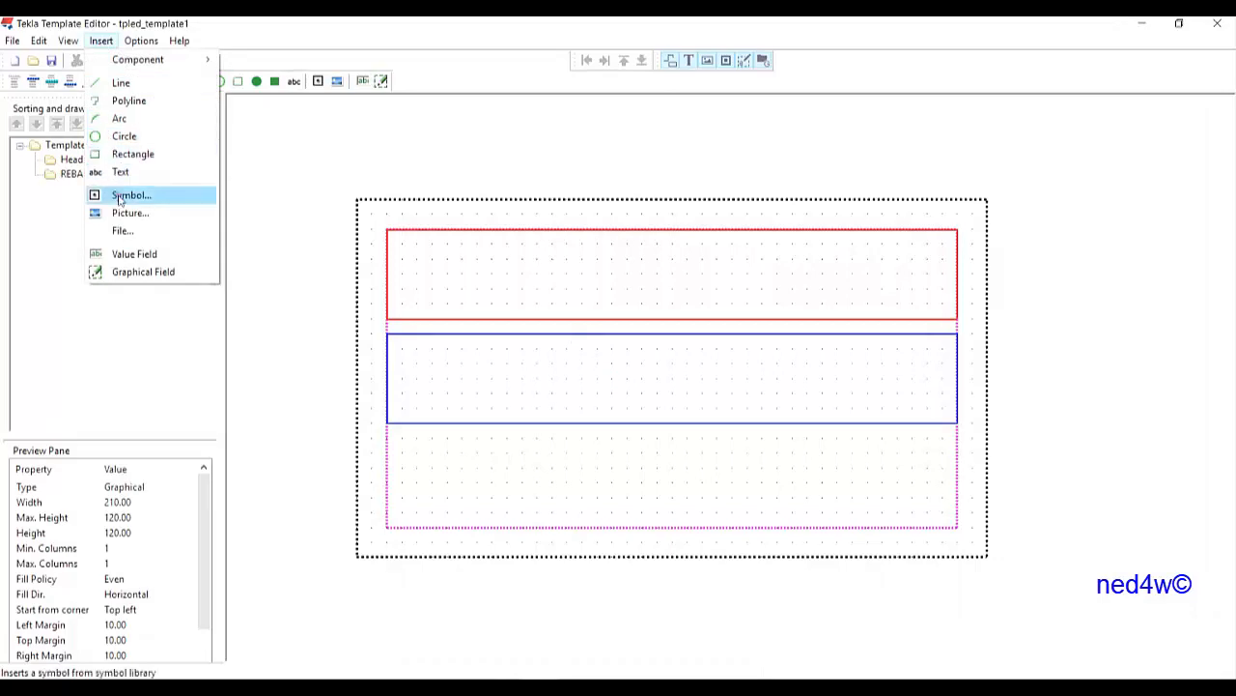
{"action": "left_click", "coordinate": [130, 234]}
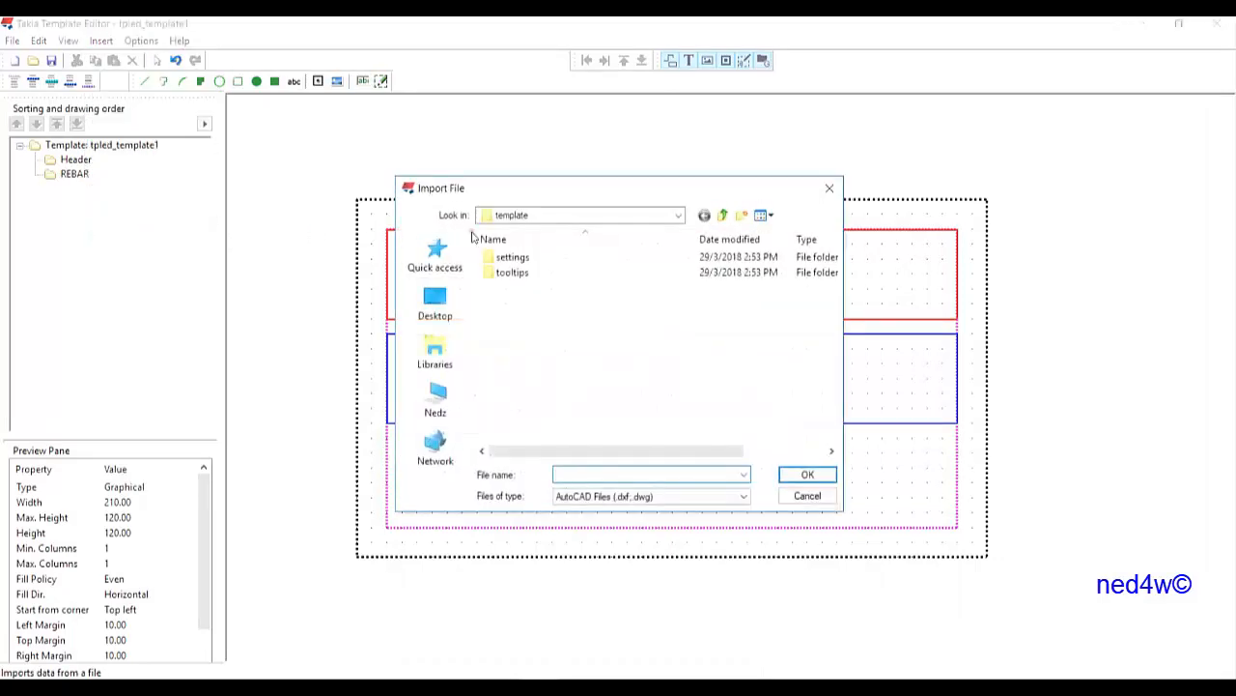
{"action": "left_click", "coordinate": [679, 215]}
{"action": "left_click", "coordinate": [679, 216]}
{"action": "left_click", "coordinate": [679, 216]}
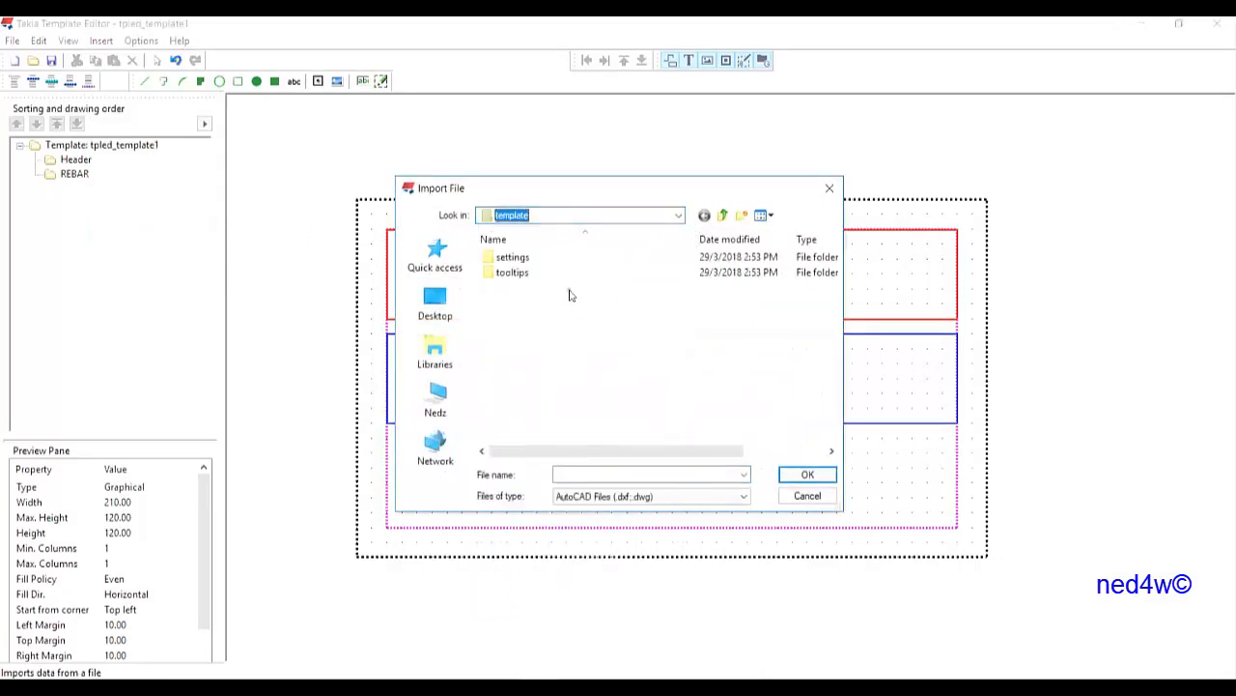
{"action": "left_click", "coordinate": [681, 217]}
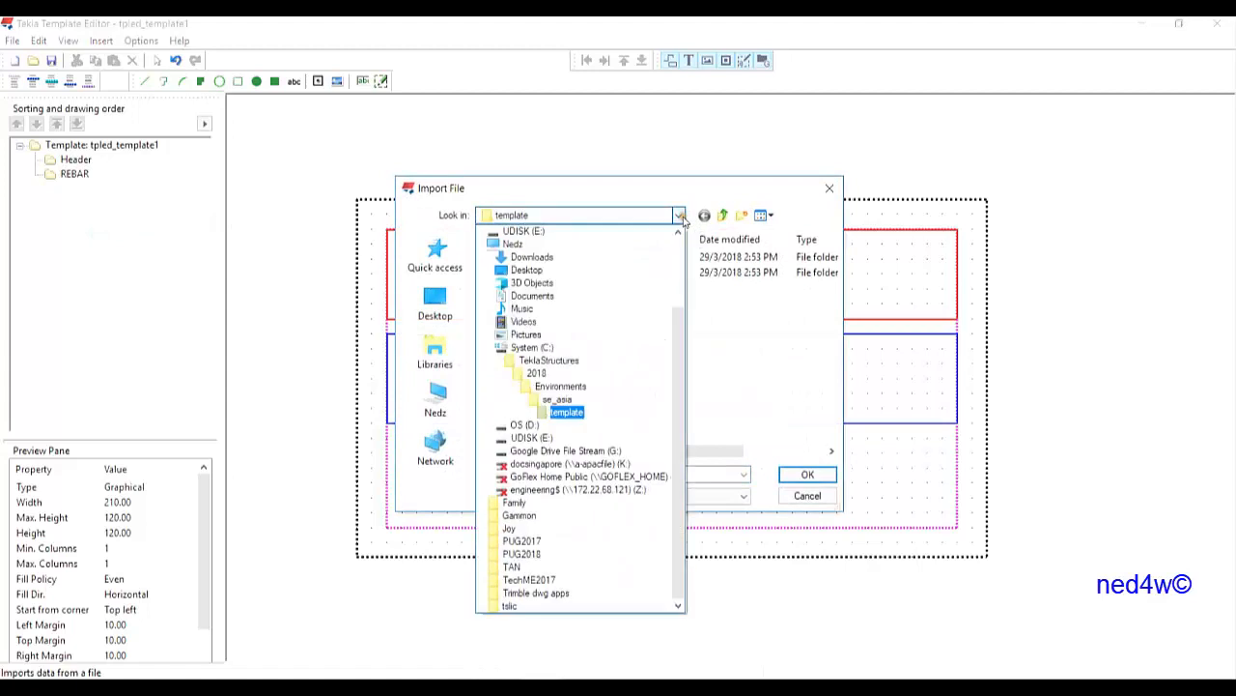
{"action": "left_click", "coordinate": [531, 348]}
{"action": "scroll", "coordinate": [561, 359], "scroll_direction": "down", "scroll_amount": 2}
{"action": "double_click", "coordinate": [558, 352]}
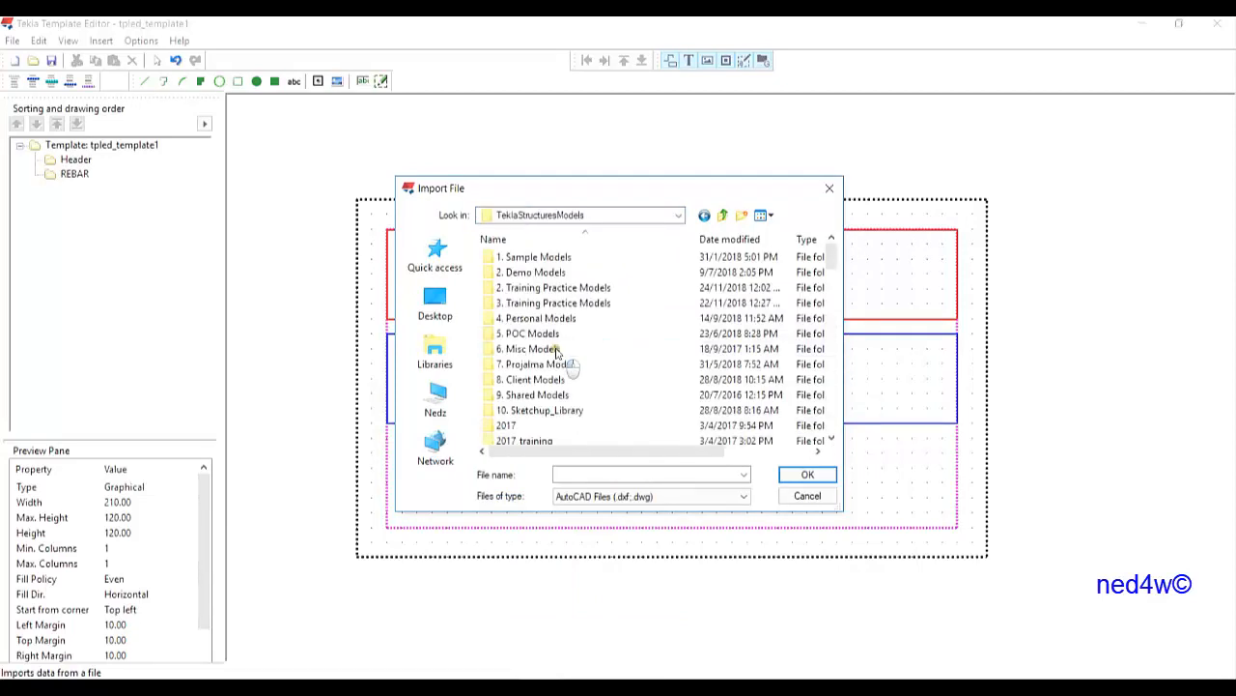
Choose BBS.dwg from the YouTube model folder inside 2018Models as the file to import
{"action": "scroll", "coordinate": [546, 352], "scroll_direction": "down", "scroll_amount": 3}
{"action": "double_click", "coordinate": [523, 372]}
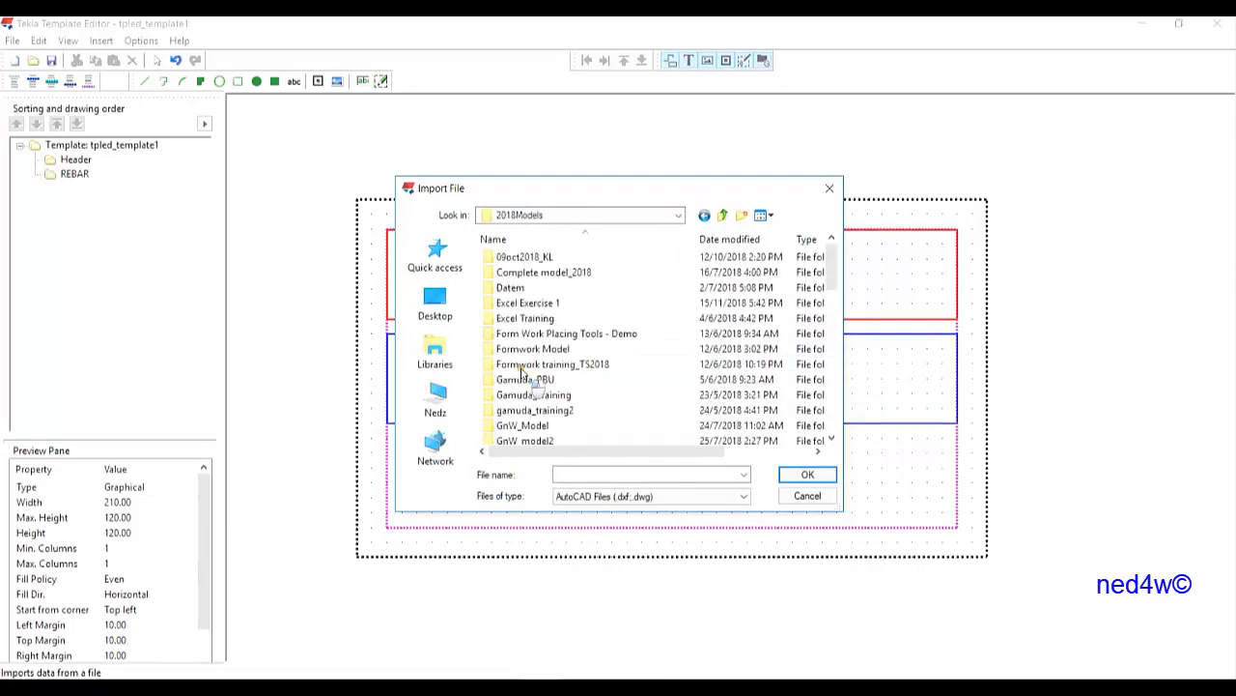
{"action": "scroll", "coordinate": [524, 386], "scroll_direction": "down", "scroll_amount": 10}
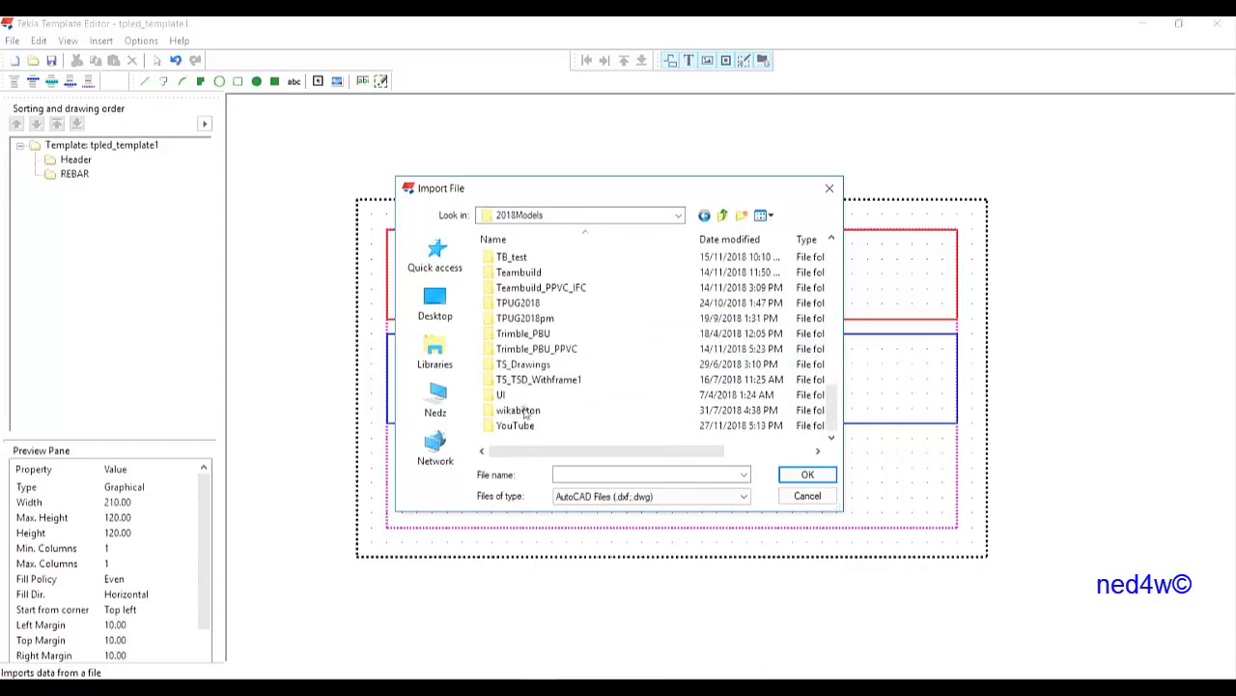
{"action": "double_click", "coordinate": [515, 425]}
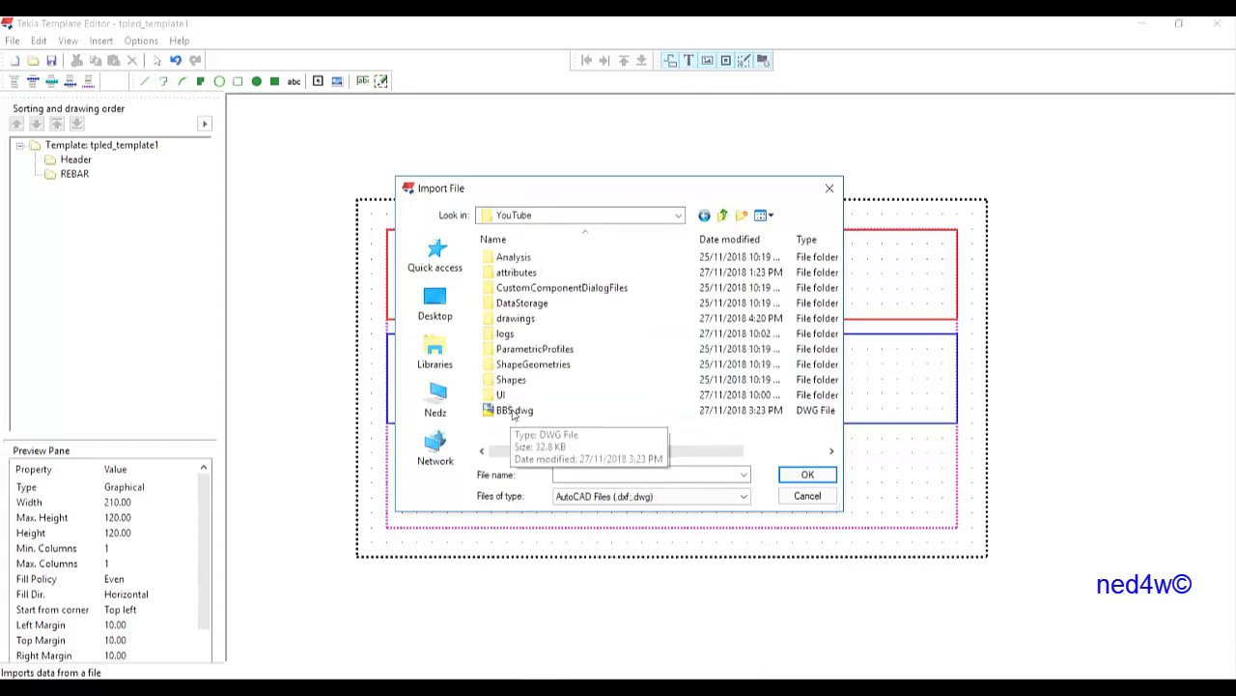
{"action": "left_click", "coordinate": [513, 411]}
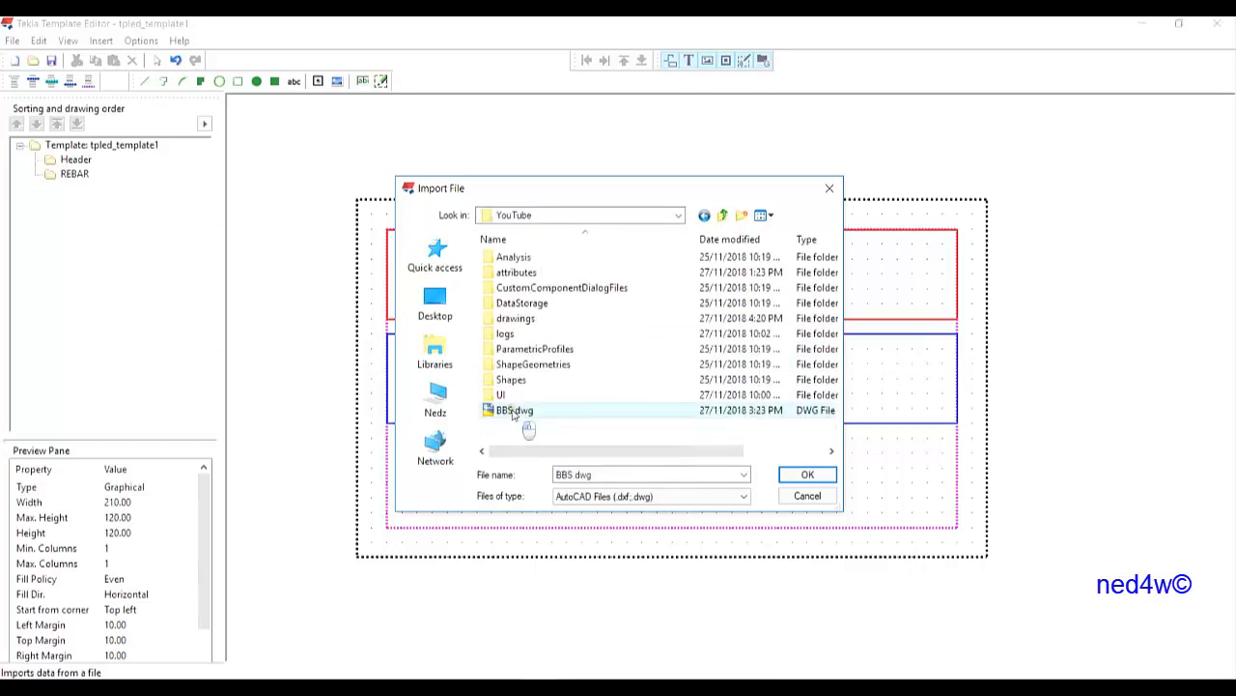
{"action": "left_click", "coordinate": [806, 478]}
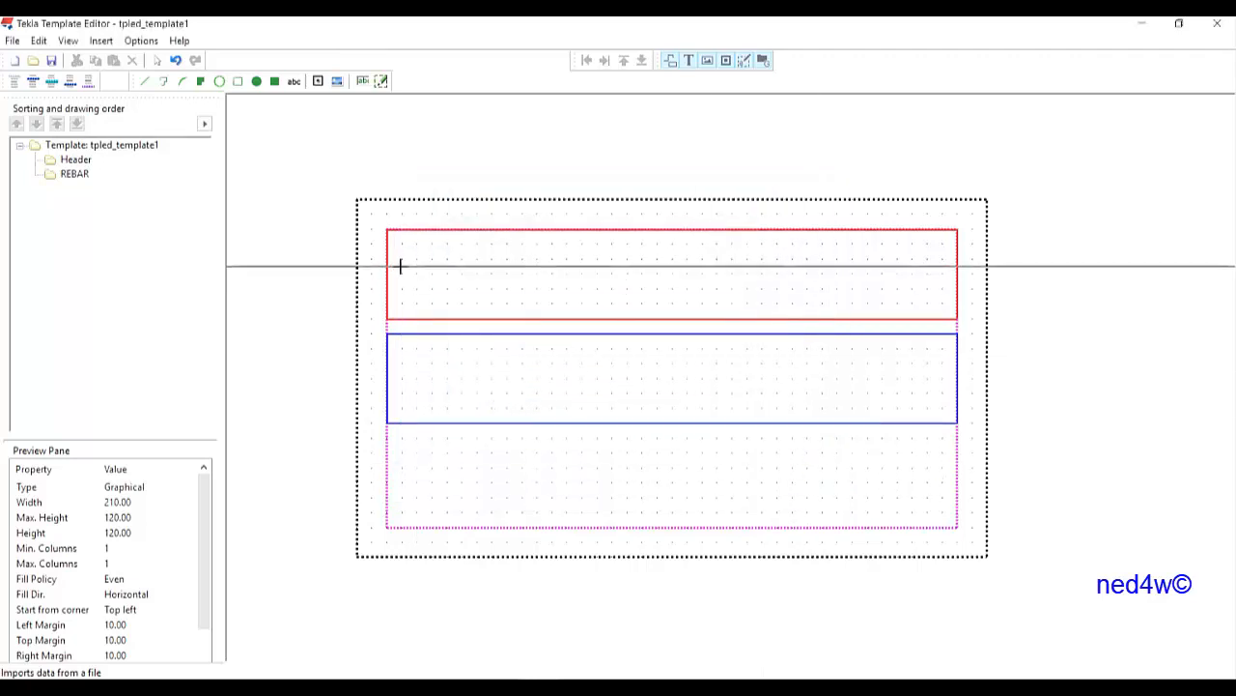
Place the imported drawing near the left edge of the header, using the Scale import method at 1.00
{"action": "left_click", "coordinate": [402, 264]}
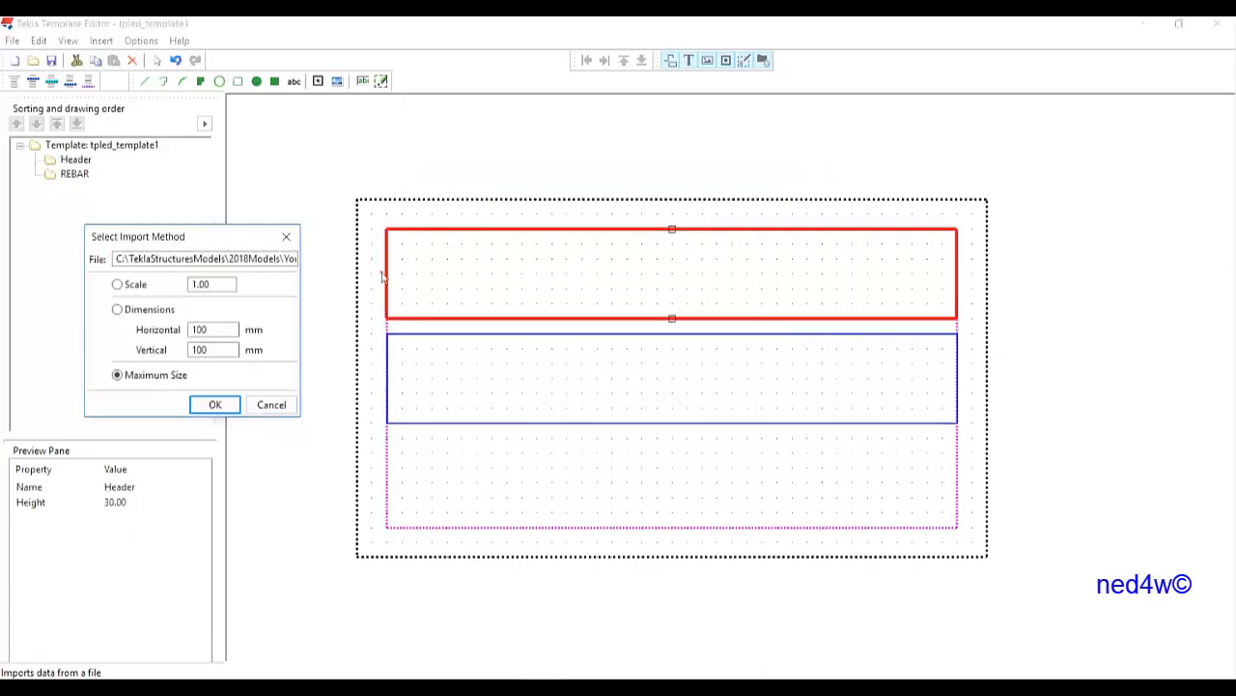
{"action": "left_click", "coordinate": [118, 287]}
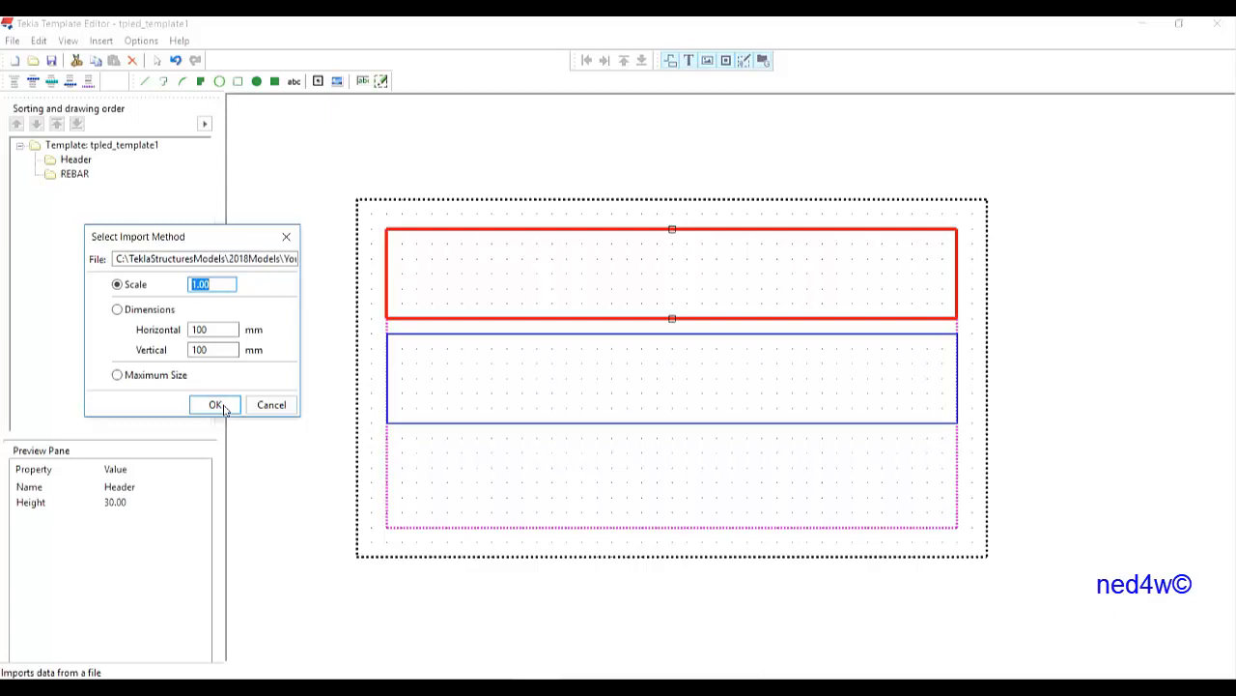
{"action": "left_click", "coordinate": [217, 405]}
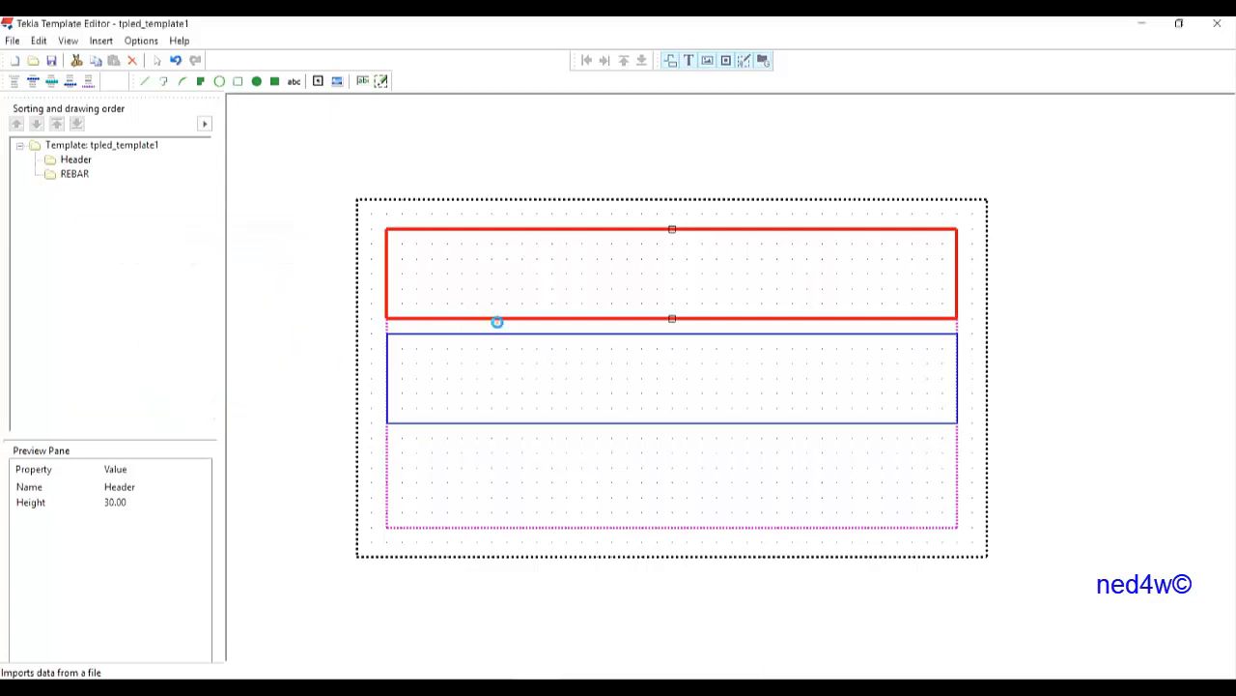
{"action": "left_click", "coordinate": [494, 324]}
{"action": "scroll", "coordinate": [425, 242], "scroll_direction": "up", "scroll_amount": 2}
{"action": "scroll", "coordinate": [425, 242], "scroll_direction": "up", "scroll_amount": 2}
{"action": "scroll", "coordinate": [488, 265], "scroll_direction": "up", "scroll_amount": 2}
{"action": "scroll", "coordinate": [621, 317], "scroll_direction": "down", "scroll_amount": 1}
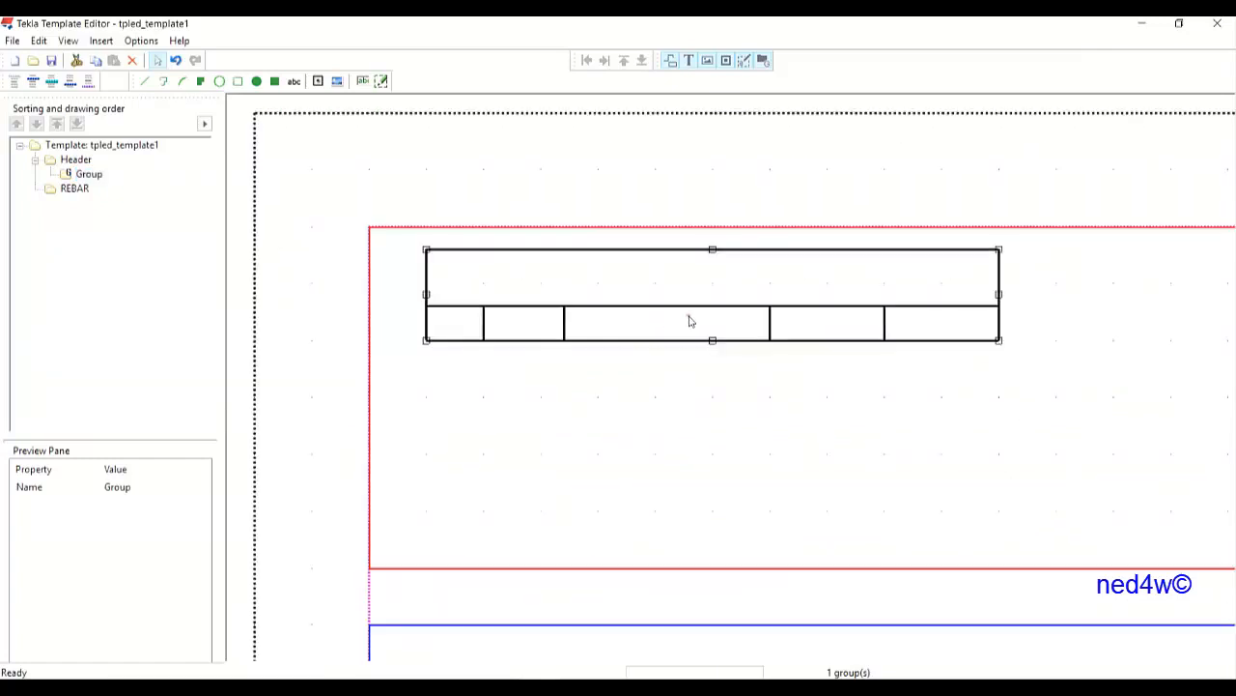
Move the imported table group down by one grid interval inside the header
{"action": "scroll", "coordinate": [692, 319], "scroll_direction": "down", "scroll_amount": 1}
{"action": "scroll", "coordinate": [689, 318], "scroll_direction": "up", "scroll_amount": 1}
{"action": "mouse_move", "coordinate": [693, 319]}
{"action": "left_mouse_down"}
{"action": "mouse_move", "coordinate": [697, 375]}
{"action": "mouse_move", "coordinate": [713, 324]}
{"action": "left_mouse_up"}
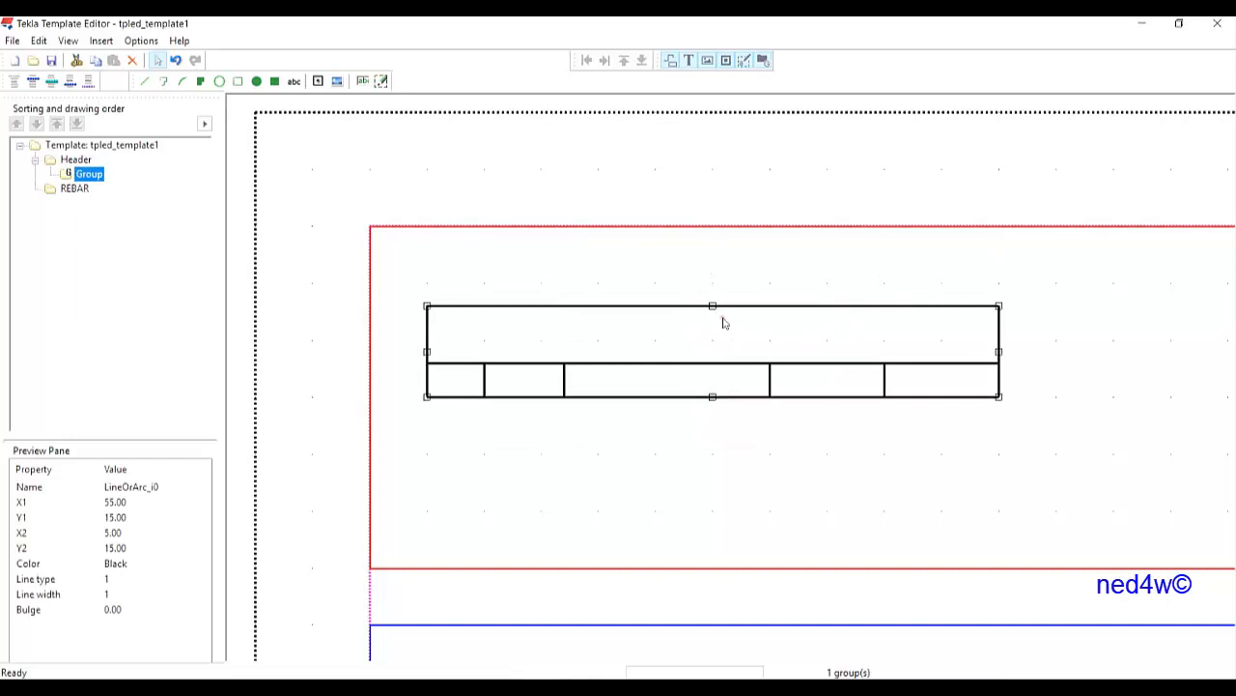
{"action": "middle_click_drag", "start_coordinate": [725, 370], "coordinate": [671, 299]}
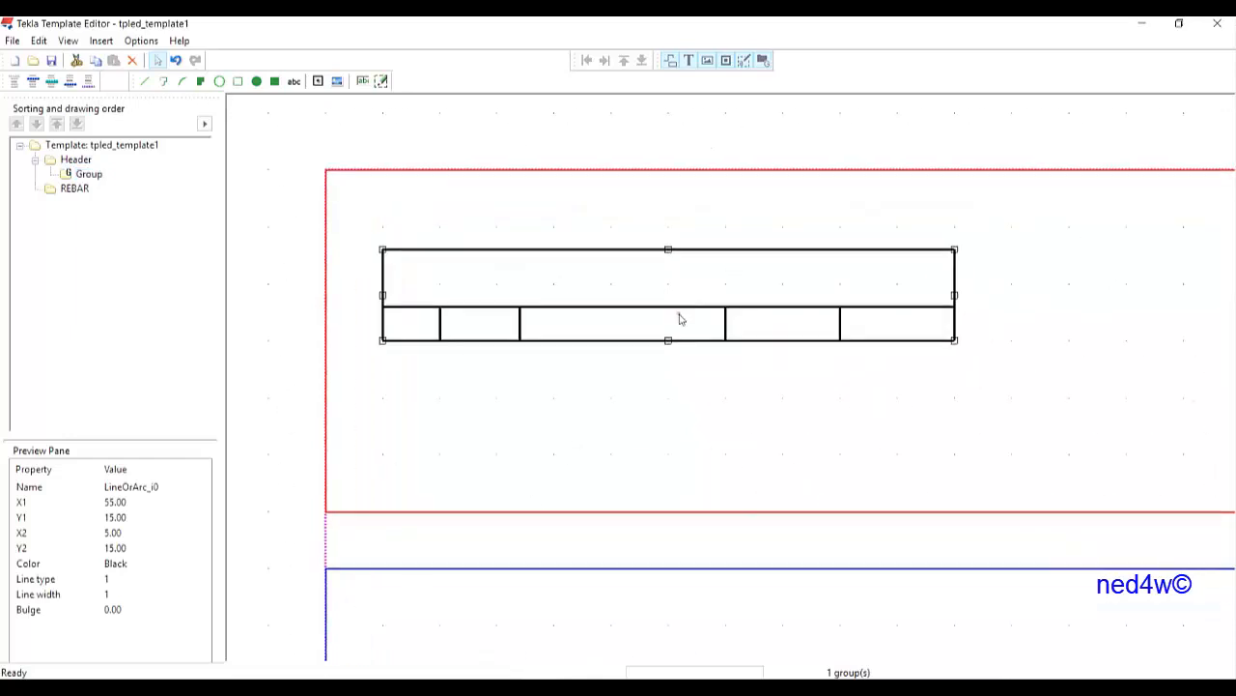
Ungroup the imported table drawing in the header into separate lines
{"action": "right_click", "coordinate": [679, 312]}
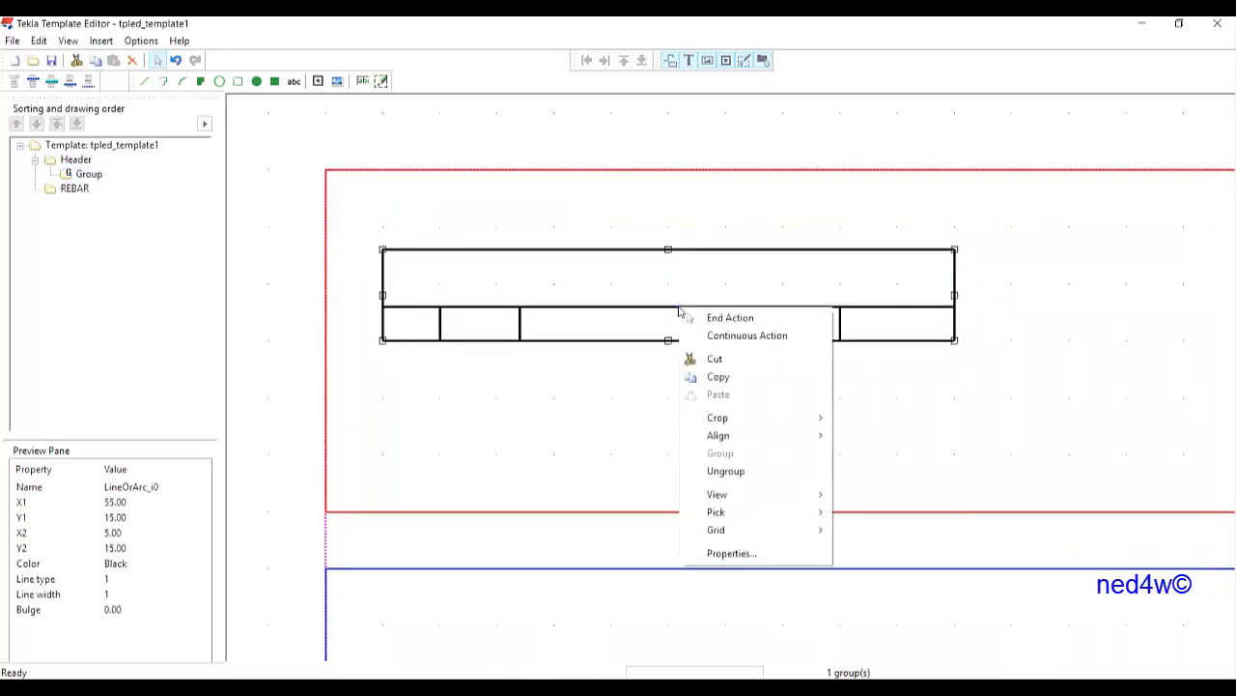
{"action": "left_click", "coordinate": [745, 474]}
{"action": "middle_click_drag", "start_coordinate": [657, 446], "coordinate": [643, 408]}
{"action": "scroll", "coordinate": [641, 401], "scroll_direction": "down", "scroll_amount": 2}
{"action": "scroll", "coordinate": [633, 348], "scroll_direction": "up", "scroll_amount": 1}
{"action": "scroll", "coordinate": [639, 333], "scroll_direction": "down", "scroll_amount": 1}
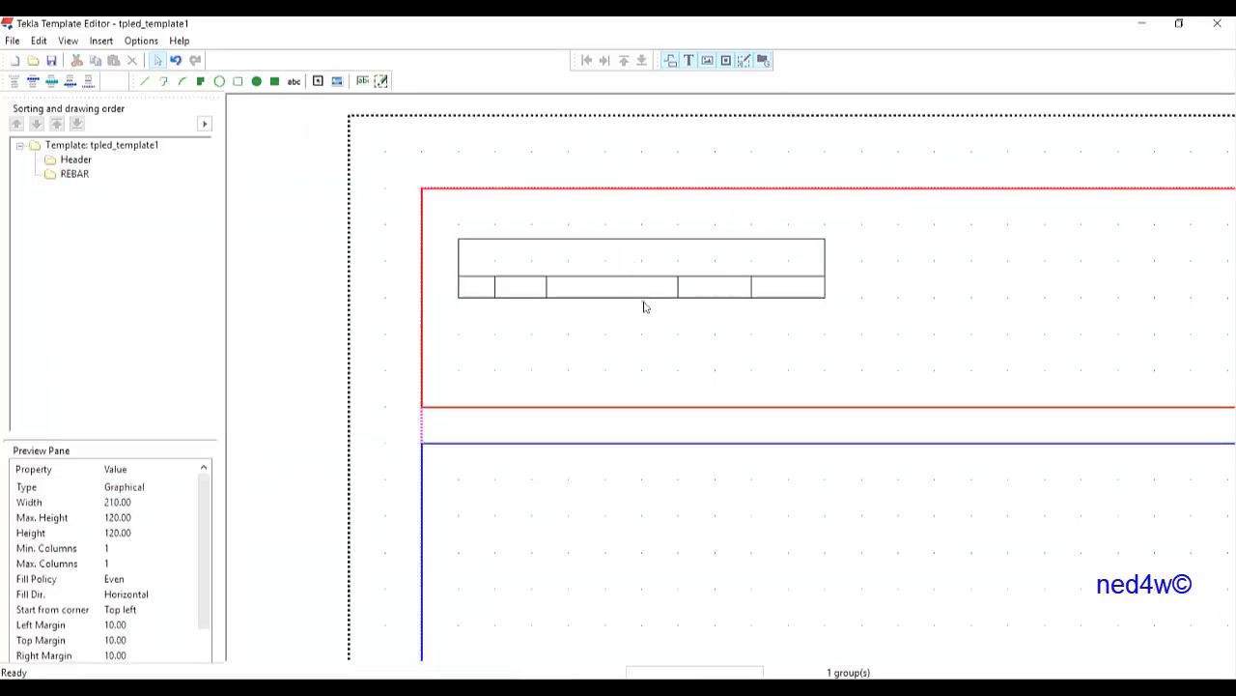
{"action": "scroll", "coordinate": [616, 263], "scroll_direction": "up", "scroll_amount": 1}
{"action": "middle_click_drag", "start_coordinate": [625, 286], "coordinate": [656, 322]}
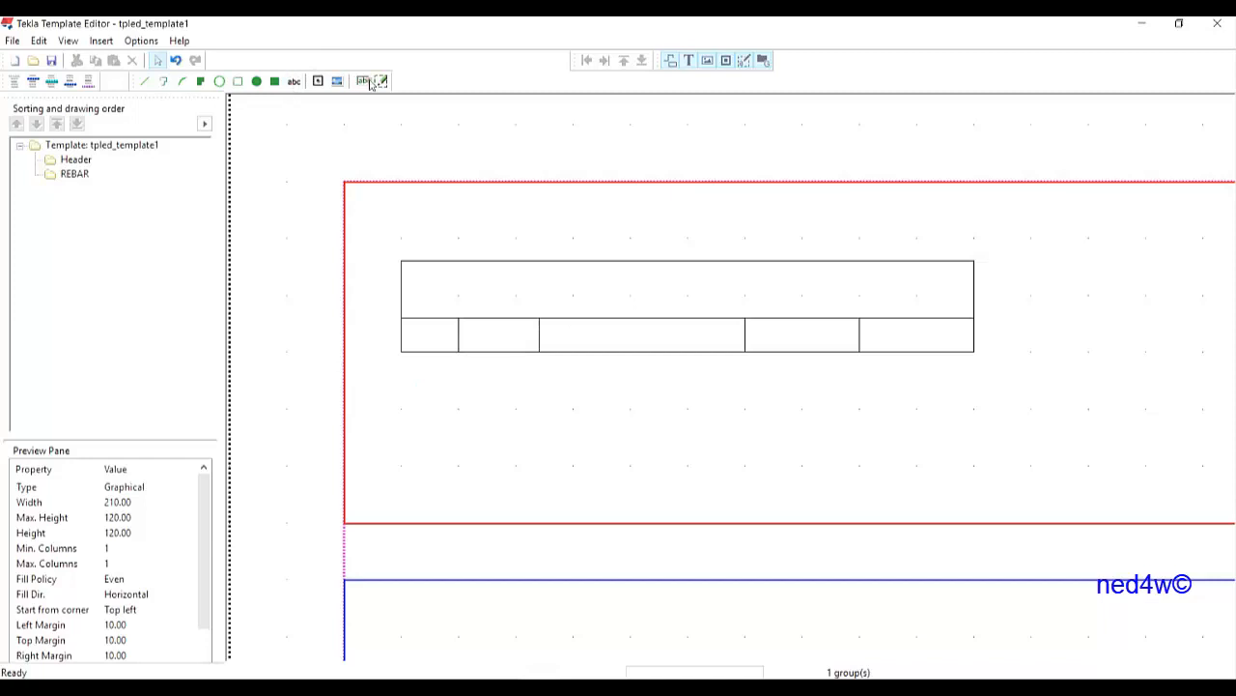
Insert the text BAR BENDING SCHEDULE as the title in the table's top row
{"action": "left_click", "coordinate": [295, 82]}
{"action": "left_click", "coordinate": [551, 245]}
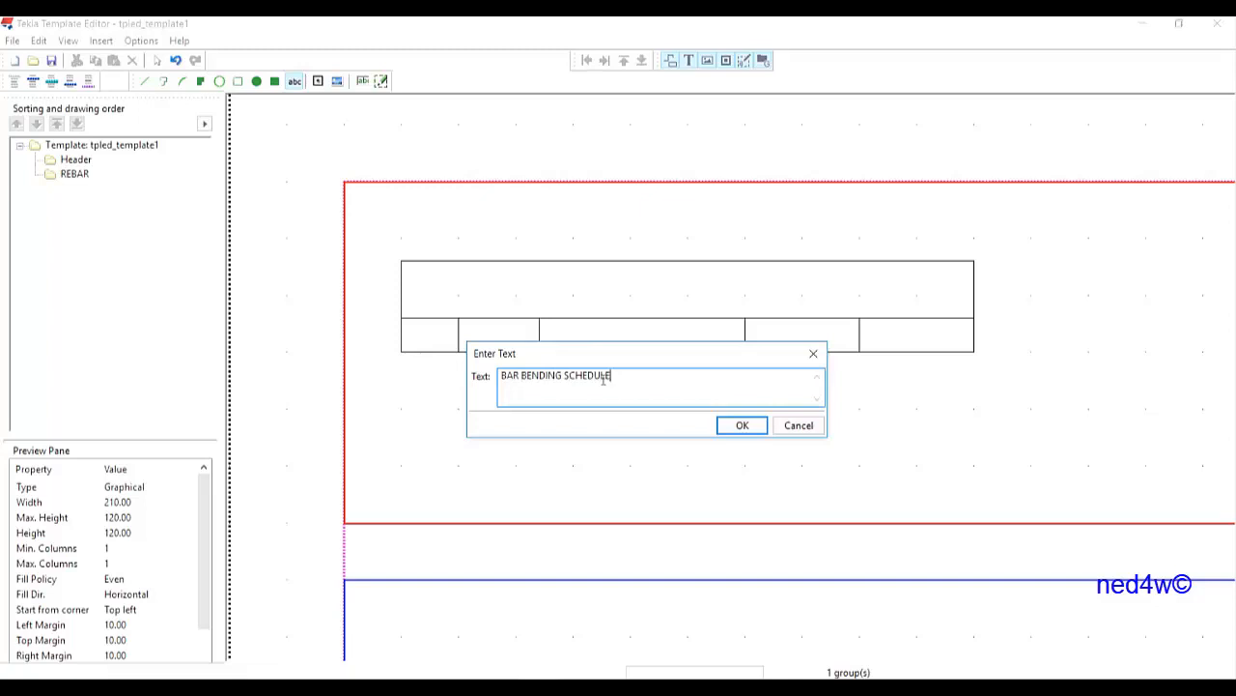
{"action": "left_click", "coordinate": [742, 426]}
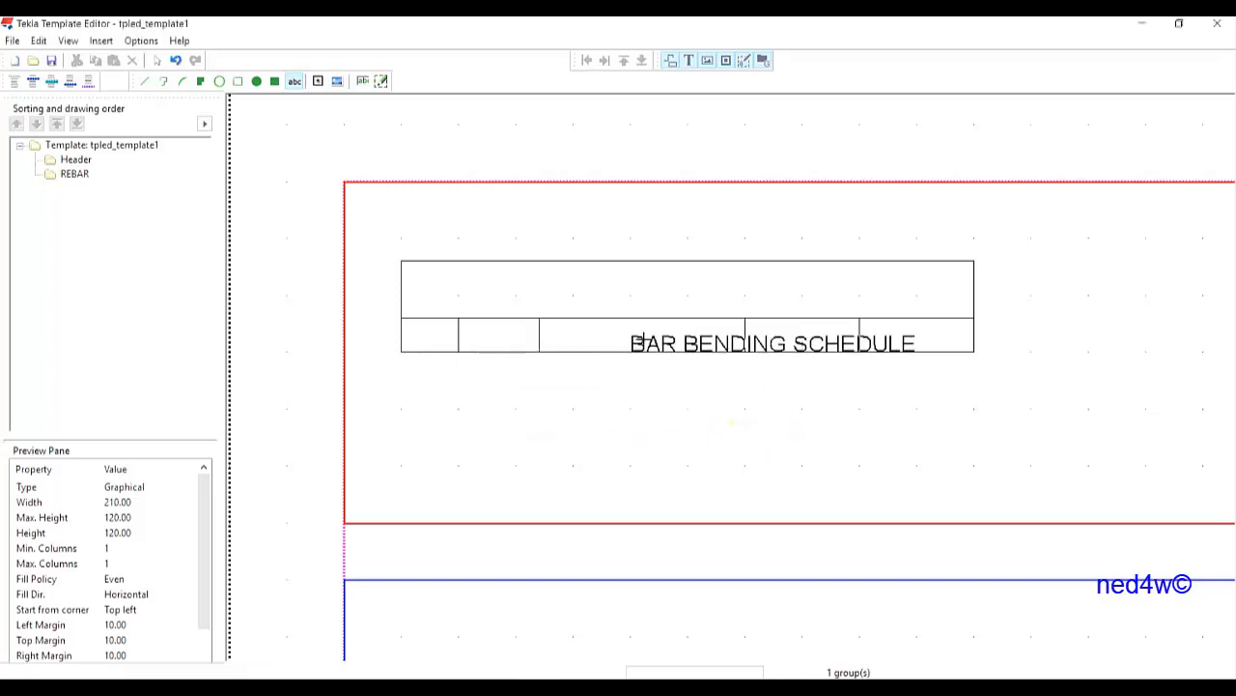
{"action": "left_click", "coordinate": [547, 297]}
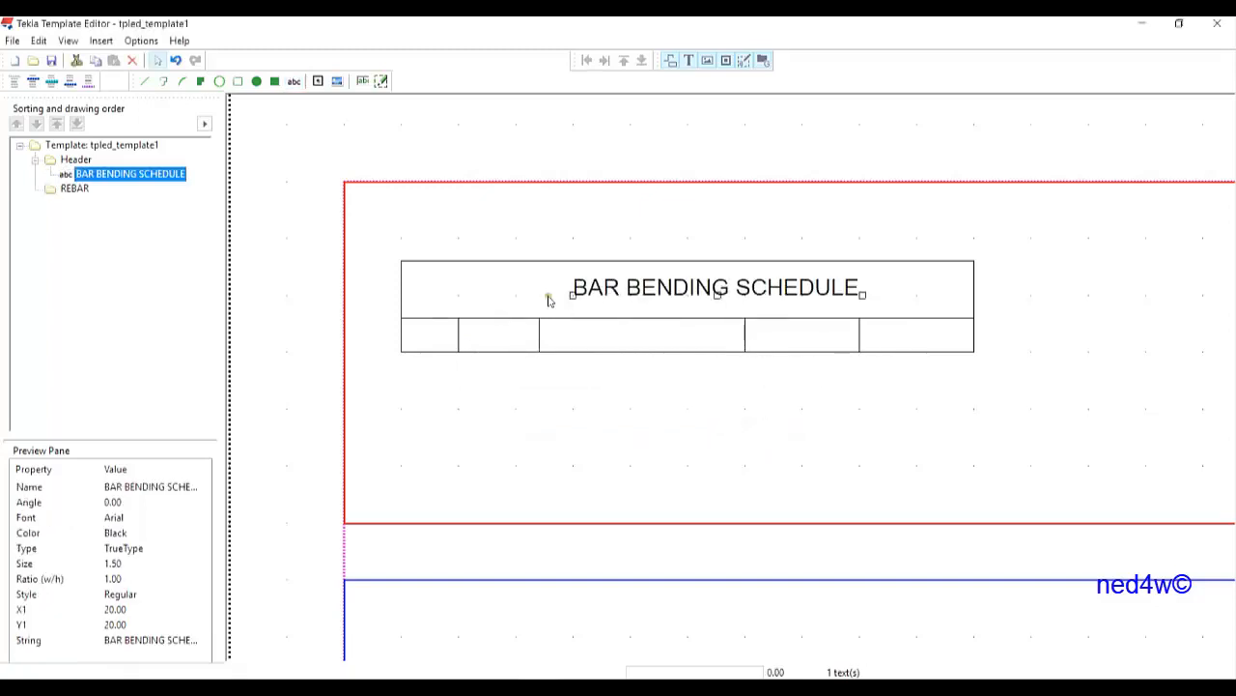
Shift the BAR BENDING SCHEDULE title one grid interval to the left within the table's top row
{"action": "left_click_drag", "start_coordinate": [657, 296], "coordinate": [698, 301]}
{"action": "left_click", "coordinate": [142, 41]}
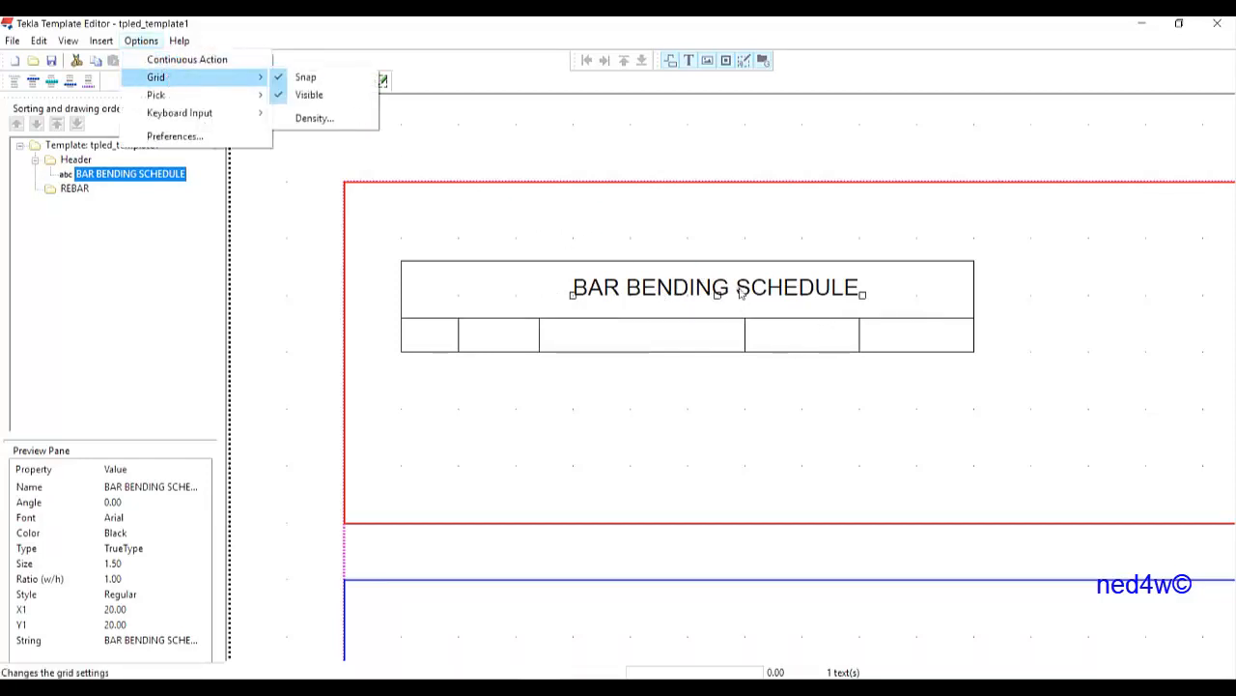
{"action": "left_click", "coordinate": [717, 271]}
{"action": "left_click", "coordinate": [706, 292]}
{"action": "left_click_drag", "start_coordinate": [707, 292], "coordinate": [653, 292]}
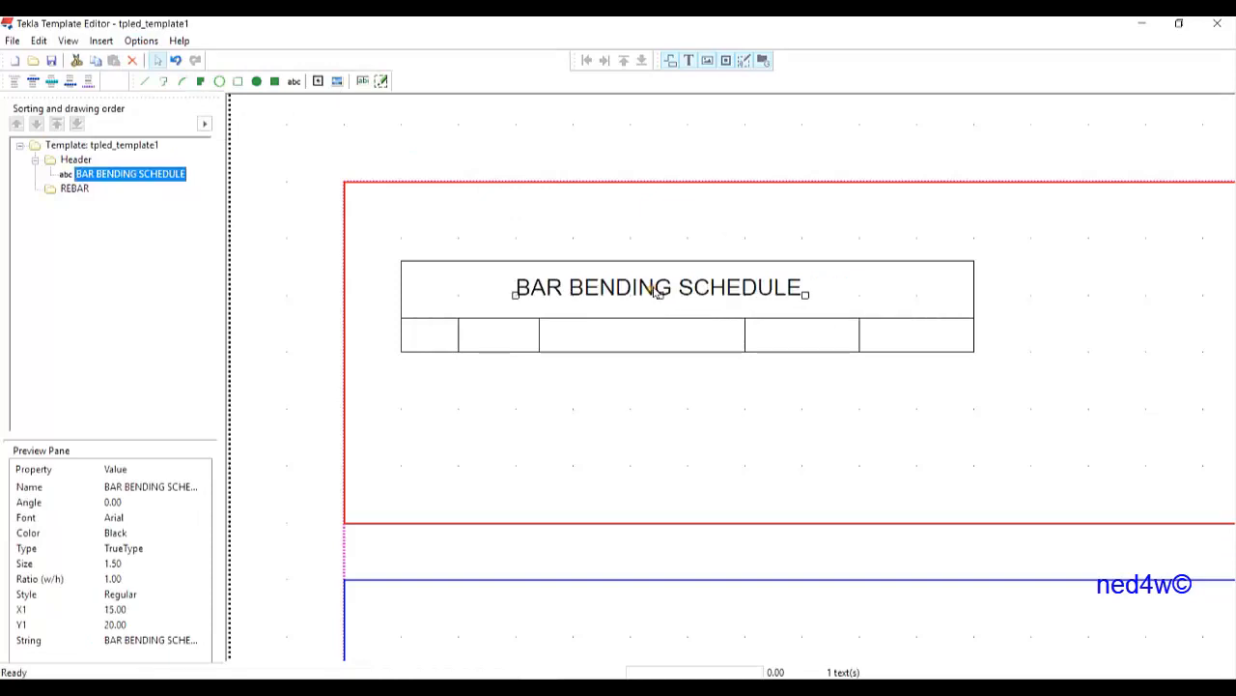
Turn off grid snapping and centre the BAR BENDING SCHEDULE title in the table's top row
{"action": "left_click", "coordinate": [141, 41]}
{"action": "mouse_move", "coordinate": [165, 78]}
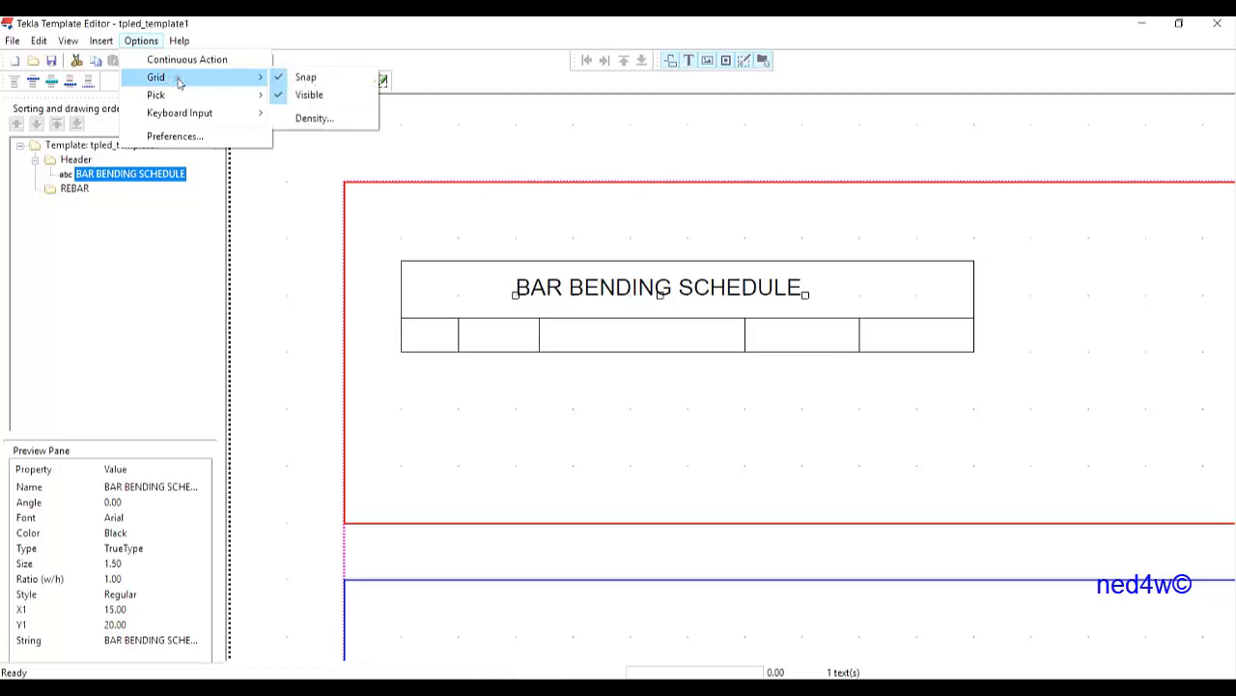
{"action": "left_click", "coordinate": [281, 81]}
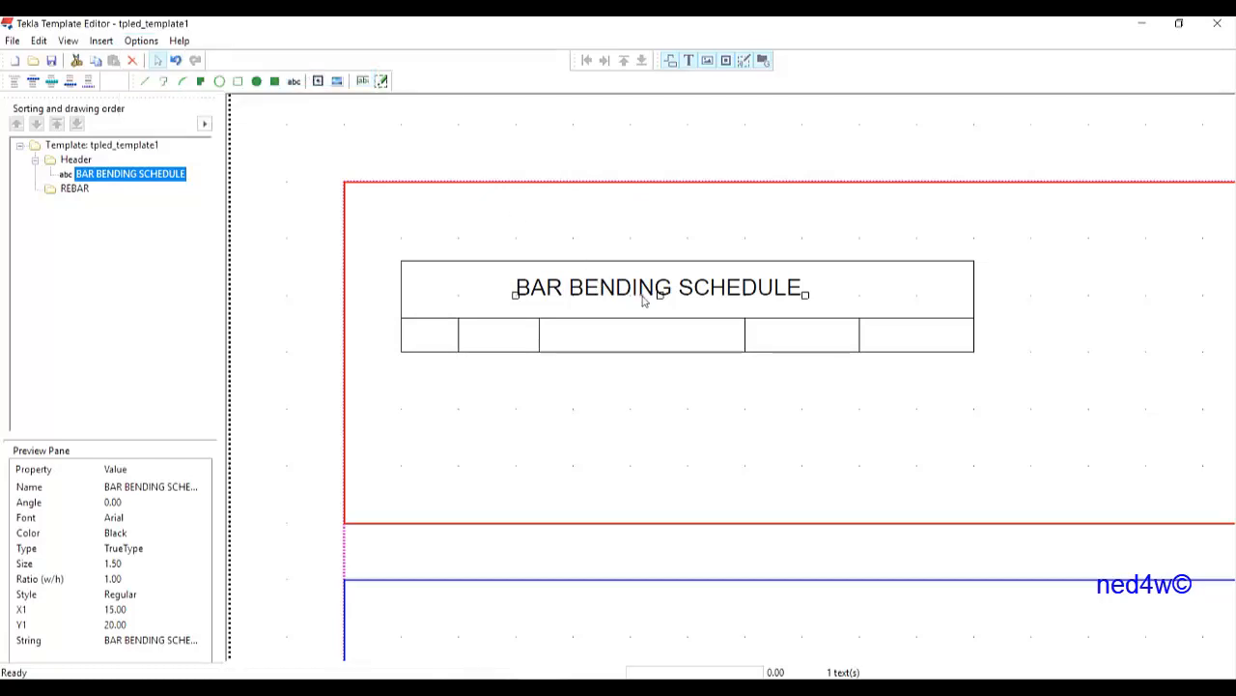
{"action": "scroll", "coordinate": [645, 295], "scroll_direction": "up", "scroll_amount": 2}
{"action": "left_click_drag", "start_coordinate": [652, 287], "coordinate": [693, 286]}
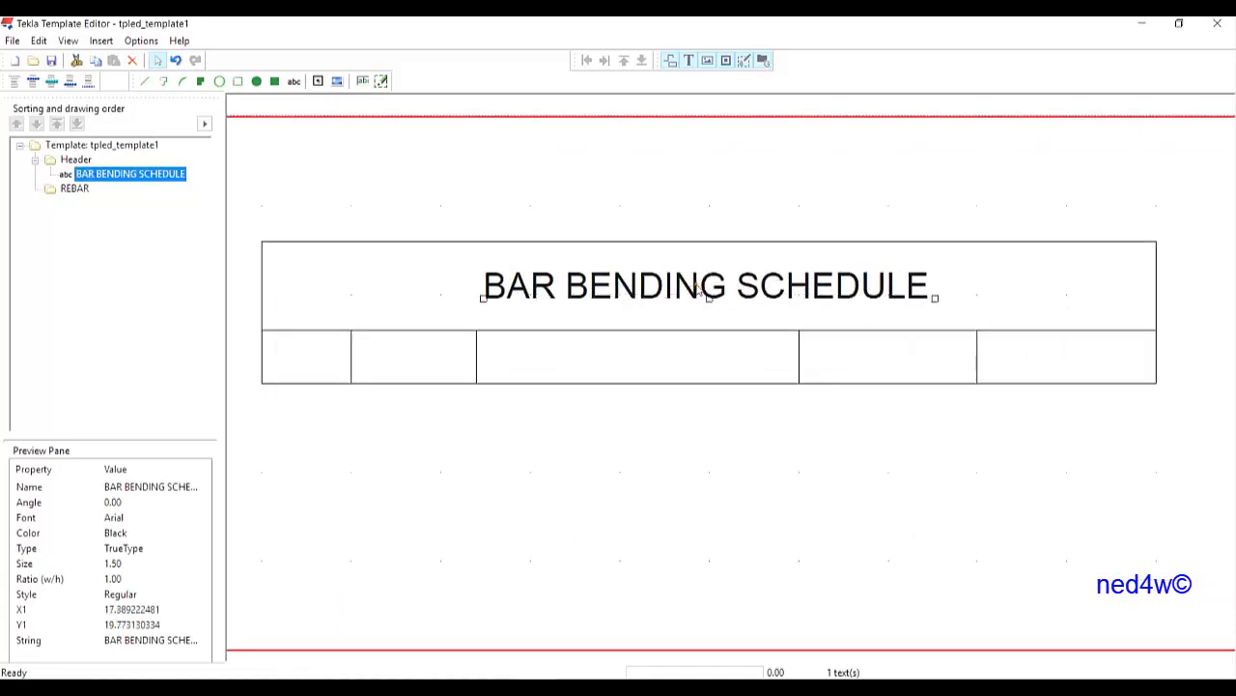
Insert the text QTY. in the first column's heading cell below the title
{"action": "scroll", "coordinate": [697, 290], "scroll_direction": "down", "scroll_amount": 1}
{"action": "scroll", "coordinate": [712, 304], "scroll_direction": "up", "scroll_amount": 1}
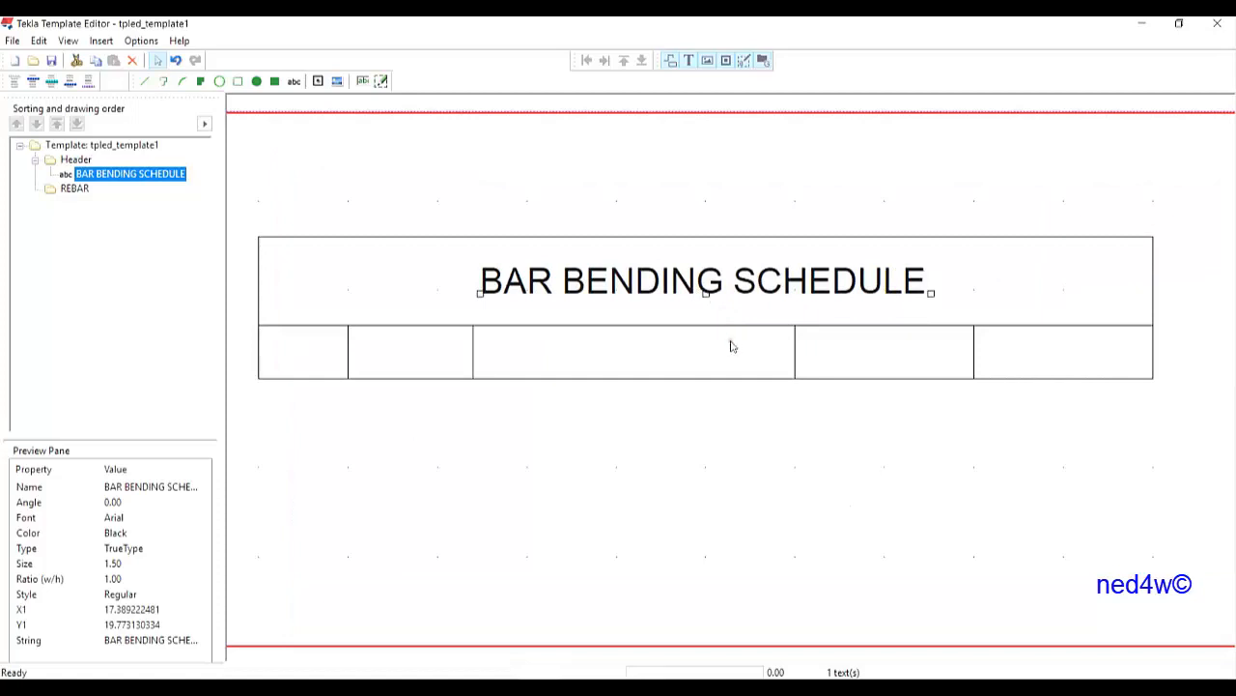
{"action": "middle_click_drag", "start_coordinate": [702, 397], "coordinate": [756, 397]}
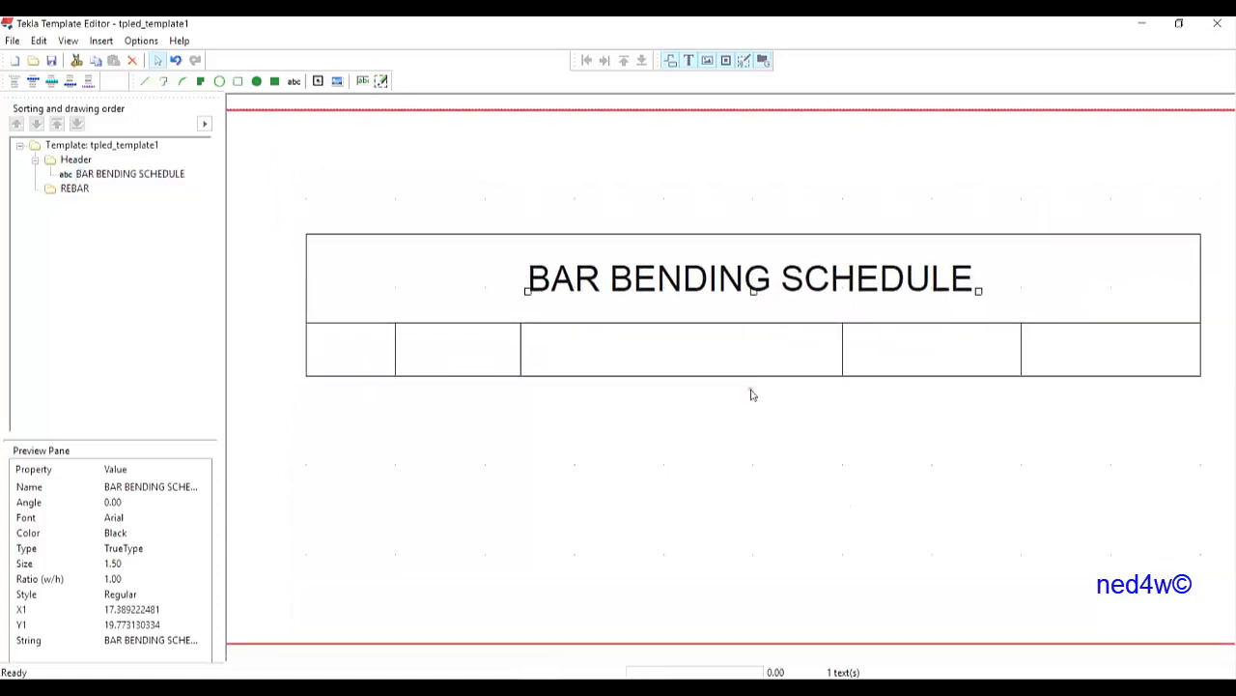
{"action": "scroll", "coordinate": [376, 362], "scroll_direction": "up", "scroll_amount": 1}
{"action": "scroll", "coordinate": [377, 372], "scroll_direction": "down", "scroll_amount": 1}
{"action": "left_click", "coordinate": [297, 81]}
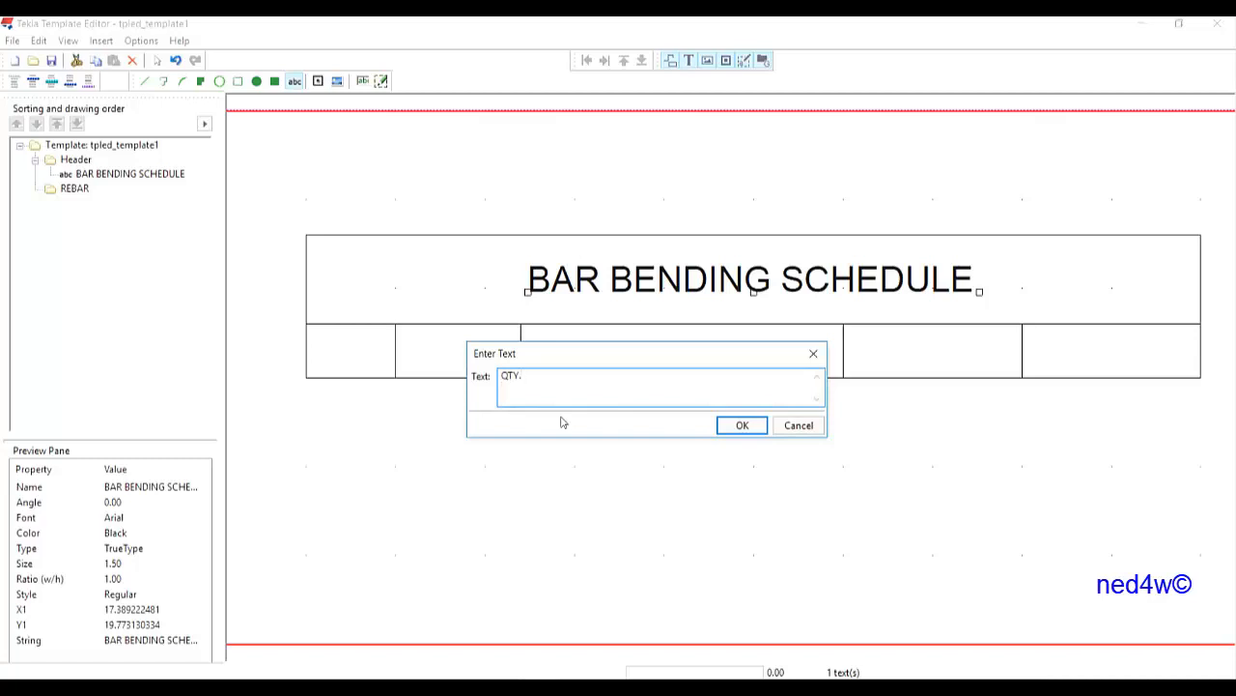
{"action": "left_click", "coordinate": [744, 426]}
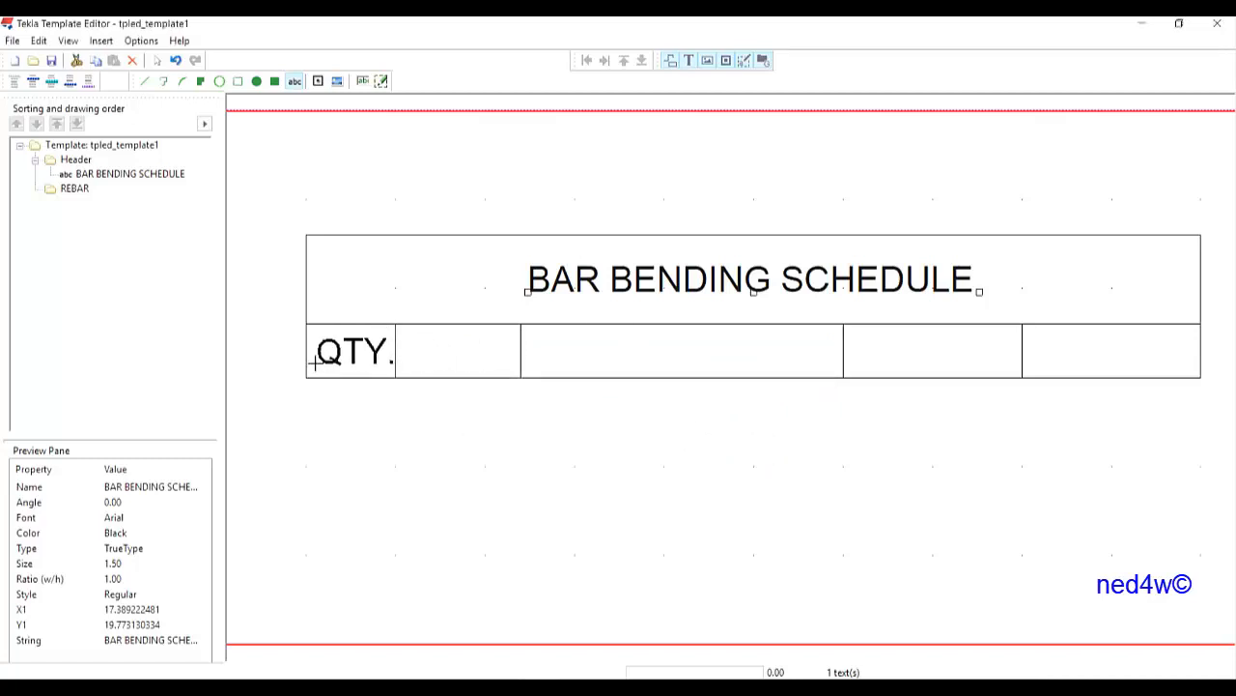
{"action": "left_click", "coordinate": [317, 364]}
Set the QTY. text's font size to 1.2 mm and make these settings the default for new texts
{"action": "double_click", "coordinate": [359, 349]}
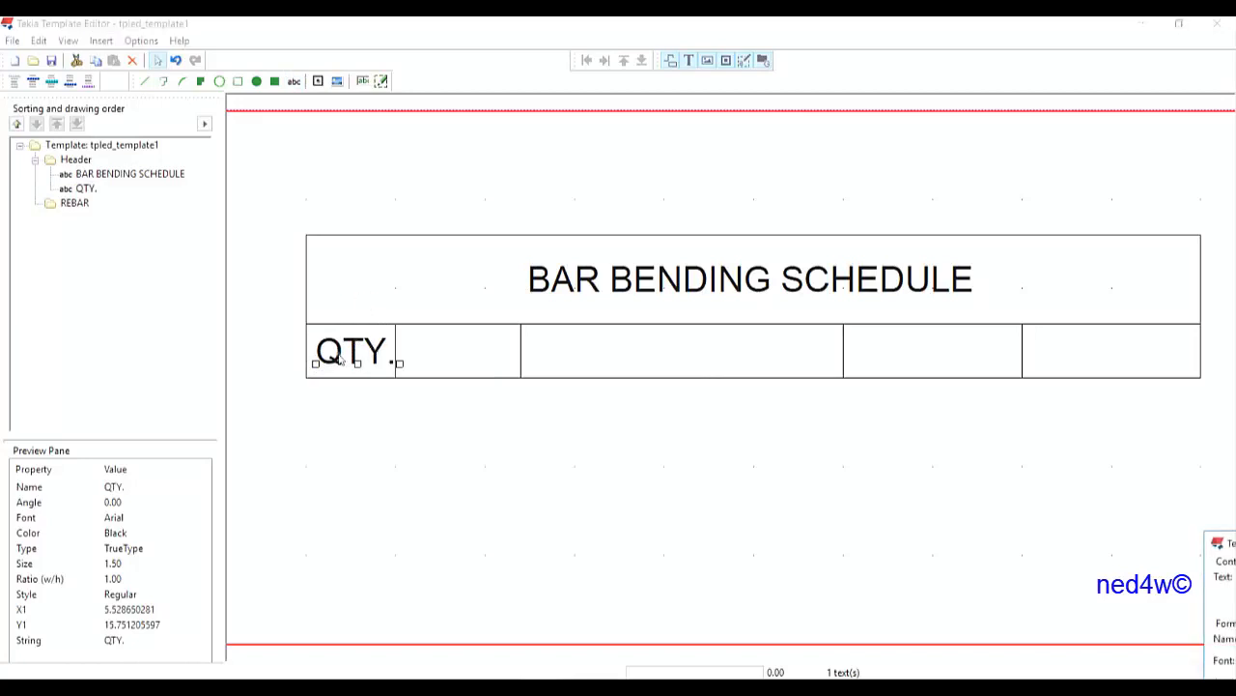
{"action": "left_click", "coordinate": [346, 311]}
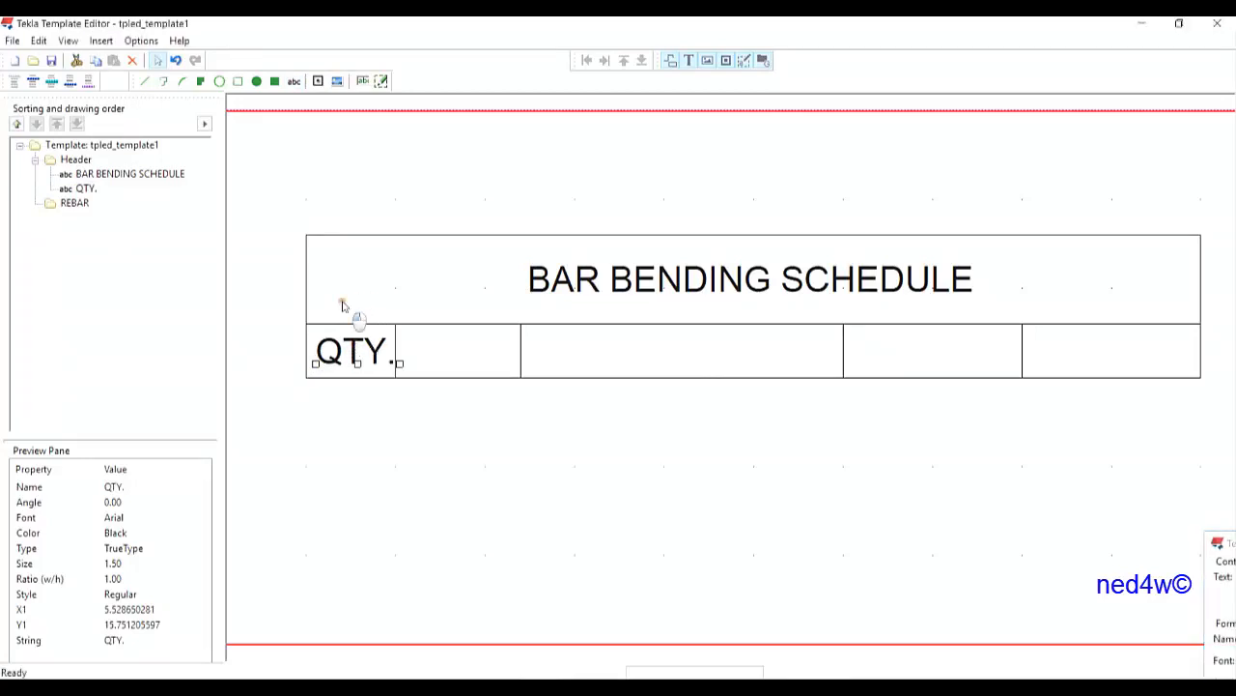
{"action": "double_click", "coordinate": [355, 357]}
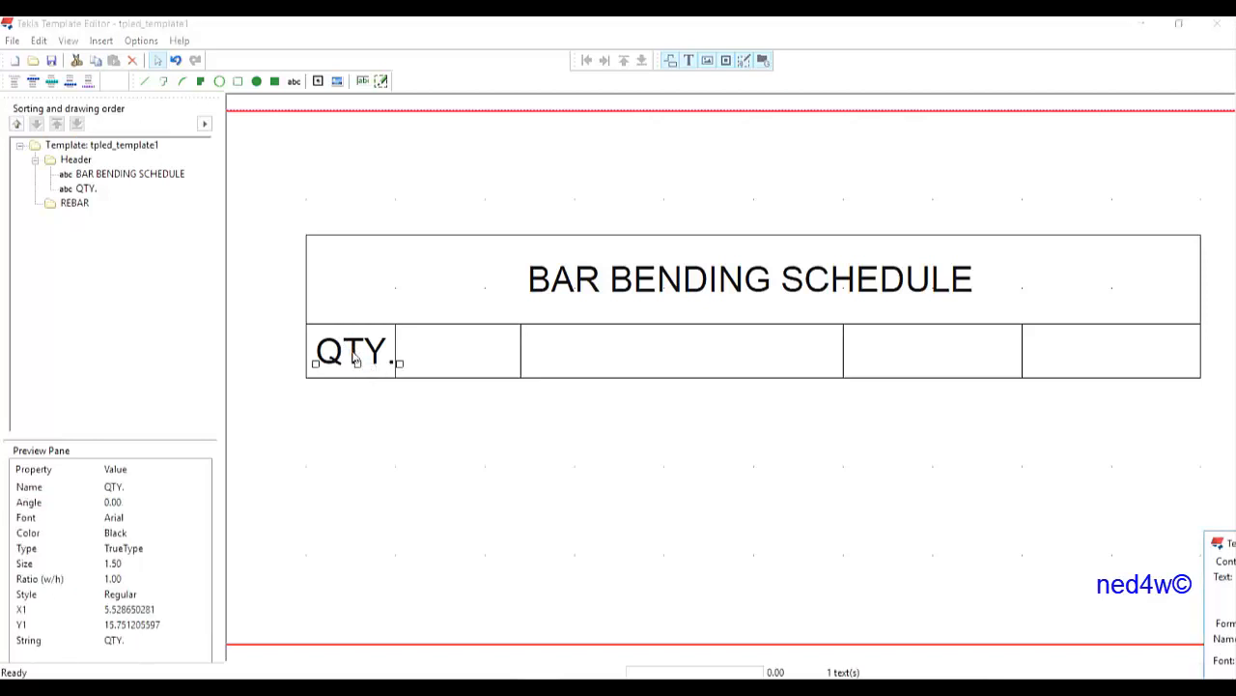
{"action": "left_click", "coordinate": [112, 568]}
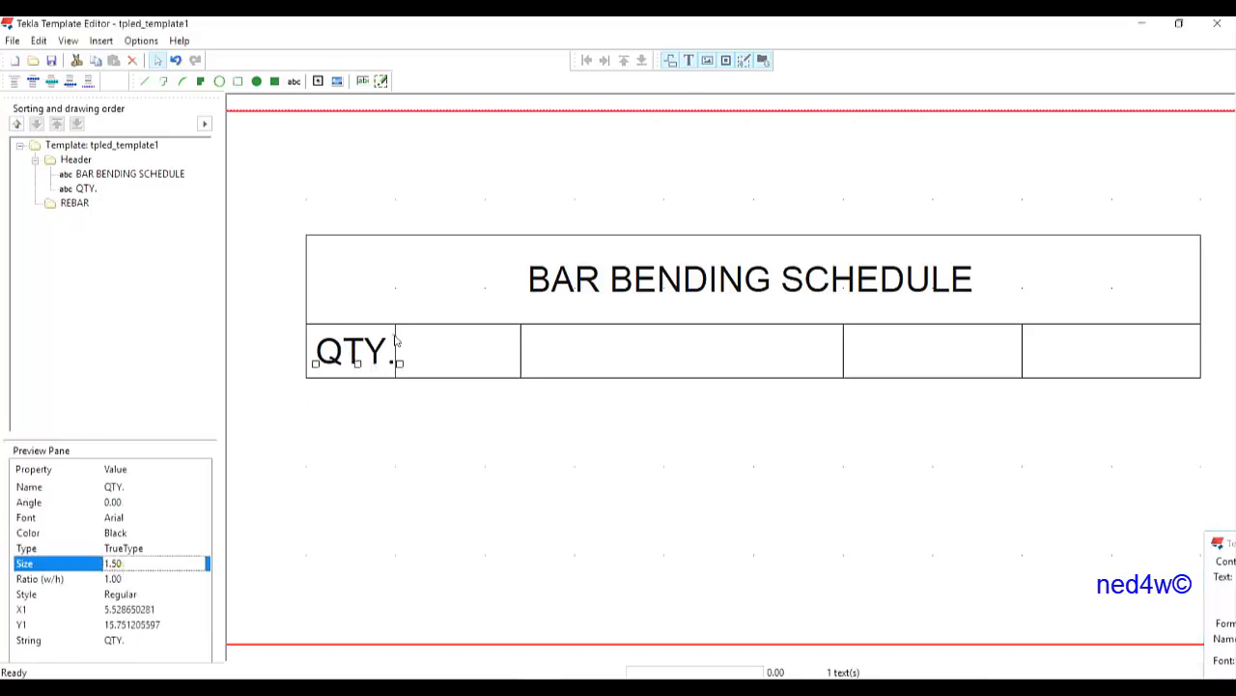
{"action": "left_click_drag", "start_coordinate": [1228, 544], "coordinate": [498, 406]}
{"action": "left_click", "coordinate": [567, 520]}
{"action": "left_click", "coordinate": [719, 407]}
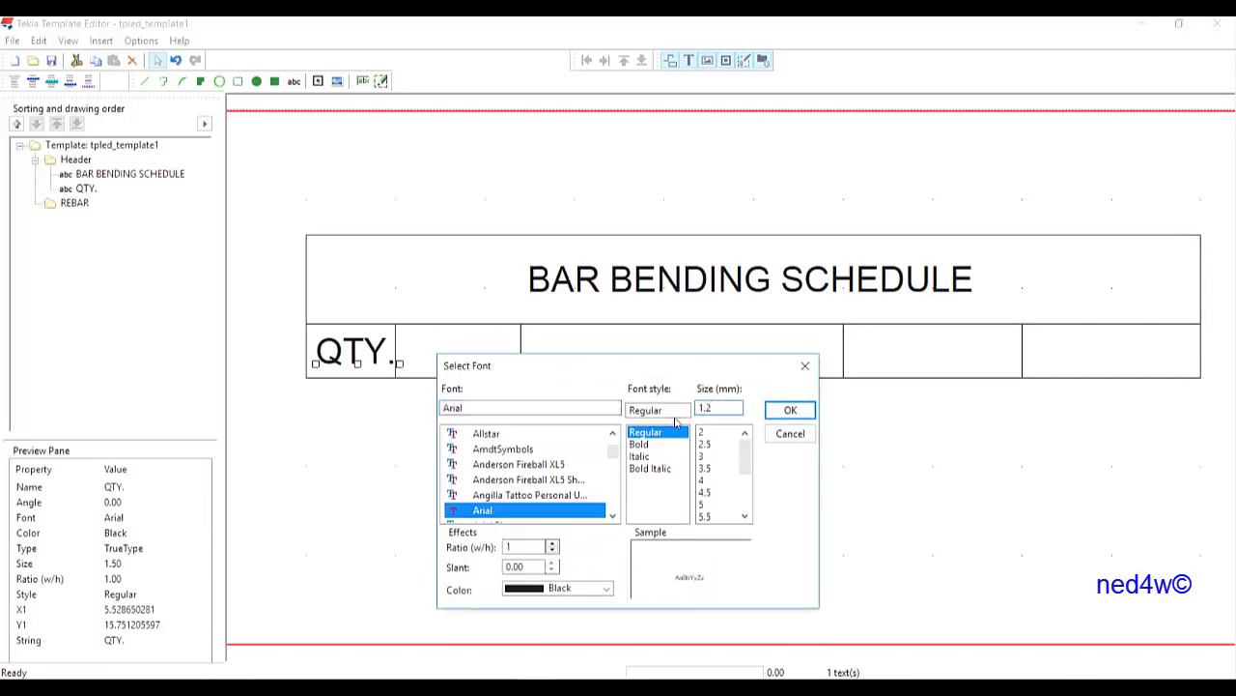
{"action": "left_click", "coordinate": [789, 410]}
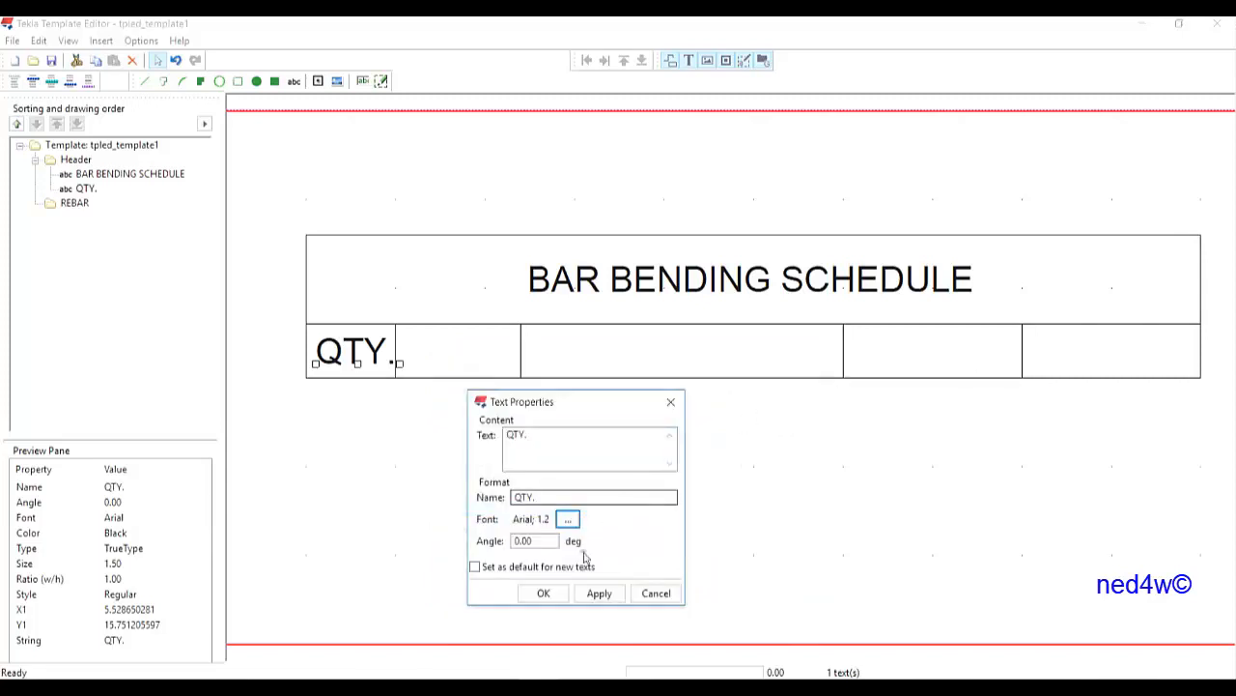
{"action": "left_click", "coordinate": [584, 601]}
{"action": "left_click", "coordinate": [497, 567]}
{"action": "left_click", "coordinate": [538, 595]}
Centre the QTY. text within its heading cell
{"action": "scroll", "coordinate": [358, 364], "scroll_direction": "up", "scroll_amount": 2}
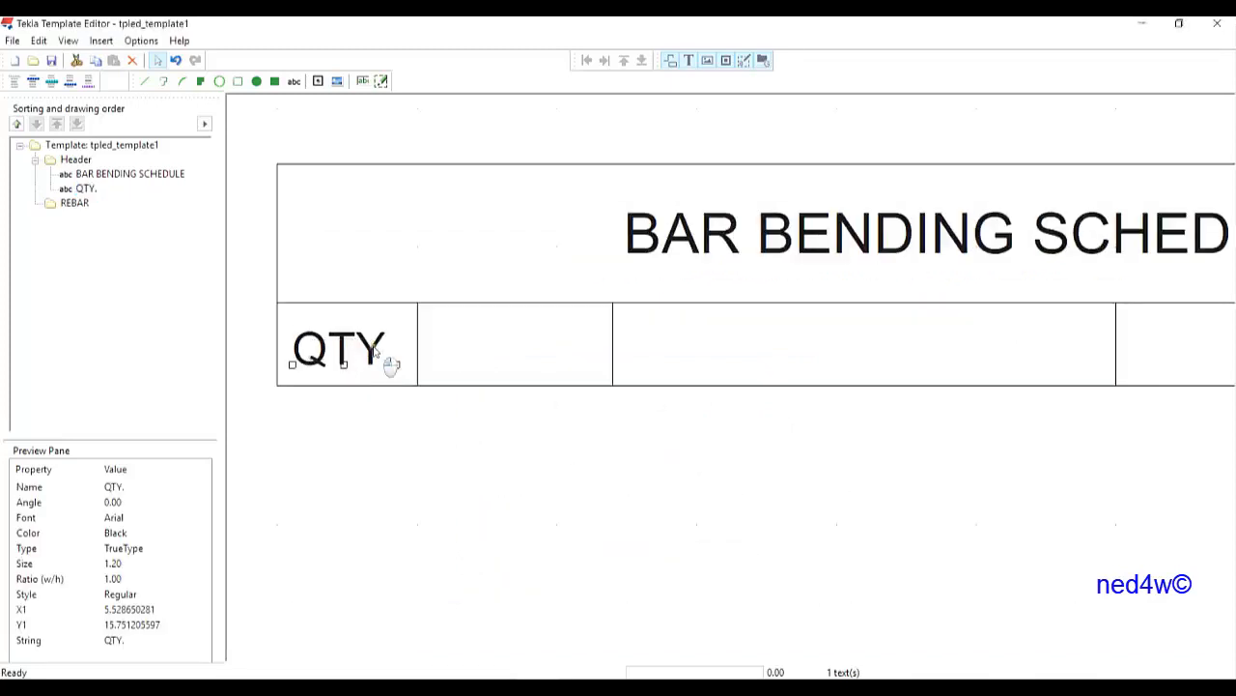
{"action": "left_click_drag", "start_coordinate": [394, 358], "coordinate": [398, 360]}
{"action": "scroll", "coordinate": [396, 360], "scroll_direction": "down", "scroll_amount": 1}
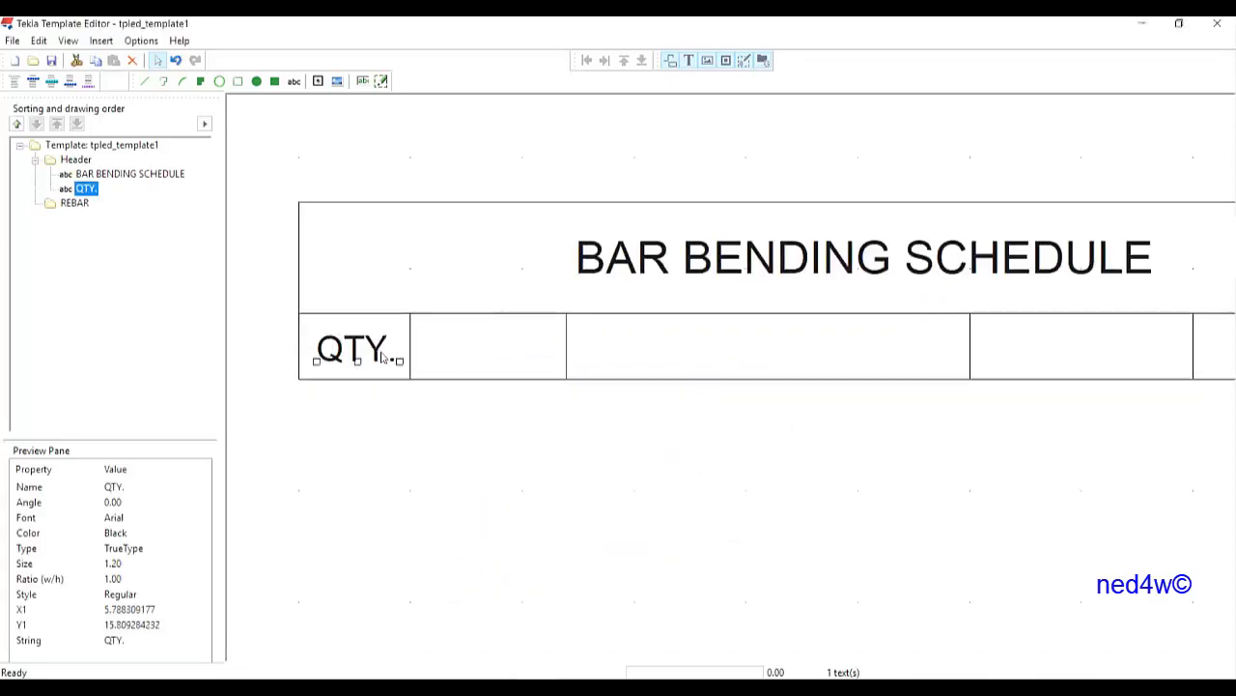
Copy the QTY. text into the second heading cell and change the copy's content to SIZE
{"action": "key", "text": "ctrl+c"}
{"action": "key", "text": "ctrl+v"}
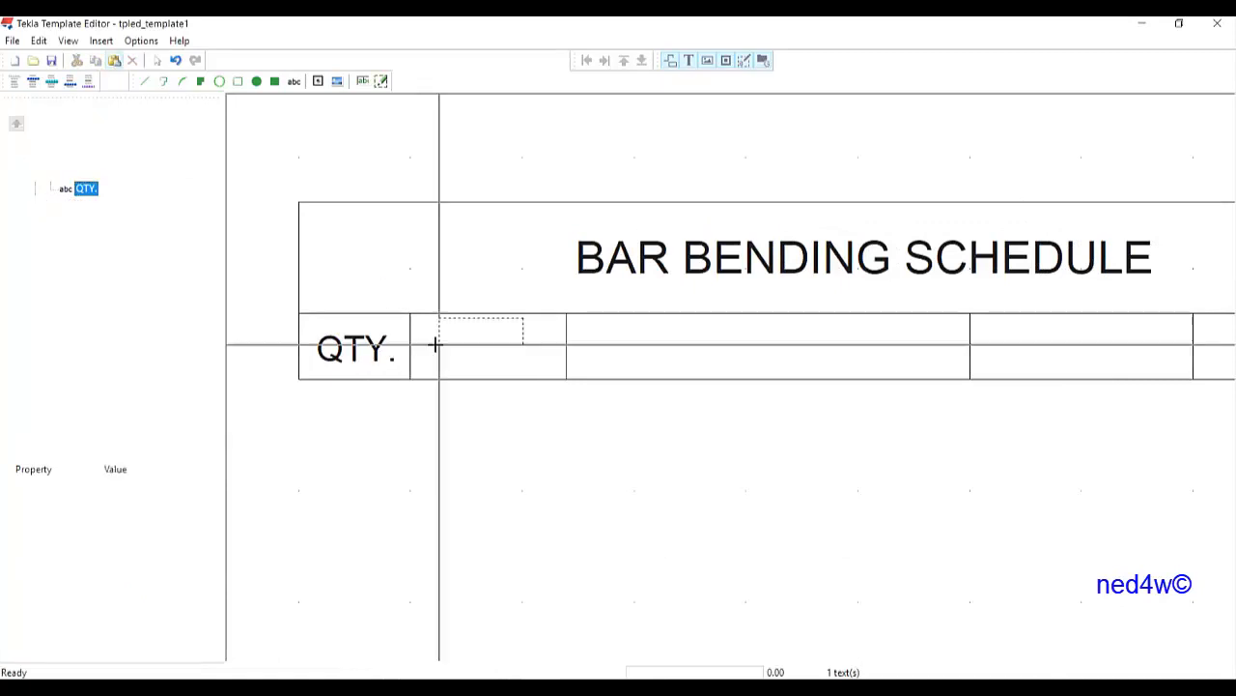
{"action": "left_click", "coordinate": [441, 359]}
{"action": "double_click", "coordinate": [479, 356]}
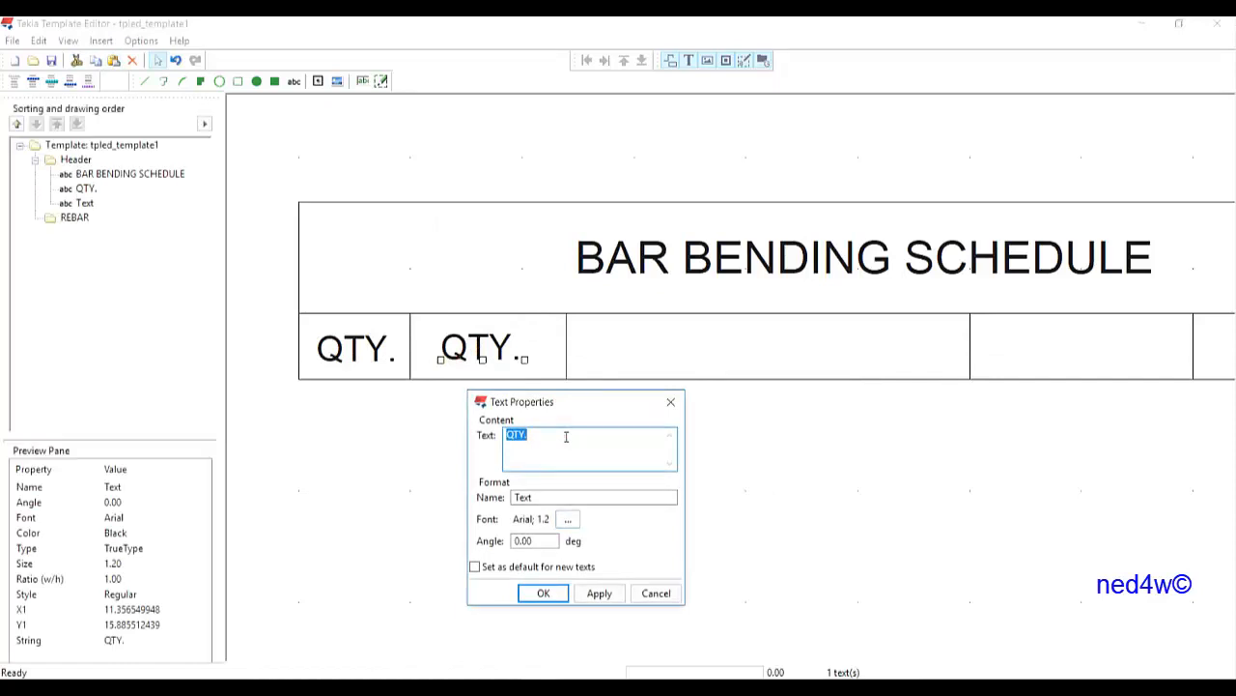
{"action": "type", "text": "Sl"}
{"action": "left_click", "coordinate": [543, 592]}
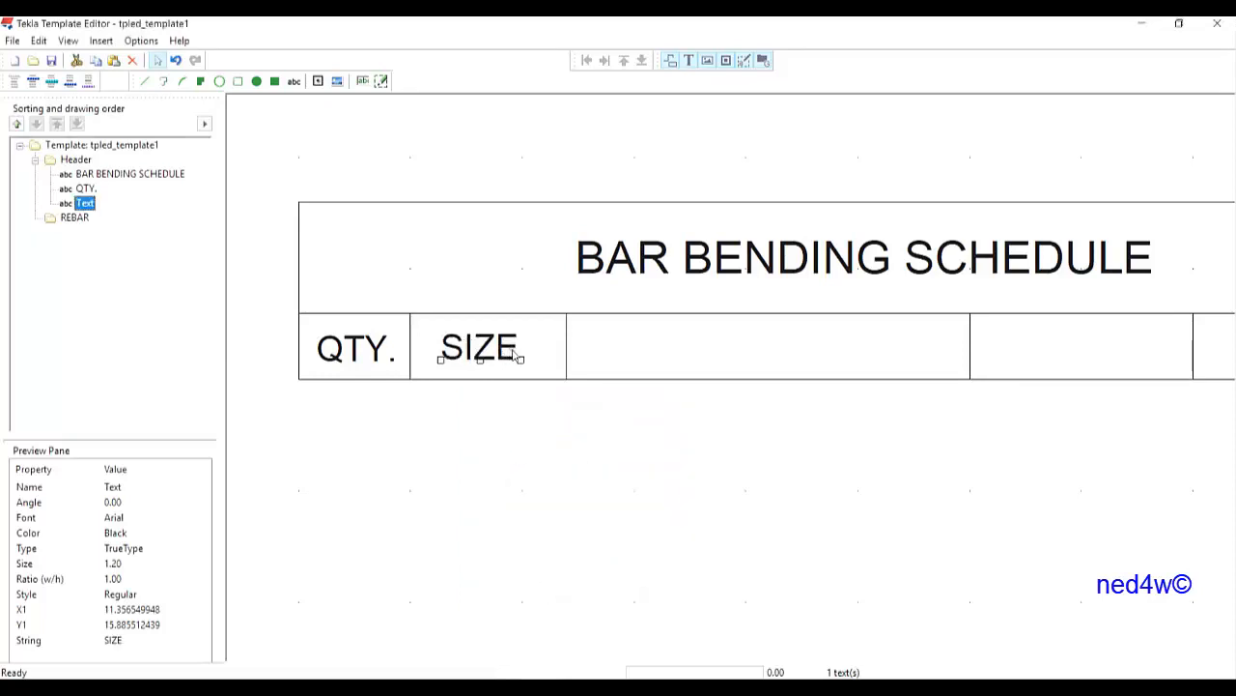
Copy the SIZE text into the third heading cell and change the copy's content to SHAPE
{"action": "key", "text": "ctrl+c"}
{"action": "key", "text": "ctrl+v"}
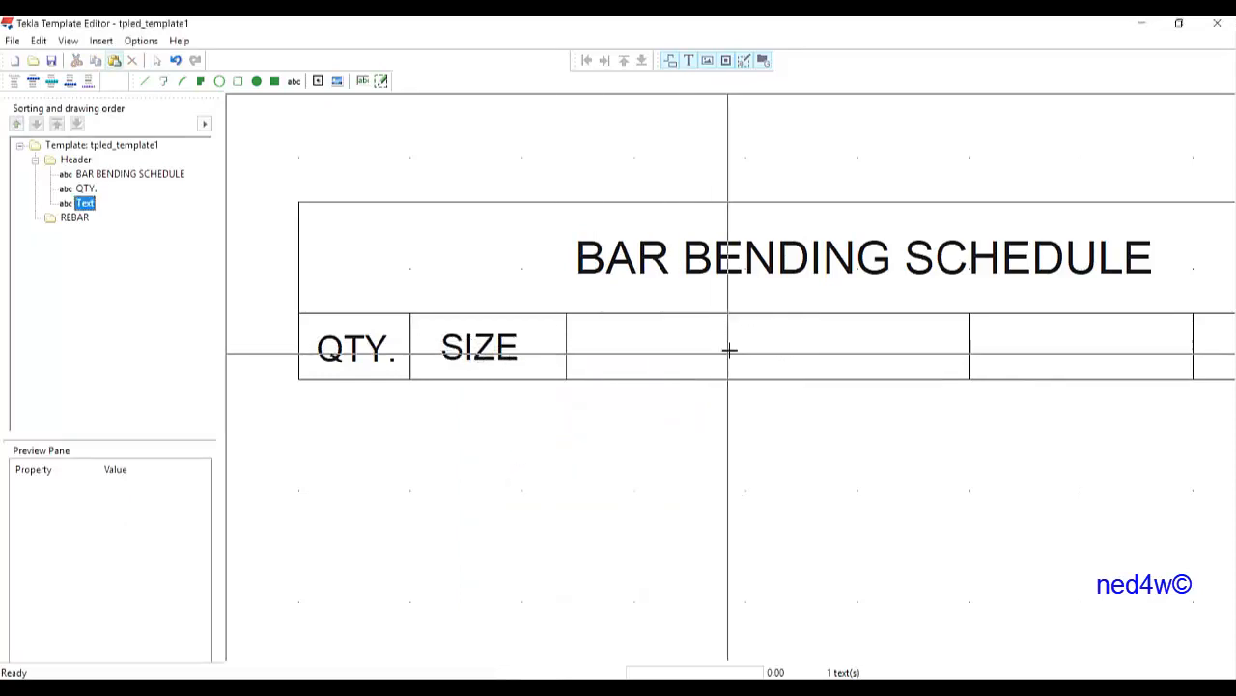
{"action": "left_click", "coordinate": [723, 359]}
{"action": "double_click", "coordinate": [742, 357]}
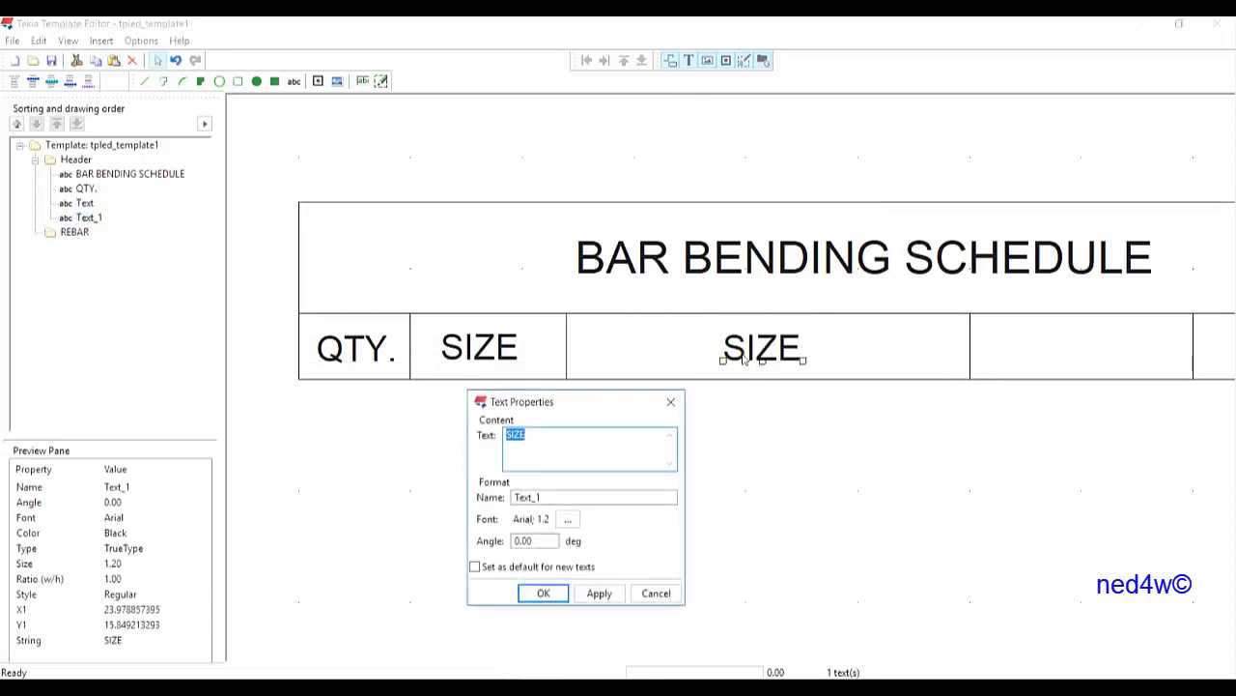
{"action": "type", "text": "SHAPE"}
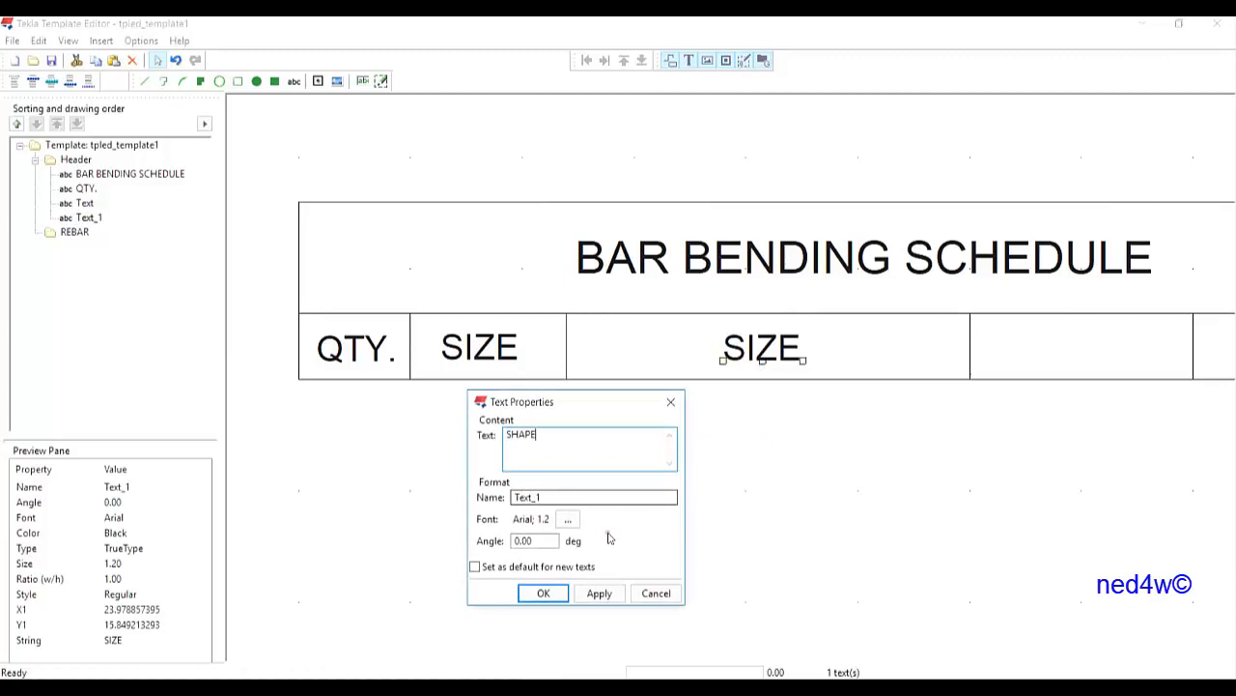
{"action": "left_click", "coordinate": [543, 593]}
Copy the SHAPE text into the fourth heading cell, change the copy to LENGTH and centre it in the cell
{"action": "middle_click_drag", "start_coordinate": [930, 378], "coordinate": [686, 381]}
{"action": "key", "text": "ctrl+c"}
{"action": "key", "text": "ctrl+v"}
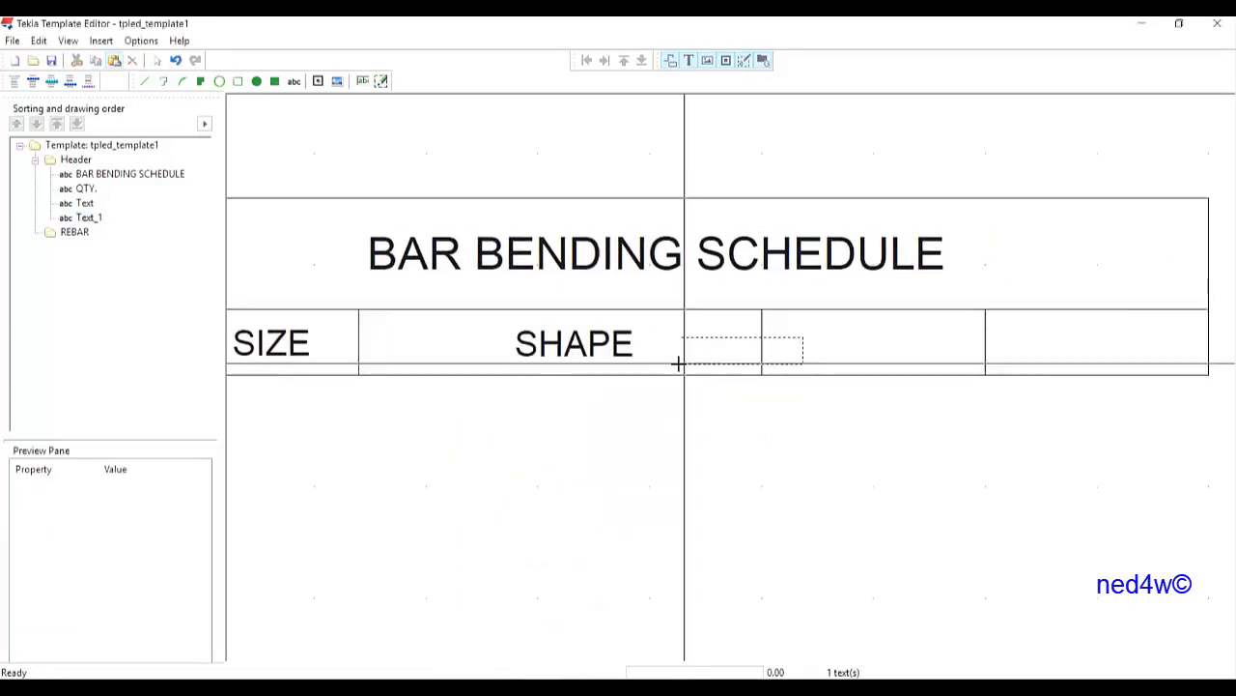
{"action": "left_click", "coordinate": [815, 350]}
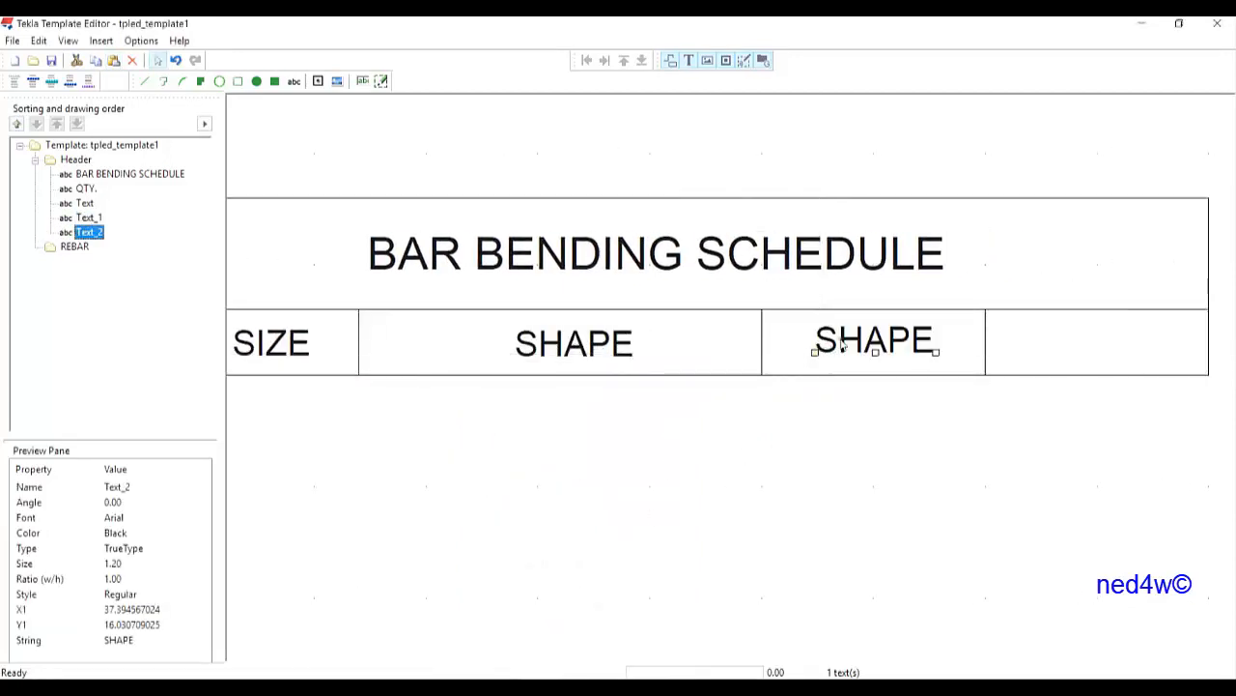
{"action": "left_click", "coordinate": [838, 347]}
{"action": "double_click", "coordinate": [838, 350]}
{"action": "type", "text": "LENGTH"}
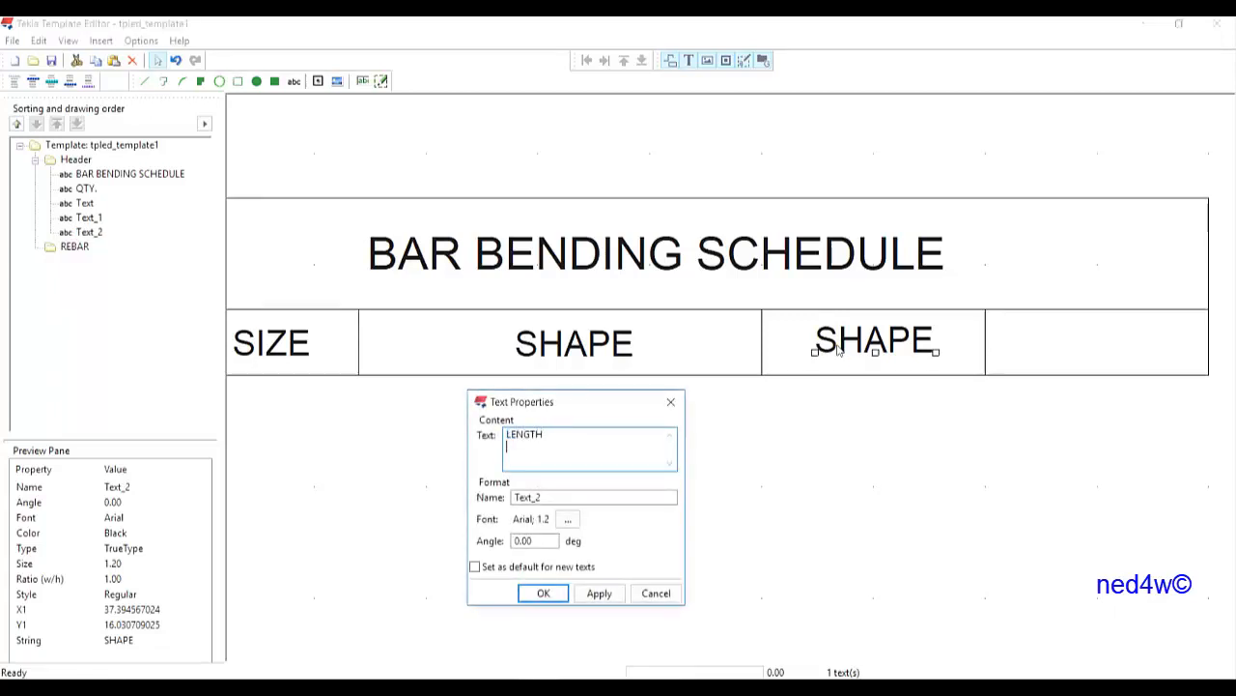
{"action": "left_click", "coordinate": [542, 592]}
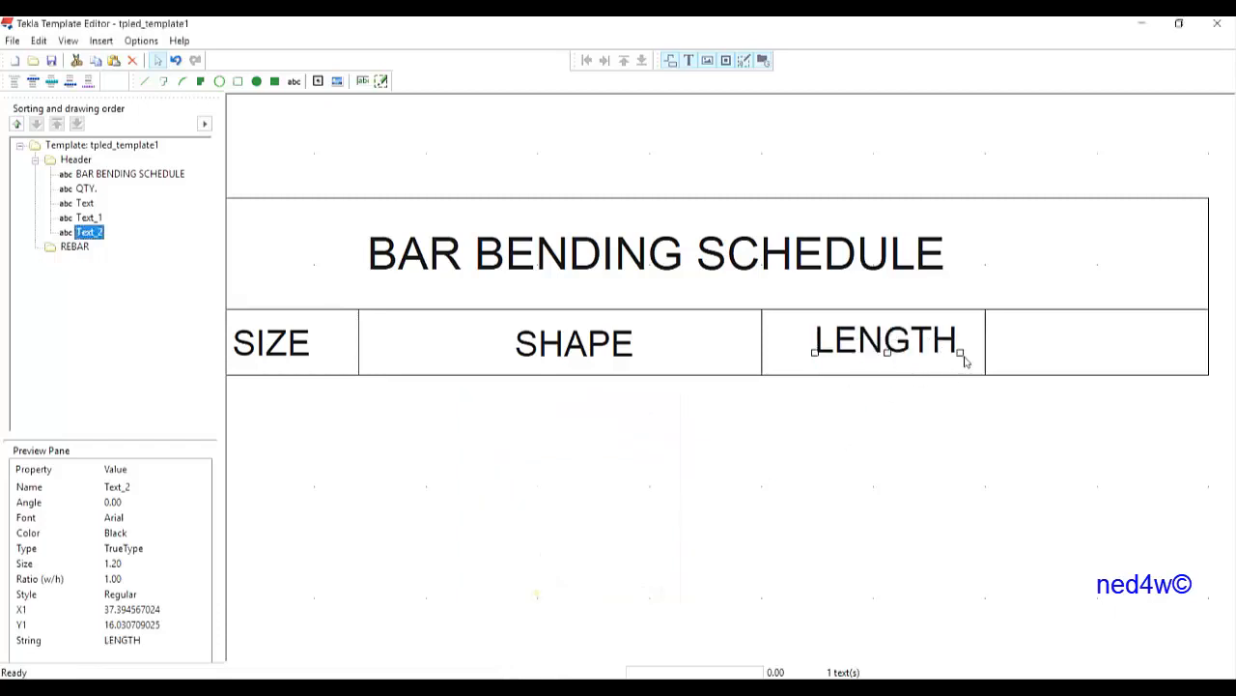
{"action": "left_click_drag", "start_coordinate": [914, 349], "coordinate": [904, 351]}
Copy the LENGTH text into the fifth heading cell and change the copy's content to WEIGHT
{"action": "key", "text": "ctrl+c"}
{"action": "key", "text": "ctrl+v"}
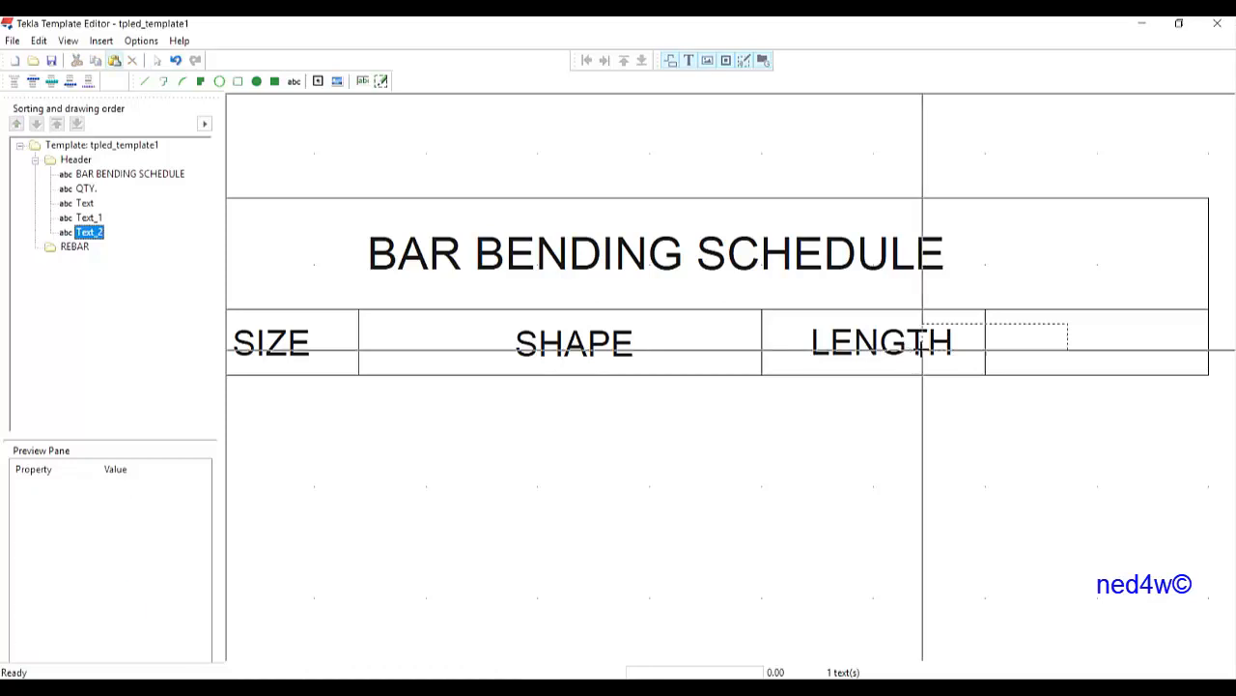
{"action": "left_click", "coordinate": [1024, 353]}
{"action": "double_click", "coordinate": [1027, 354]}
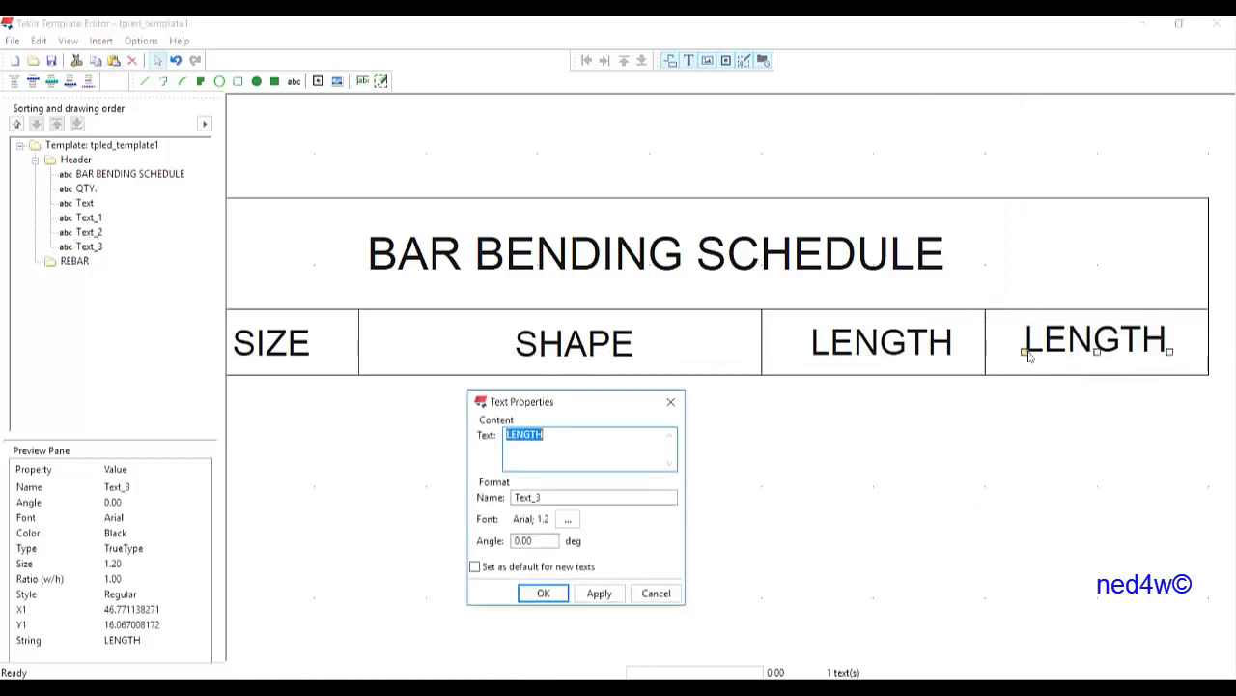
{"action": "type", "text": "WEIGH"}
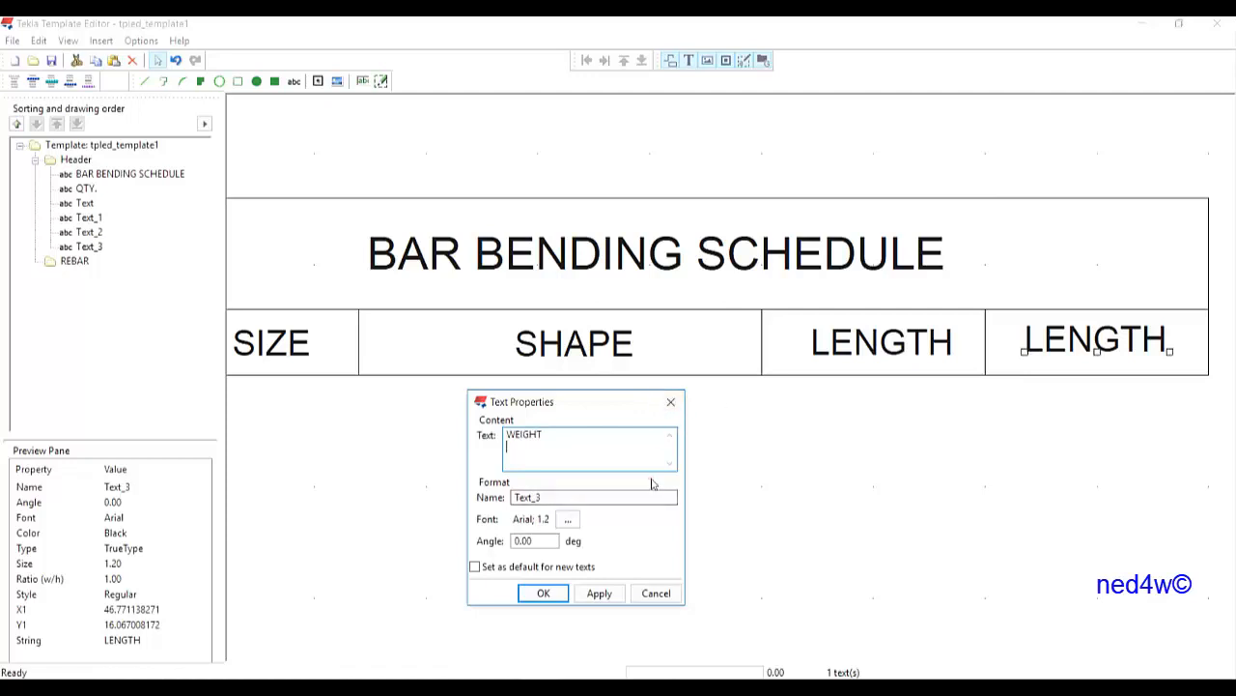
{"action": "left_click", "coordinate": [543, 593]}
Align the bottoms of the five column heading texts QTY., SIZE, SHAPE, LENGTH and WEIGHT
{"action": "scroll", "coordinate": [922, 450], "scroll_direction": "down", "scroll_amount": 2}
{"action": "scroll", "coordinate": [933, 442], "scroll_direction": "up", "scroll_amount": 2}
{"action": "scroll", "coordinate": [627, 390], "scroll_direction": "down", "scroll_amount": 2}
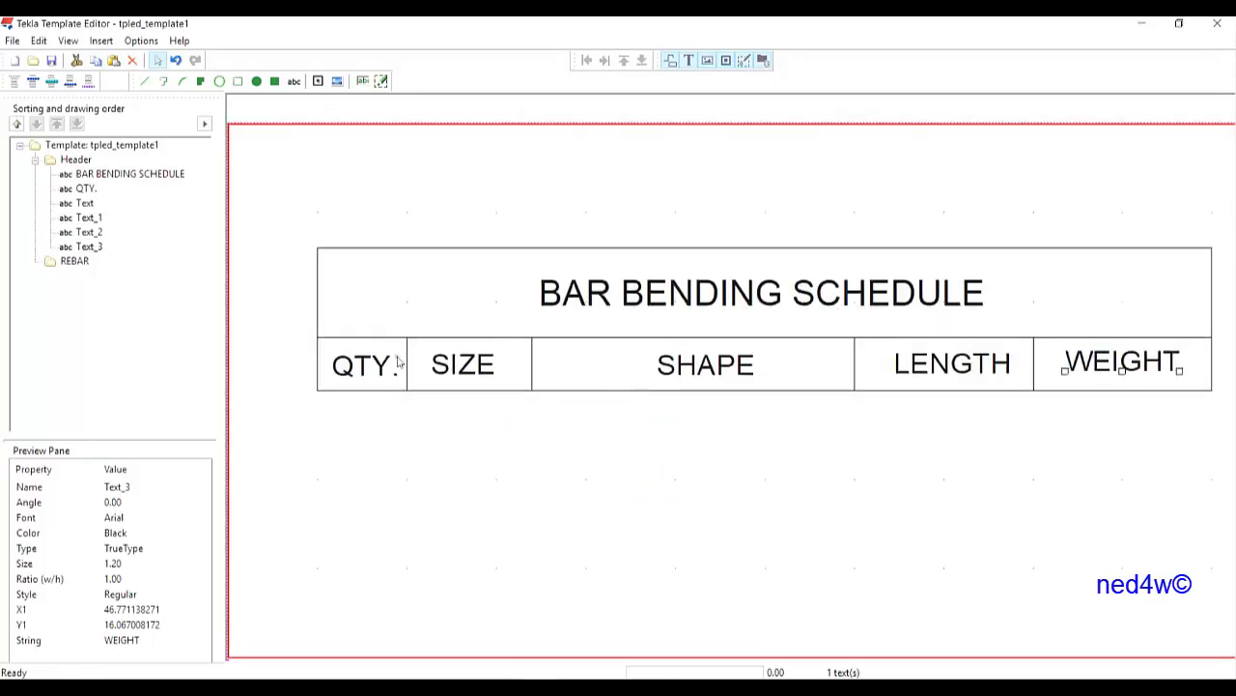
{"action": "left_click", "coordinate": [377, 372]}
{"action": "left_click", "coordinate": [467, 382], "text": "ctrl"}
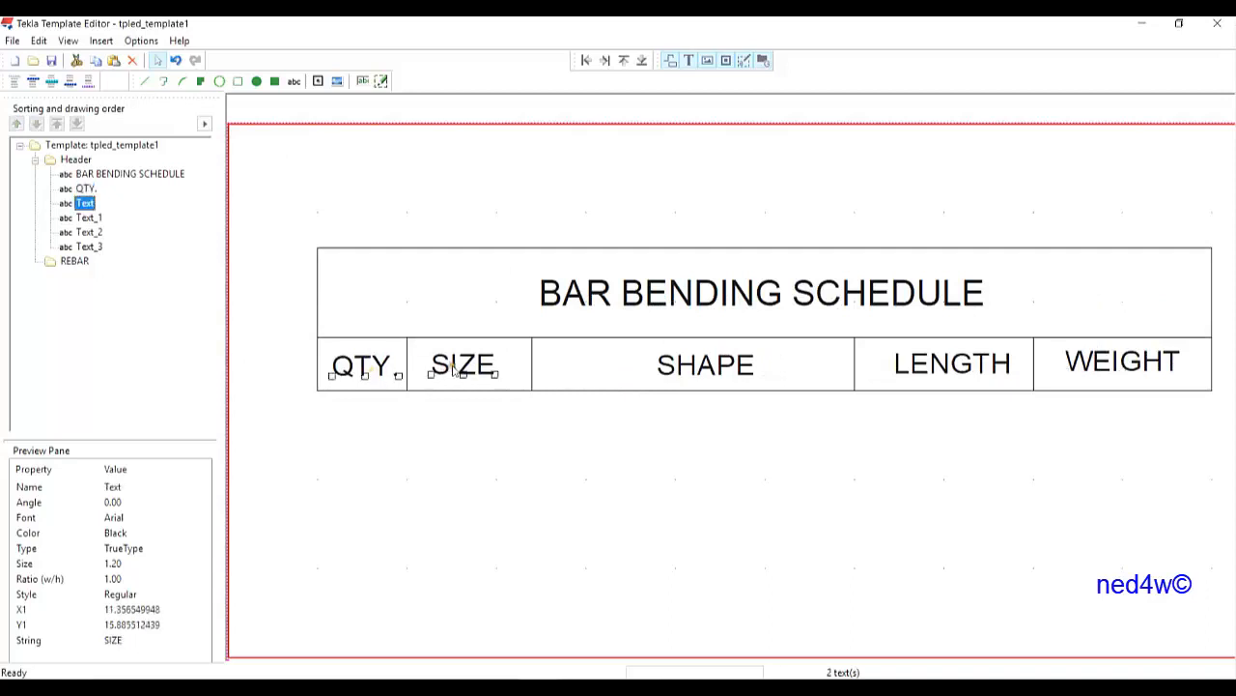
{"action": "left_click", "coordinate": [713, 378], "text": "ctrl"}
{"action": "left_click", "coordinate": [956, 364], "text": "ctrl"}
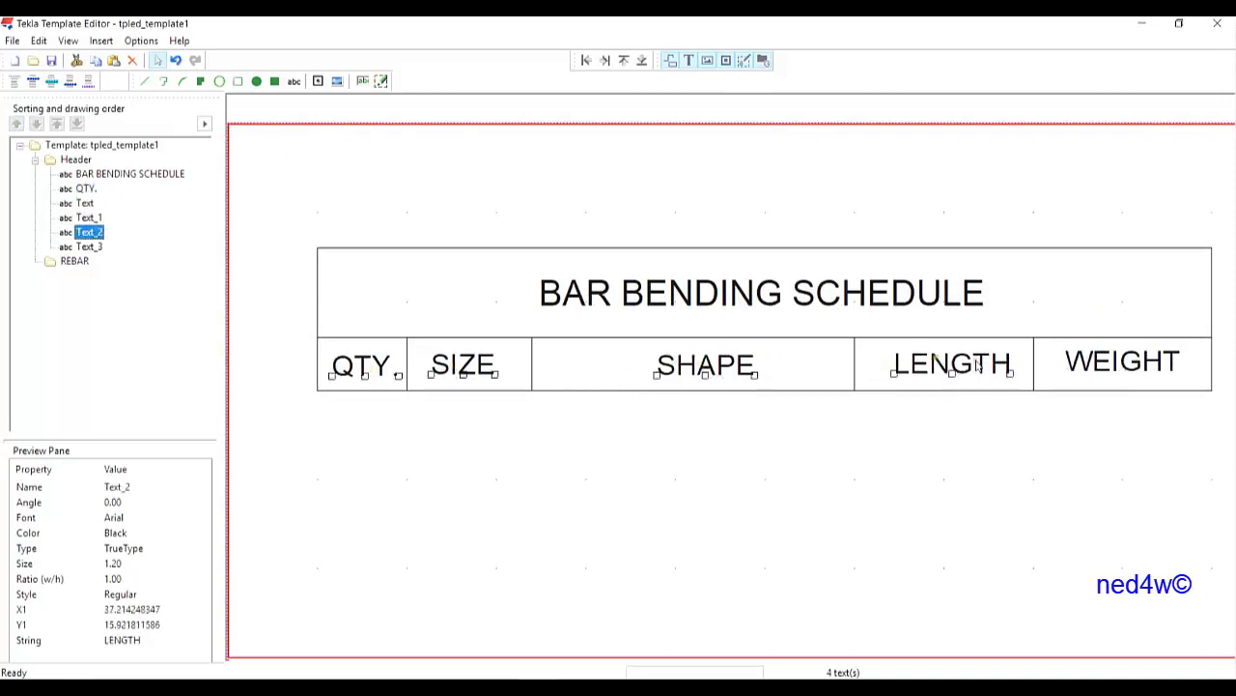
{"action": "left_click", "coordinate": [1118, 367], "text": "ctrl"}
{"action": "right_click", "coordinate": [1092, 375]}
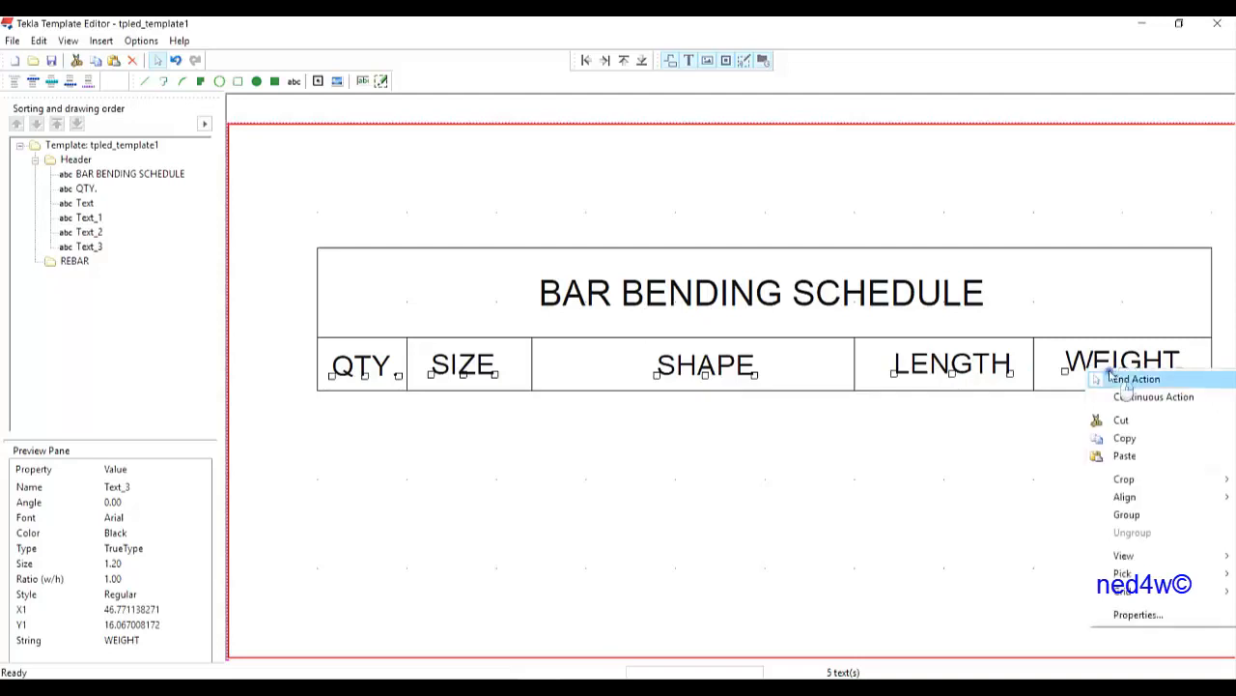
{"action": "left_click", "coordinate": [1106, 382]}
{"action": "right_click", "coordinate": [1094, 379]}
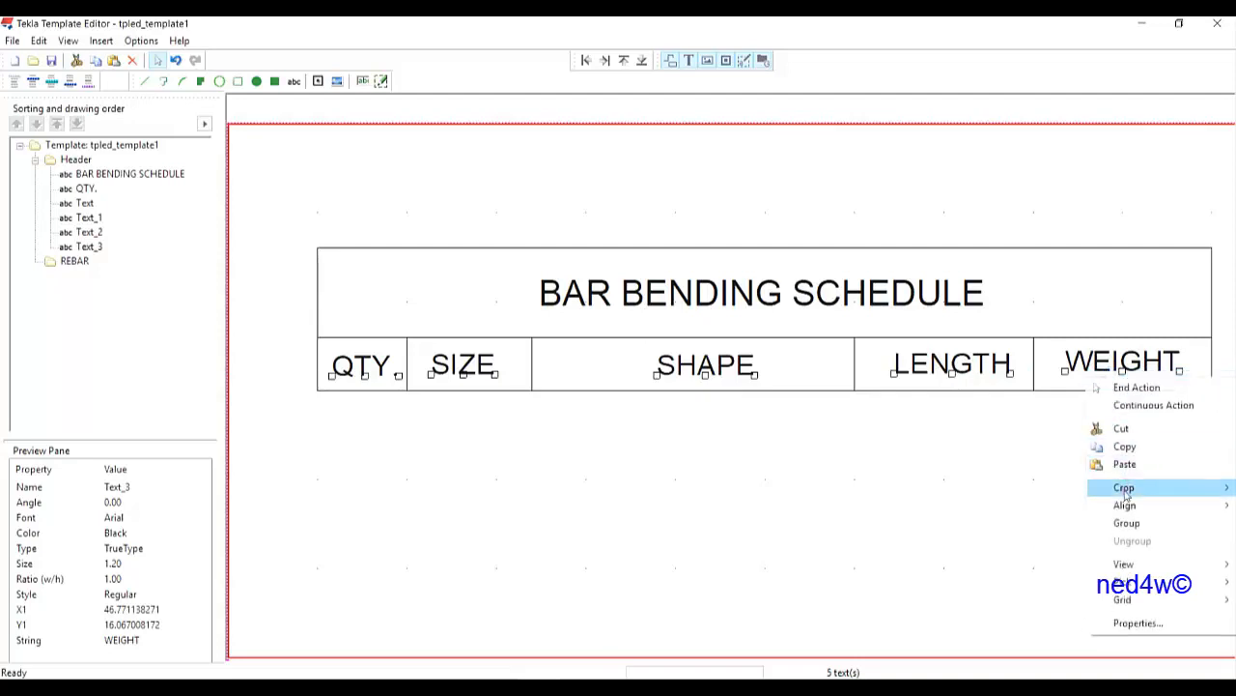
{"action": "mouse_move", "coordinate": [1126, 506]}
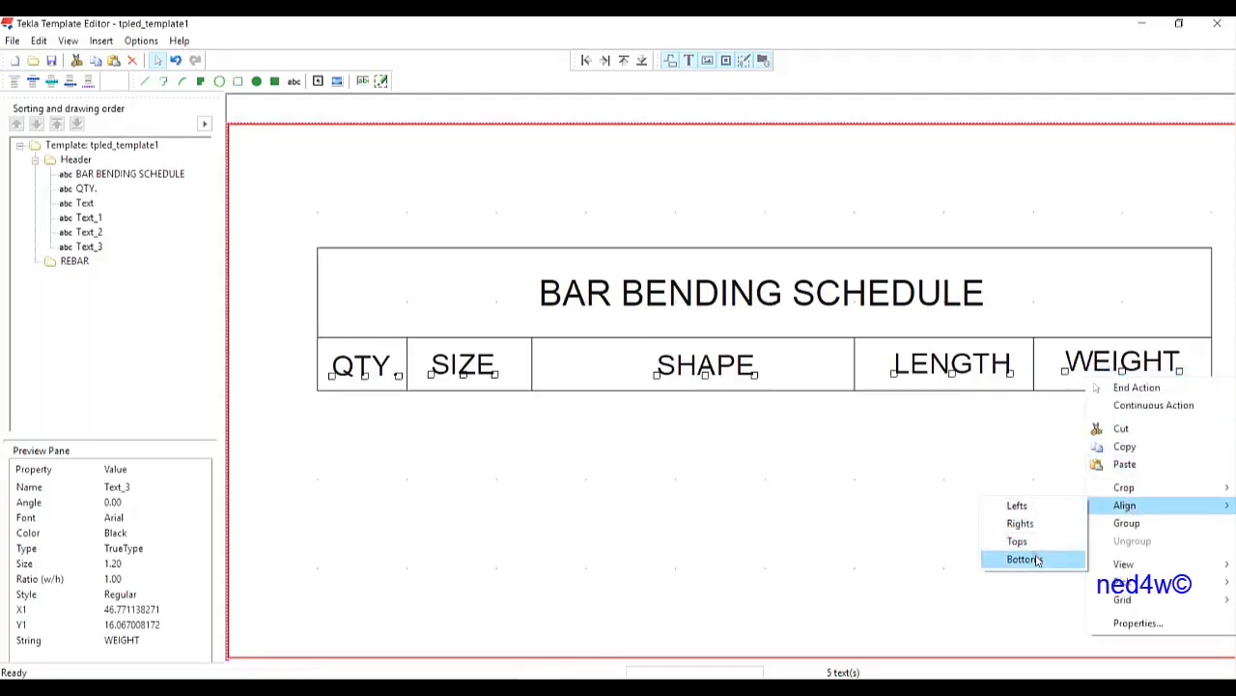
{"action": "left_click", "coordinate": [1024, 560]}
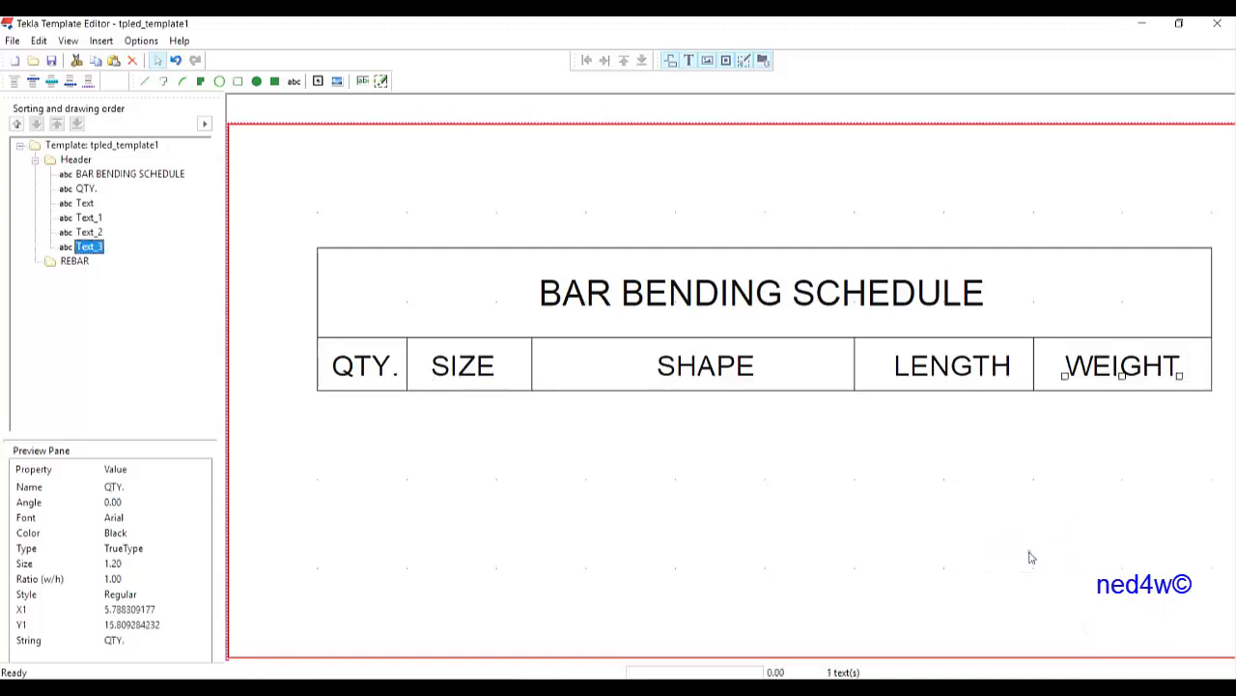
{"action": "left_click", "coordinate": [814, 509]}
Turn on snapping to the grid
{"action": "scroll", "coordinate": [664, 452], "scroll_direction": "down", "scroll_amount": 3}
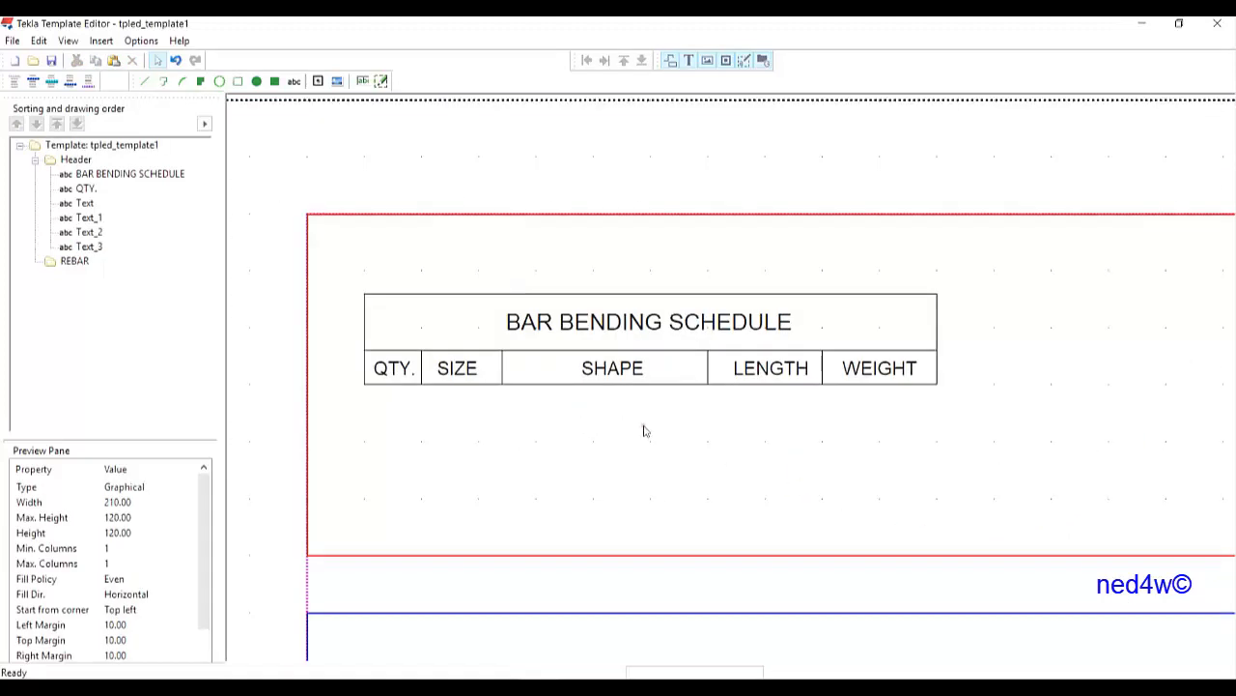
{"action": "scroll", "coordinate": [624, 425], "scroll_direction": "up", "scroll_amount": 1}
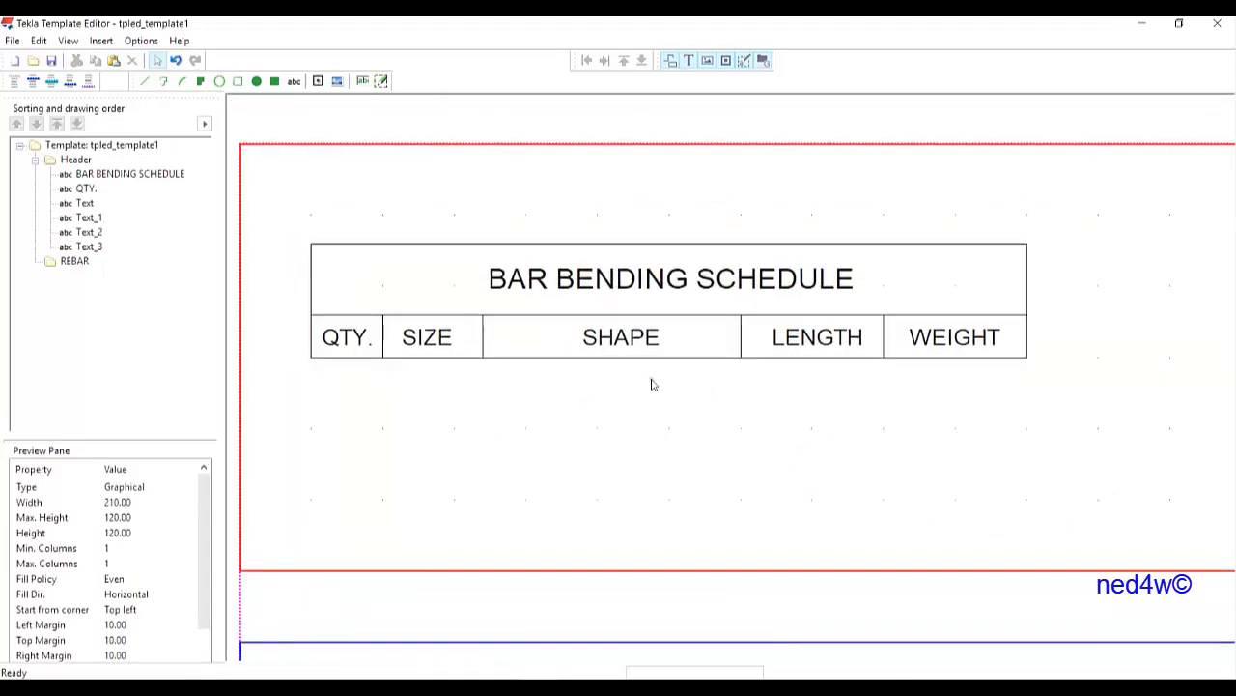
{"action": "scroll", "coordinate": [652, 384], "scroll_direction": "down", "scroll_amount": 2}
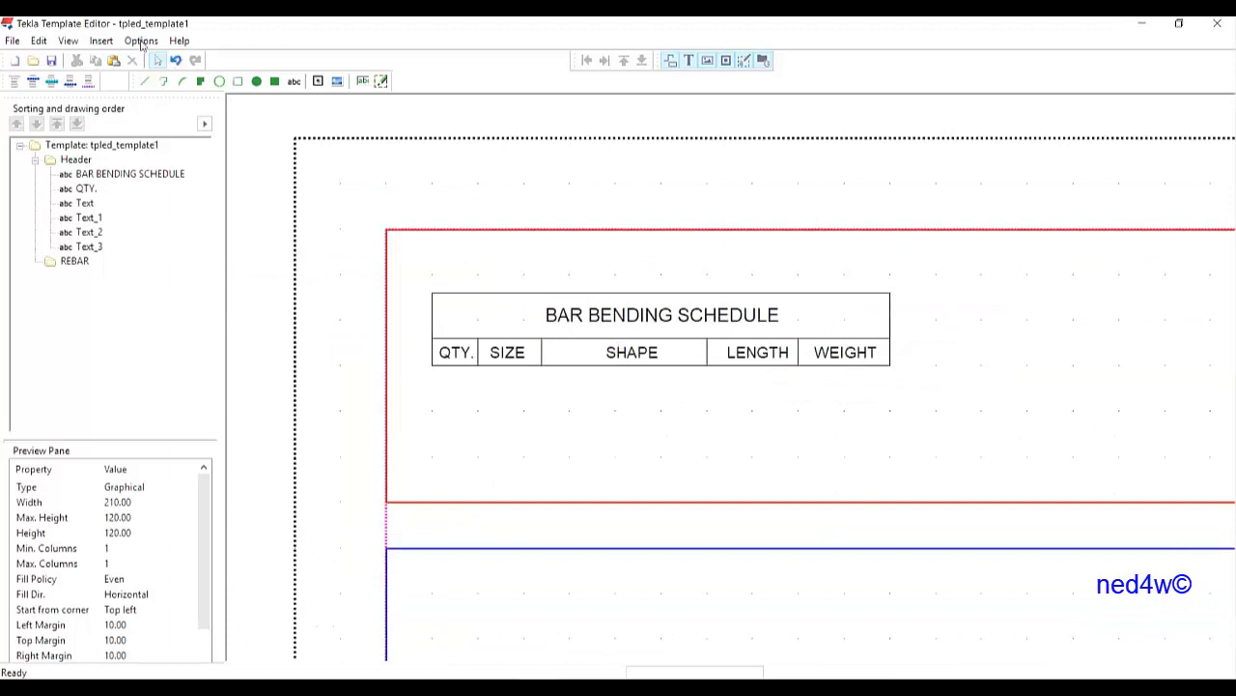
{"action": "left_click", "coordinate": [142, 45]}
{"action": "mouse_move", "coordinate": [185, 80]}
{"action": "left_click", "coordinate": [291, 78]}
Group the vertical divider lines and the bottom line of the column heading row
{"action": "left_click", "coordinate": [508, 352]}
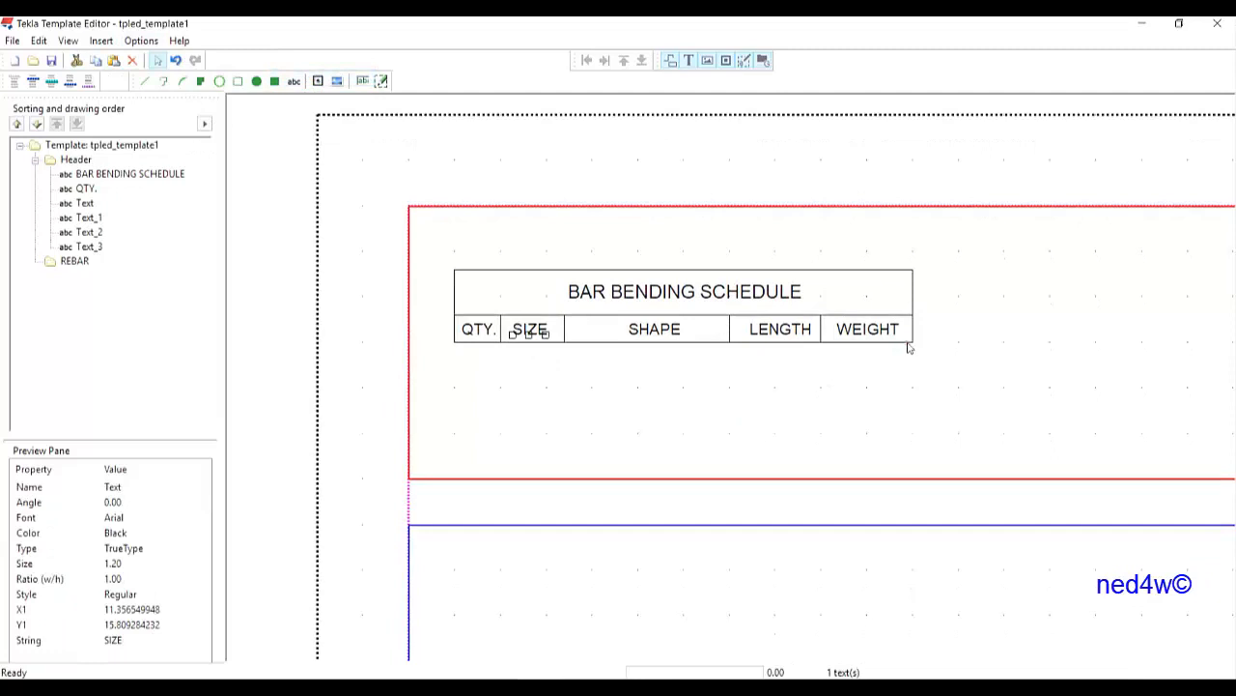
{"action": "left_click", "coordinate": [908, 346]}
{"action": "mouse_move", "coordinate": [920, 338]}
{"action": "left_mouse_down"}
{"action": "mouse_move", "coordinate": [661, 395]}
{"action": "mouse_move", "coordinate": [448, 410]}
{"action": "left_mouse_up"}
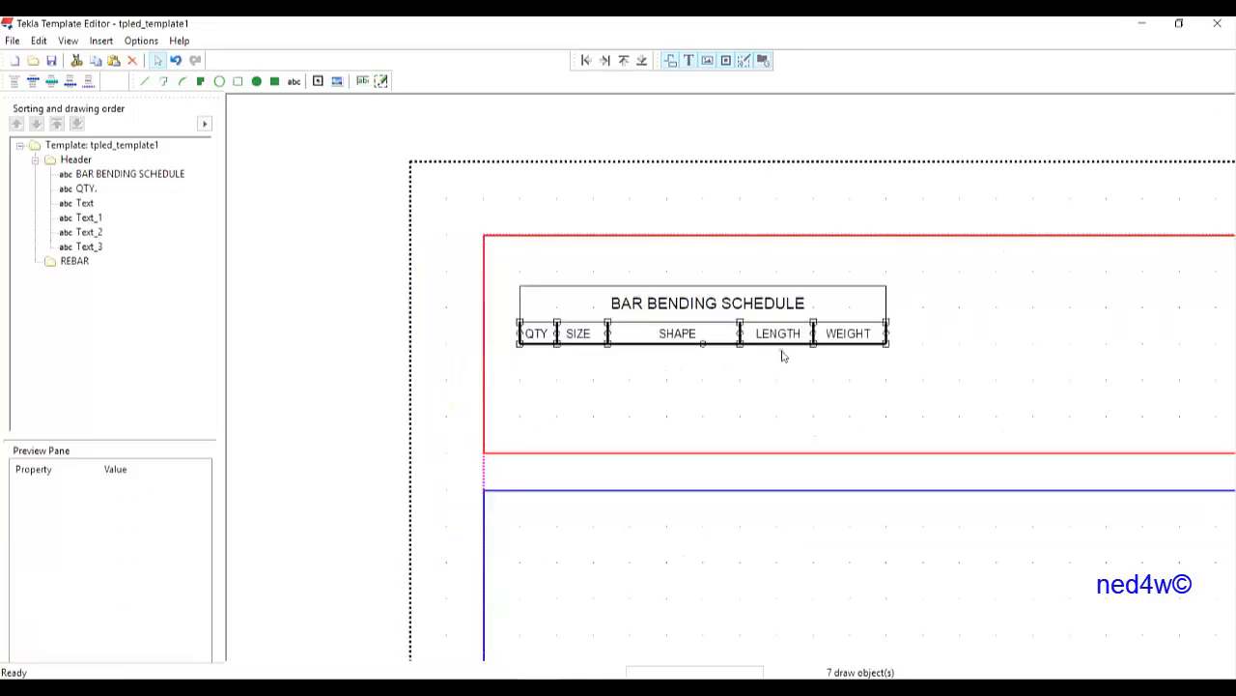
{"action": "right_click", "coordinate": [731, 329]}
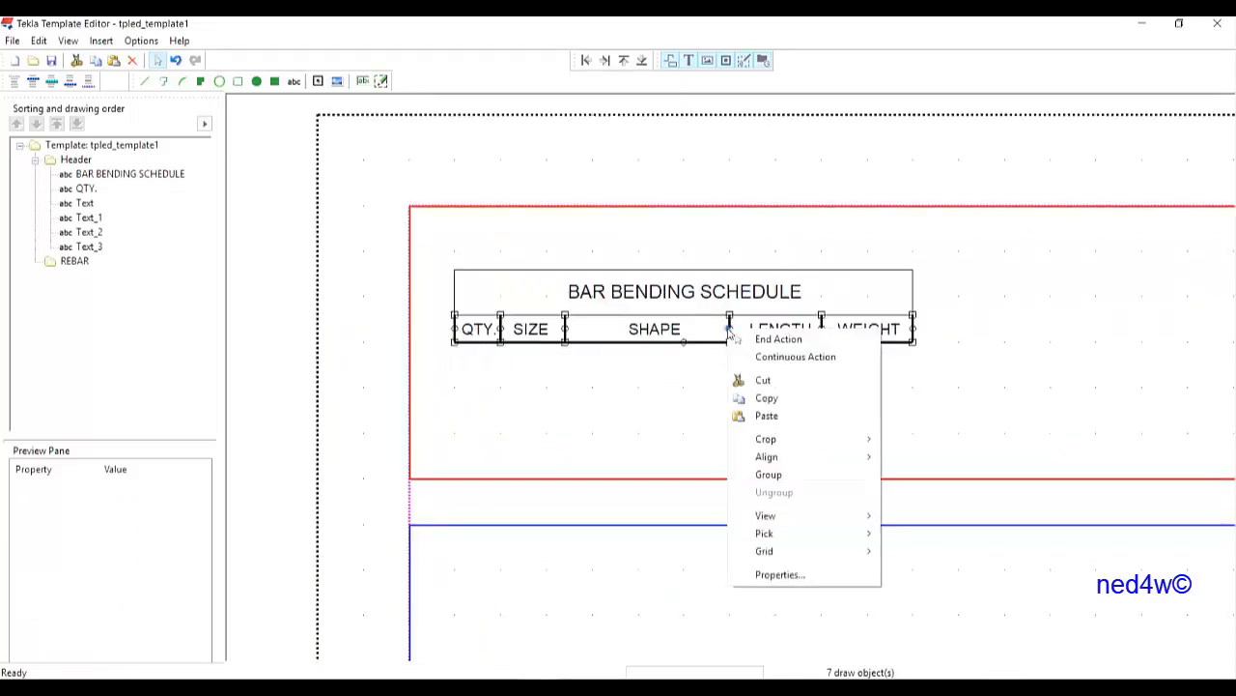
{"action": "left_click", "coordinate": [781, 475]}
Copy the grouped heading row lines and paste them into the REBAR row, in line with the header columns
{"action": "right_click", "coordinate": [736, 340]}
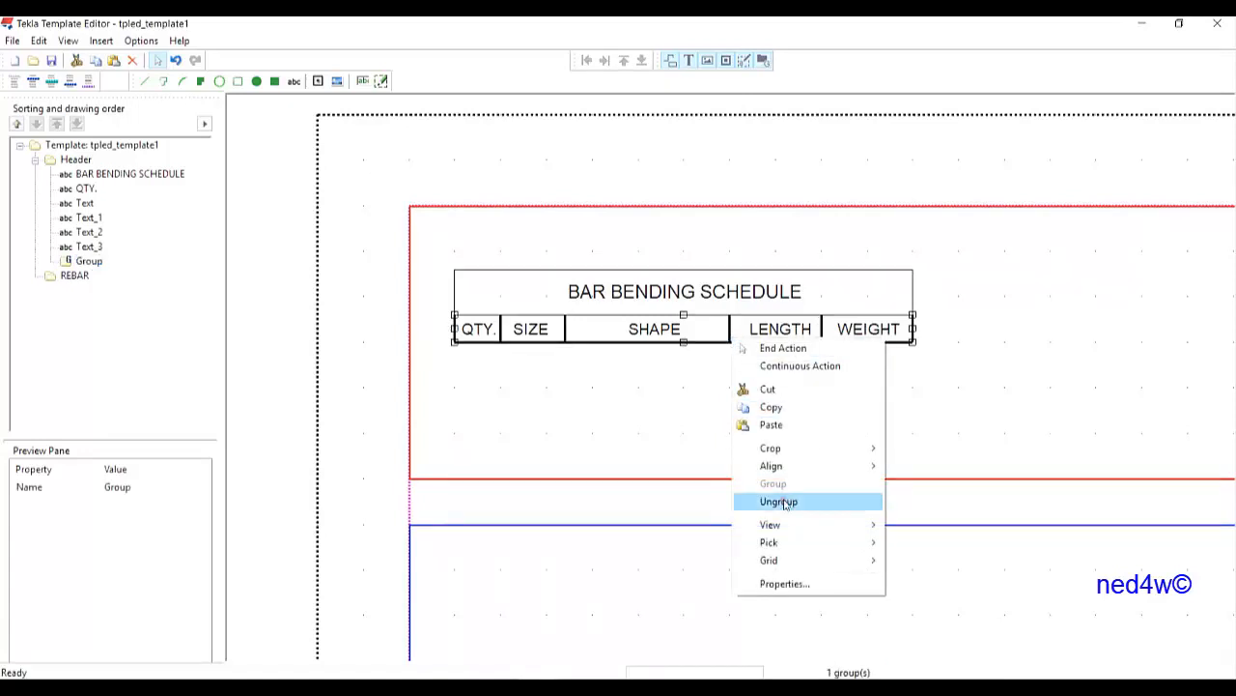
{"action": "left_click", "coordinate": [779, 413]}
{"action": "scroll", "coordinate": [666, 463], "scroll_direction": "down", "scroll_amount": 2}
{"action": "right_click", "coordinate": [551, 246]}
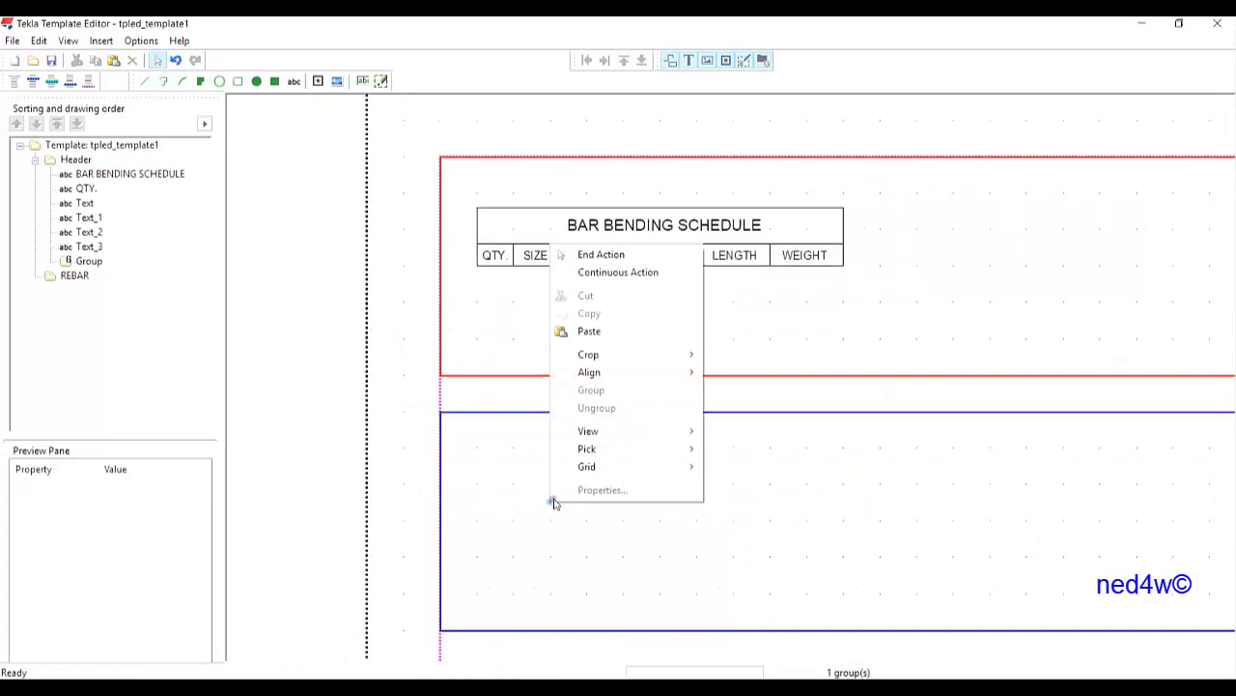
{"action": "left_click", "coordinate": [589, 330]}
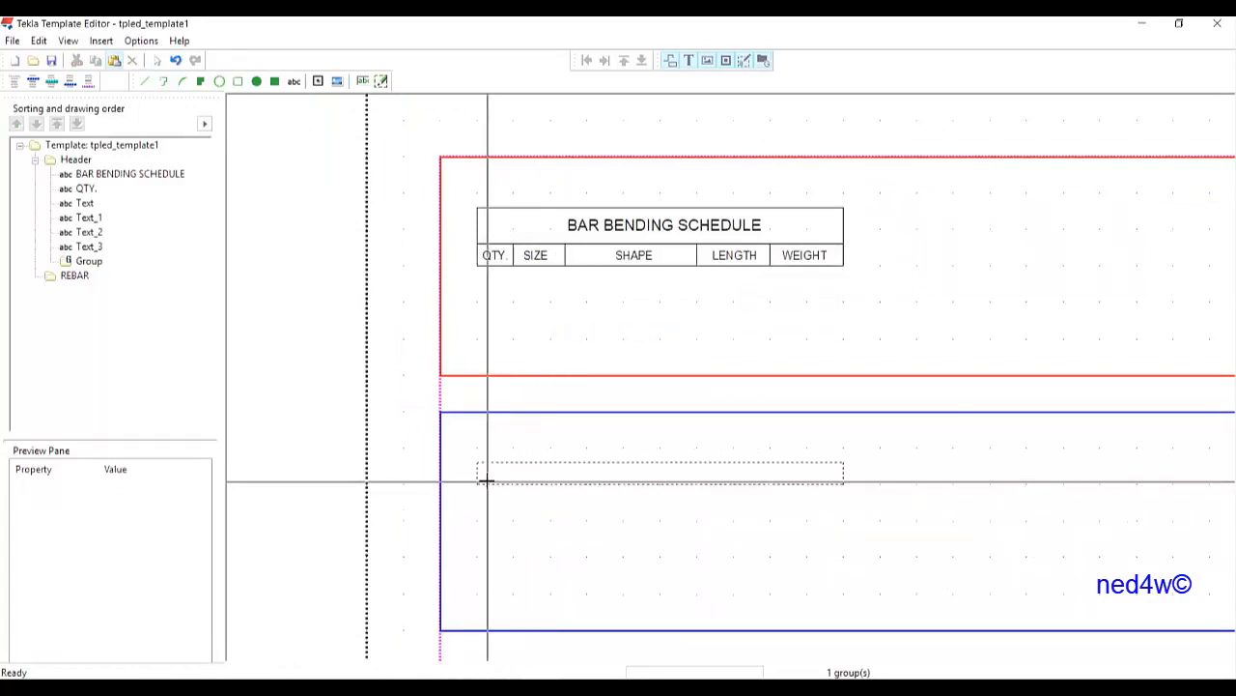
{"action": "left_click", "coordinate": [487, 480]}
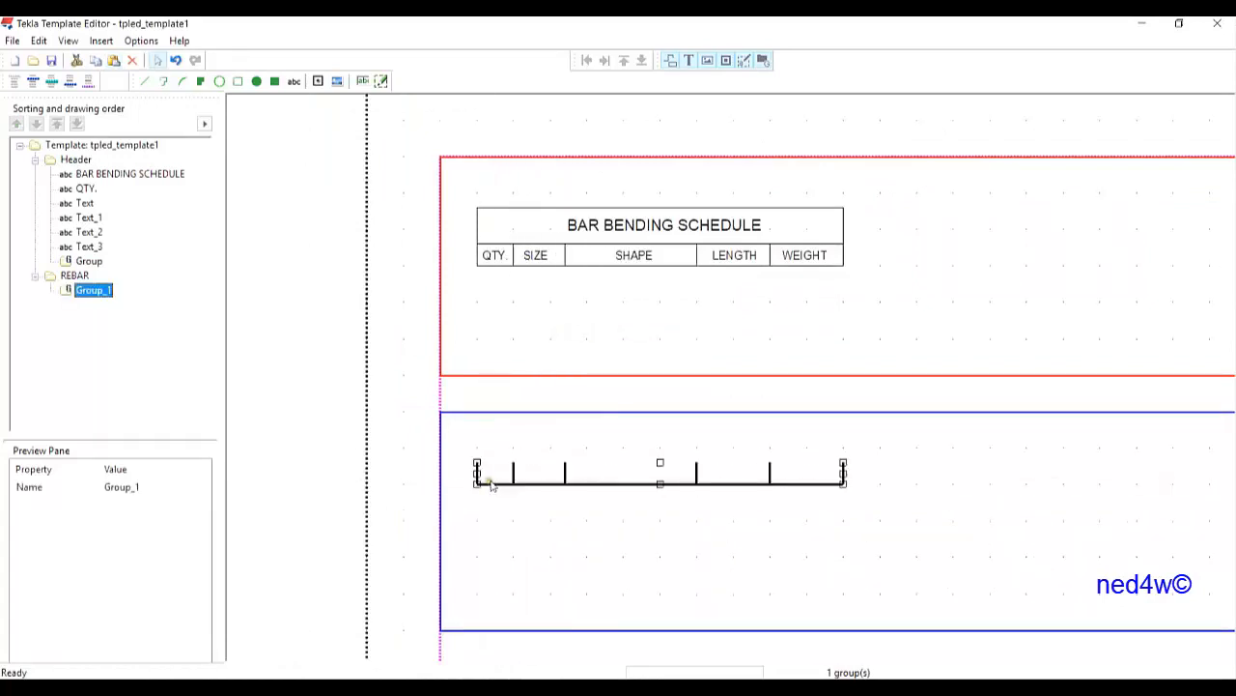
Stretch the pasted line group in the REBAR row upward and downward to make its cells taller
{"action": "left_click_drag", "start_coordinate": [661, 463], "coordinate": [661, 426]}
{"action": "left_click", "coordinate": [661, 483]}
{"action": "left_click_drag", "start_coordinate": [660, 486], "coordinate": [676, 521]}
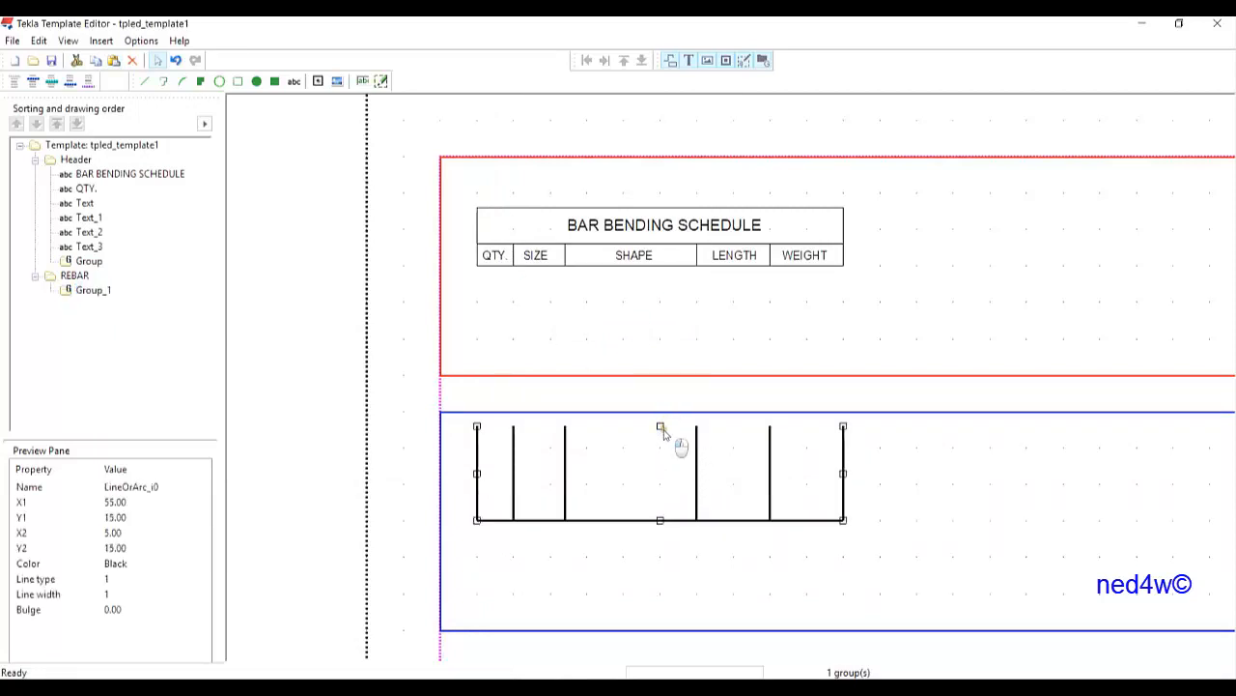
{"action": "scroll", "coordinate": [665, 437], "scroll_direction": "up", "scroll_amount": 2}
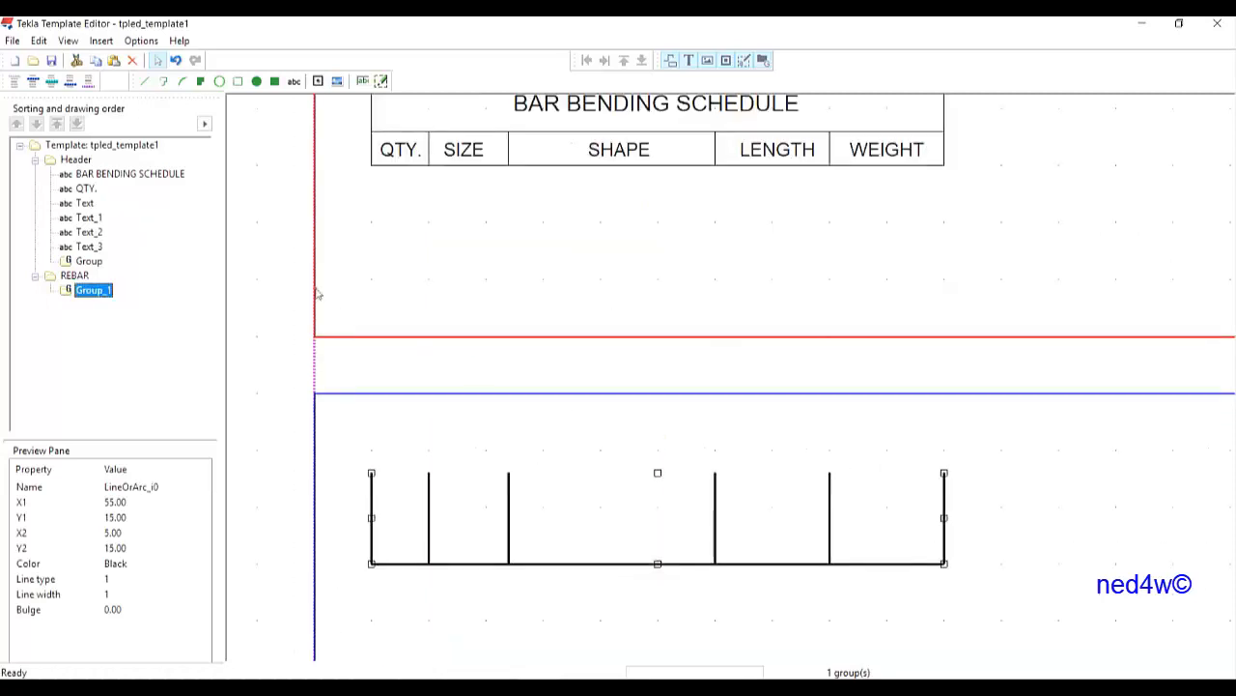
Turn off grid snapping and stretch the top of the REBAR line group closer to the row's upper edge
{"action": "left_click", "coordinate": [154, 40]}
{"action": "mouse_move", "coordinate": [175, 76]}
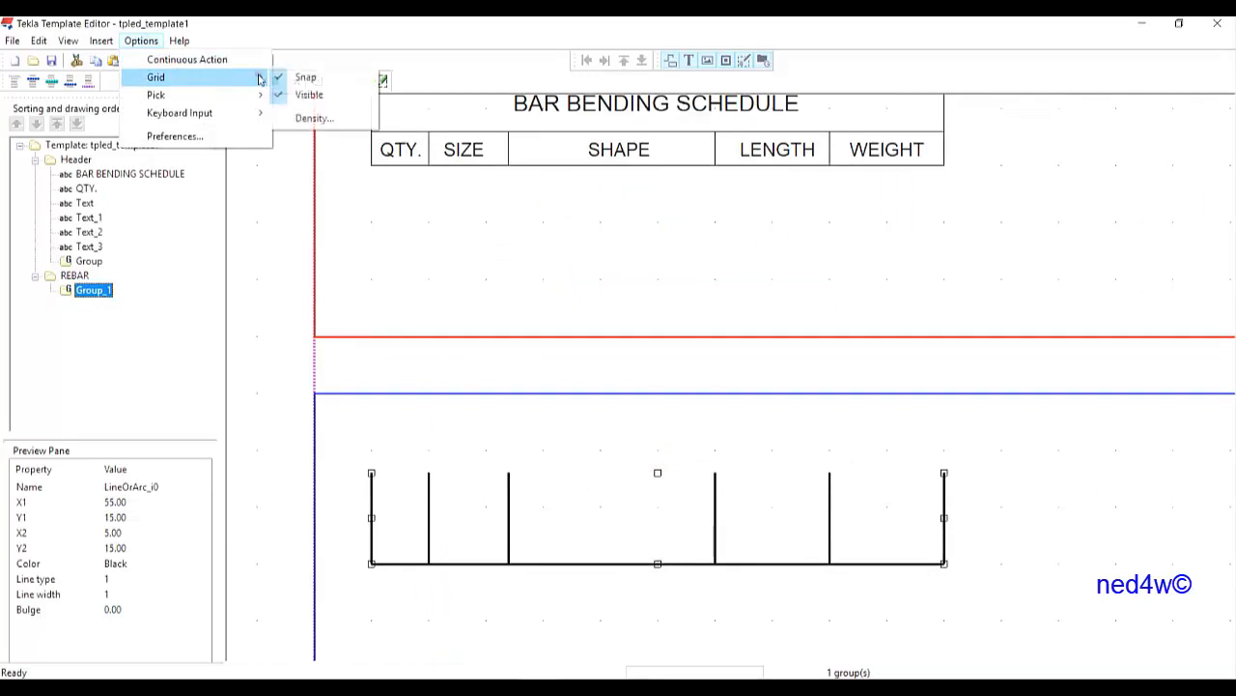
{"action": "left_click", "coordinate": [307, 78]}
{"action": "left_click_drag", "start_coordinate": [657, 473], "coordinate": [657, 427]}
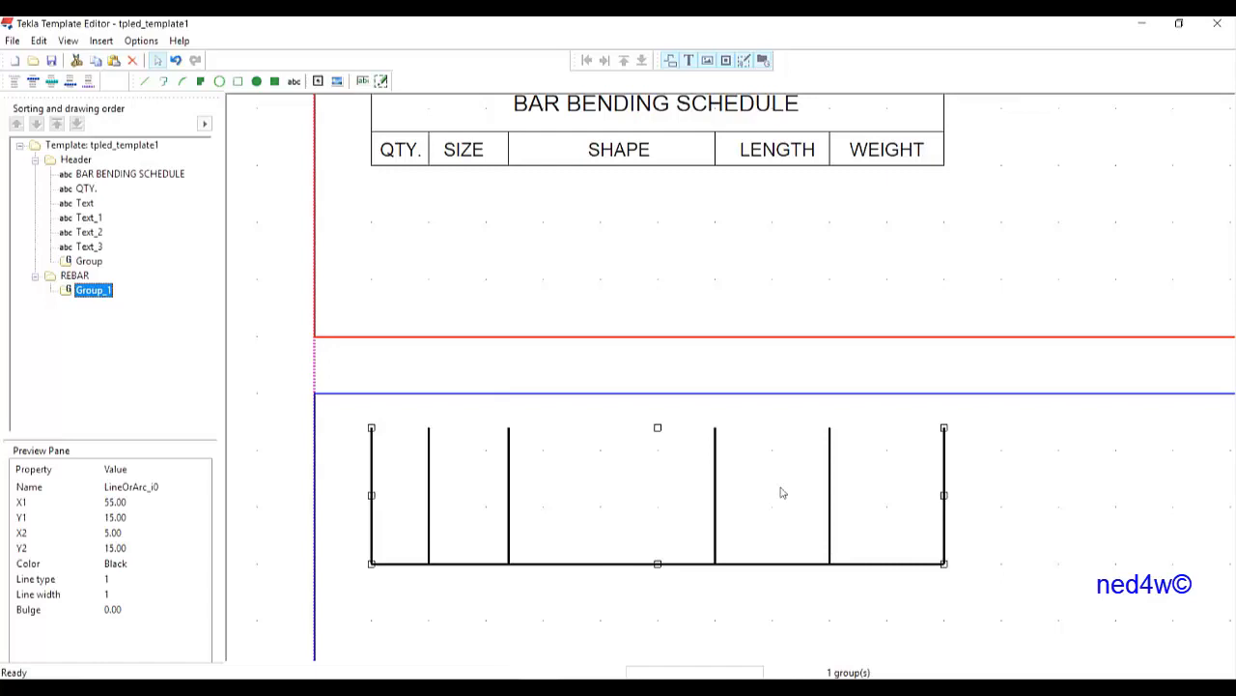
Crop the template's right and left sides to the edges of the table
{"action": "scroll", "coordinate": [633, 504], "scroll_direction": "down", "scroll_amount": 2}
{"action": "scroll", "coordinate": [601, 496], "scroll_direction": "up", "scroll_amount": 2}
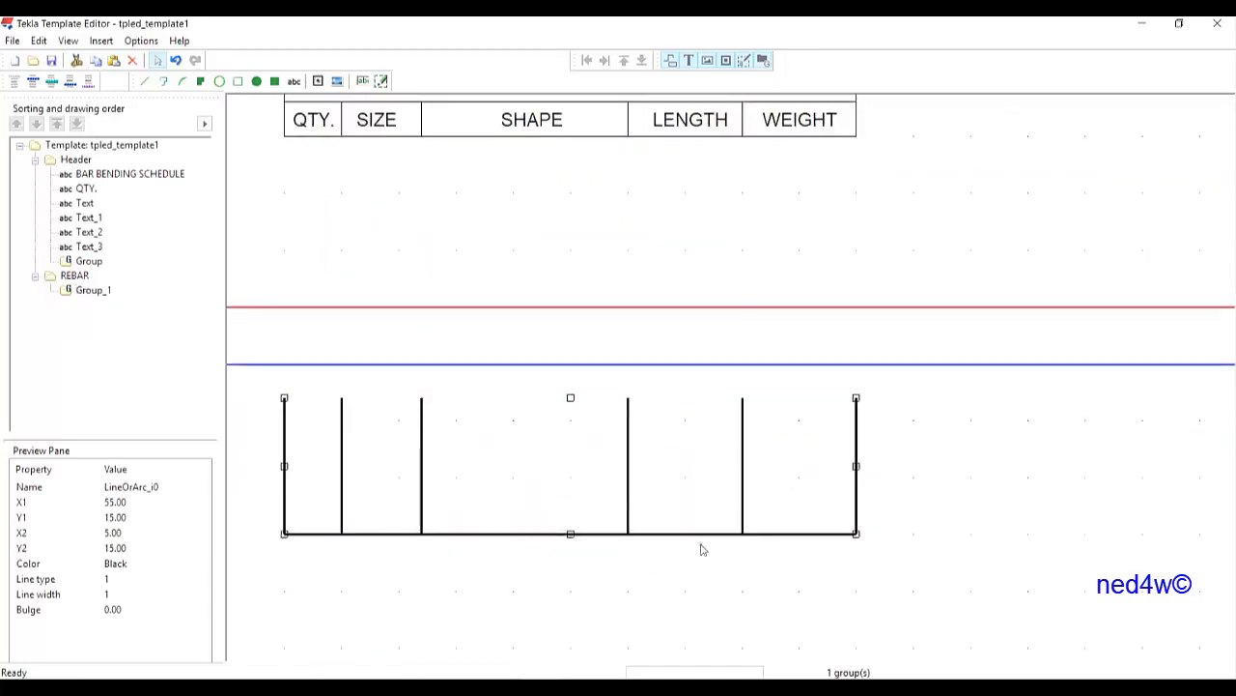
{"action": "scroll", "coordinate": [679, 480], "scroll_direction": "down", "scroll_amount": 2}
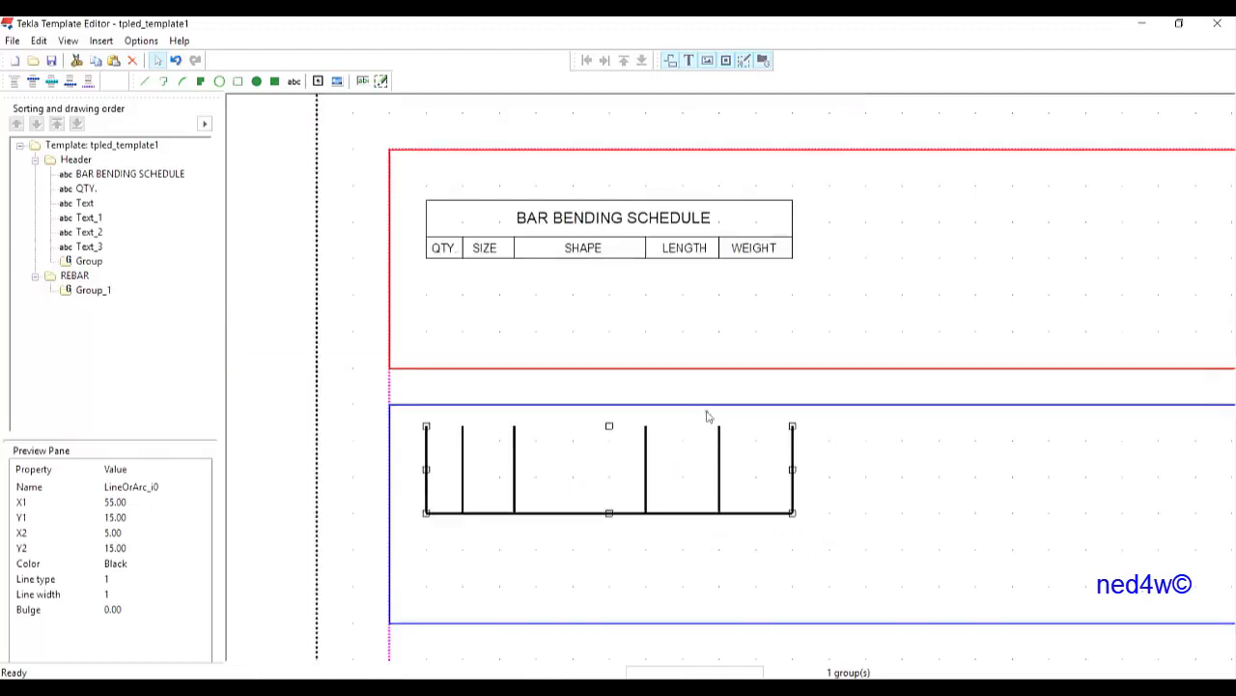
{"action": "right_click", "coordinate": [675, 367]}
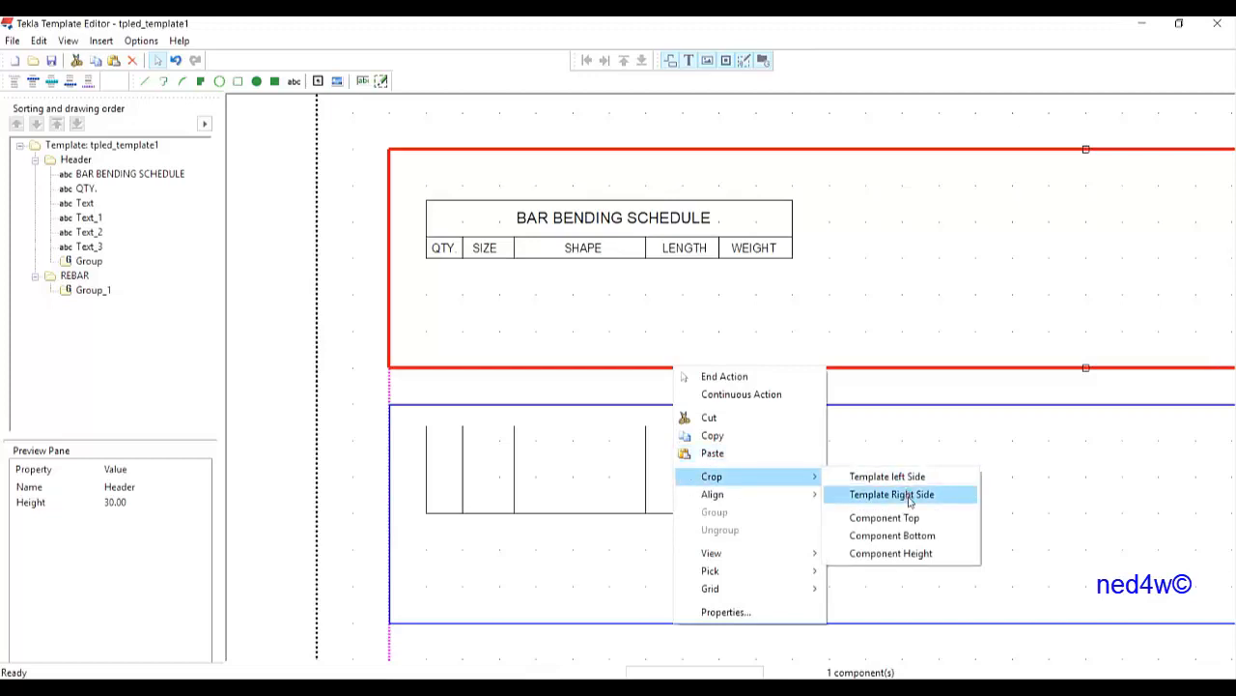
{"action": "left_click", "coordinate": [918, 502]}
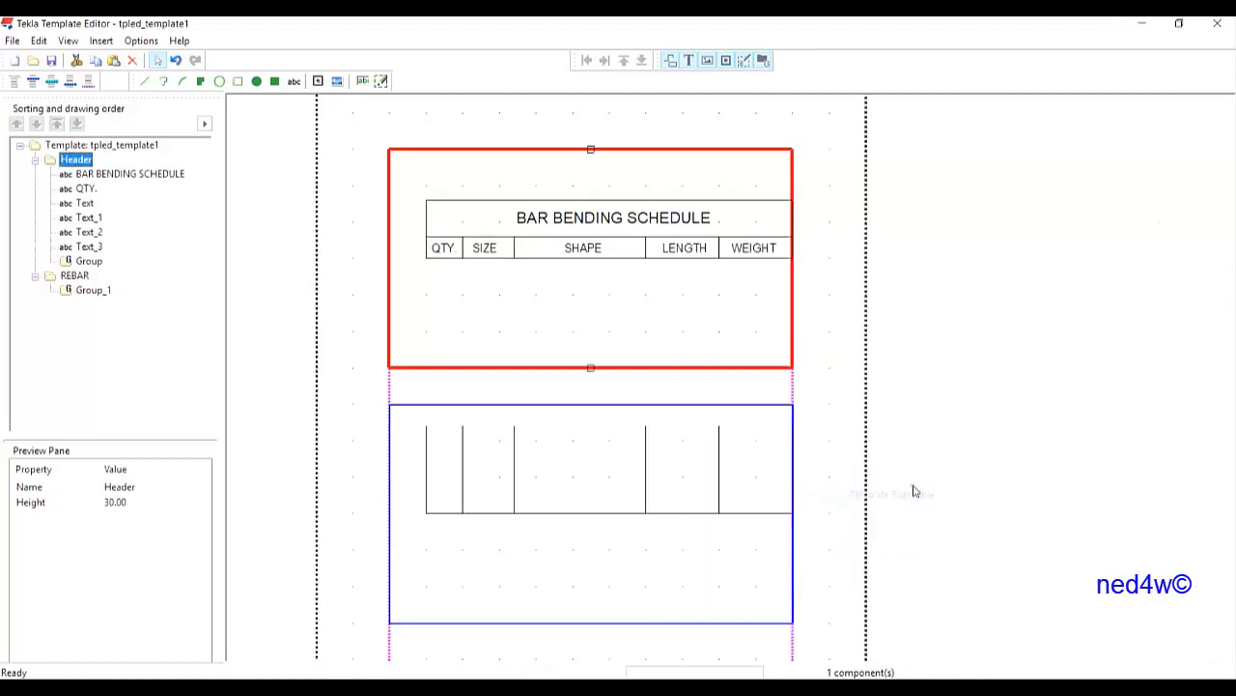
{"action": "right_click", "coordinate": [620, 375]}
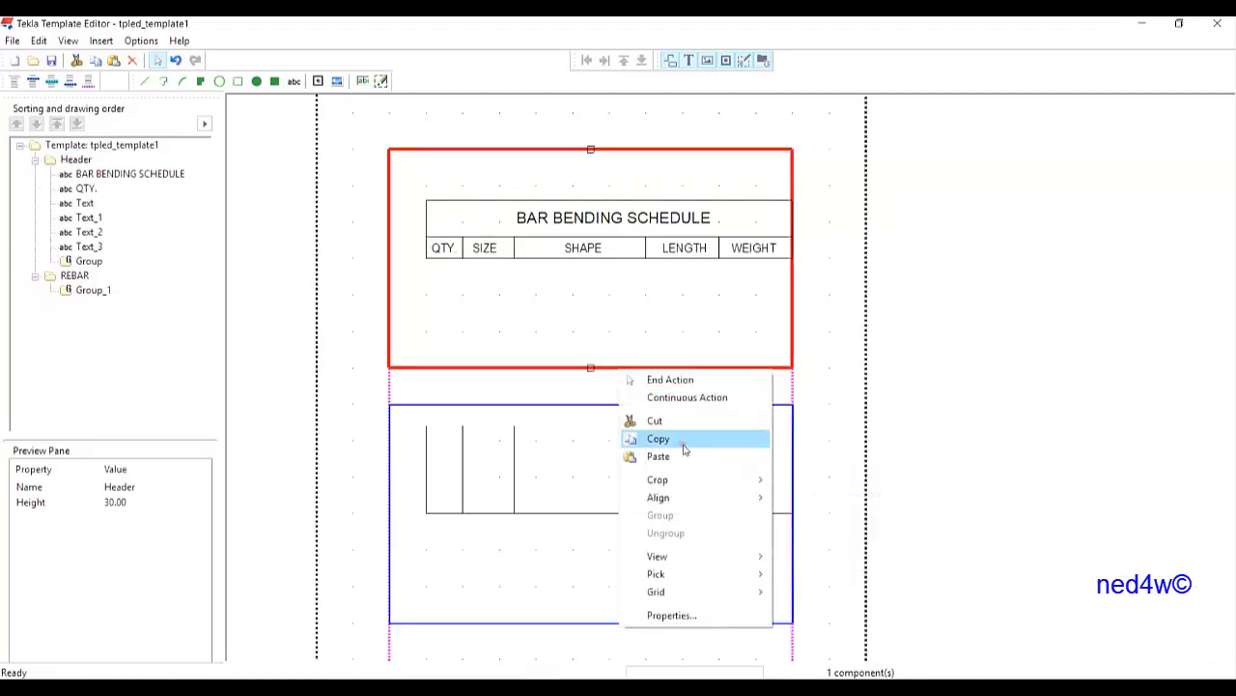
{"action": "mouse_move", "coordinate": [685, 480]}
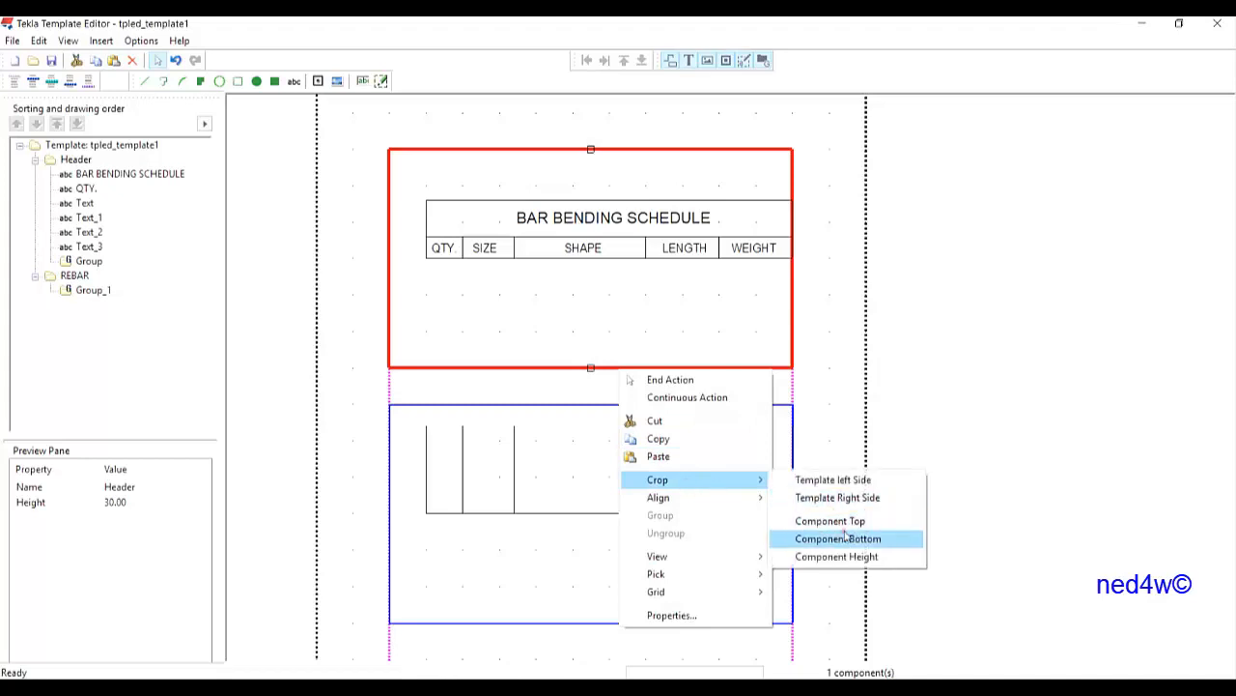
{"action": "left_click", "coordinate": [843, 480]}
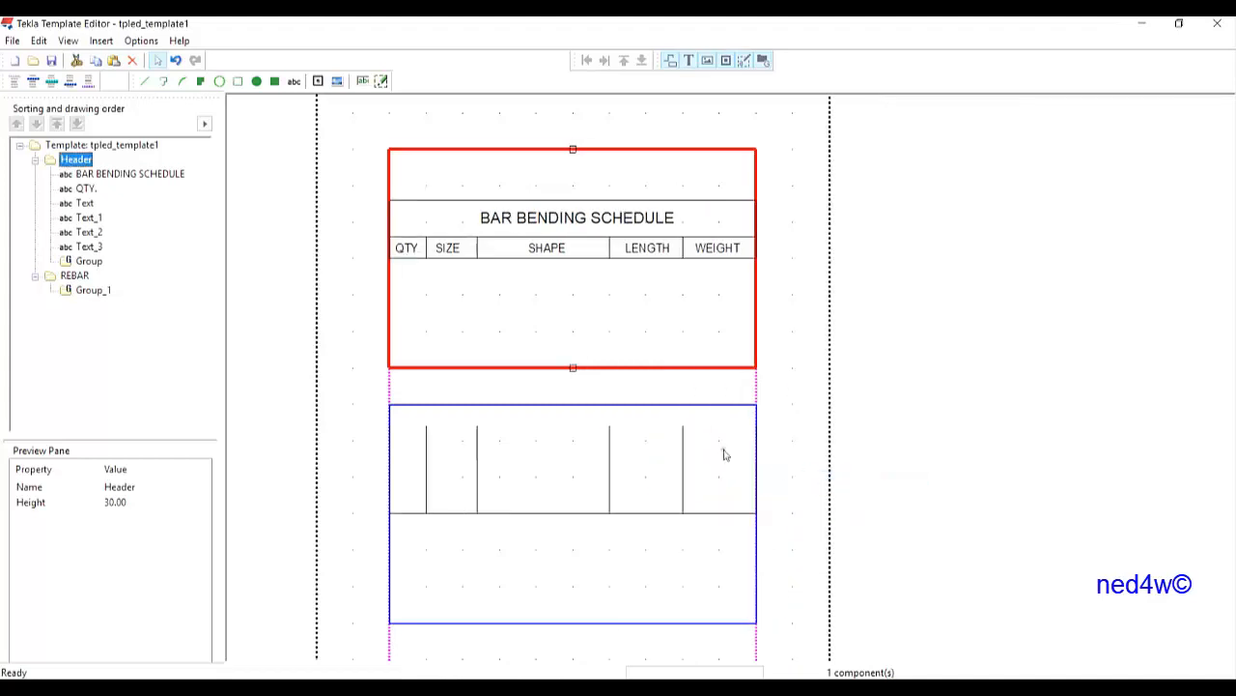
Crop the header component's height to fit the title and column headings
{"action": "right_click", "coordinate": [643, 368]}
{"action": "mouse_move", "coordinate": [740, 480]}
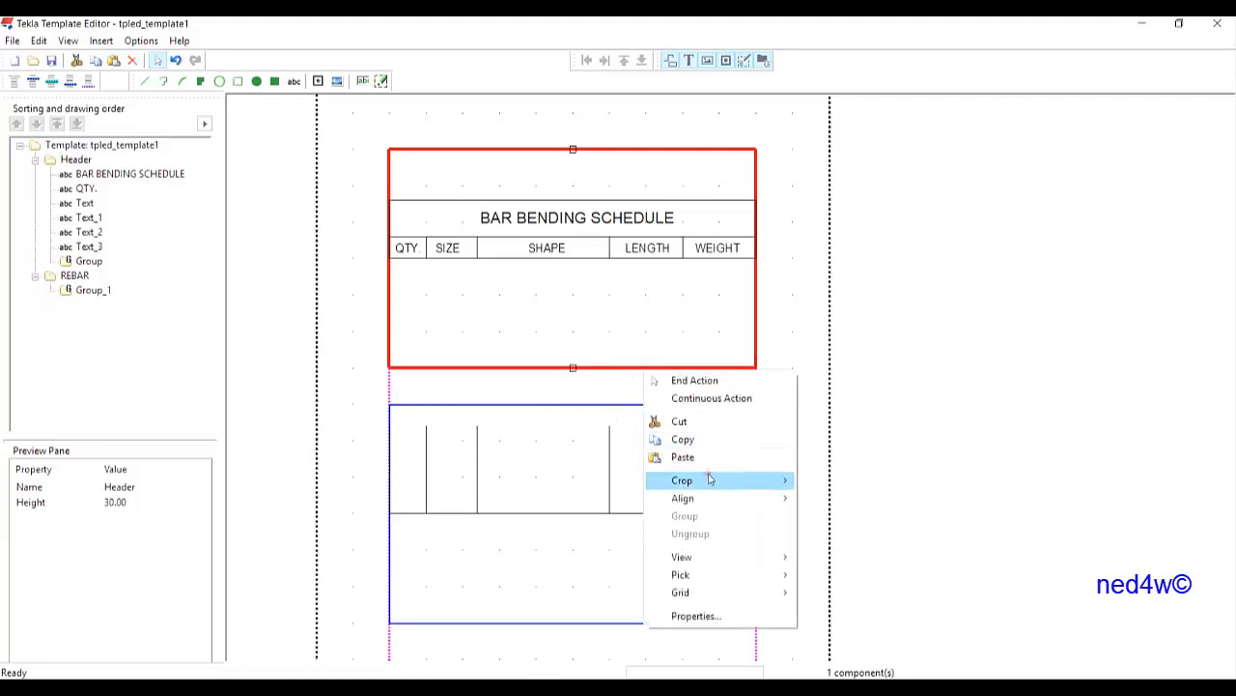
{"action": "left_click", "coordinate": [863, 558]}
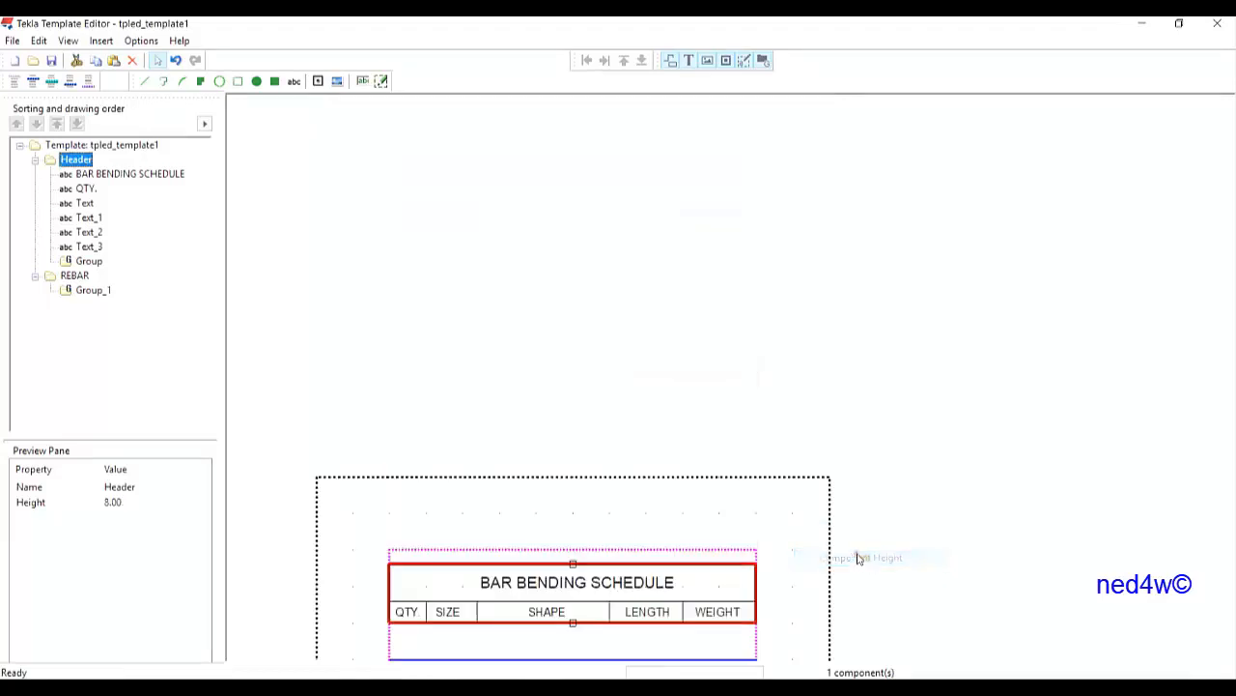
Crop the REBAR row component's height to fit its cell lines
{"action": "right_click", "coordinate": [662, 396]}
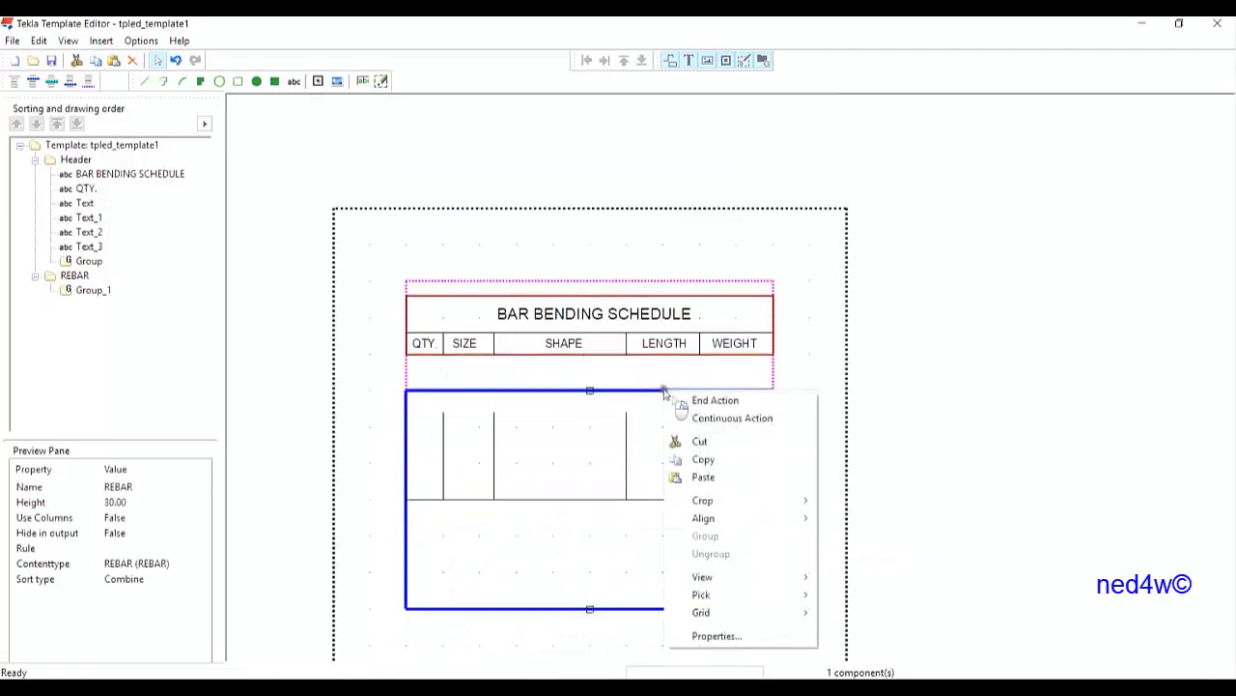
{"action": "mouse_move", "coordinate": [792, 501]}
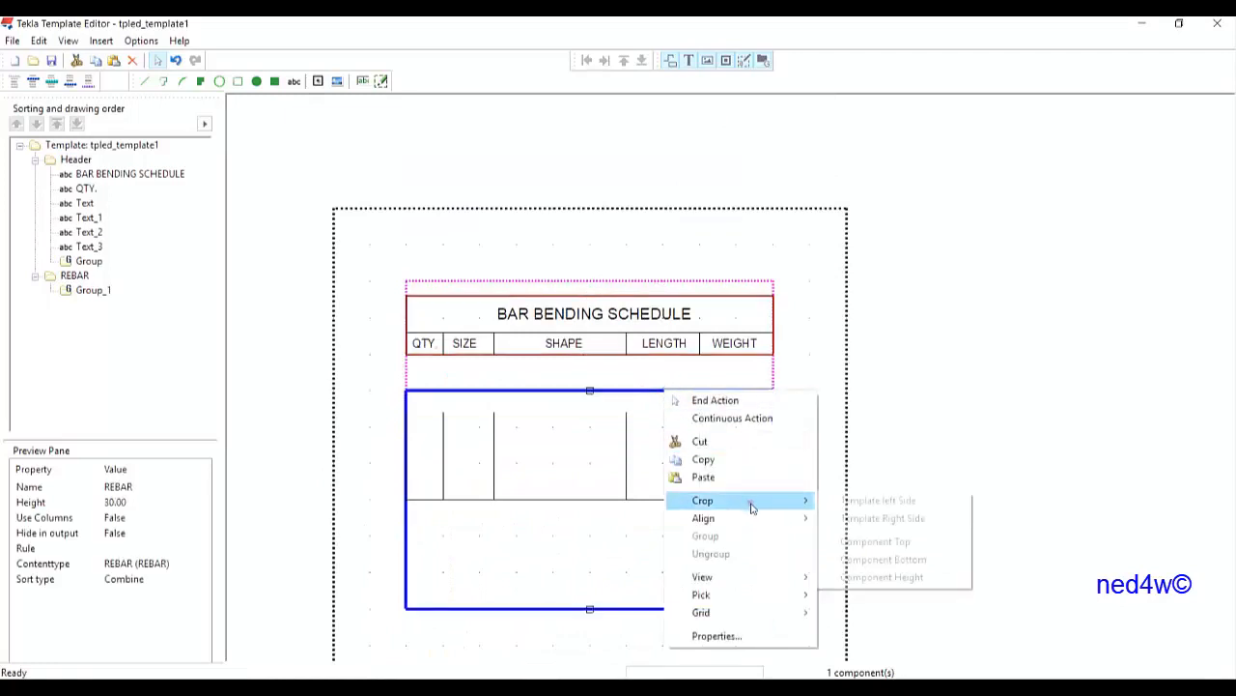
{"action": "left_click", "coordinate": [917, 578]}
{"action": "scroll", "coordinate": [649, 371], "scroll_direction": "up", "scroll_amount": 1}
{"action": "scroll", "coordinate": [651, 373], "scroll_direction": "down", "scroll_amount": 1}
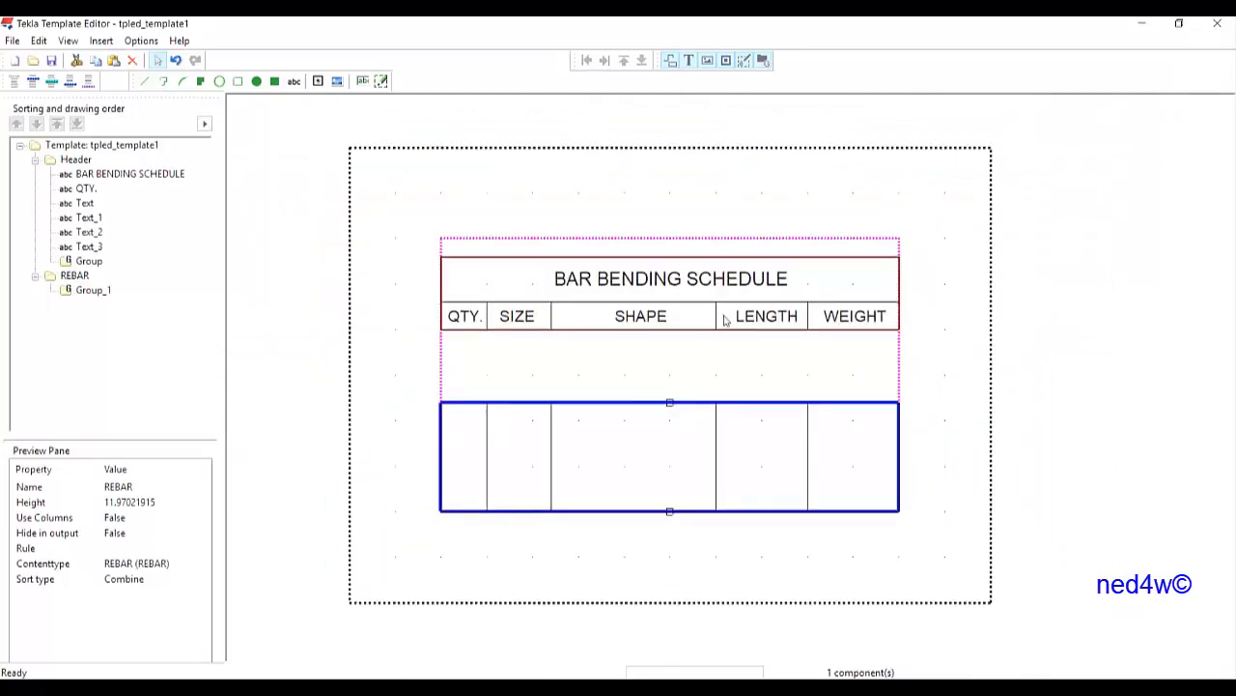
Set the template page's top, bottom, left and right margins to 0 mm
{"action": "left_click", "coordinate": [573, 218]}
{"action": "double_click", "coordinate": [805, 219]}
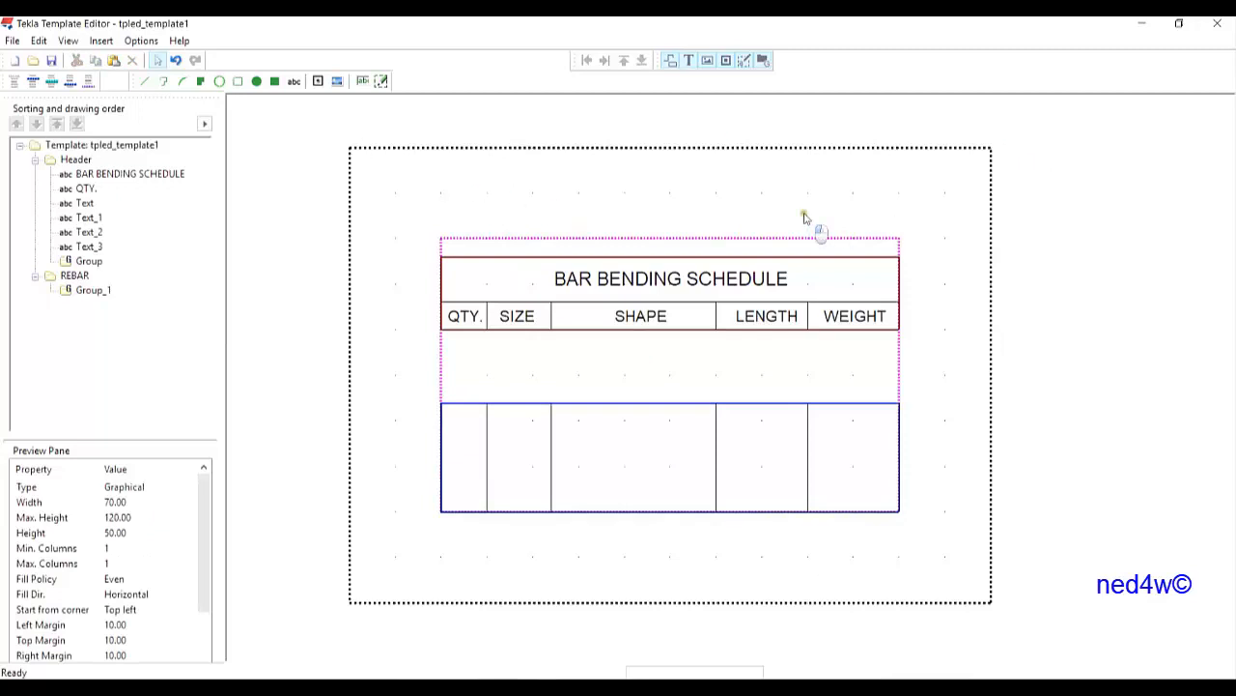
{"action": "double_click", "coordinate": [740, 246]}
{"action": "type", "text": "0"}
{"action": "key", "text": "Tab"}
{"action": "type", "text": "0"}
{"action": "key", "text": "Tab"}
{"action": "type", "text": "0"}
{"action": "key", "text": "Tab"}
{"action": "type", "text": "0"}
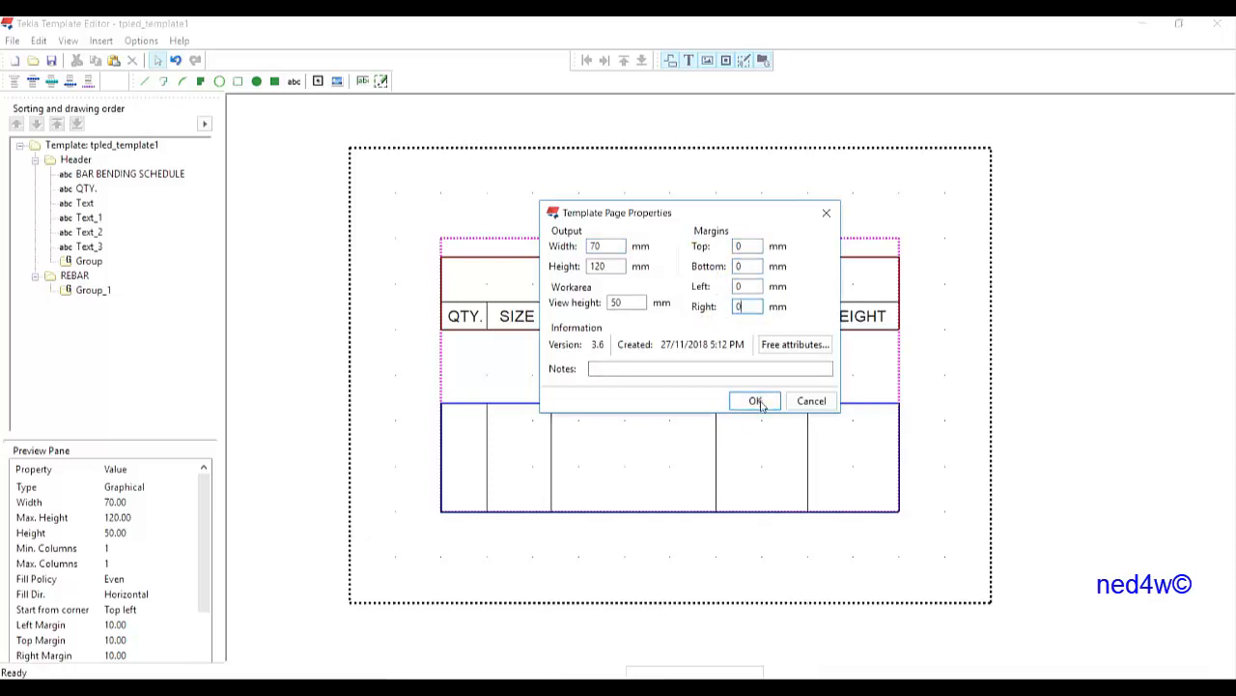
{"action": "left_click", "coordinate": [756, 401]}
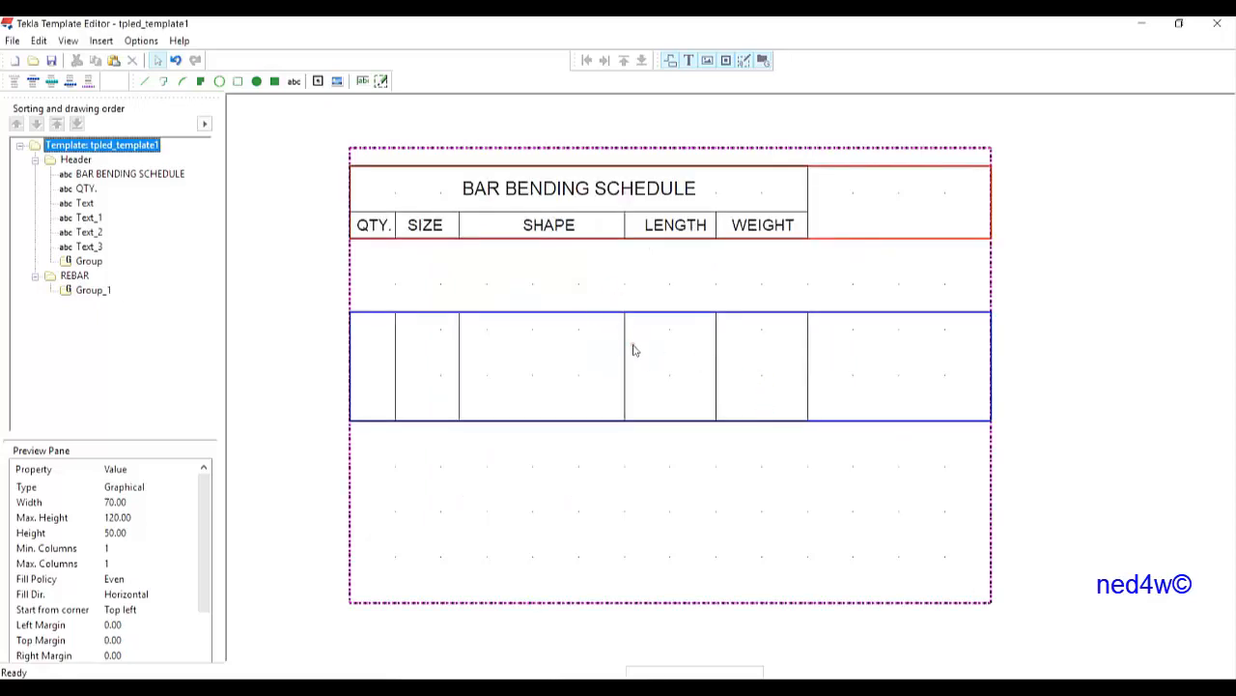
Crop the template's right side to the WEIGHT column's outer edge, removing the empty strip beside the table
{"action": "scroll", "coordinate": [590, 378], "scroll_direction": "up", "scroll_amount": 3}
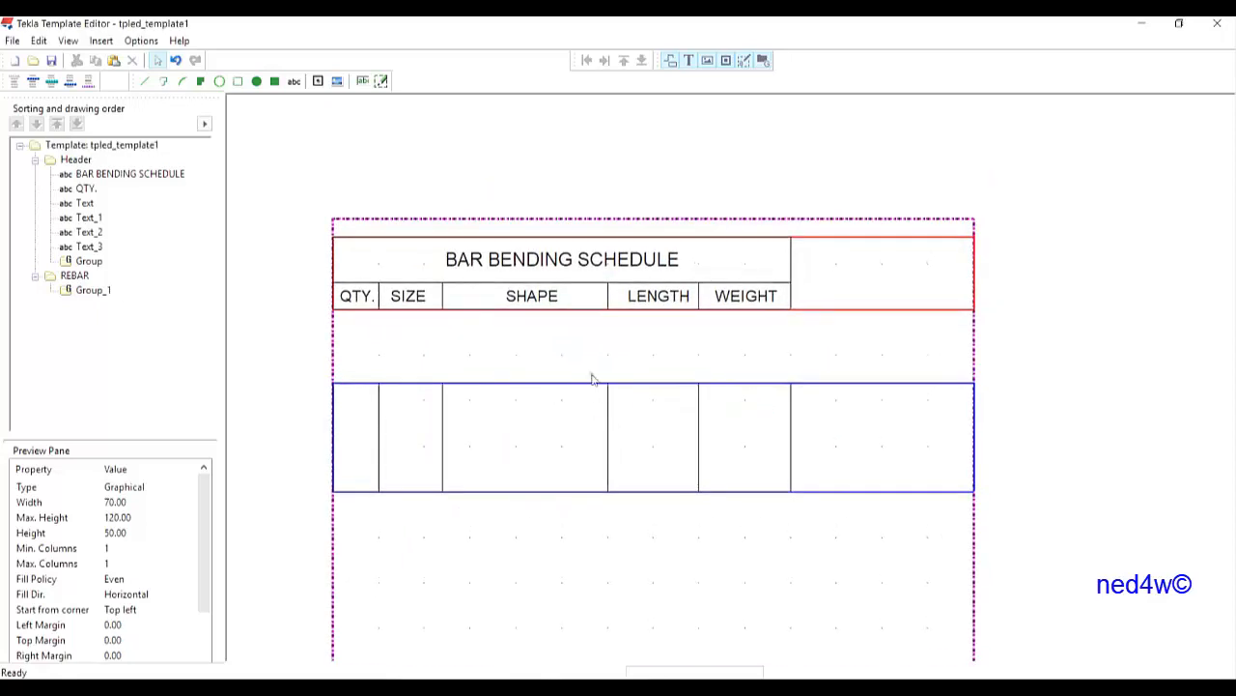
{"action": "right_click", "coordinate": [876, 314]}
{"action": "left_click", "coordinate": [874, 314]}
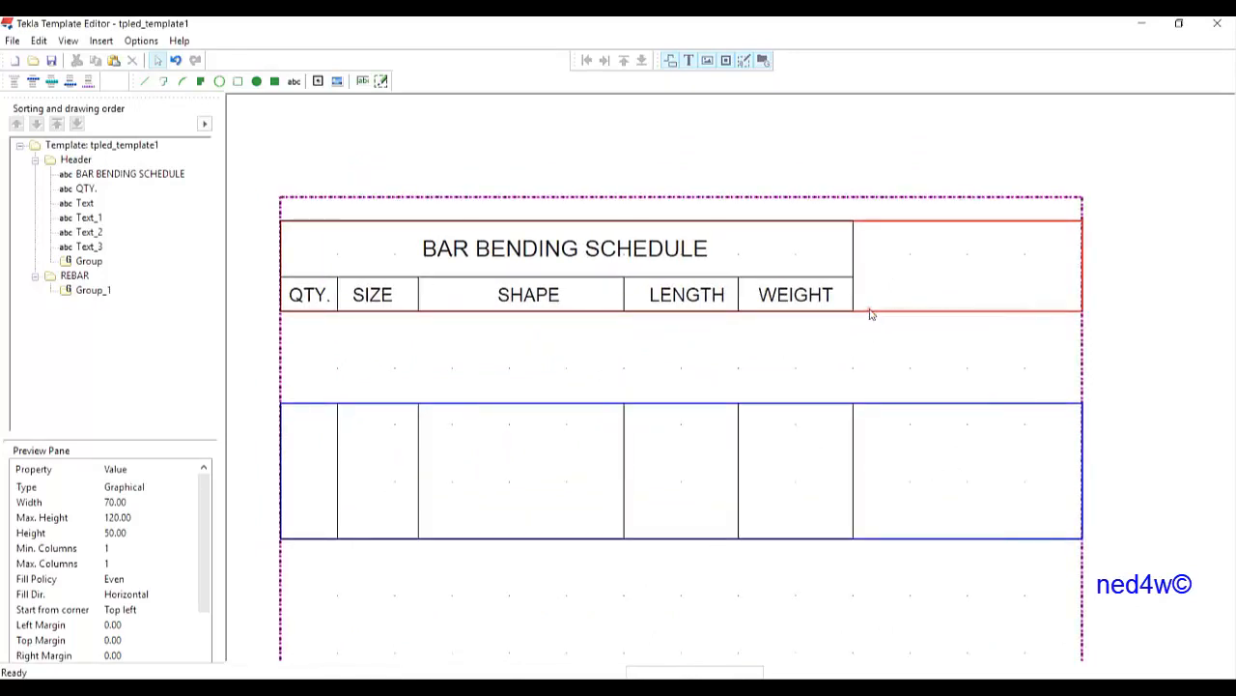
{"action": "left_click", "coordinate": [873, 312]}
{"action": "right_click", "coordinate": [873, 312]}
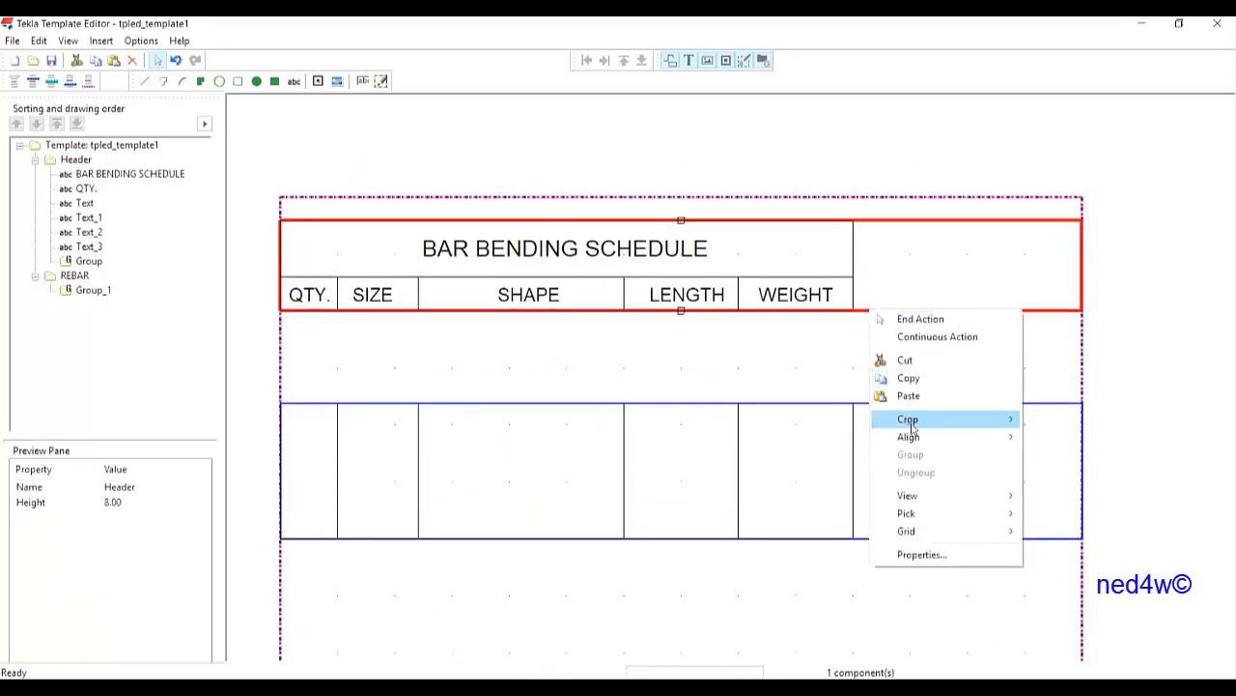
{"action": "mouse_move", "coordinate": [913, 423]}
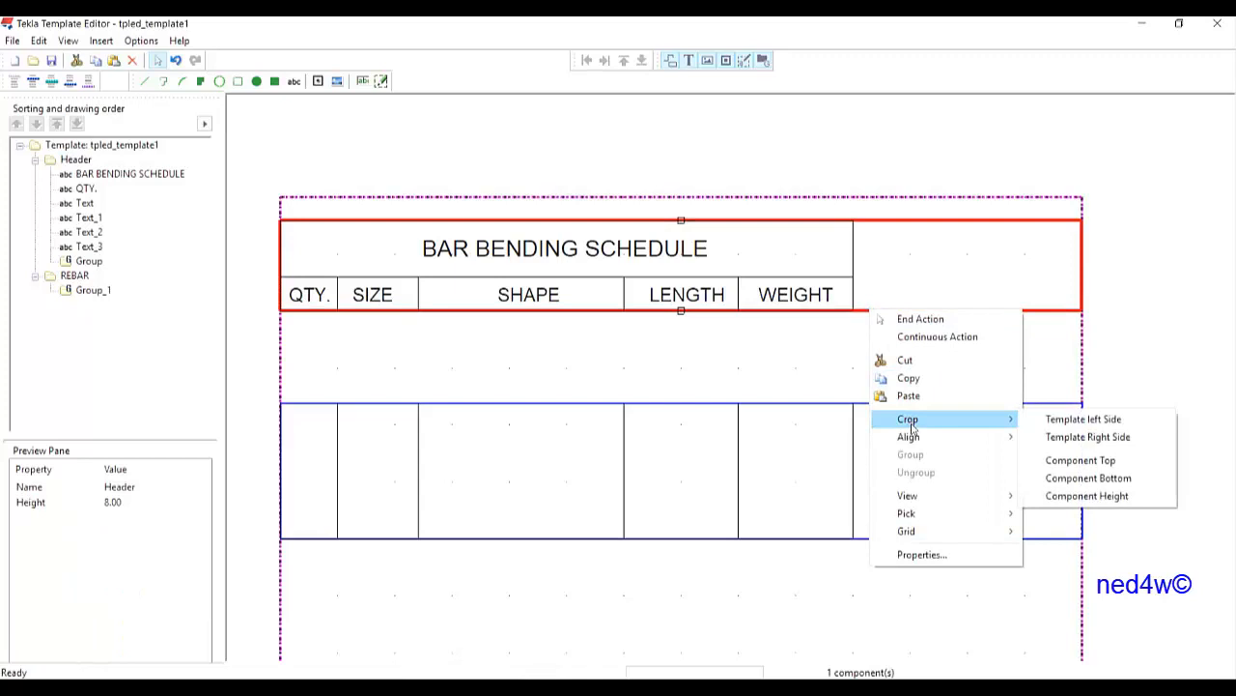
{"action": "left_click", "coordinate": [1088, 437]}
{"action": "scroll", "coordinate": [594, 444], "scroll_direction": "up", "scroll_amount": 1}
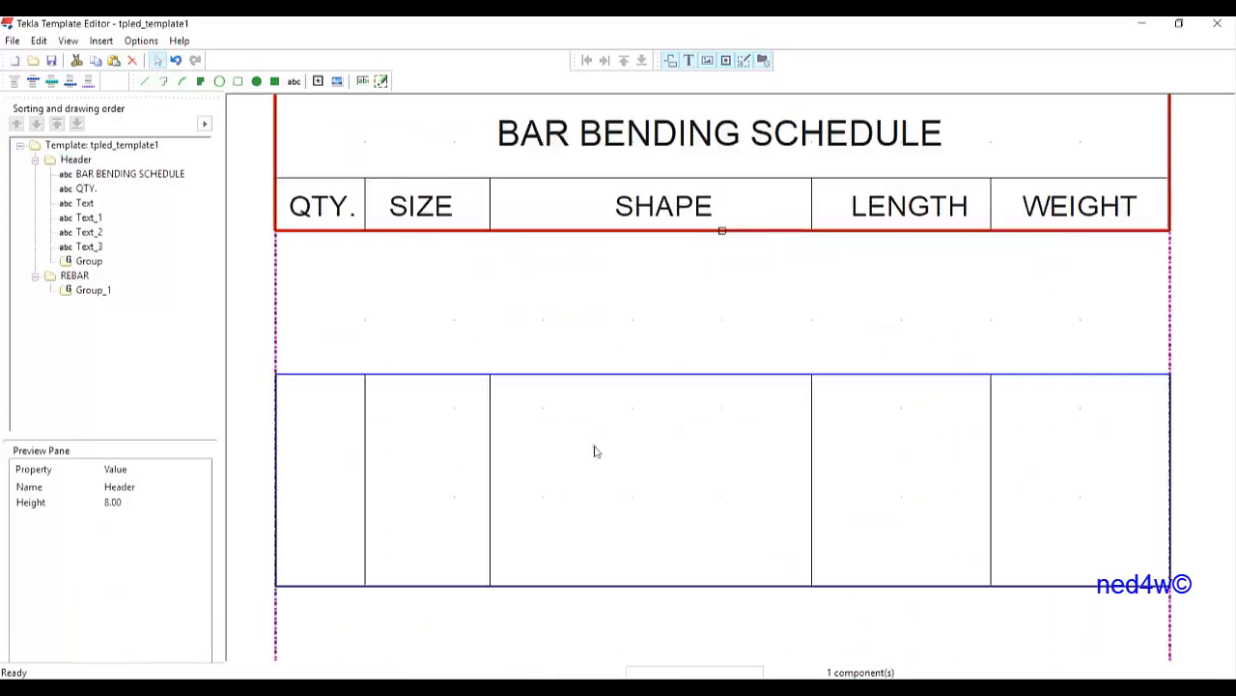
{"action": "scroll", "coordinate": [593, 442], "scroll_direction": "down", "scroll_amount": 1}
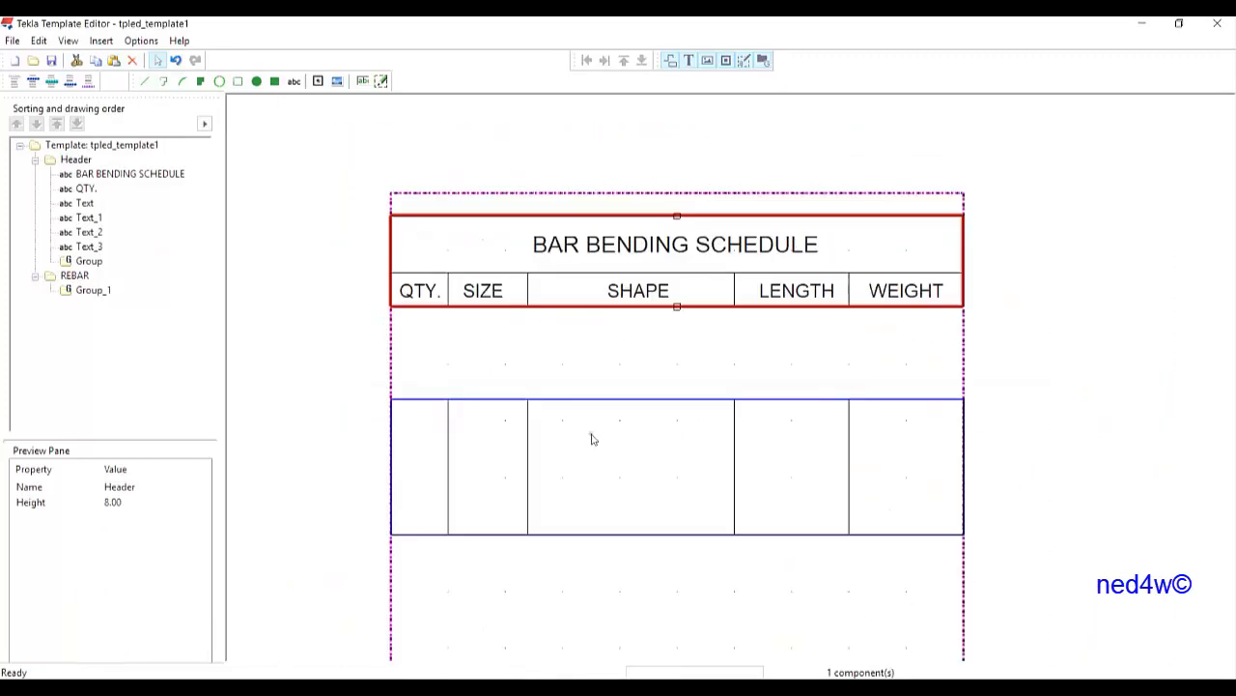
Add a value field in the REBAR row under QTY. using the NUMBER (Number of objects) attribute
{"action": "left_click", "coordinate": [364, 82]}
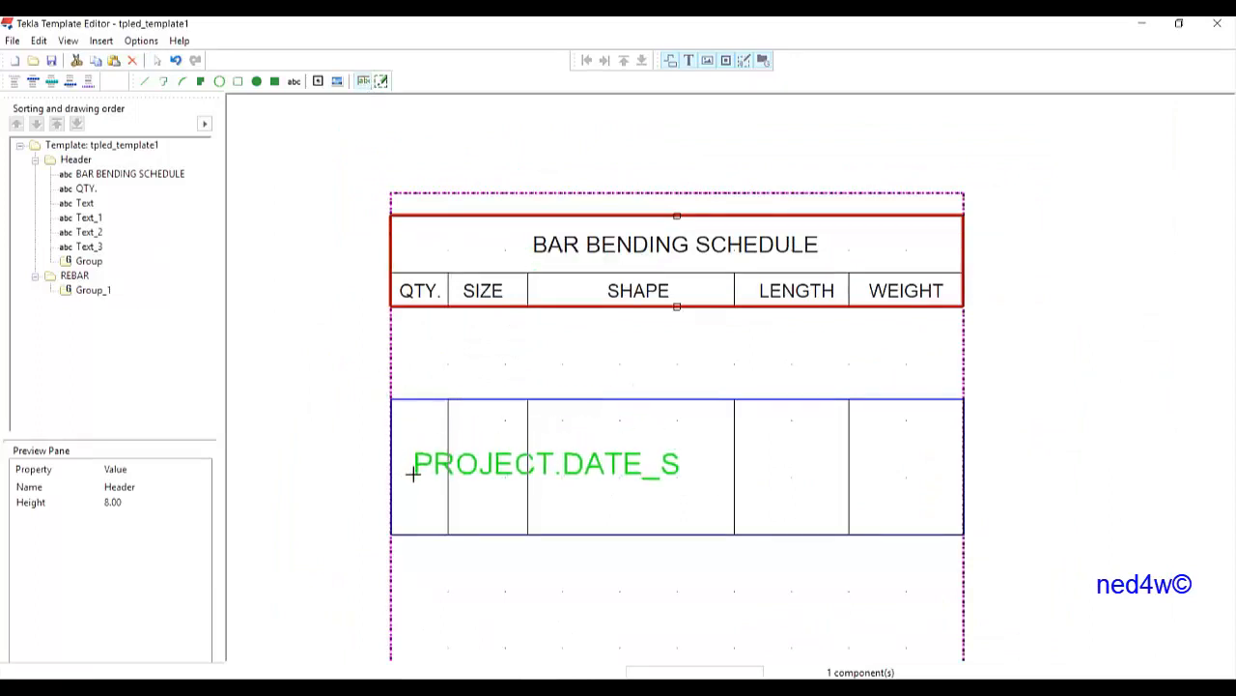
{"action": "left_click", "coordinate": [412, 472]}
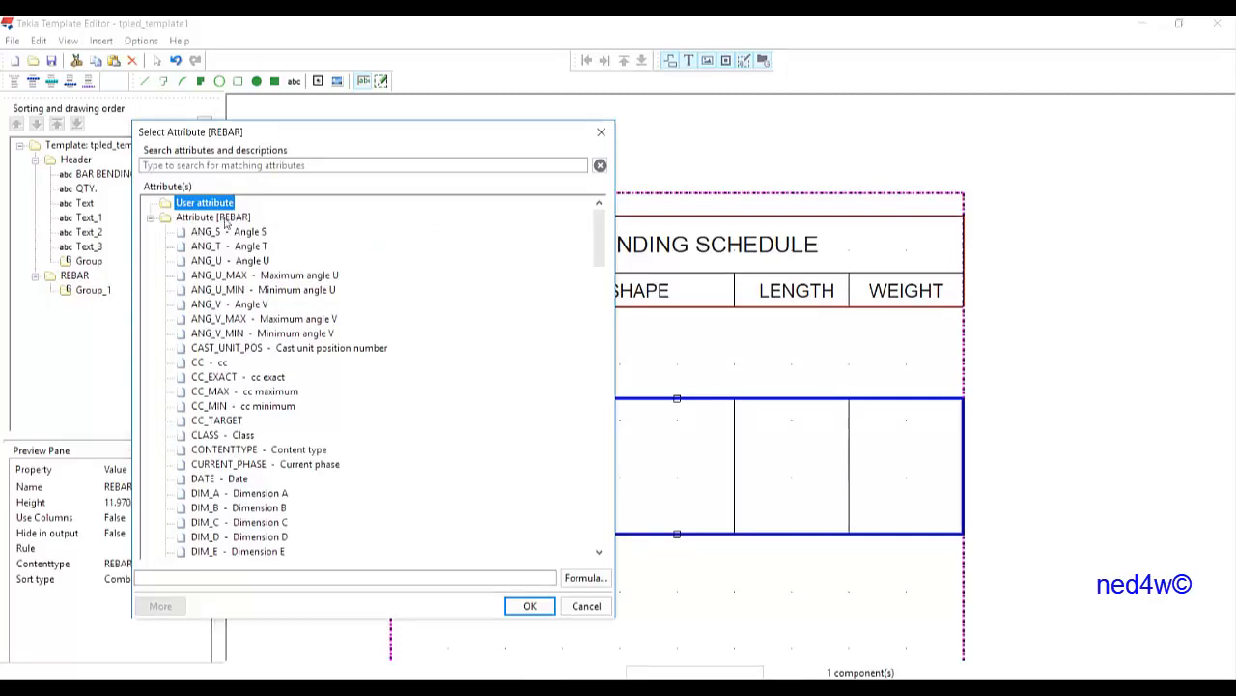
{"action": "scroll", "coordinate": [297, 372], "scroll_direction": "down", "scroll_amount": 20}
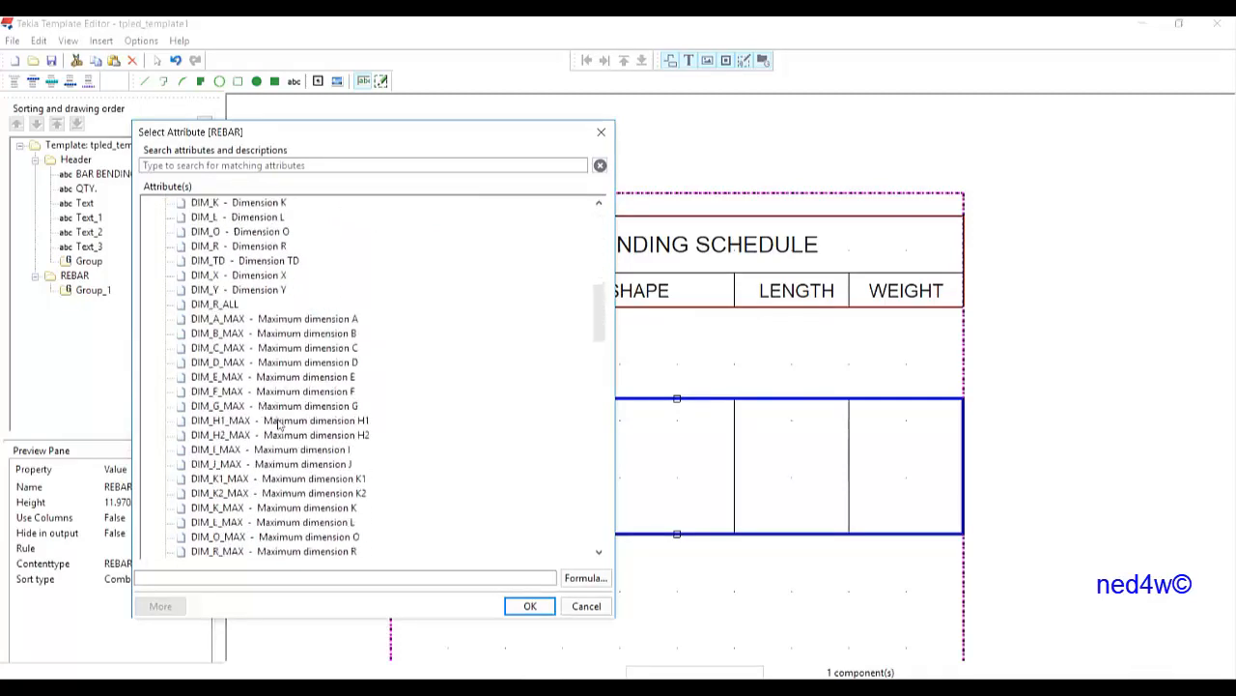
{"action": "scroll", "coordinate": [228, 334], "scroll_direction": "up", "scroll_amount": 2}
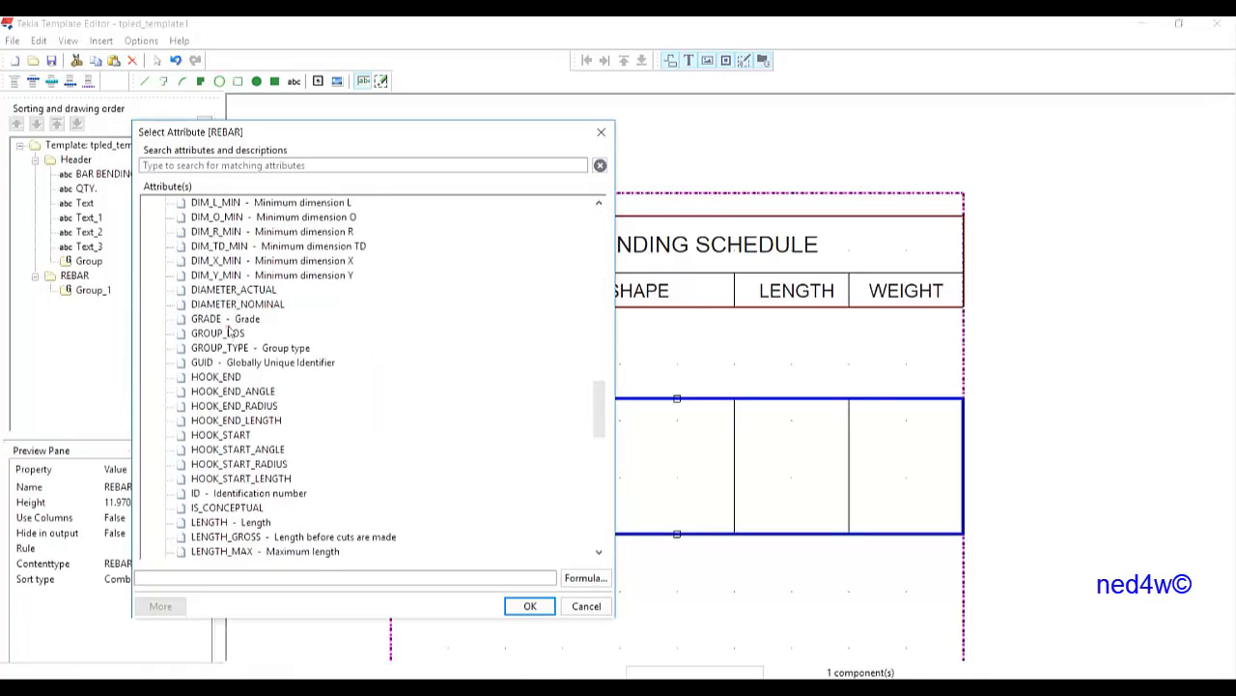
{"action": "scroll", "coordinate": [246, 470], "scroll_direction": "down", "scroll_amount": 3}
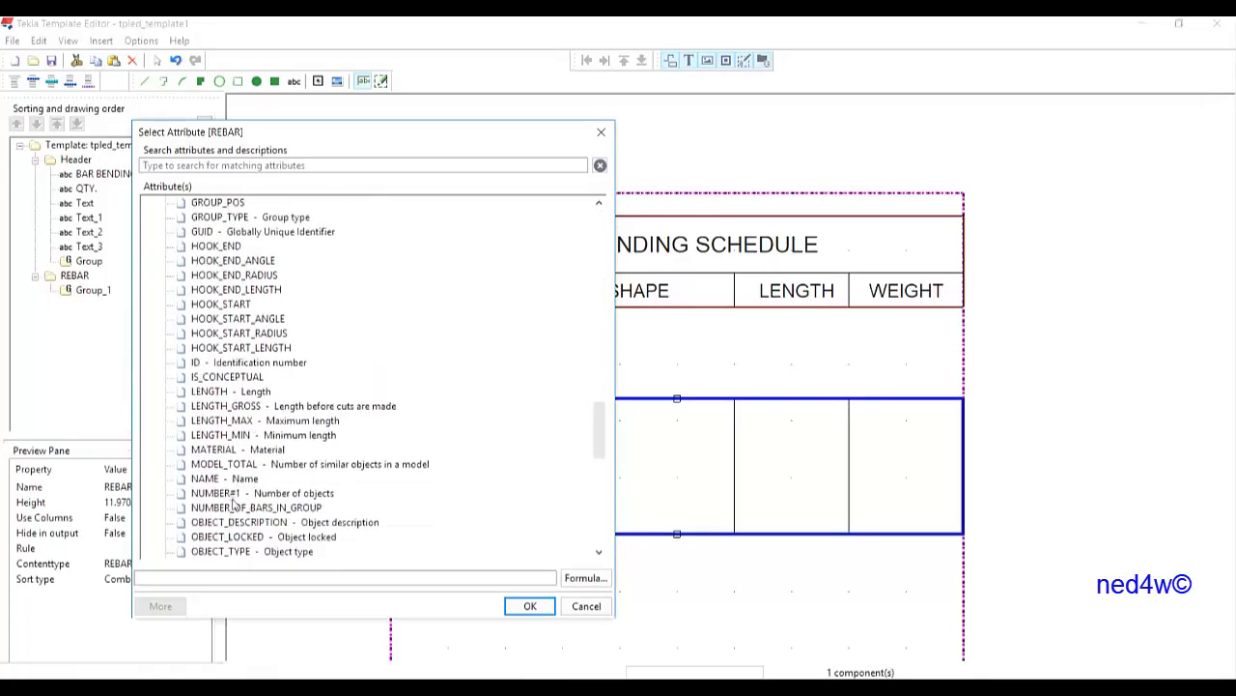
{"action": "left_click", "coordinate": [231, 494]}
{"action": "left_click", "coordinate": [530, 606]}
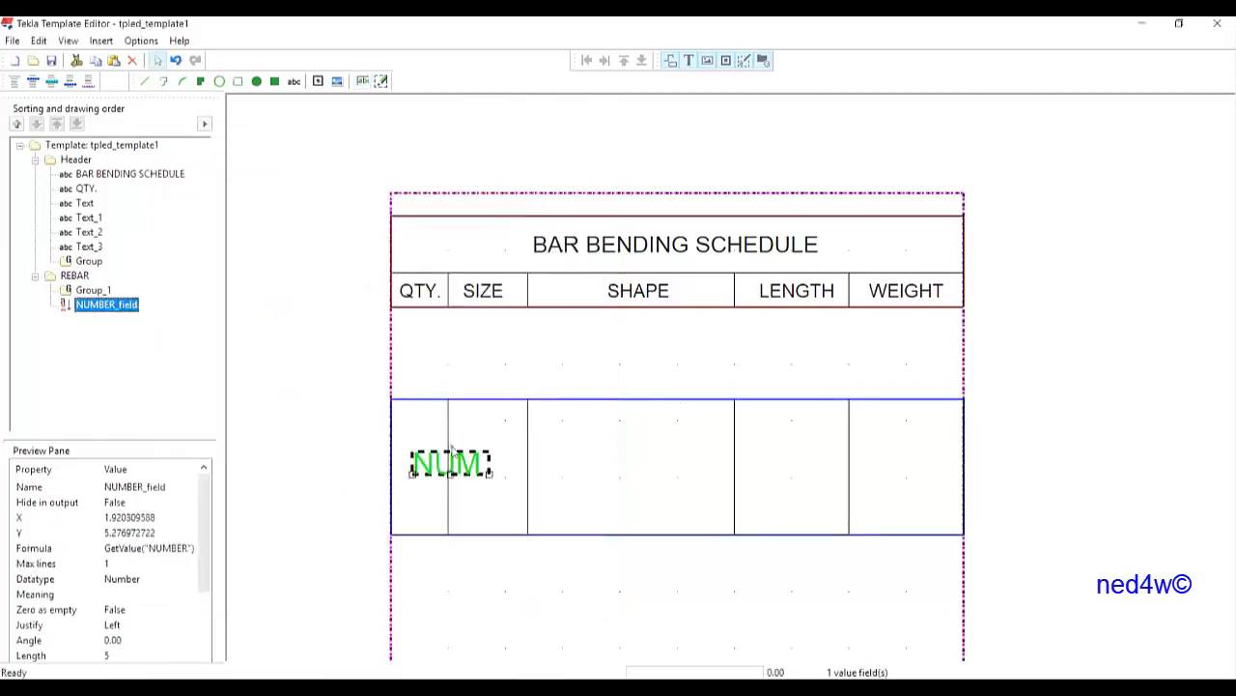
Set the NUMBER field's font to Arial at 1.5 mm and make its settings the default for new value fields
{"action": "scroll", "coordinate": [461, 474], "scroll_direction": "up", "scroll_amount": 2}
{"action": "double_click", "coordinate": [558, 450]}
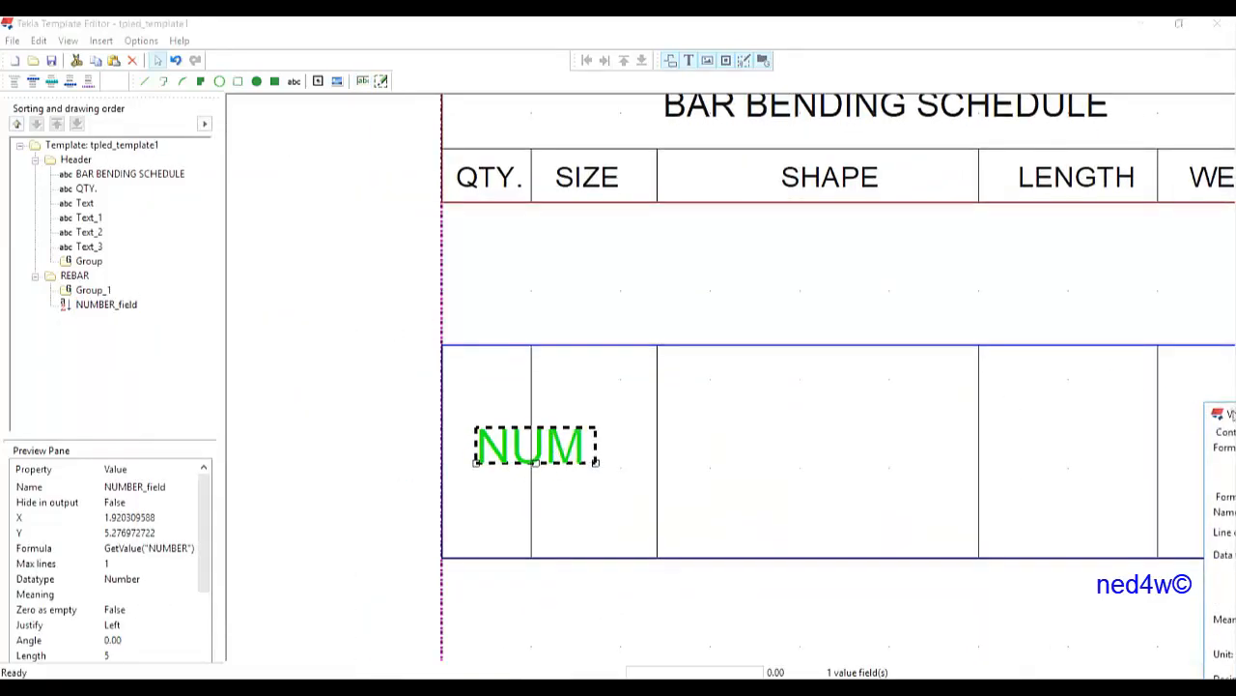
{"action": "left_click", "coordinate": [438, 519]}
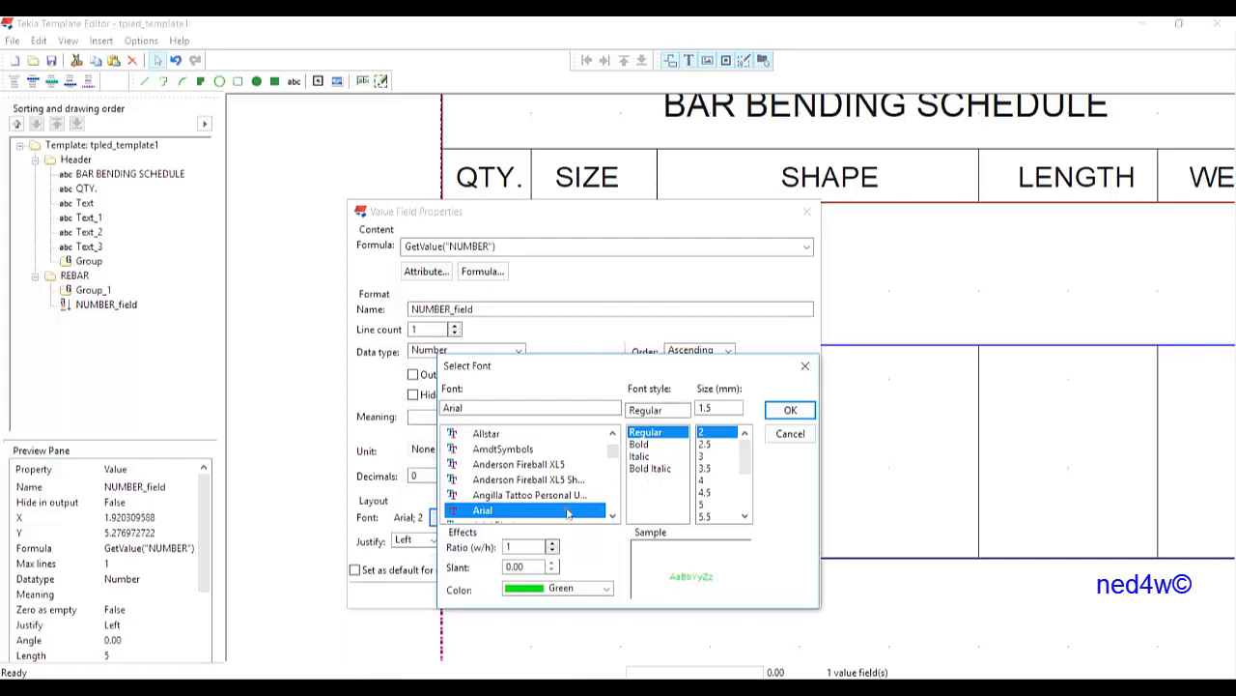
{"action": "left_click", "coordinate": [792, 411]}
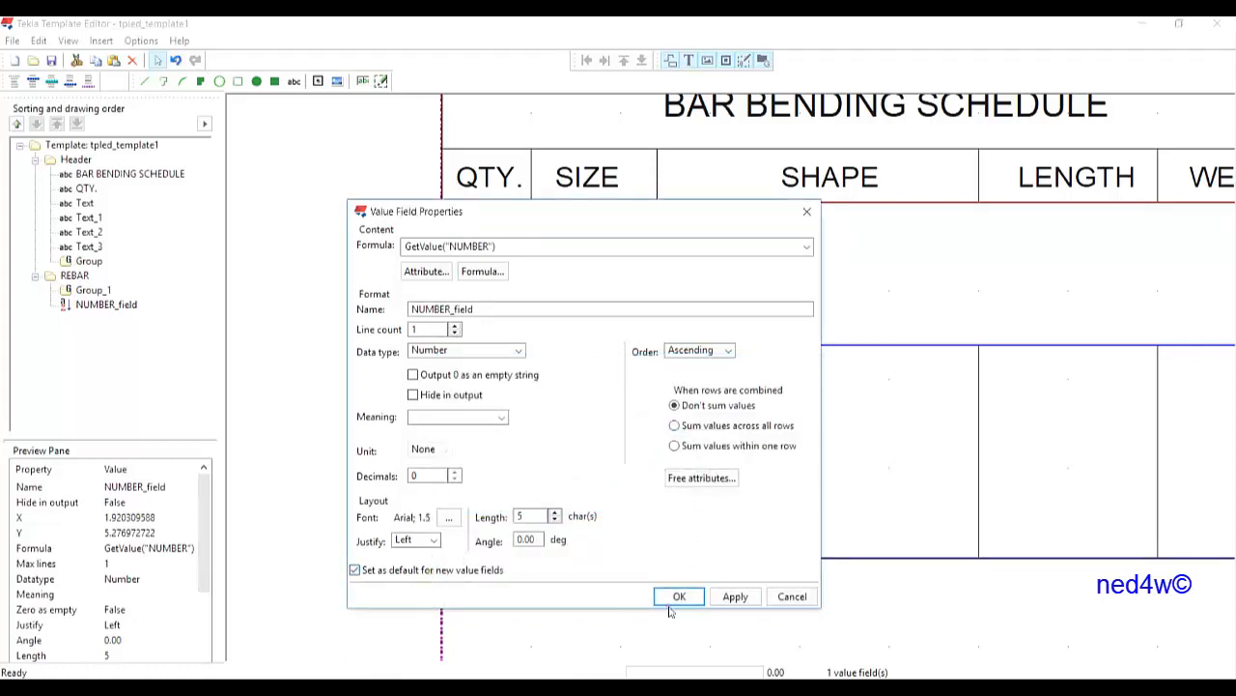
{"action": "left_click", "coordinate": [692, 601]}
Move the NUMBER field so it fits inside the REBAR row's cell under QTY
{"action": "scroll", "coordinate": [518, 454], "scroll_direction": "up", "scroll_amount": 2}
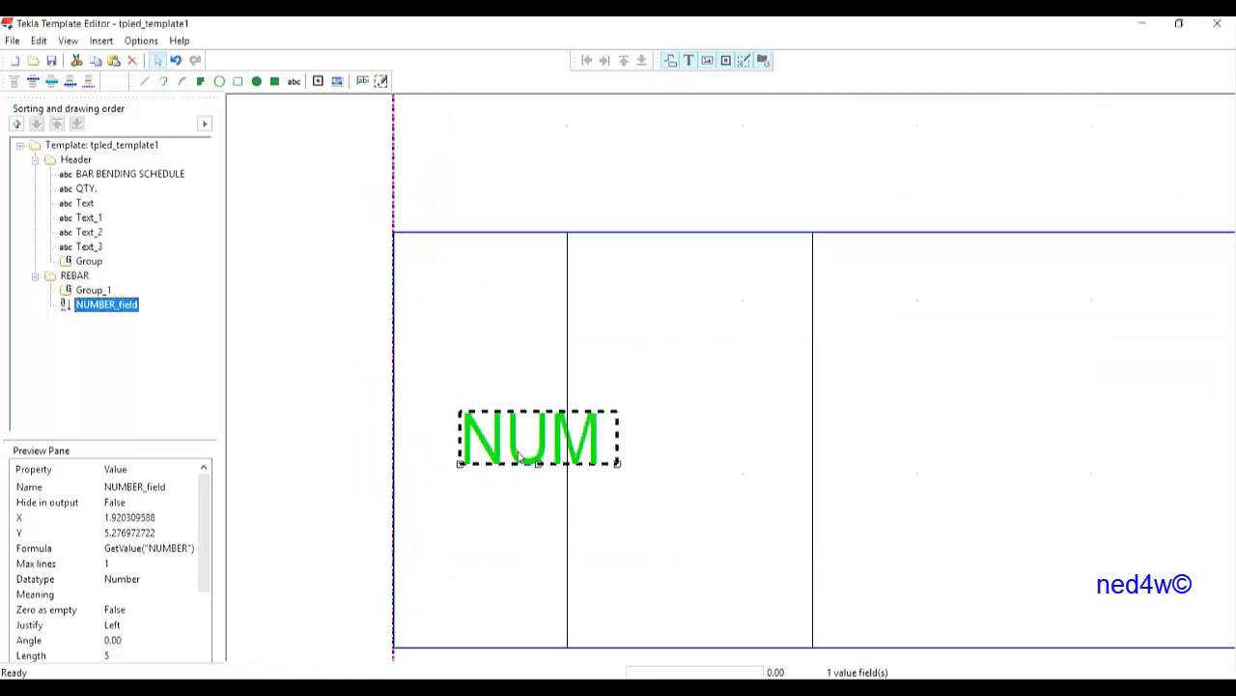
{"action": "left_click_drag", "start_coordinate": [551, 470], "coordinate": [502, 467]}
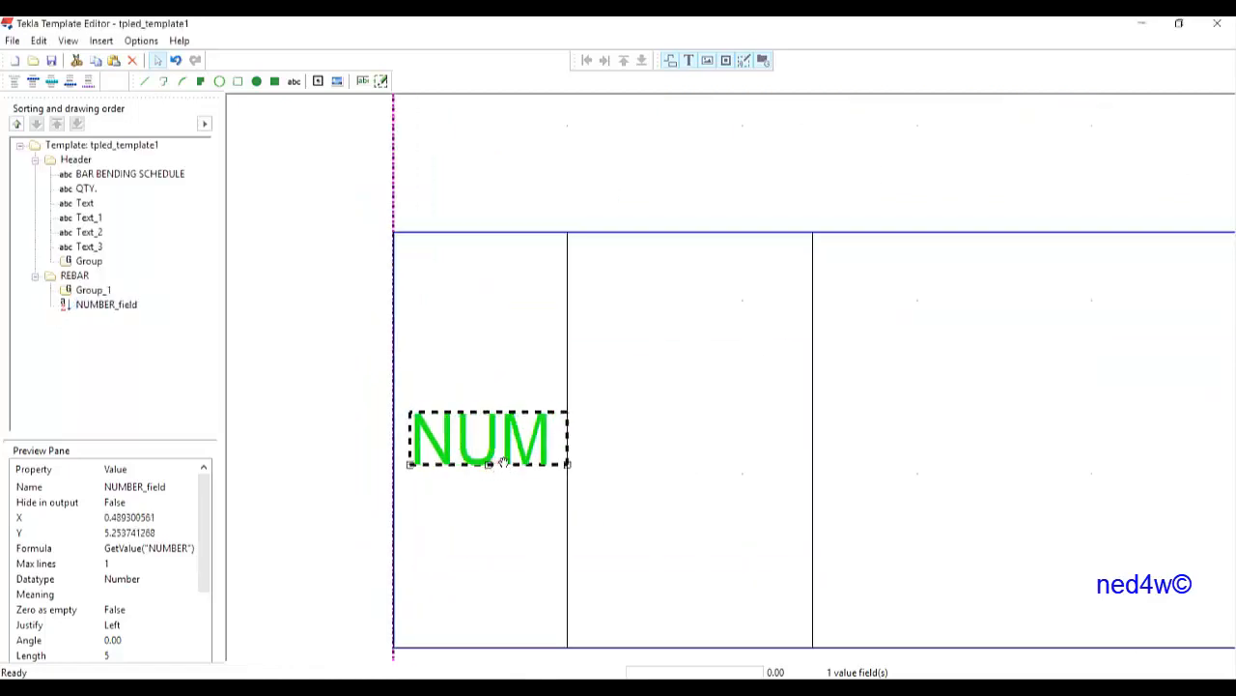
{"action": "middle_click_drag", "start_coordinate": [497, 467], "coordinate": [521, 453]}
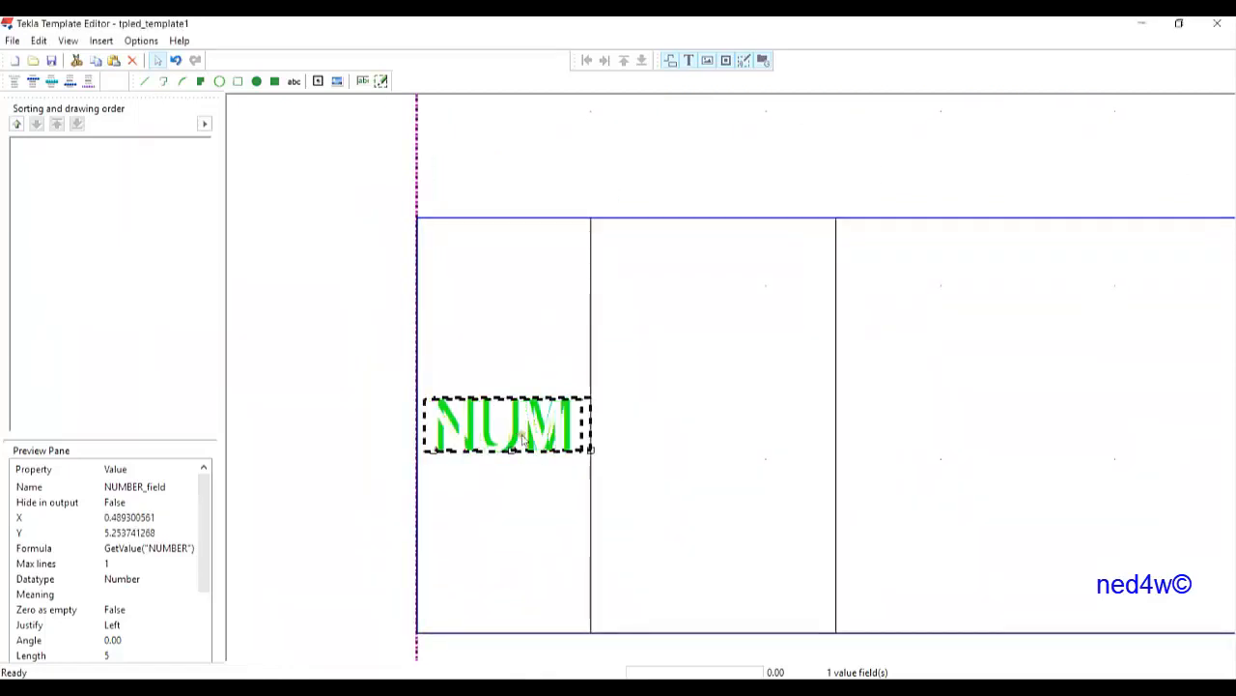
{"action": "scroll", "coordinate": [537, 441], "scroll_direction": "down", "scroll_amount": 2}
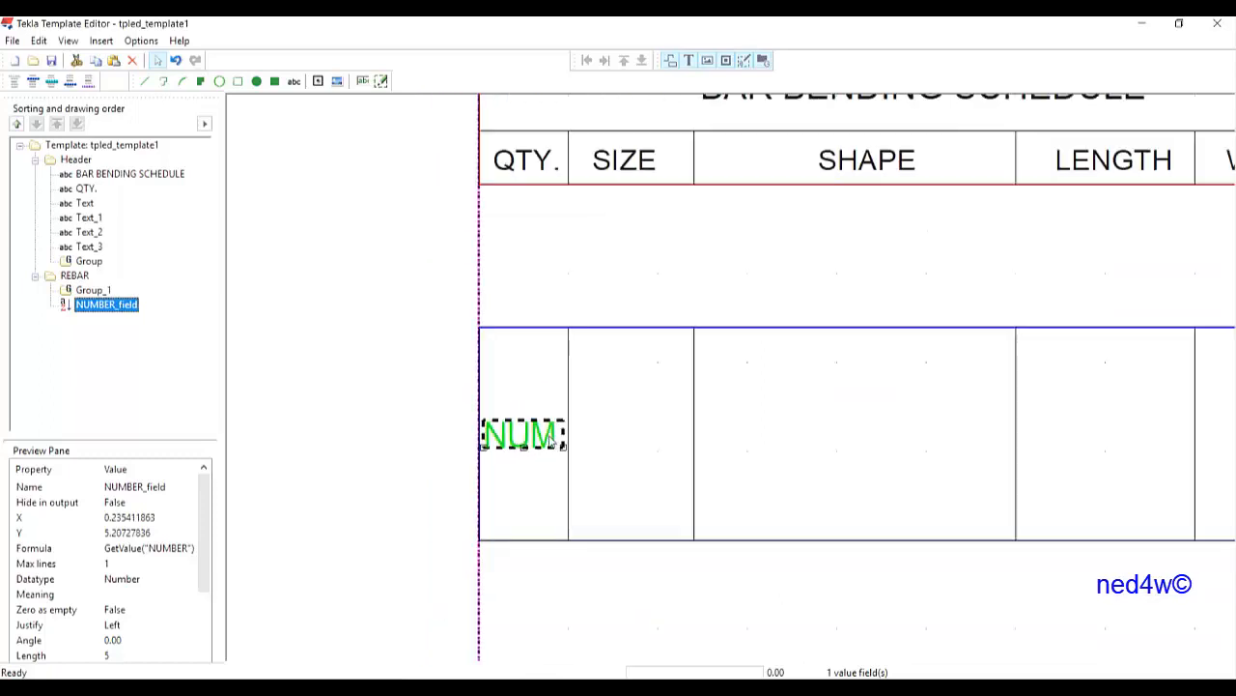
Configure the NUMBER field to sum values across all rows when combined, with its sort order set to None
{"action": "double_click", "coordinate": [555, 440]}
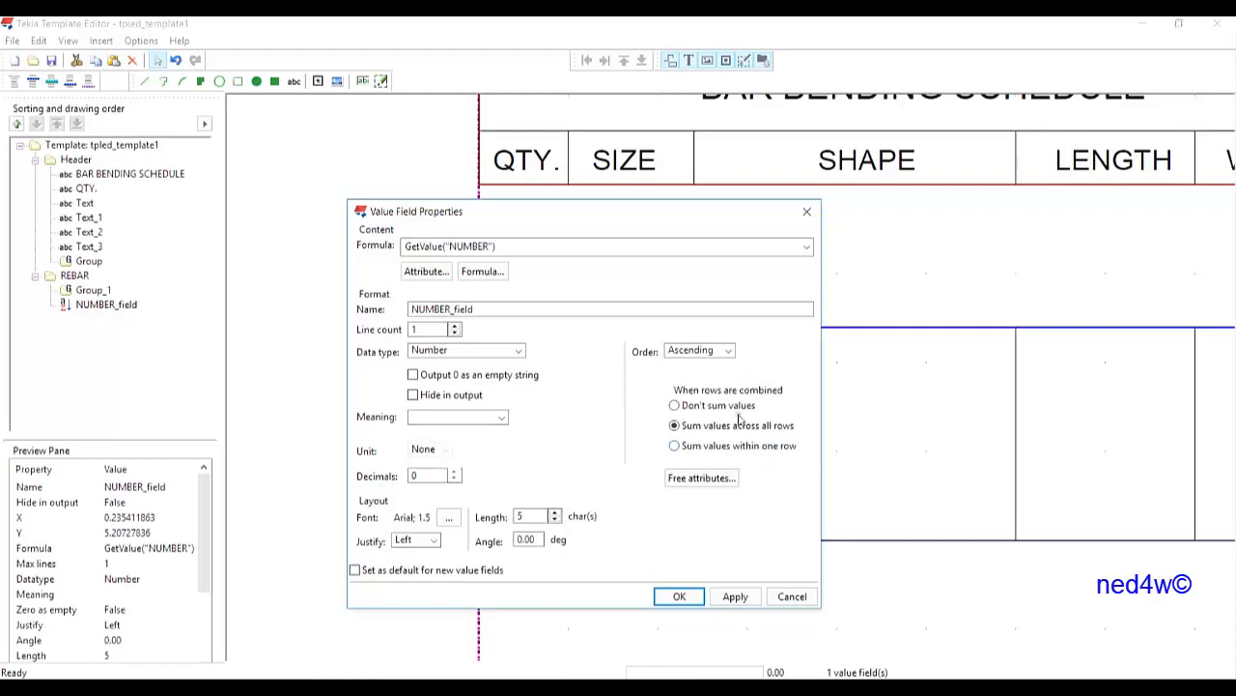
{"action": "left_click", "coordinate": [736, 596]}
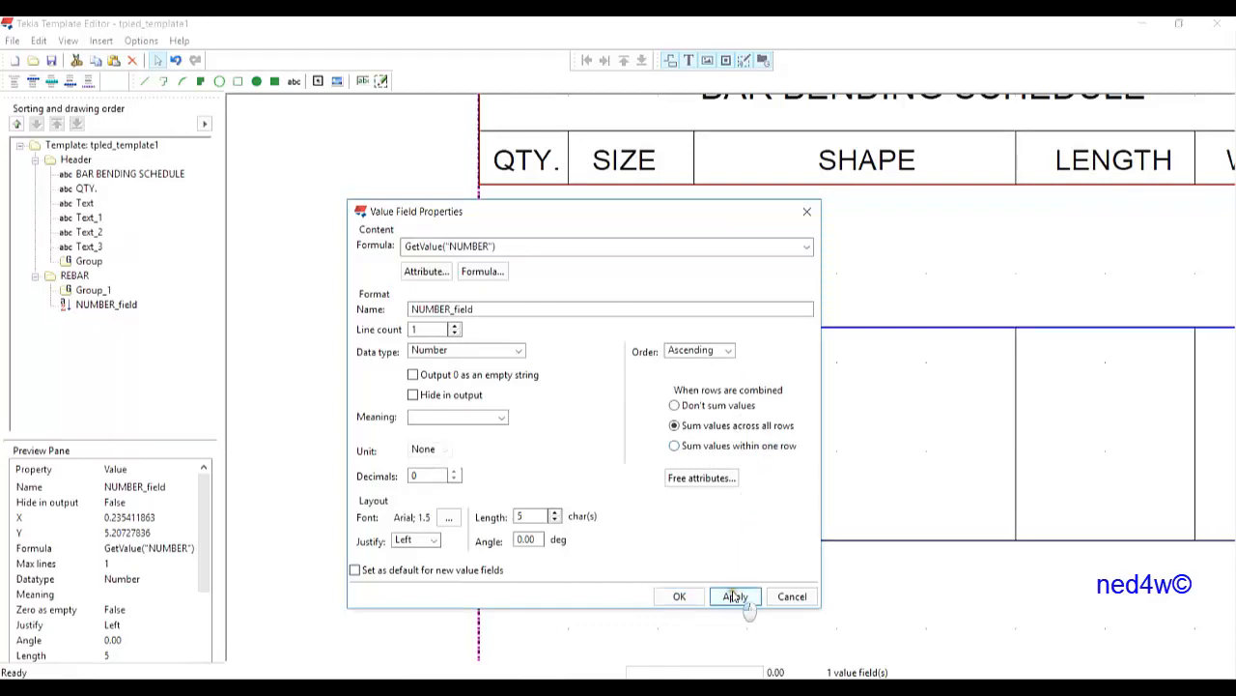
{"action": "left_click", "coordinate": [694, 350]}
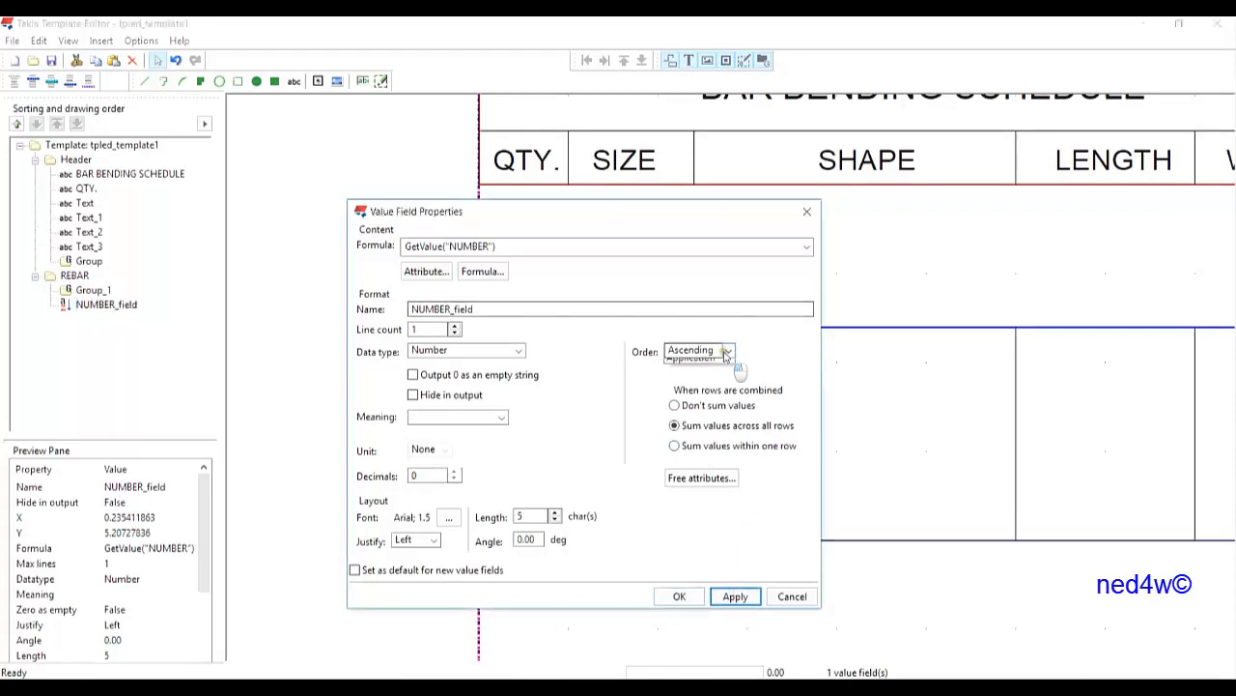
{"action": "left_click", "coordinate": [679, 367]}
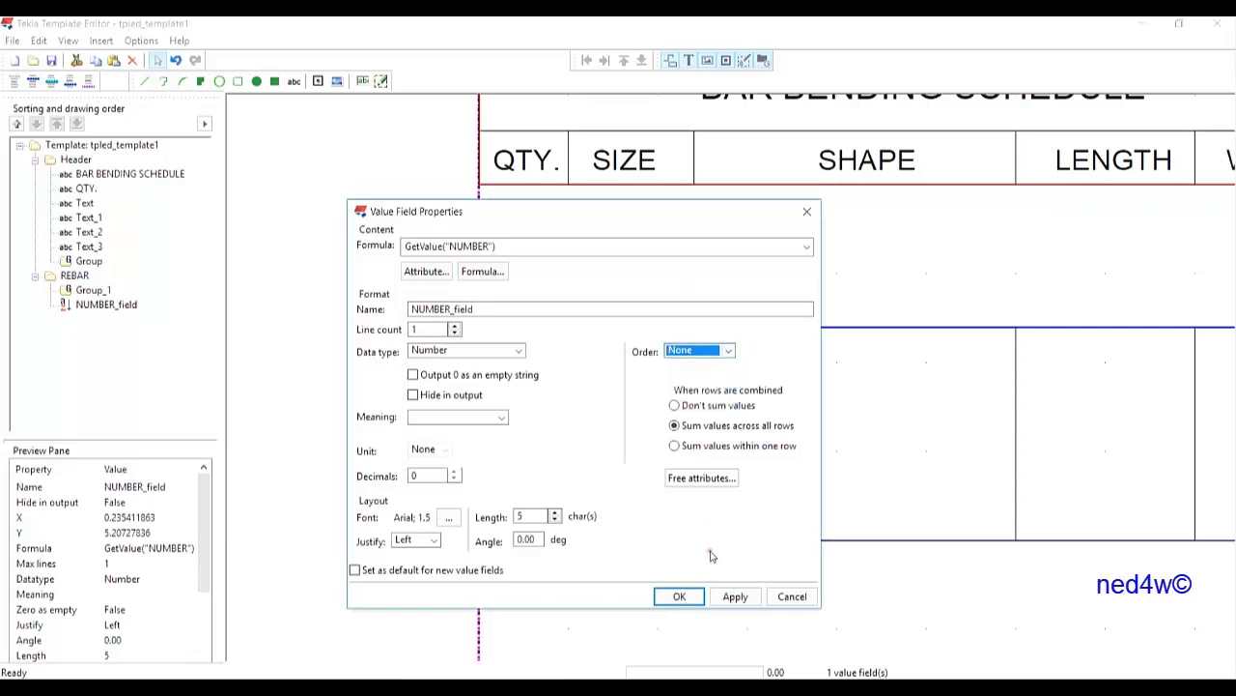
{"action": "left_click", "coordinate": [680, 596]}
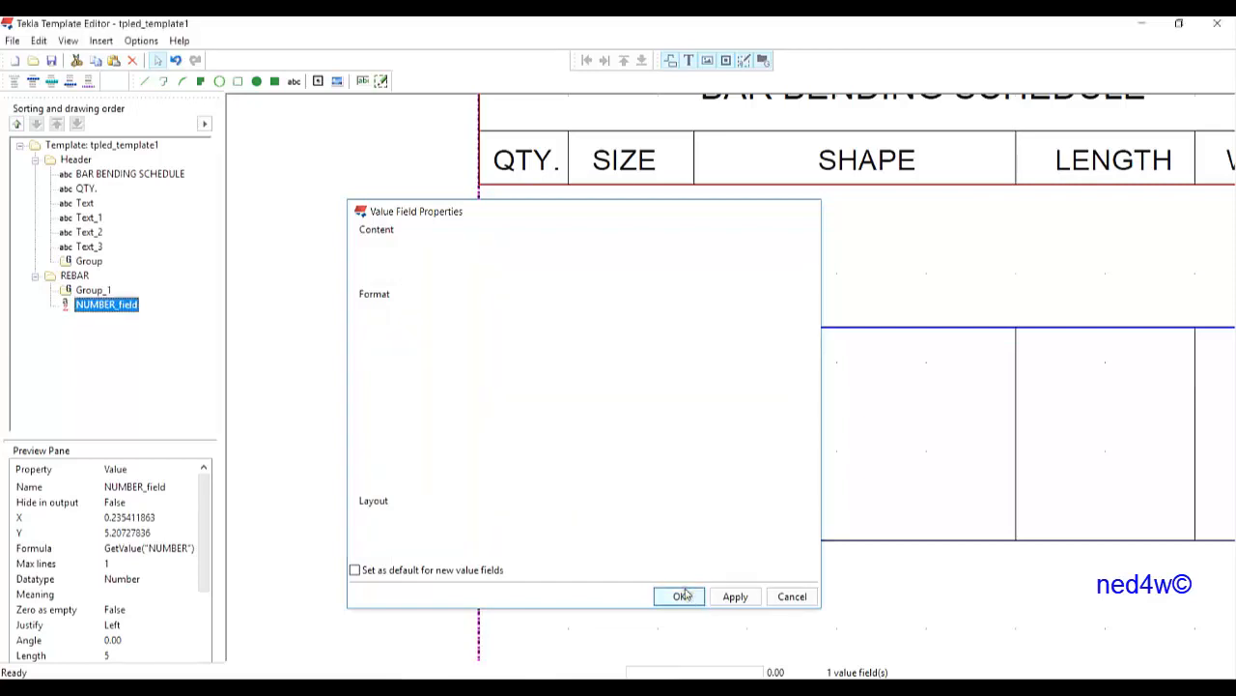
{"action": "middle_click_drag", "start_coordinate": [605, 436], "coordinate": [544, 455]}
{"action": "scroll", "coordinate": [536, 402], "scroll_direction": "up", "scroll_amount": 2}
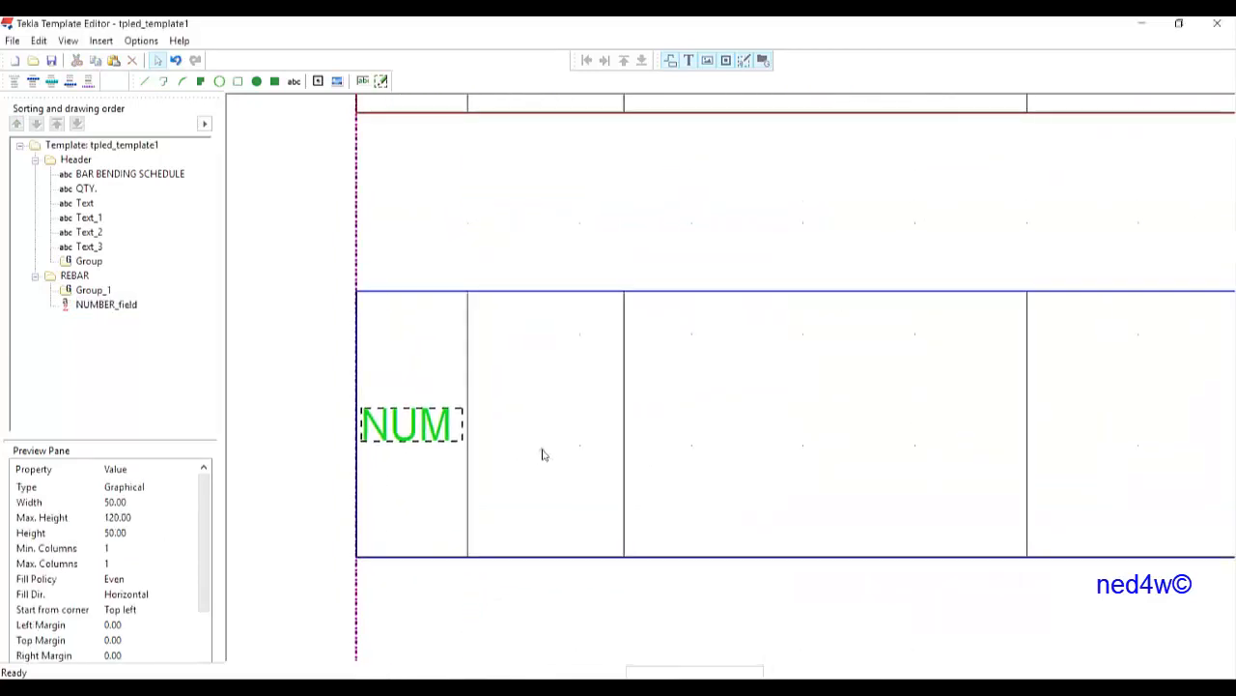
{"action": "scroll", "coordinate": [546, 444], "scroll_direction": "down", "scroll_amount": 2}
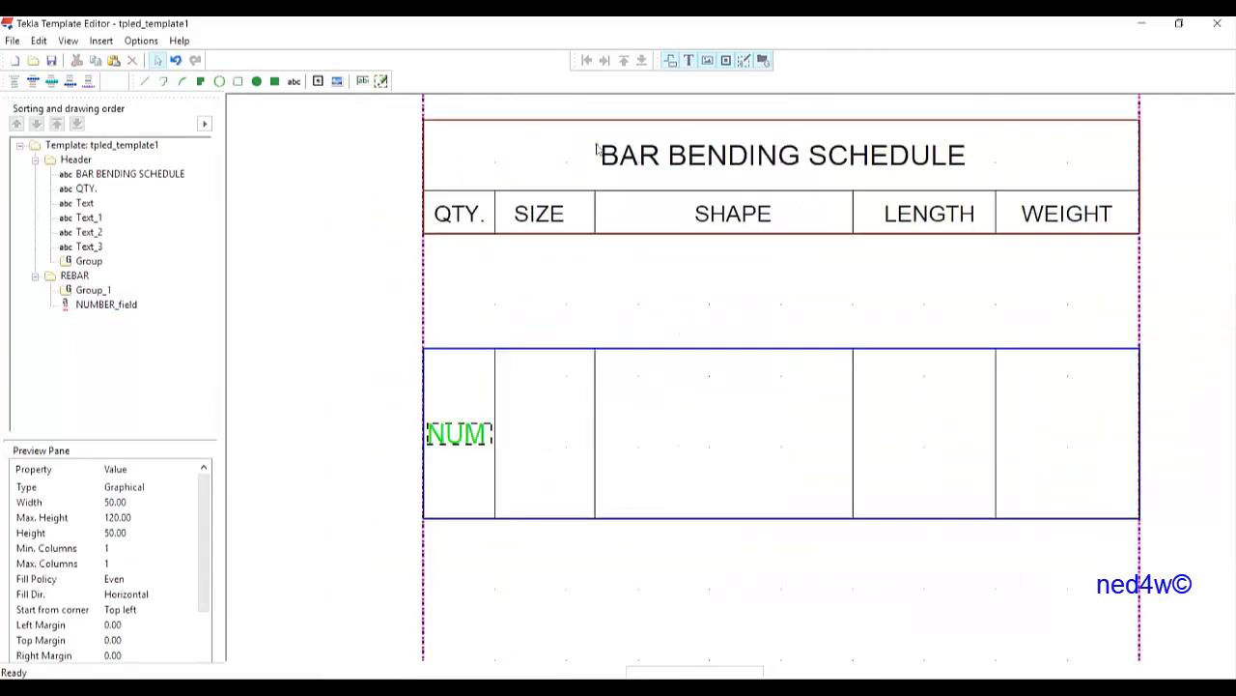
{"action": "left_click", "coordinate": [362, 81]}
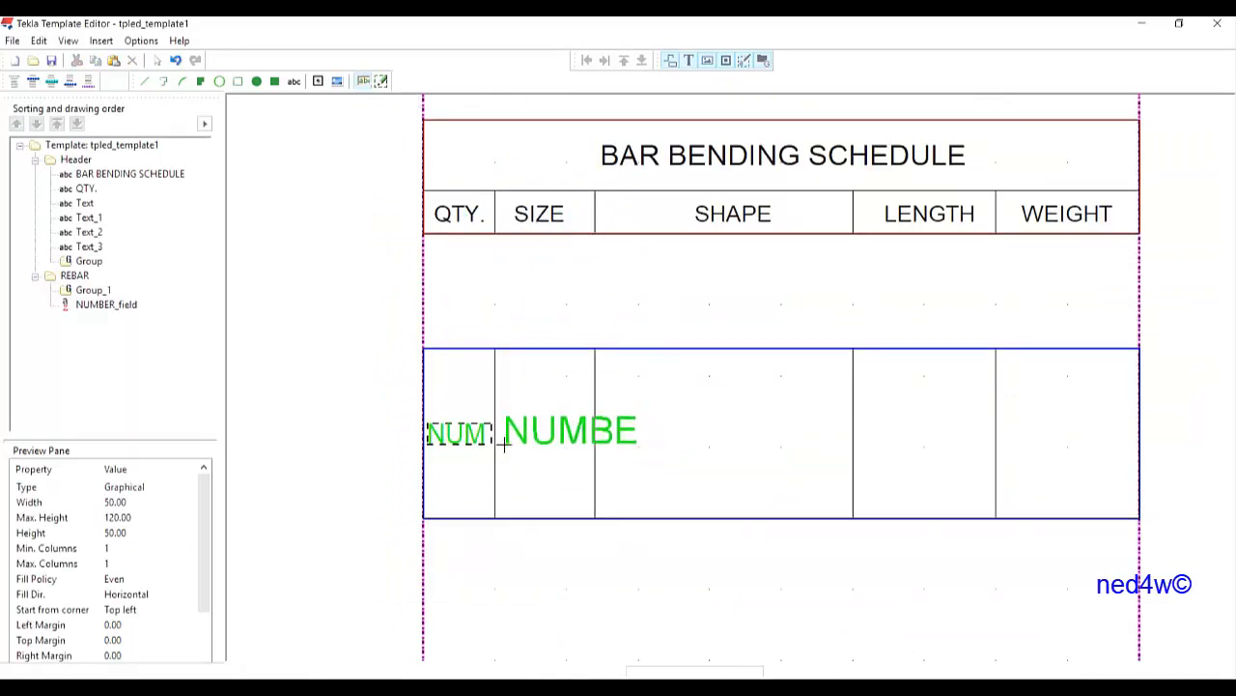
{"action": "right_click", "coordinate": [505, 404]}
{"action": "left_click", "coordinate": [541, 410]}
Make the NUMBER field's current settings the default for new value fields
{"action": "left_click", "coordinate": [475, 442]}
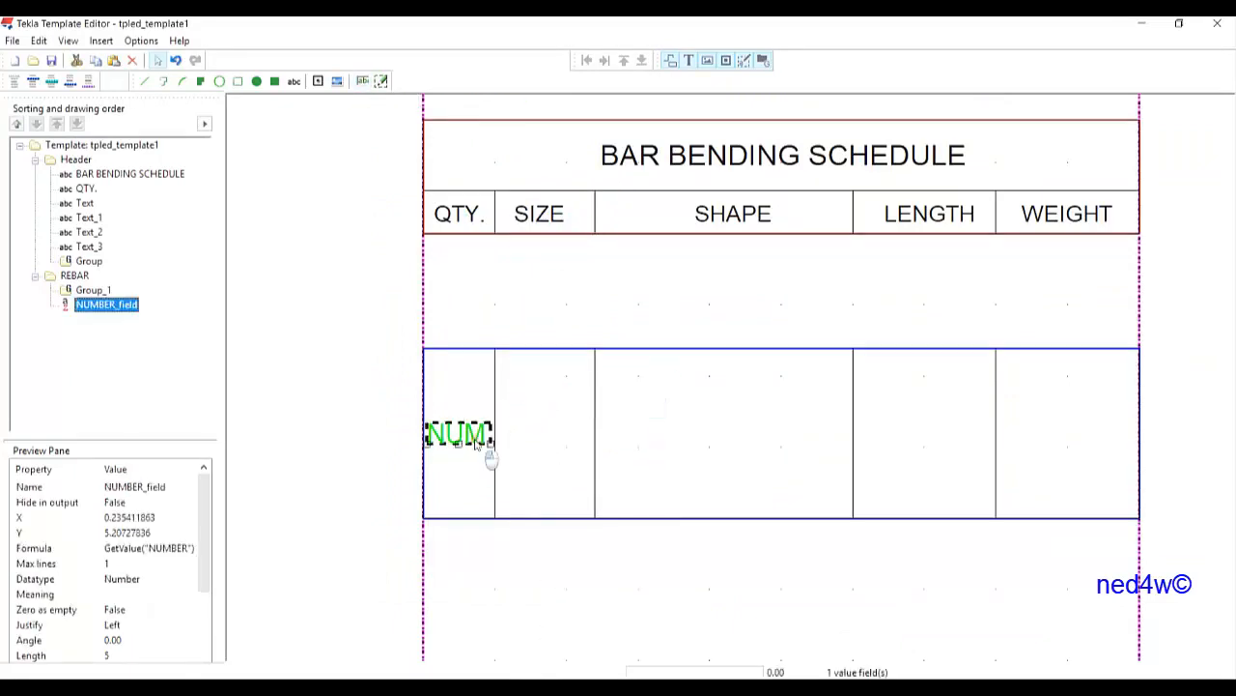
{"action": "double_click", "coordinate": [476, 437]}
{"action": "left_click", "coordinate": [356, 570]}
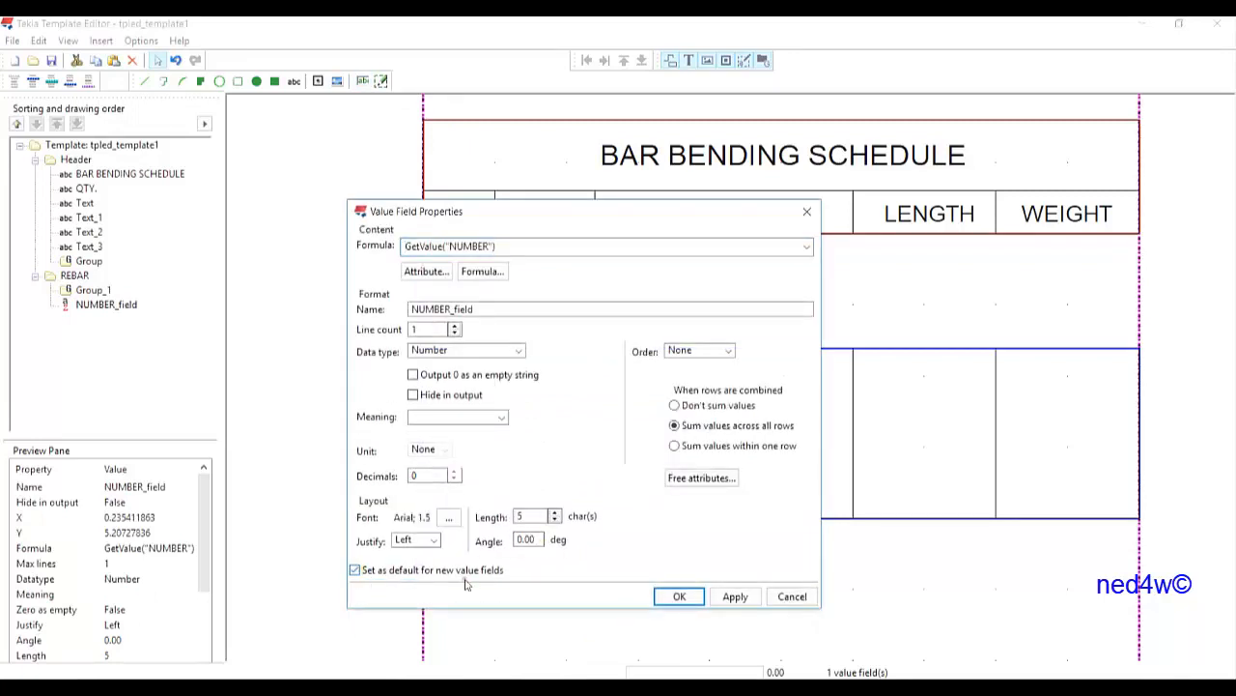
{"action": "left_click", "coordinate": [680, 596]}
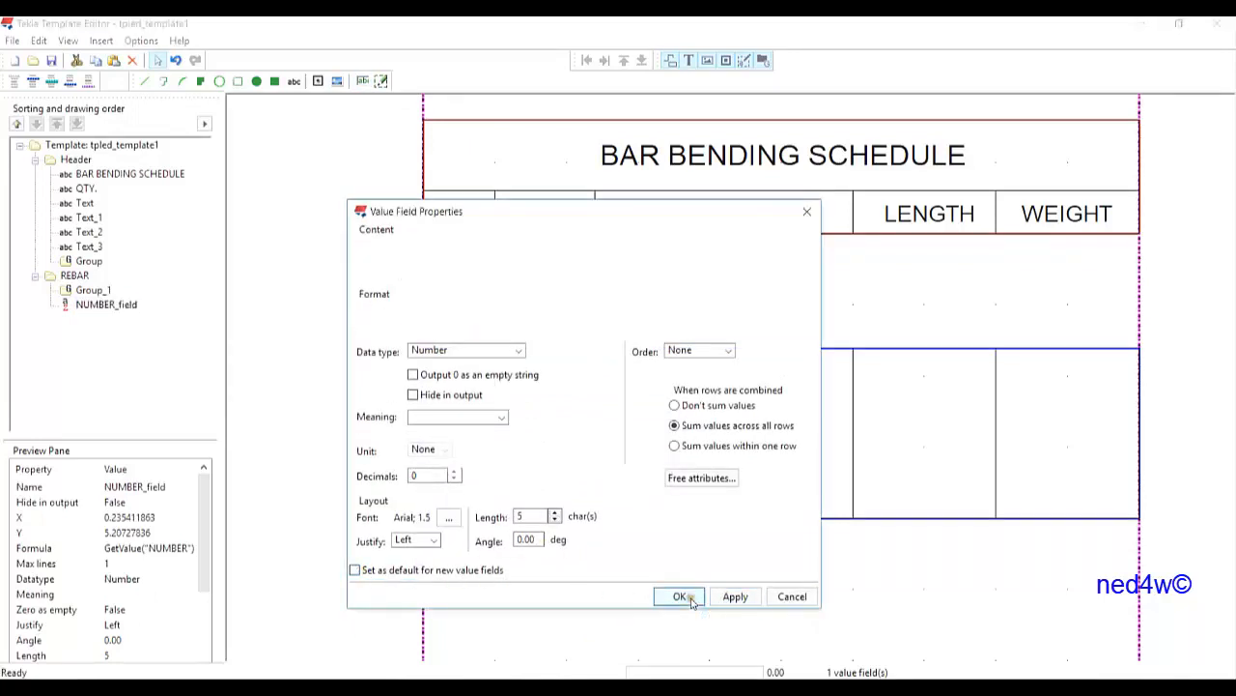
Add a value field in the REBAR row under SIZE using the GRADE attribute, aligned with the NUMBER field
{"action": "left_click", "coordinate": [363, 80]}
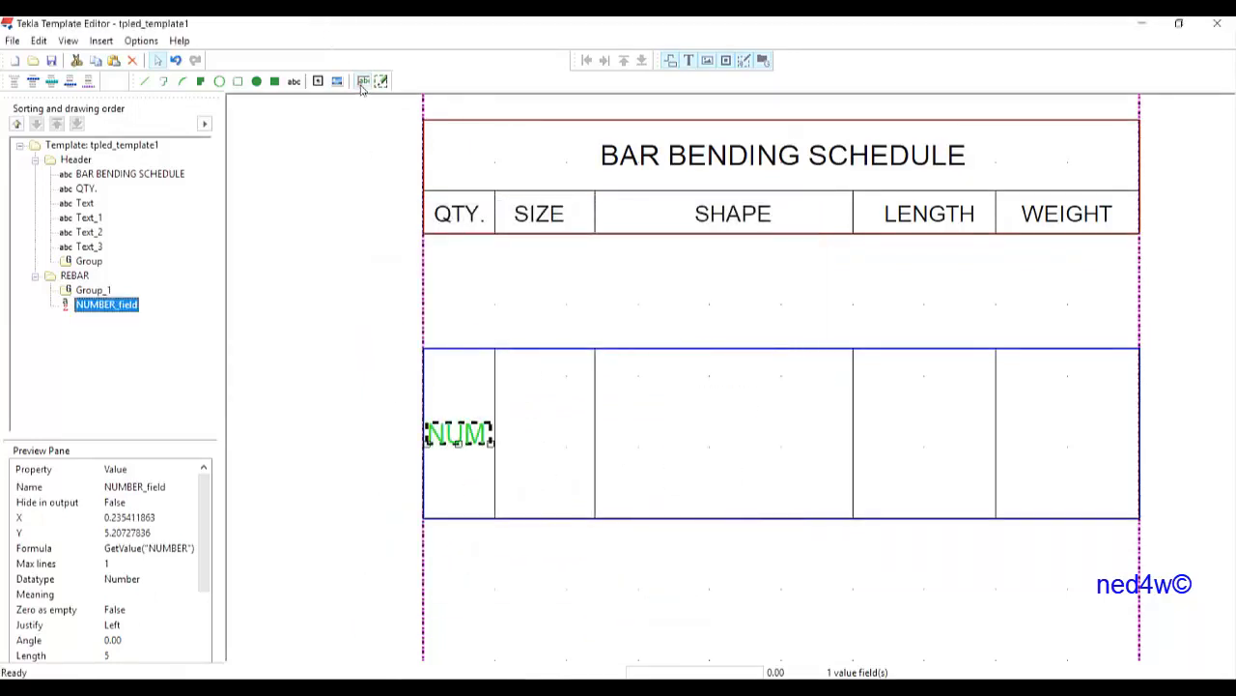
{"action": "left_click", "coordinate": [515, 451]}
{"action": "scroll", "coordinate": [337, 326], "scroll_direction": "down", "scroll_amount": 10}
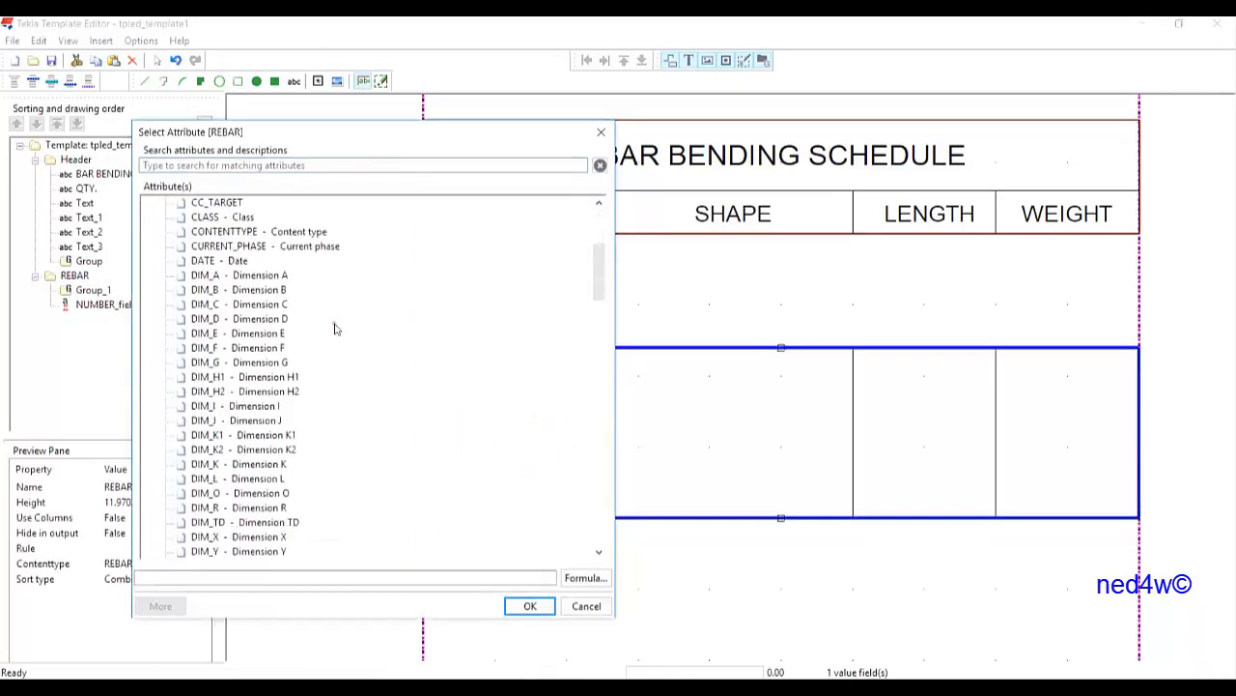
{"action": "scroll", "coordinate": [335, 338], "scroll_direction": "down", "scroll_amount": 10}
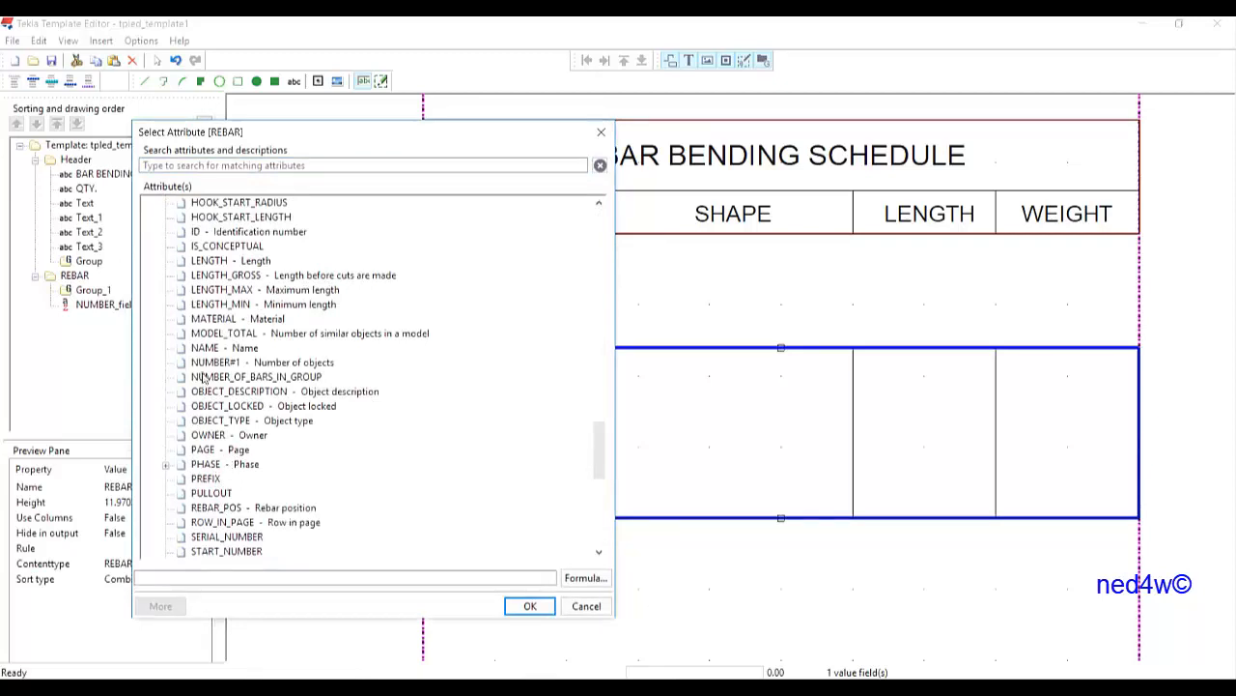
{"action": "scroll", "coordinate": [203, 382], "scroll_direction": "up", "scroll_amount": 1}
{"action": "scroll", "coordinate": [205, 307], "scroll_direction": "up", "scroll_amount": 5}
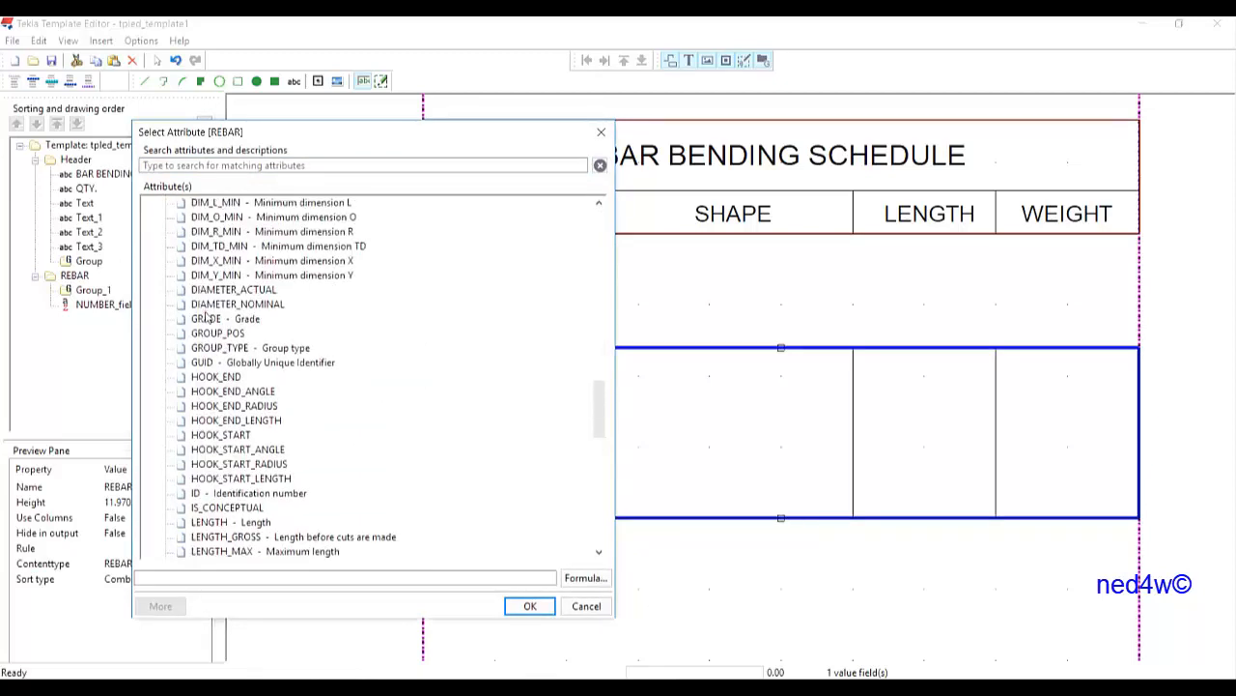
{"action": "left_click", "coordinate": [213, 318]}
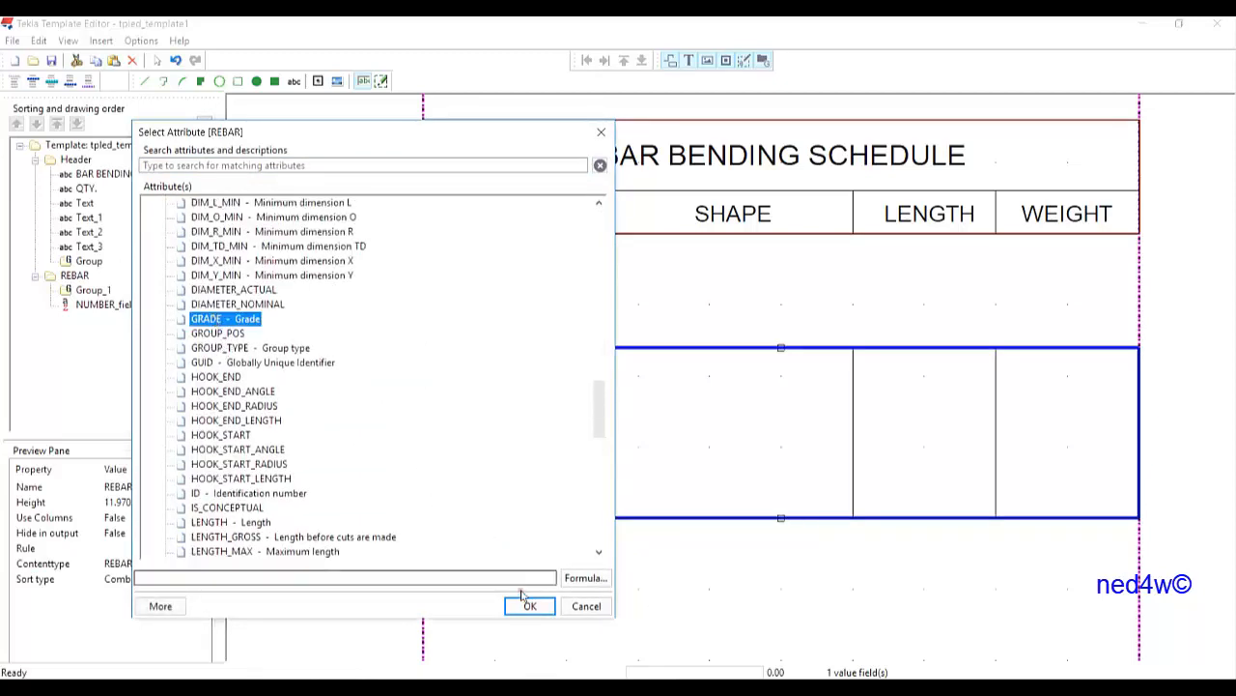
{"action": "left_click", "coordinate": [519, 603]}
{"action": "scroll", "coordinate": [541, 444], "scroll_direction": "up", "scroll_amount": 3}
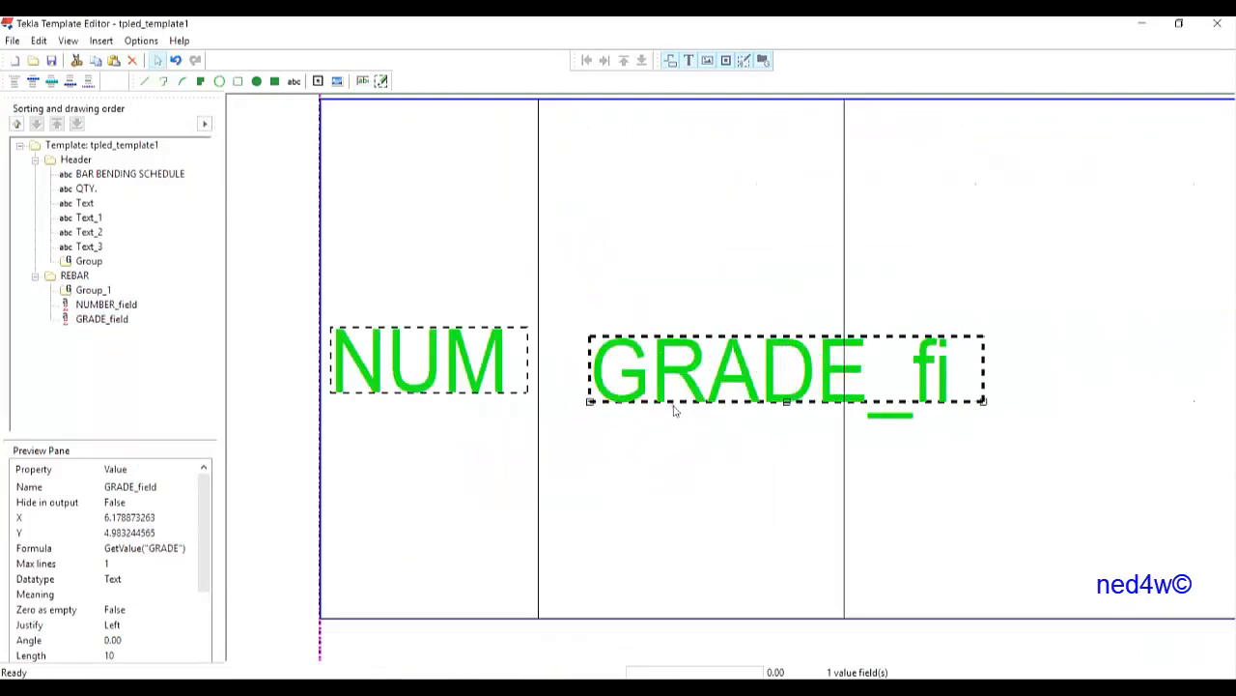
{"action": "left_click_drag", "start_coordinate": [674, 373], "coordinate": [665, 365]}
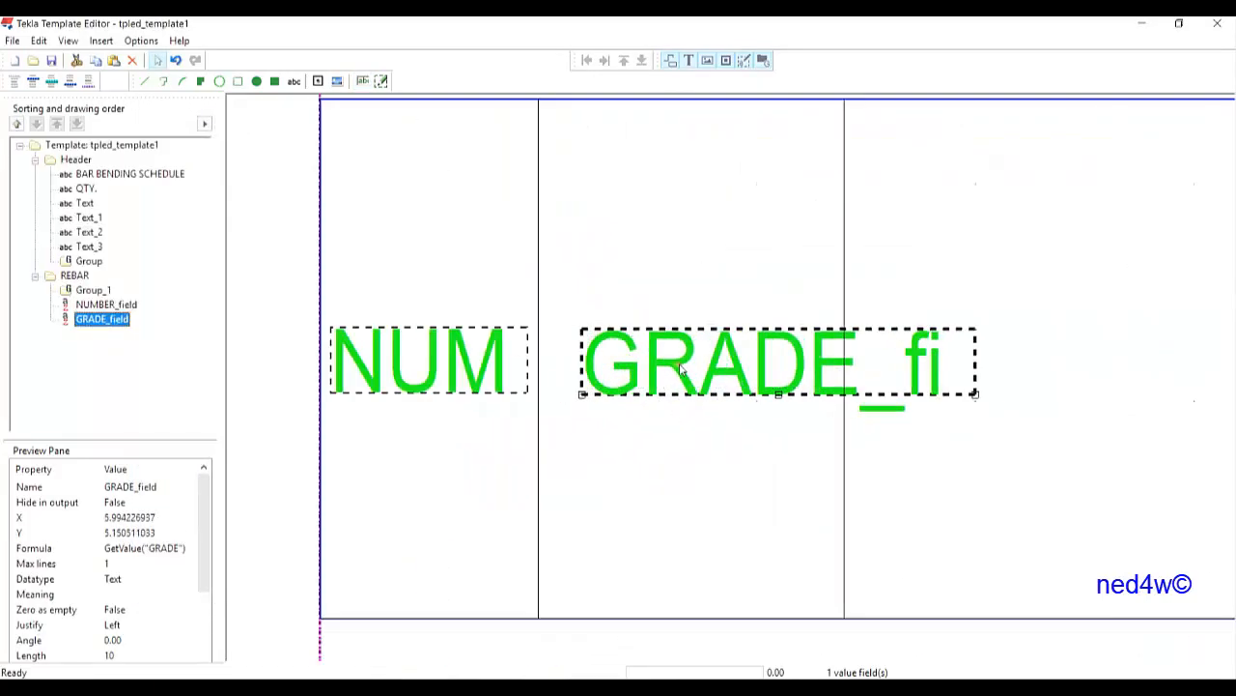
Extend the GRADE field's formula with a plus sign and a second, empty GetValue function
{"action": "double_click", "coordinate": [681, 370]}
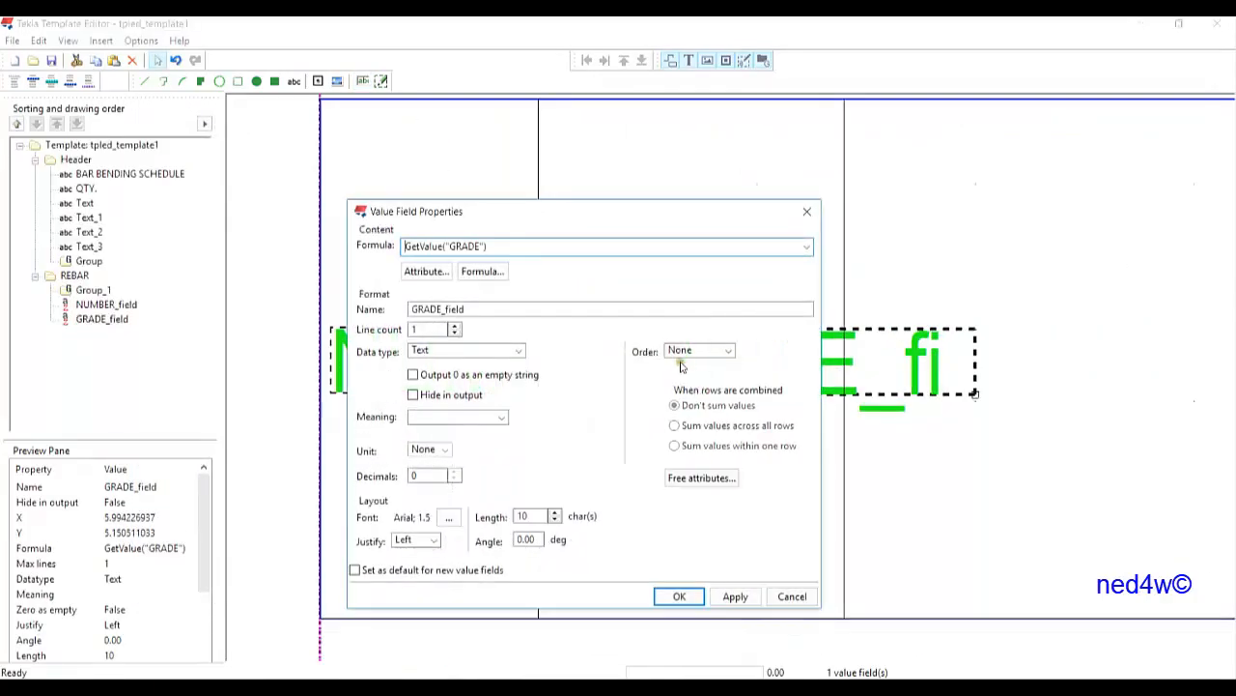
{"action": "left_click", "coordinate": [481, 271]}
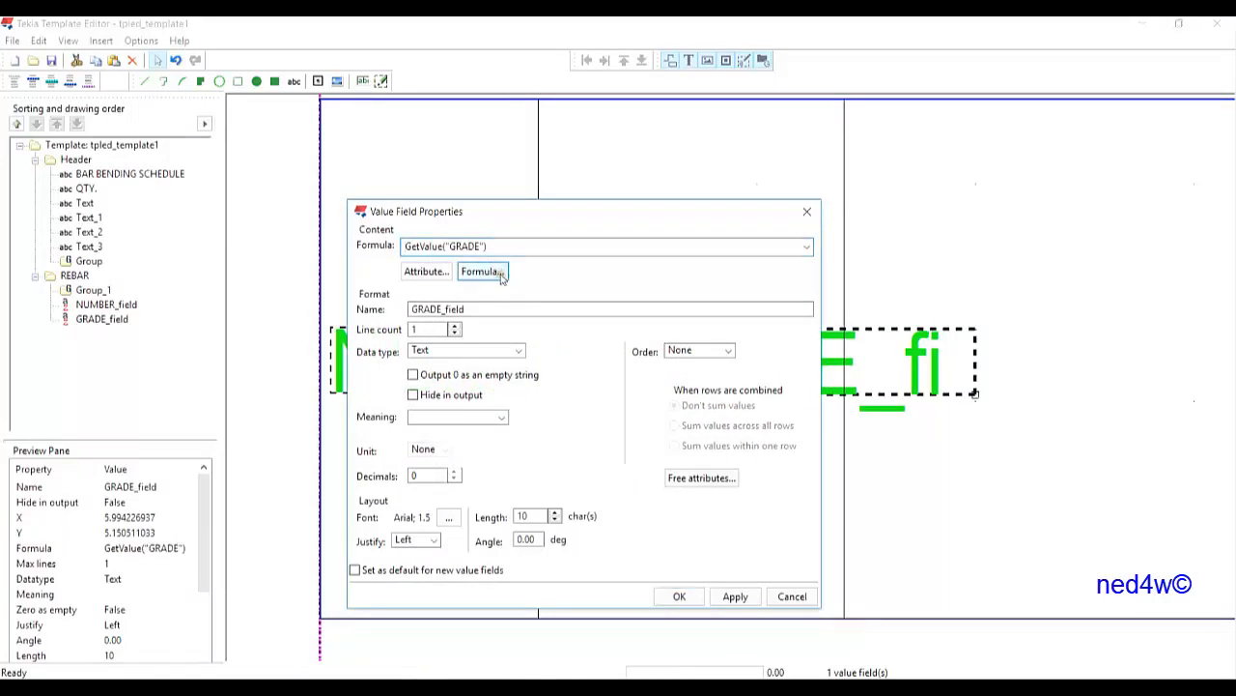
{"action": "left_click_drag", "start_coordinate": [1219, 290], "coordinate": [595, 129]}
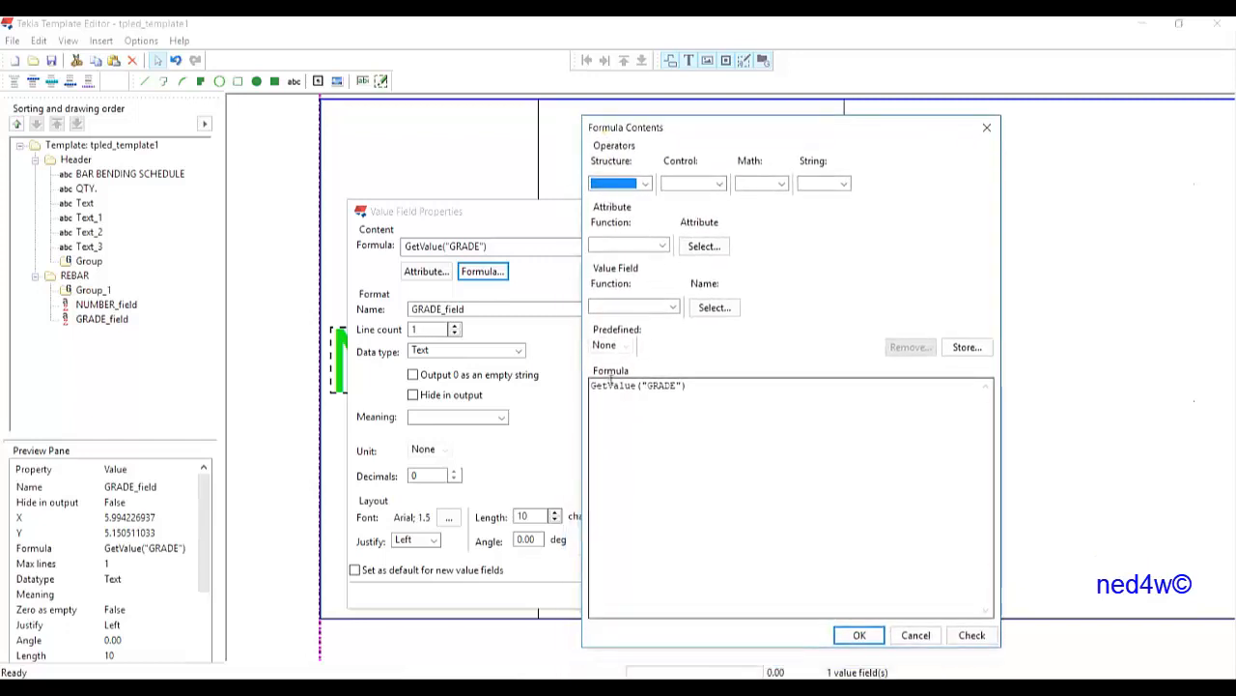
{"action": "left_click", "coordinate": [702, 387]}
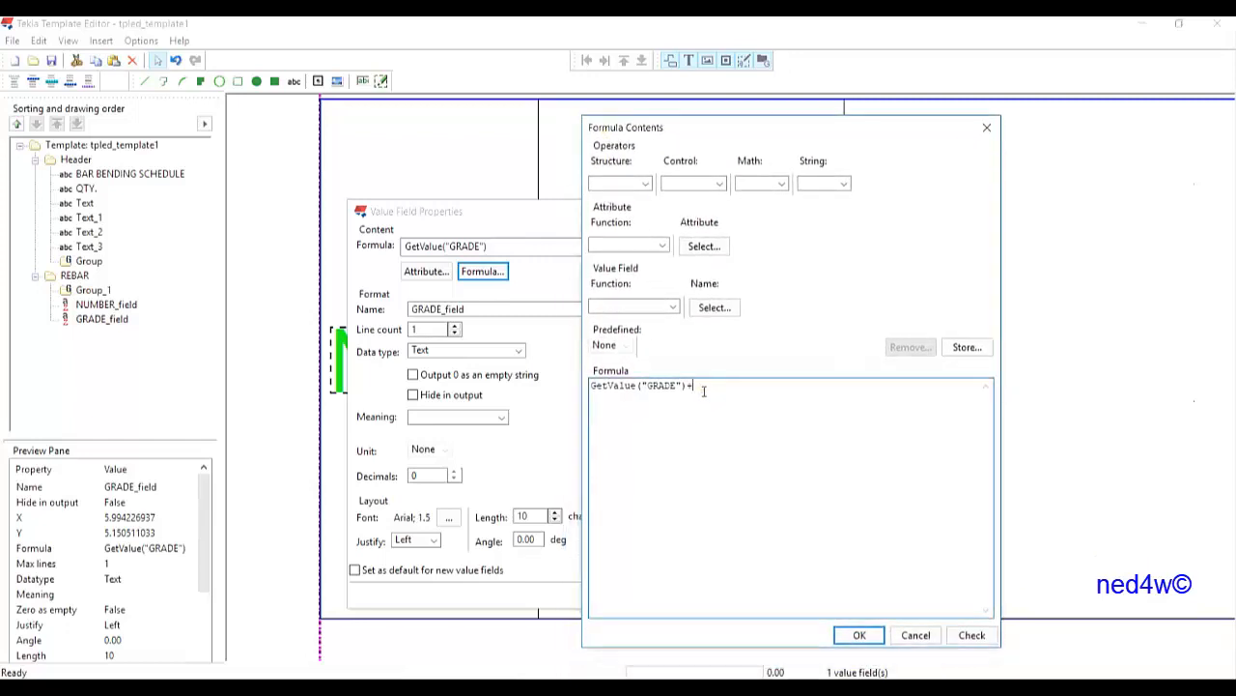
{"action": "left_click", "coordinate": [663, 245]}
{"action": "left_click", "coordinate": [632, 290]}
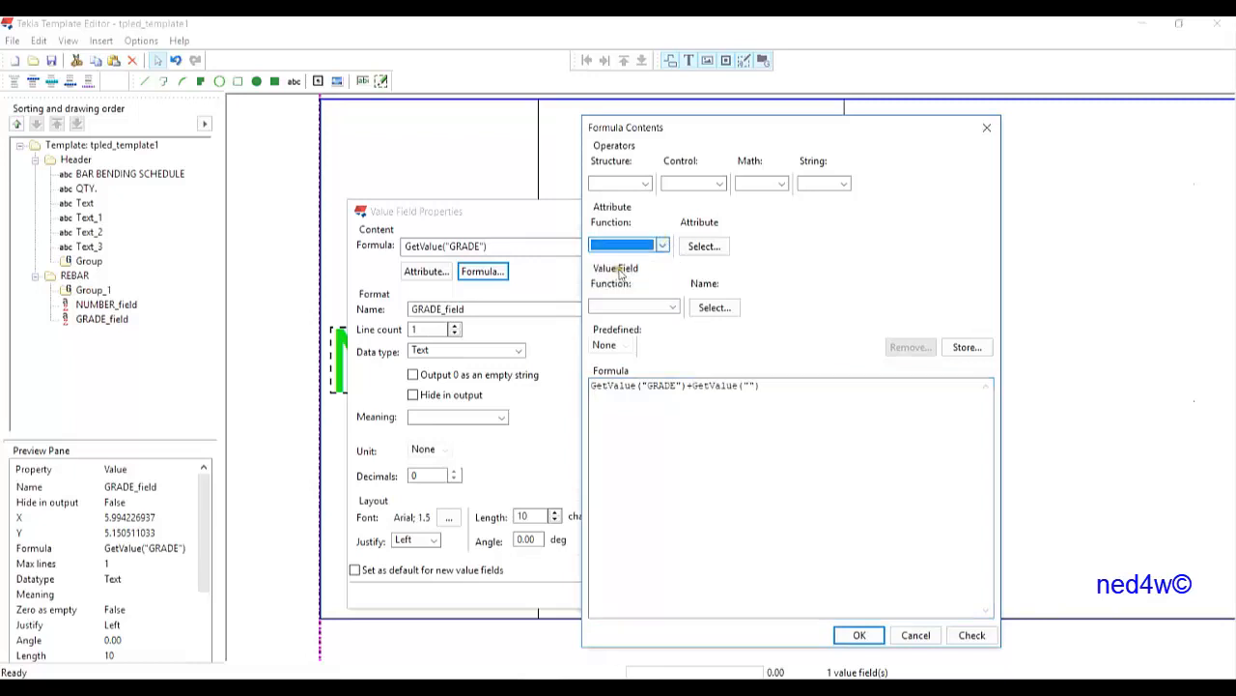
Insert the SIZE attribute to complete GetValue("GRADE")+GetValue("SIZE"), check the formula and apply it to the field
{"action": "left_click", "coordinate": [704, 245]}
{"action": "left_click_drag", "start_coordinate": [1225, 283], "coordinate": [694, 103]}
{"action": "scroll", "coordinate": [776, 444], "scroll_direction": "down", "scroll_amount": 10}
{"action": "scroll", "coordinate": [776, 445], "scroll_direction": "down", "scroll_amount": 20}
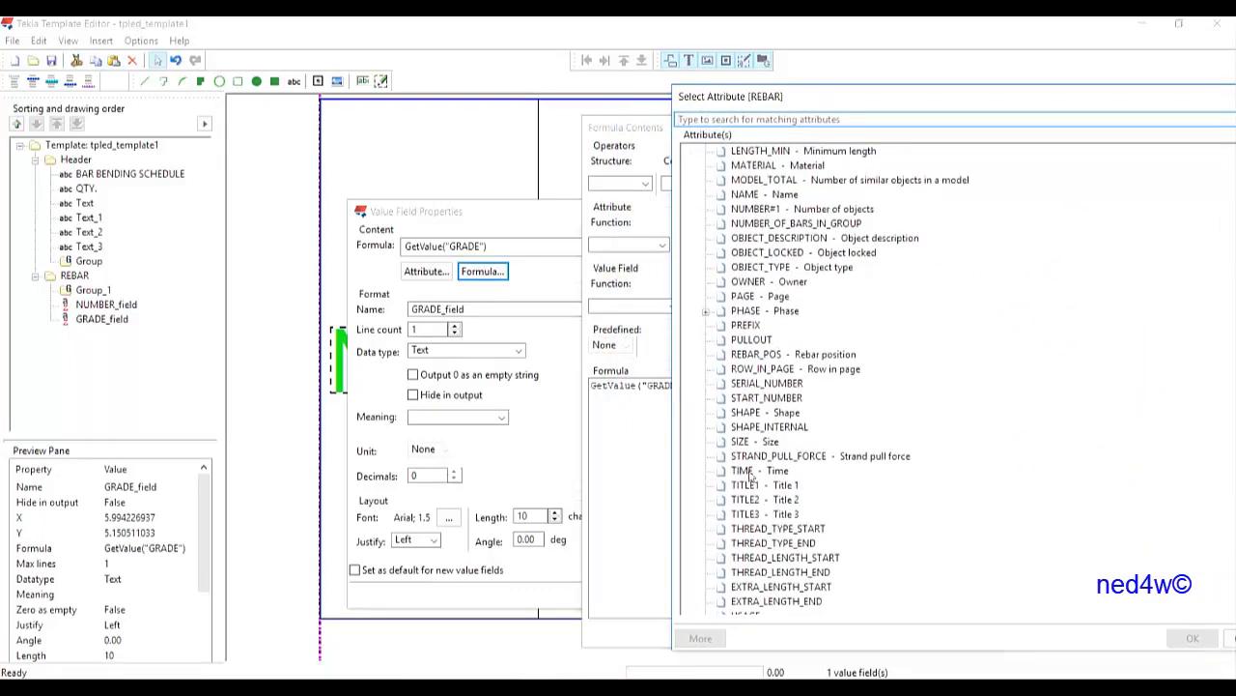
{"action": "double_click", "coordinate": [745, 443]}
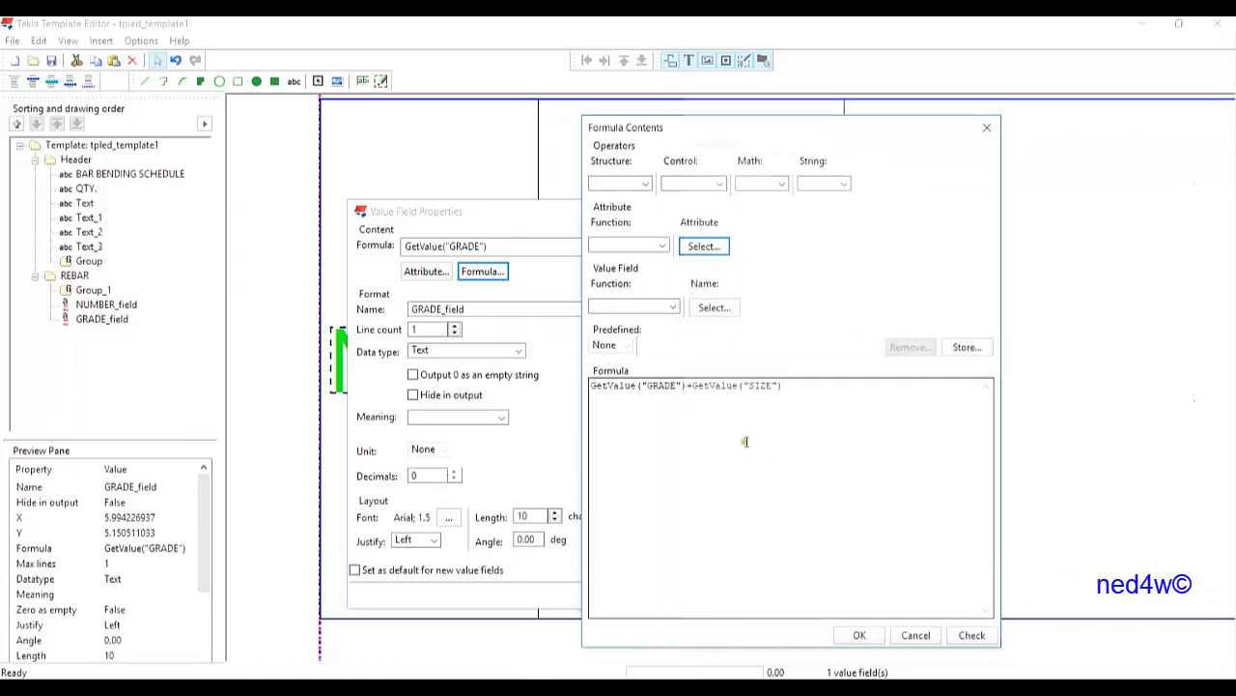
{"action": "left_click", "coordinate": [972, 635]}
{"action": "left_click", "coordinate": [791, 407]}
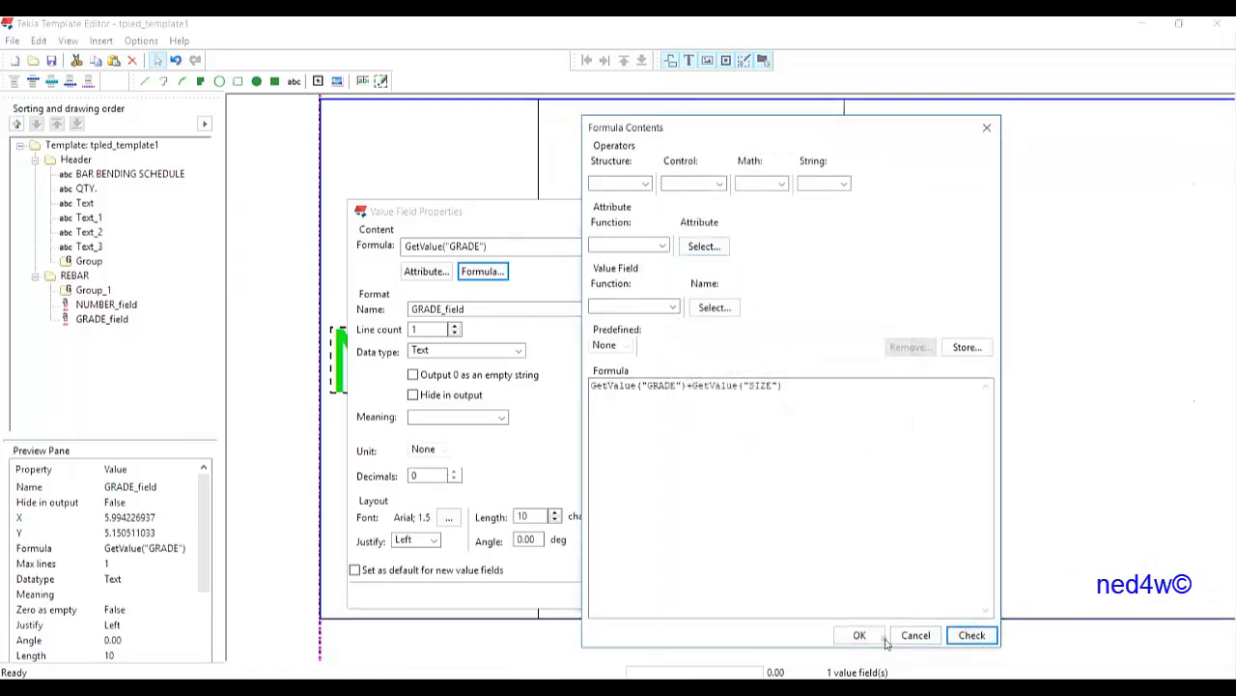
{"action": "left_click", "coordinate": [860, 634]}
{"action": "left_click", "coordinate": [734, 596]}
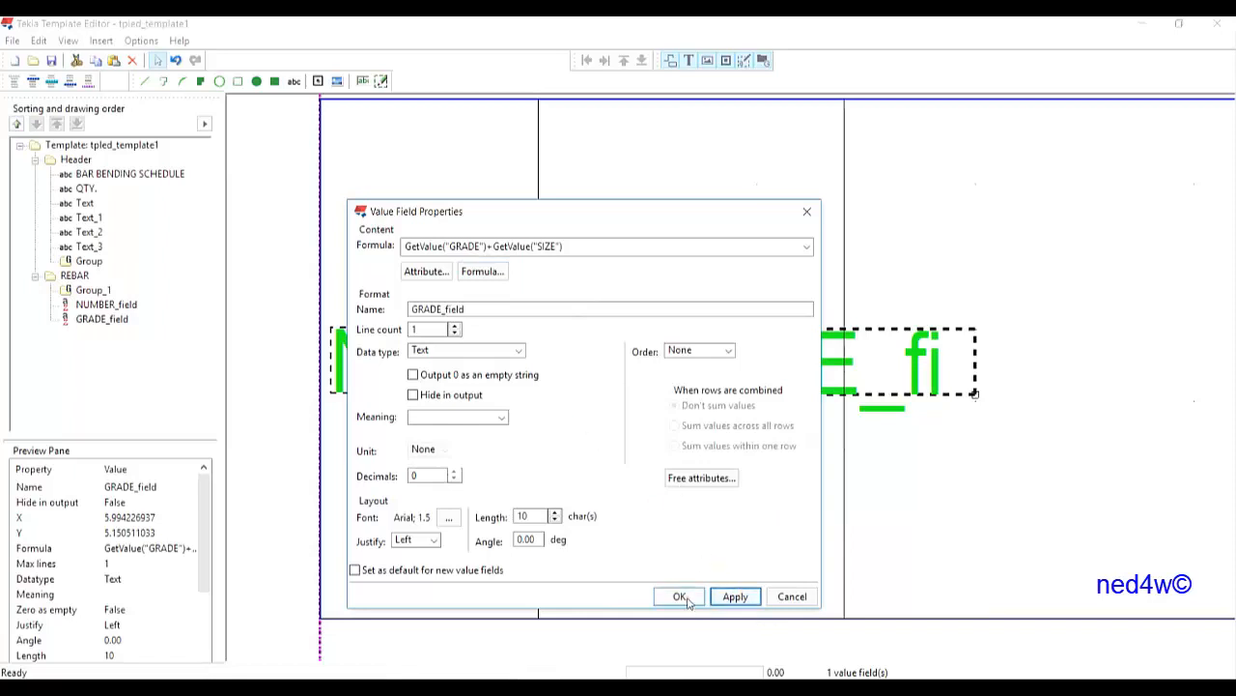
Set the GRADE field's length to 3 characters
{"action": "double_click", "coordinate": [521, 516]}
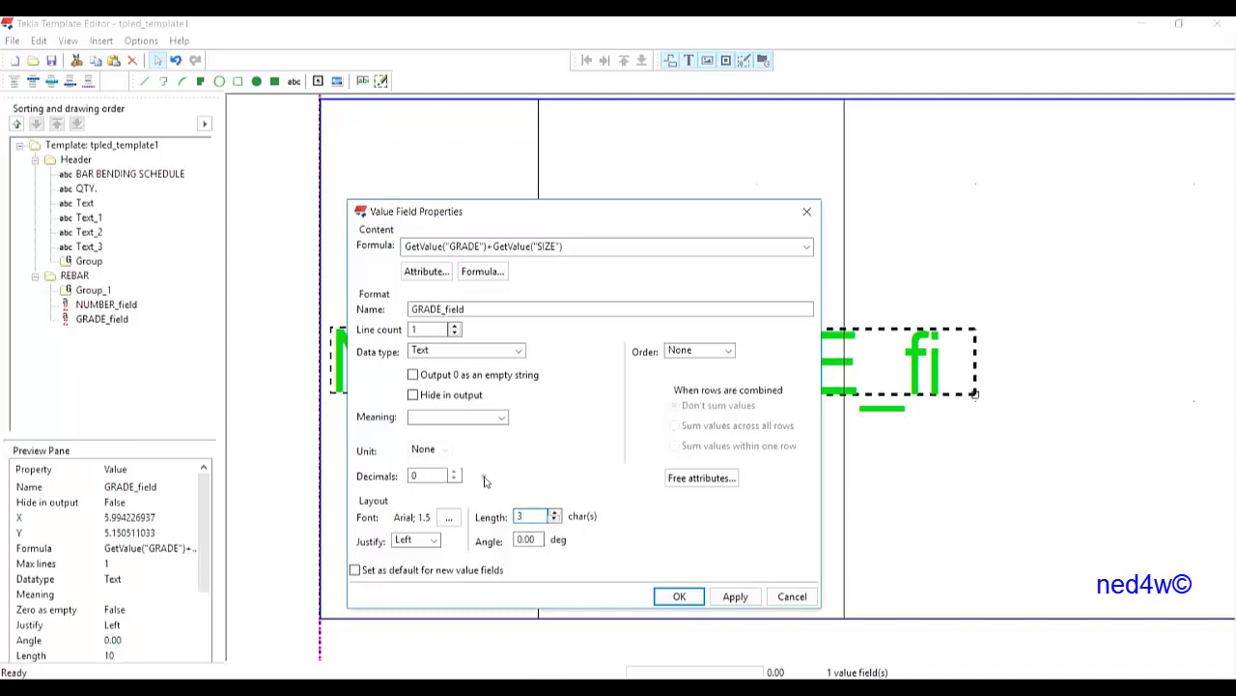
{"action": "left_click", "coordinate": [735, 596]}
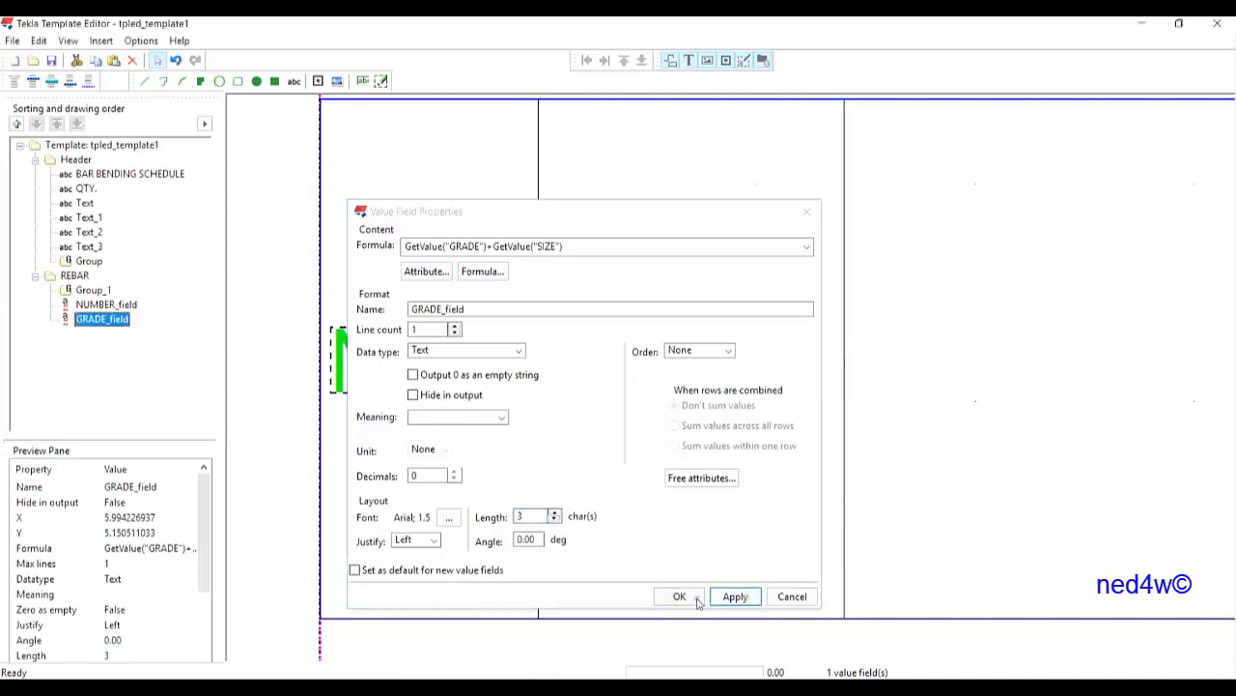
{"action": "left_click", "coordinate": [679, 596]}
Set the GRADE field's length to 5 characters and centre the field in the REBAR cell under SIZE
{"action": "double_click", "coordinate": [653, 394]}
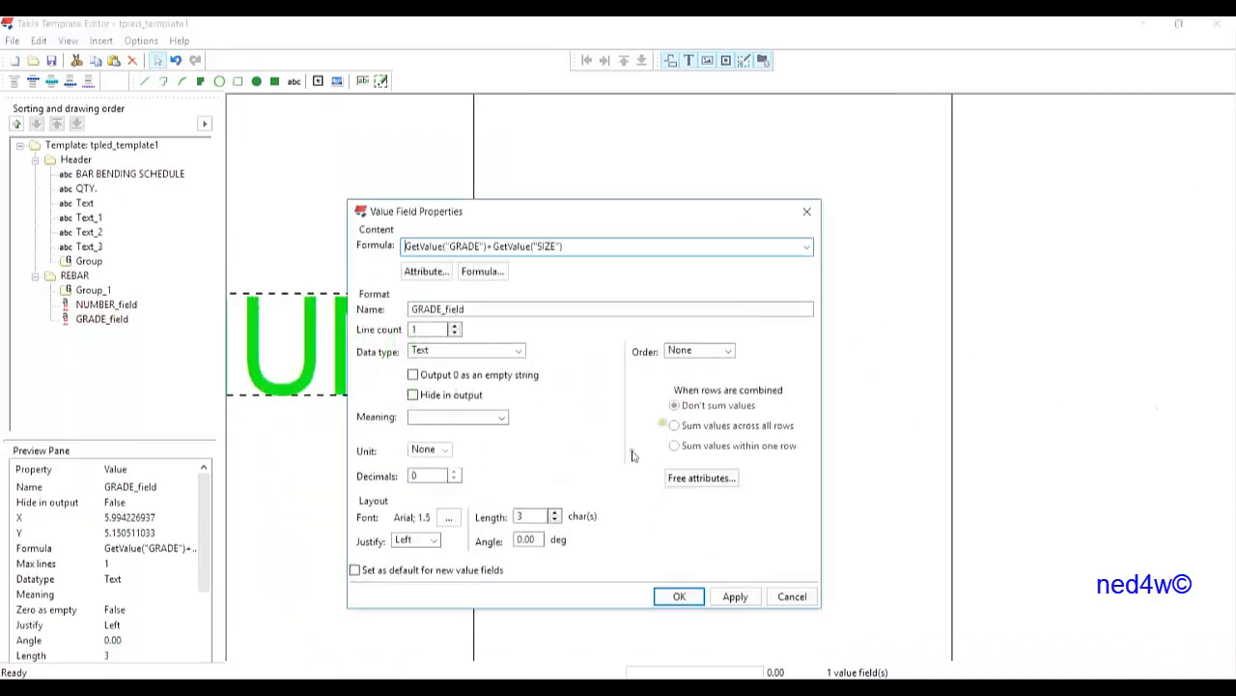
{"action": "left_click", "coordinate": [557, 513]}
{"action": "left_click", "coordinate": [556, 513]}
{"action": "left_click", "coordinate": [735, 596]}
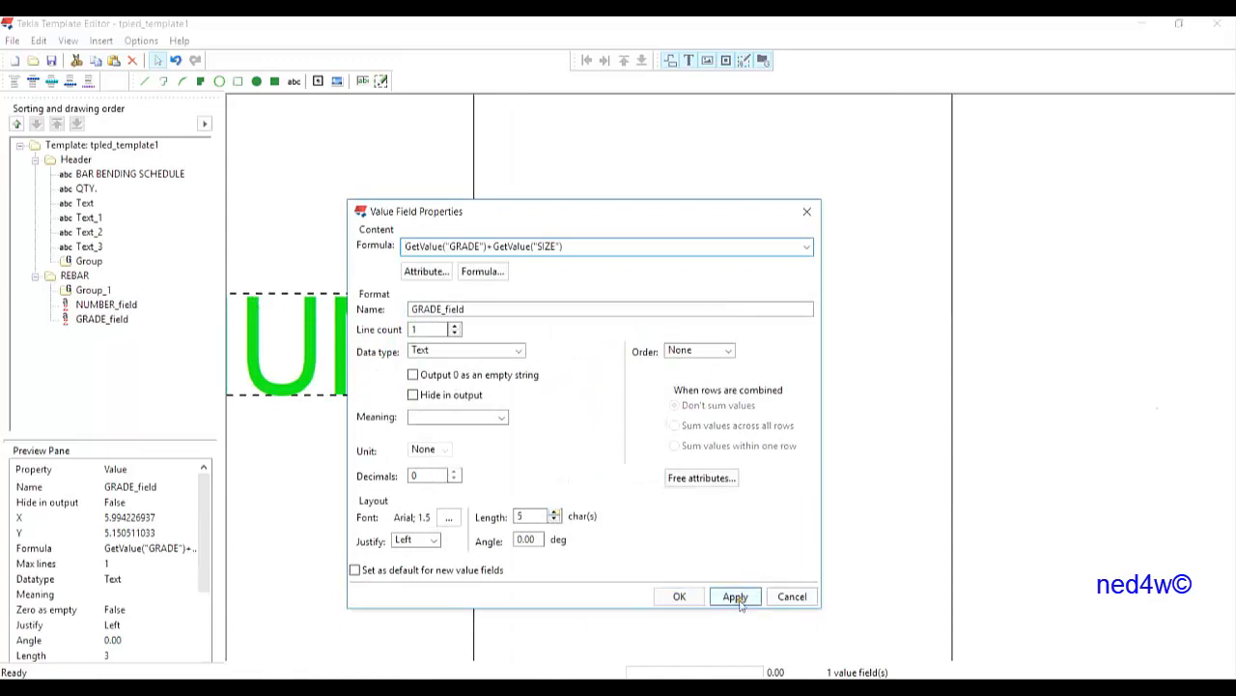
{"action": "left_click", "coordinate": [679, 596]}
{"action": "left_click_drag", "start_coordinate": [708, 376], "coordinate": [729, 377]}
{"action": "scroll", "coordinate": [724, 372], "scroll_direction": "down", "scroll_amount": 2}
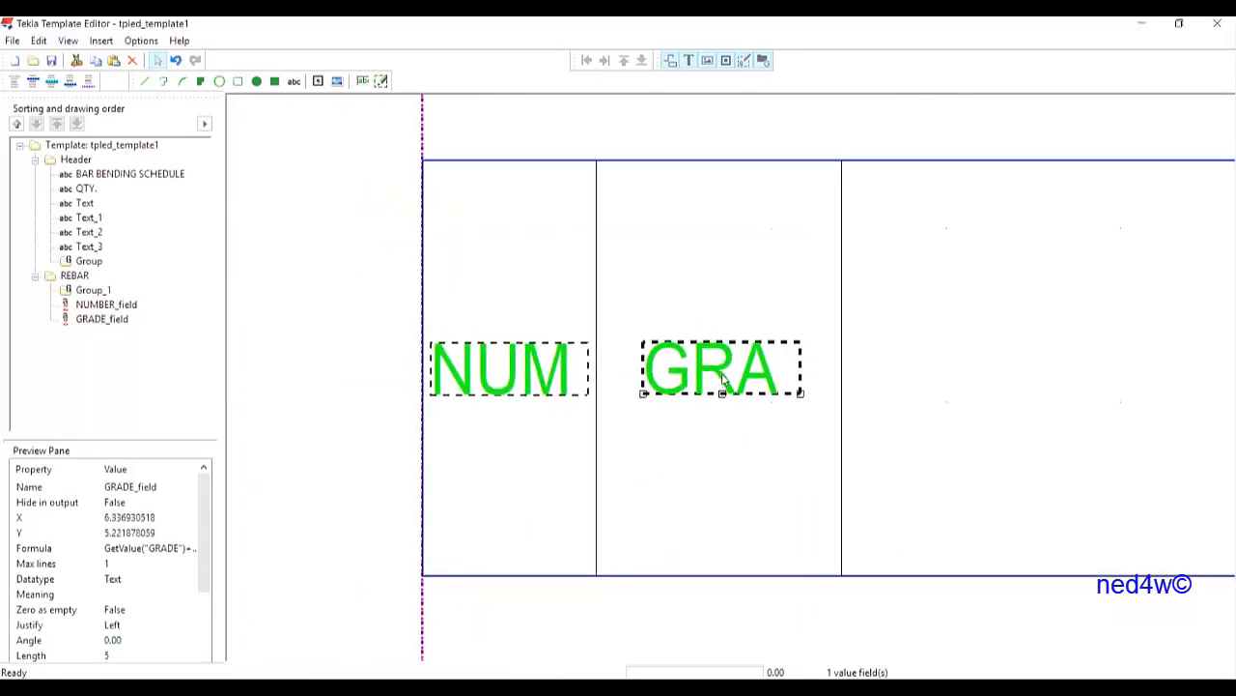
Set the justification of both the GRADE and NUMBER fields to Center
{"action": "double_click", "coordinate": [723, 377]}
{"action": "left_click", "coordinate": [423, 540]}
{"action": "left_click", "coordinate": [422, 569]}
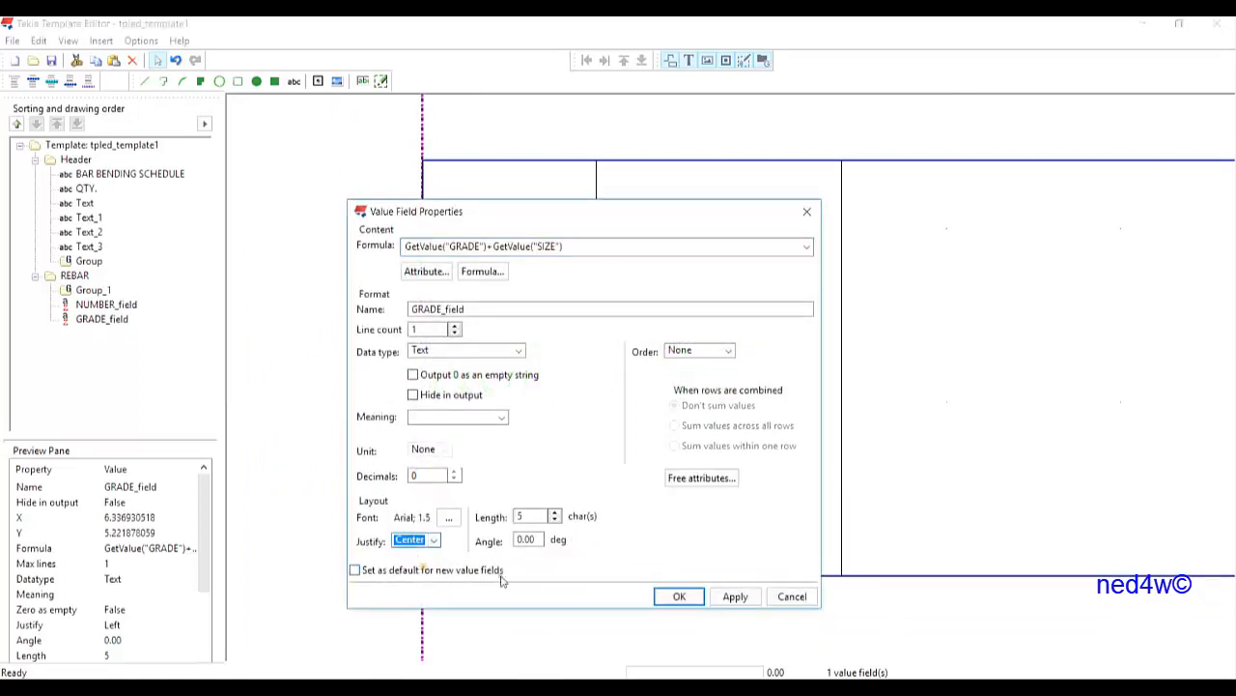
{"action": "left_click", "coordinate": [679, 595]}
{"action": "double_click", "coordinate": [560, 385]}
{"action": "left_click", "coordinate": [423, 540]}
{"action": "left_click", "coordinate": [425, 572]}
{"action": "left_click", "coordinate": [737, 597]}
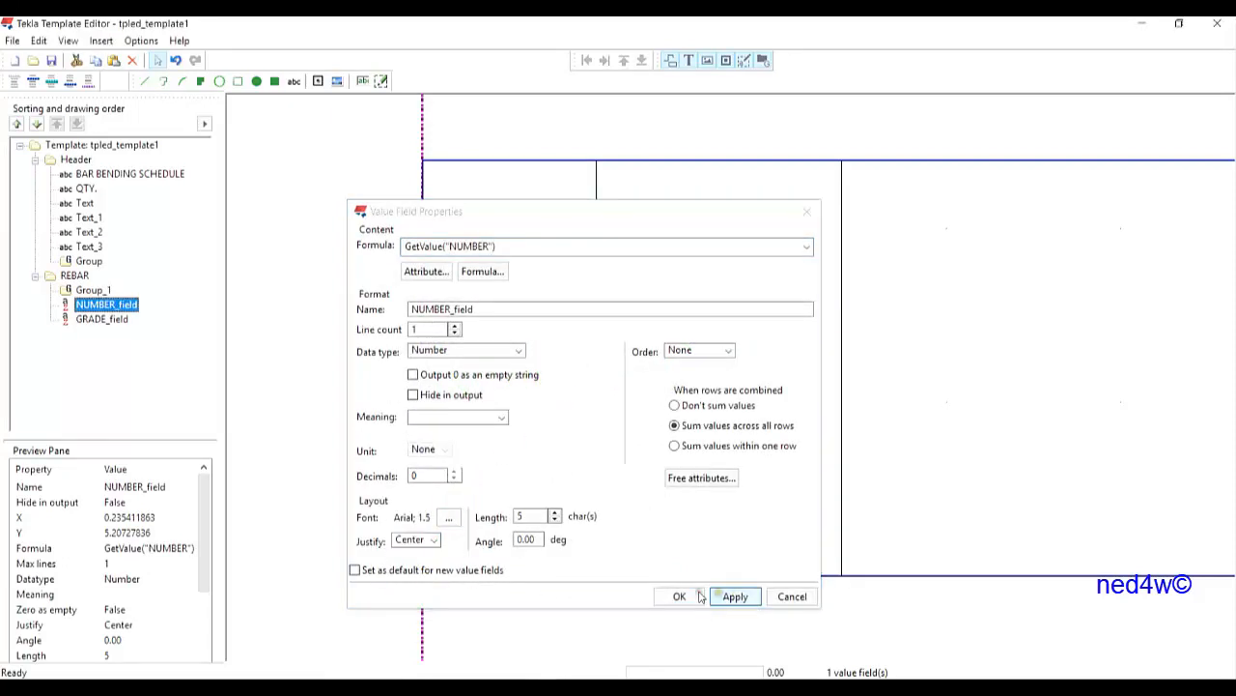
{"action": "left_click", "coordinate": [692, 595]}
Add a value field with the LENGTH attribute in the REBAR row under LENGTH and position it inside the cell
{"action": "scroll", "coordinate": [739, 379], "scroll_direction": "down", "scroll_amount": 5}
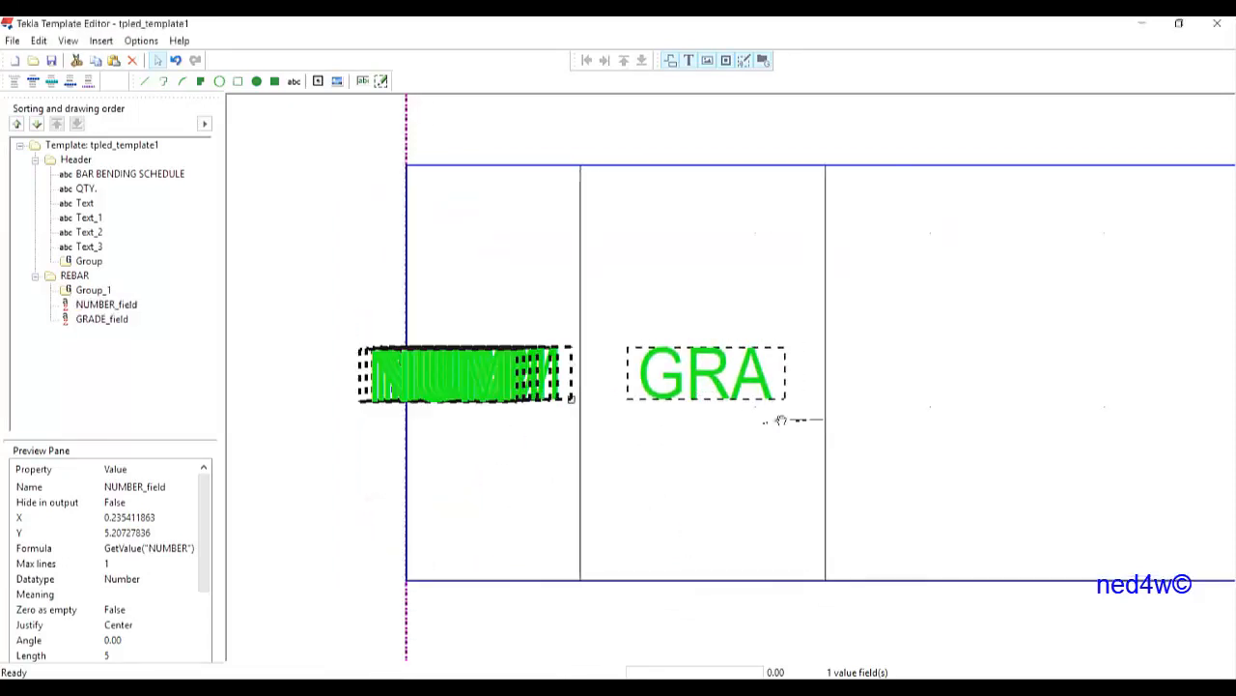
{"action": "scroll", "coordinate": [788, 425], "scroll_direction": "up", "scroll_amount": 3}
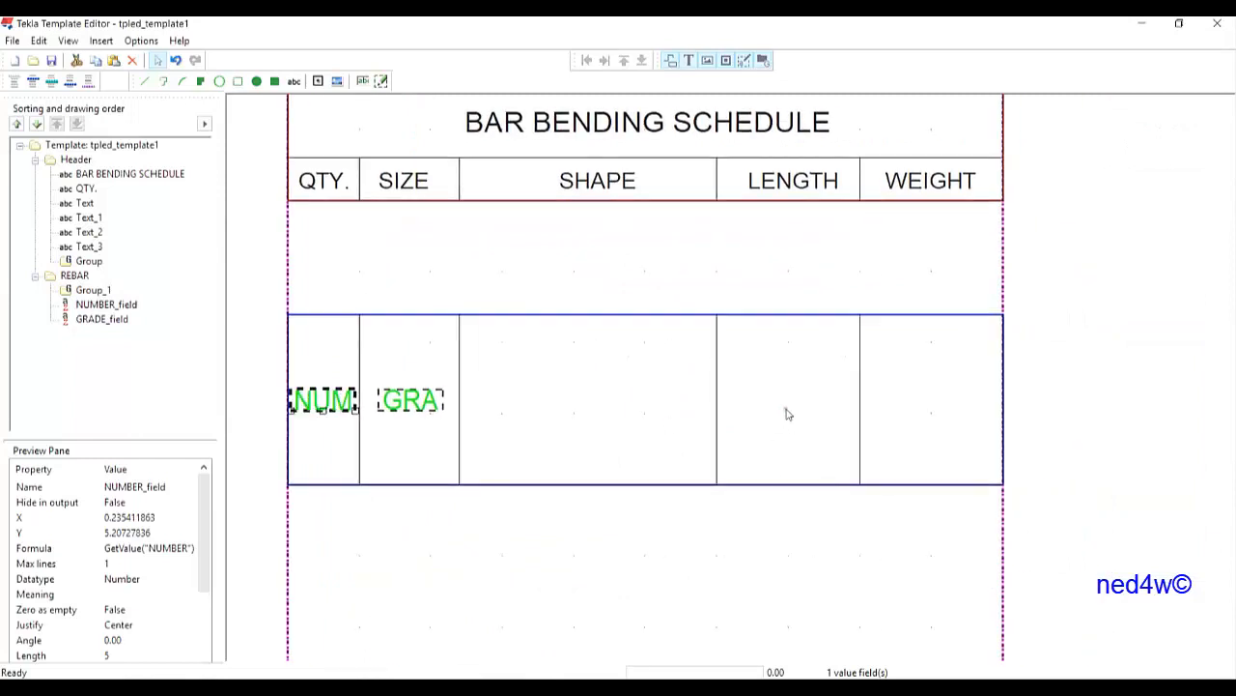
{"action": "left_click", "coordinate": [365, 81]}
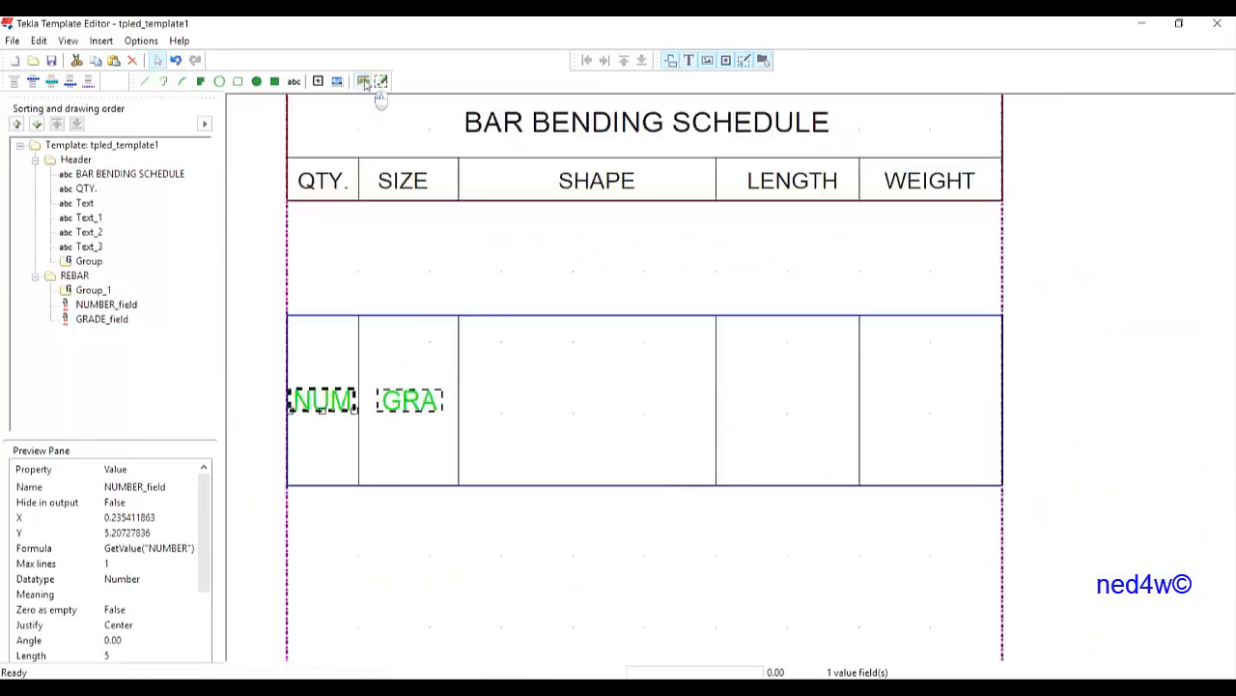
{"action": "left_click", "coordinate": [725, 410]}
{"action": "scroll", "coordinate": [515, 283], "scroll_direction": "down", "scroll_amount": 5}
{"action": "scroll", "coordinate": [515, 283], "scroll_direction": "down", "scroll_amount": 20}
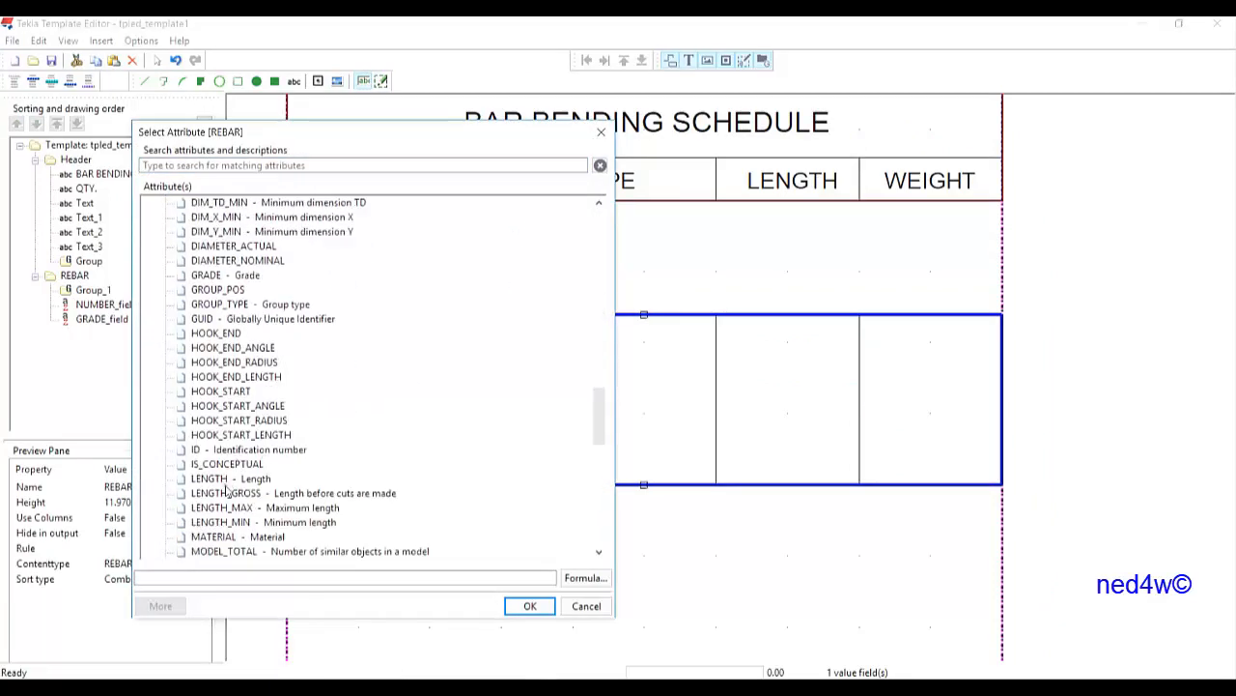
{"action": "double_click", "coordinate": [219, 480]}
{"action": "mouse_move", "coordinate": [807, 392]}
{"action": "left_mouse_down"}
{"action": "mouse_move", "coordinate": [816, 404]}
{"action": "mouse_move", "coordinate": [796, 400]}
{"action": "left_mouse_up"}
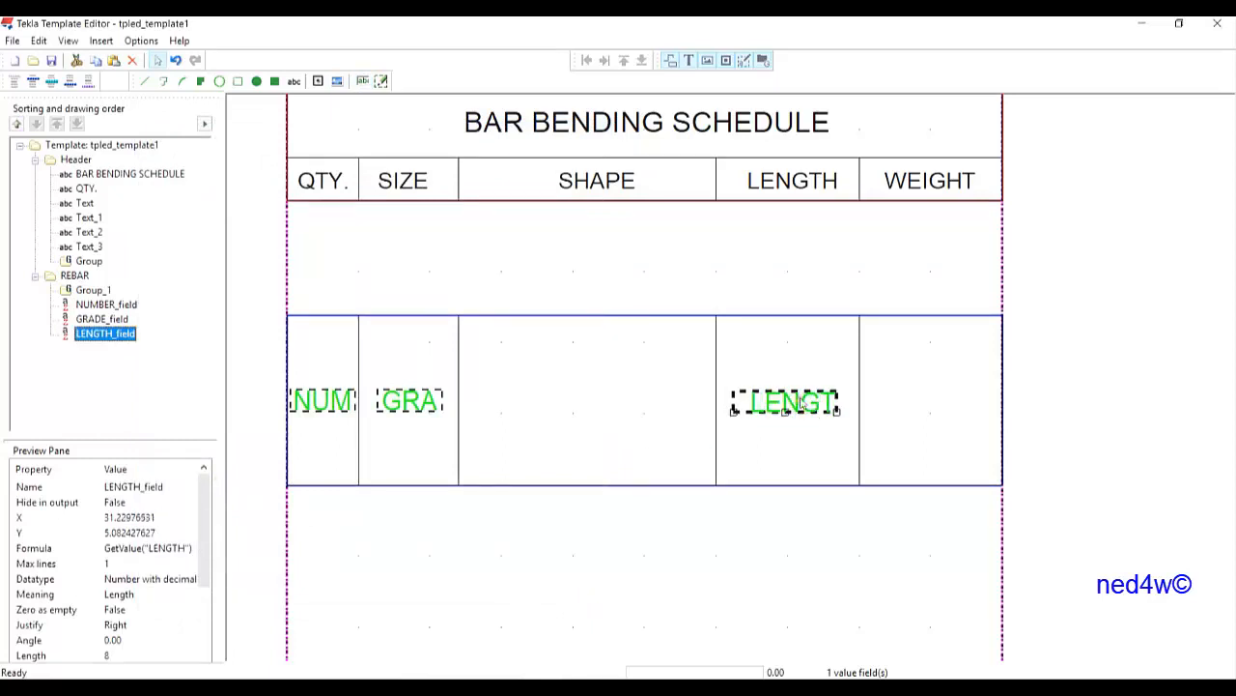
Add a value field in the REBAR row under WEIGHT using the WEIGHT attribute
{"action": "left_click", "coordinate": [363, 81]}
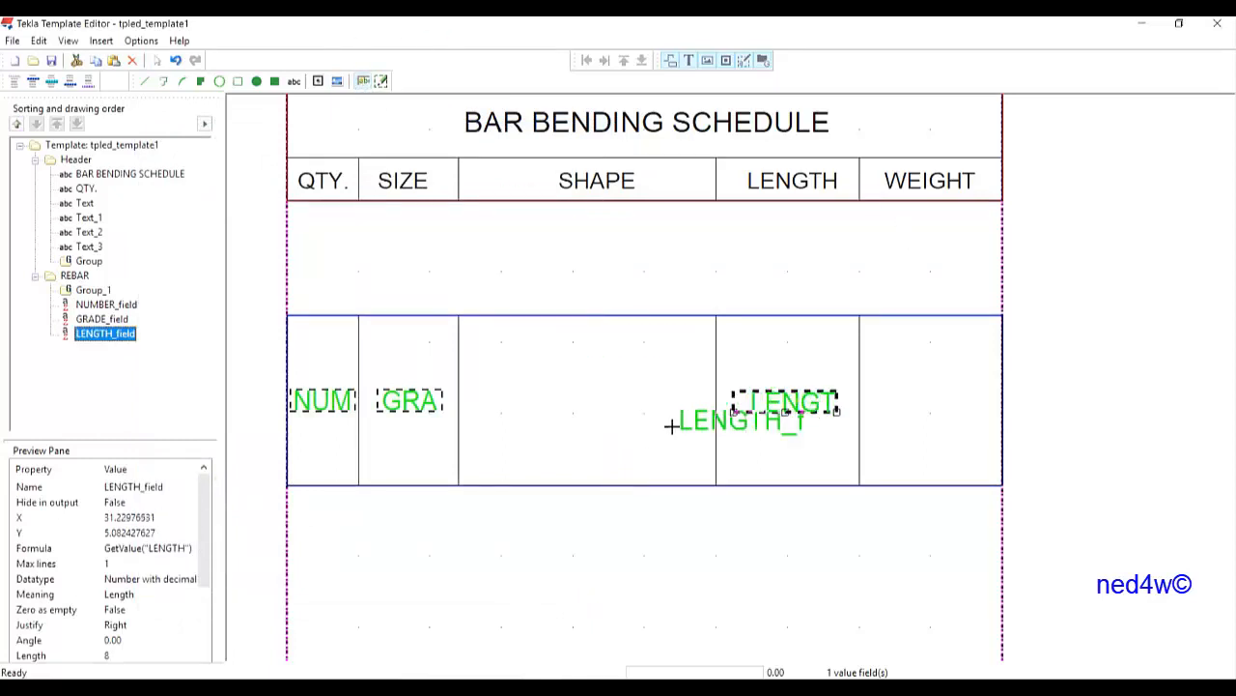
{"action": "left_click", "coordinate": [877, 414]}
{"action": "scroll", "coordinate": [264, 467], "scroll_direction": "down", "scroll_amount": 15}
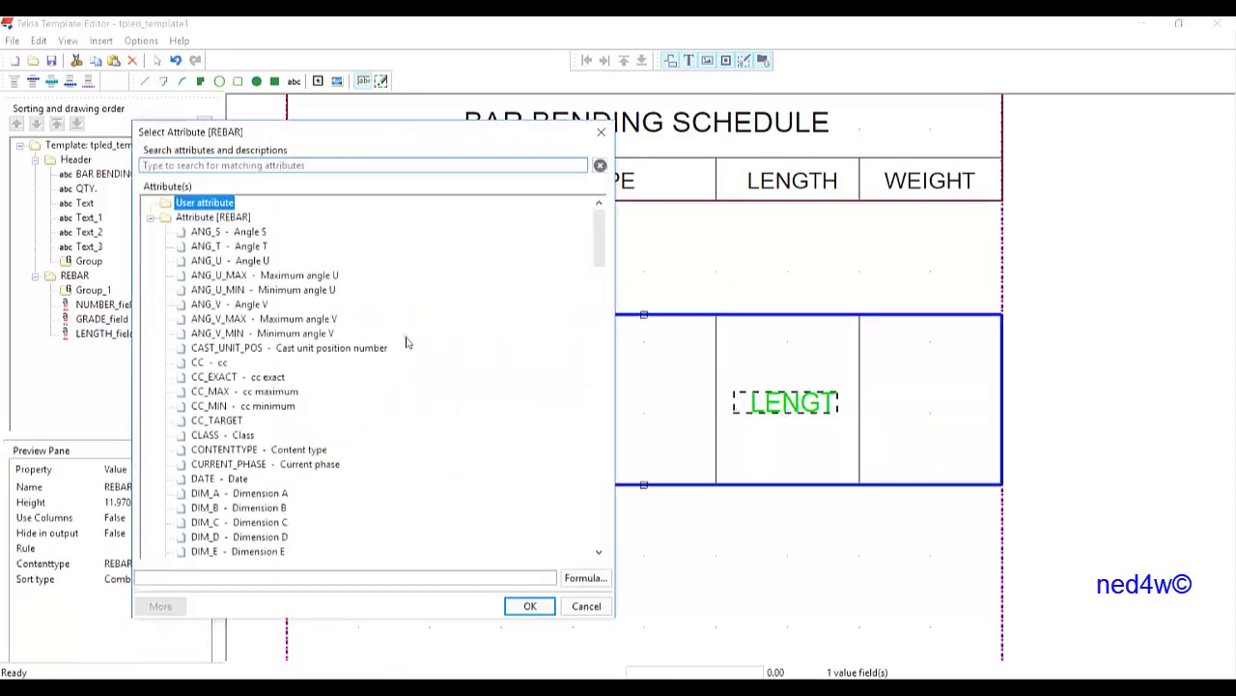
{"action": "scroll", "coordinate": [264, 467], "scroll_direction": "down", "scroll_amount": 12}
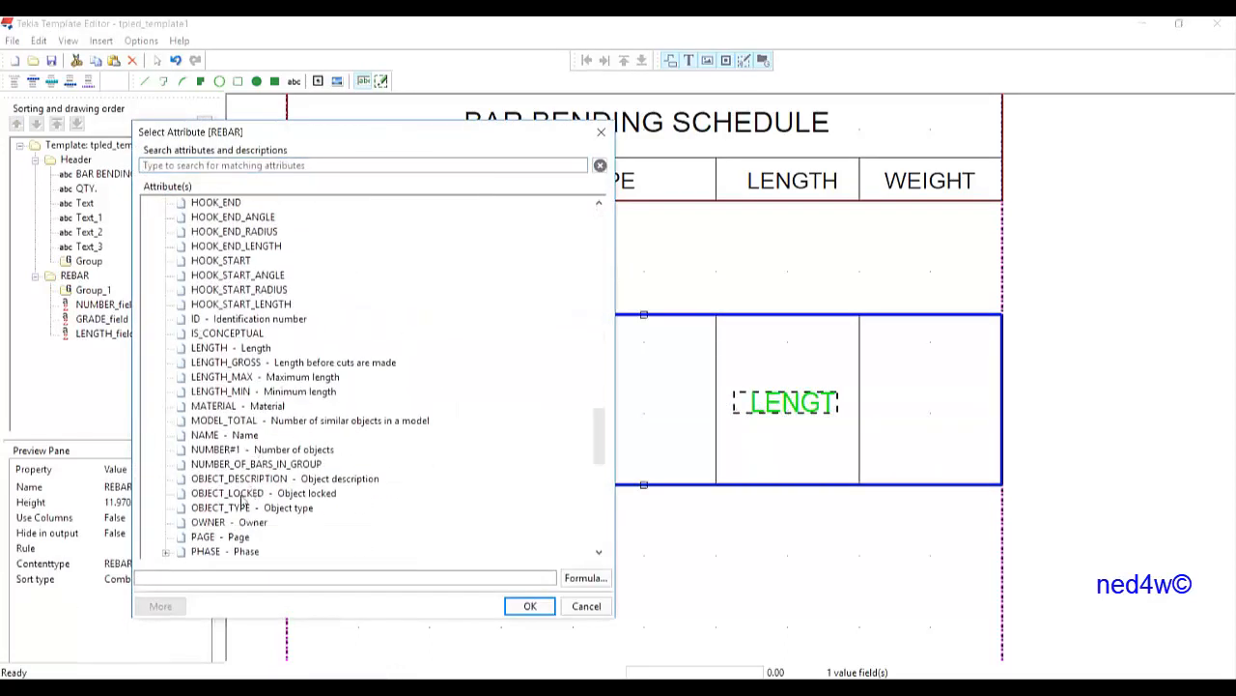
{"action": "scroll", "coordinate": [249, 495], "scroll_direction": "down", "scroll_amount": 11}
{"action": "double_click", "coordinate": [220, 406]}
{"action": "scroll", "coordinate": [922, 412], "scroll_direction": "up", "scroll_amount": 2}
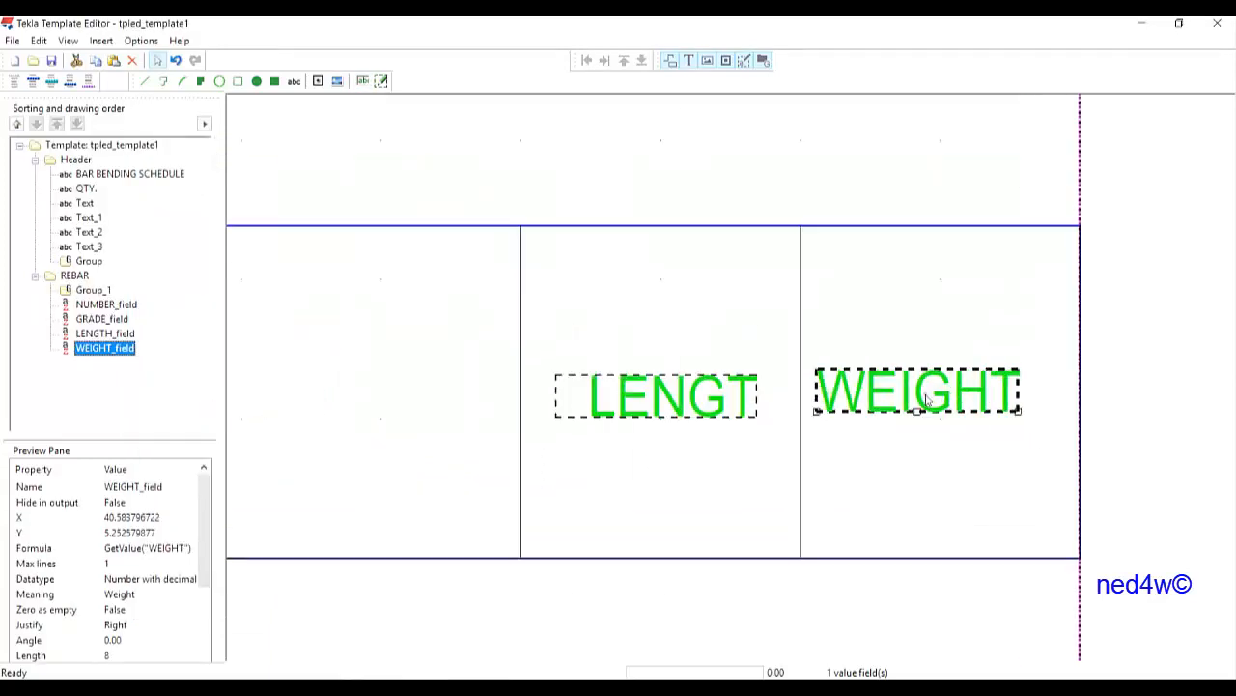
Centre the WEIGHT field in its REBAR cell and draw a graphical field filling the REBAR cell under SHAPE
{"action": "left_click_drag", "start_coordinate": [937, 401], "coordinate": [956, 409]}
{"action": "scroll", "coordinate": [710, 433], "scroll_direction": "down", "scroll_amount": 2}
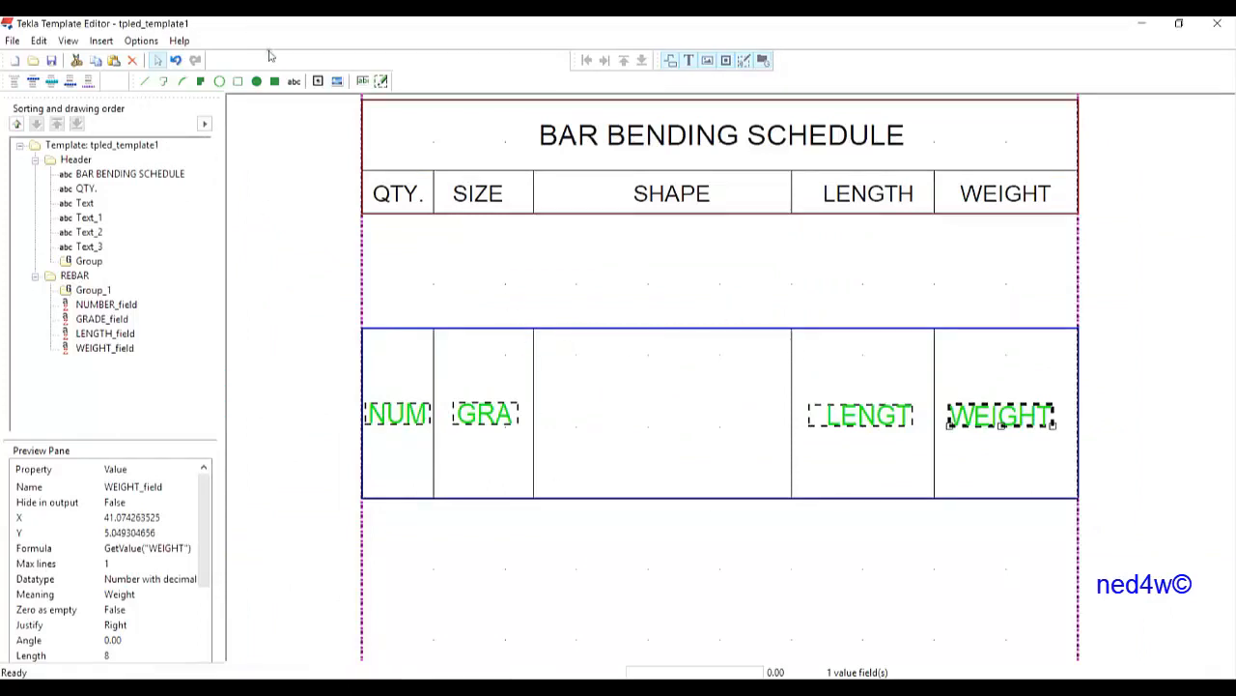
{"action": "left_click", "coordinate": [382, 82]}
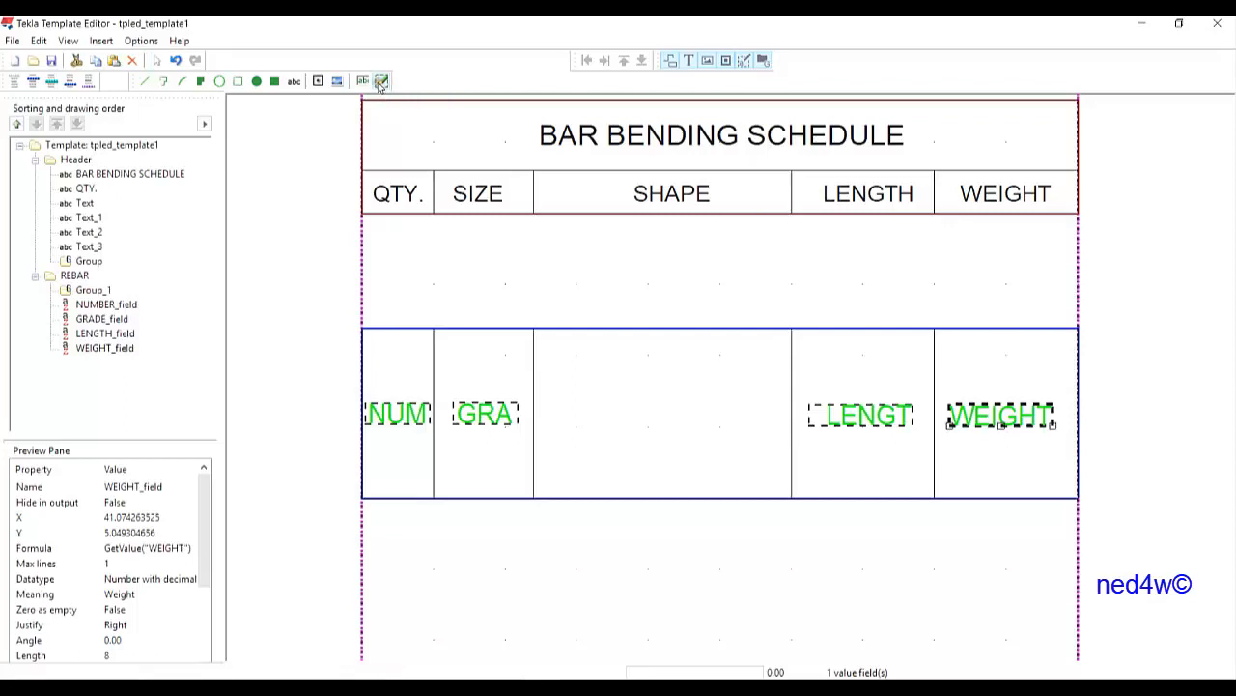
{"action": "mouse_move", "coordinate": [539, 333]}
{"action": "left_mouse_down"}
{"action": "mouse_move", "coordinate": [610, 444]}
{"action": "mouse_move", "coordinate": [787, 491]}
{"action": "left_mouse_up"}
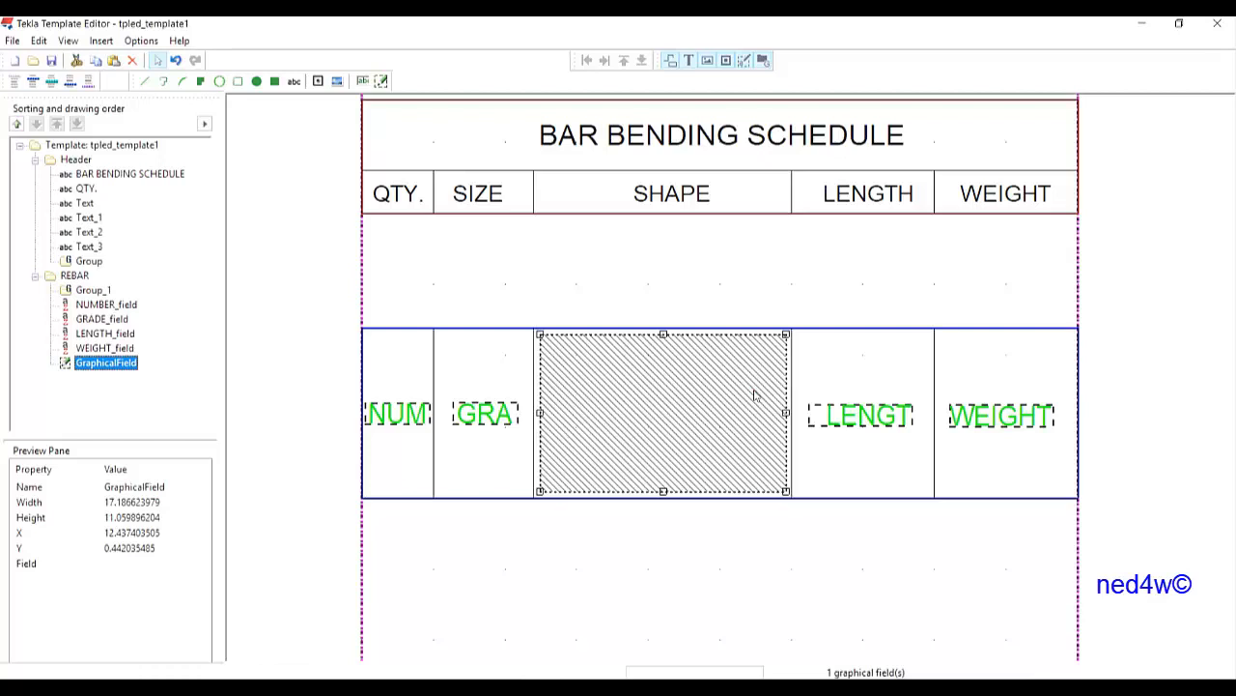
Align the NUMBER, GRADE, LENGTH and WEIGHT value fields in the REBAR row by their tops
{"action": "left_click", "coordinate": [866, 417]}
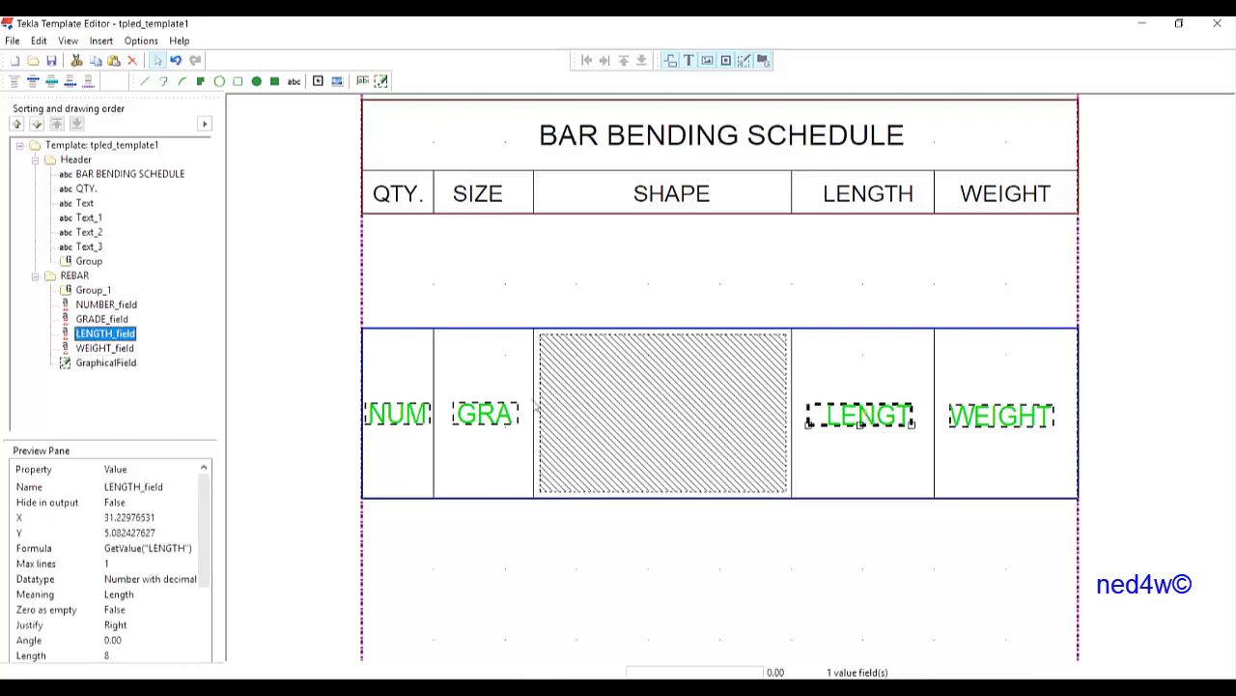
{"action": "left_click", "coordinate": [486, 422], "text": "shift"}
{"action": "left_click", "coordinate": [411, 426], "text": "shift"}
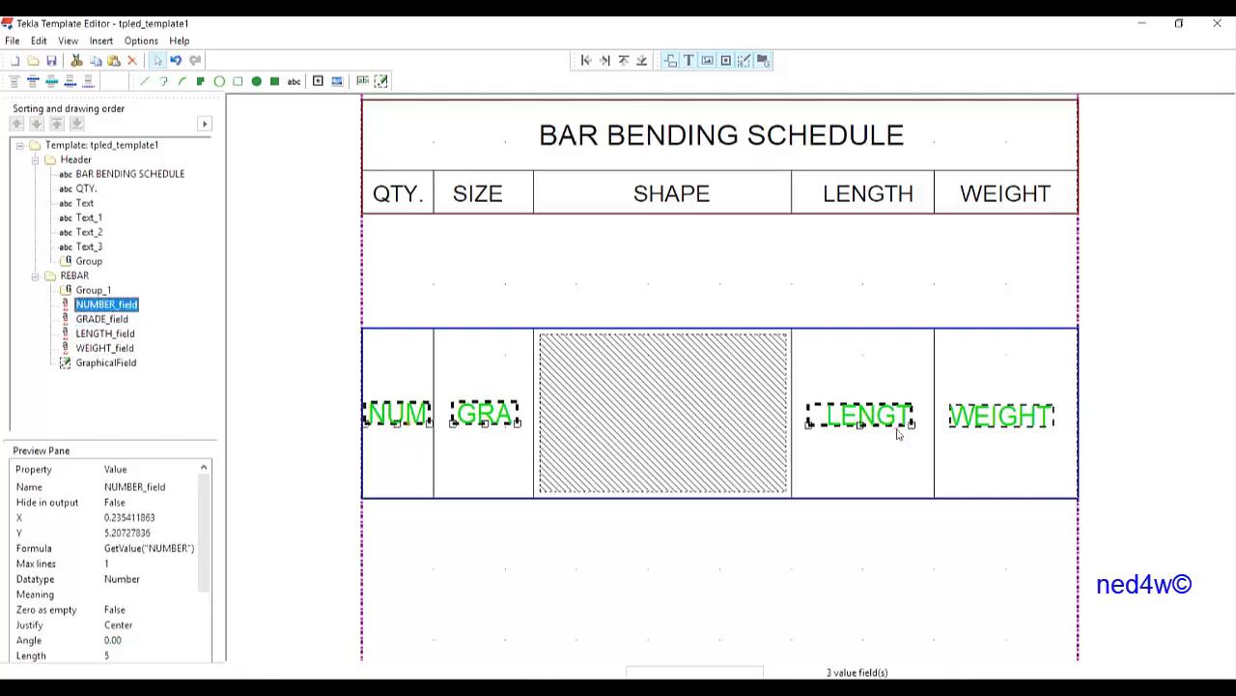
{"action": "left_click", "coordinate": [1004, 420], "text": "shift"}
{"action": "right_click", "coordinate": [1000, 415]}
{"action": "mouse_move", "coordinate": [1053, 541]}
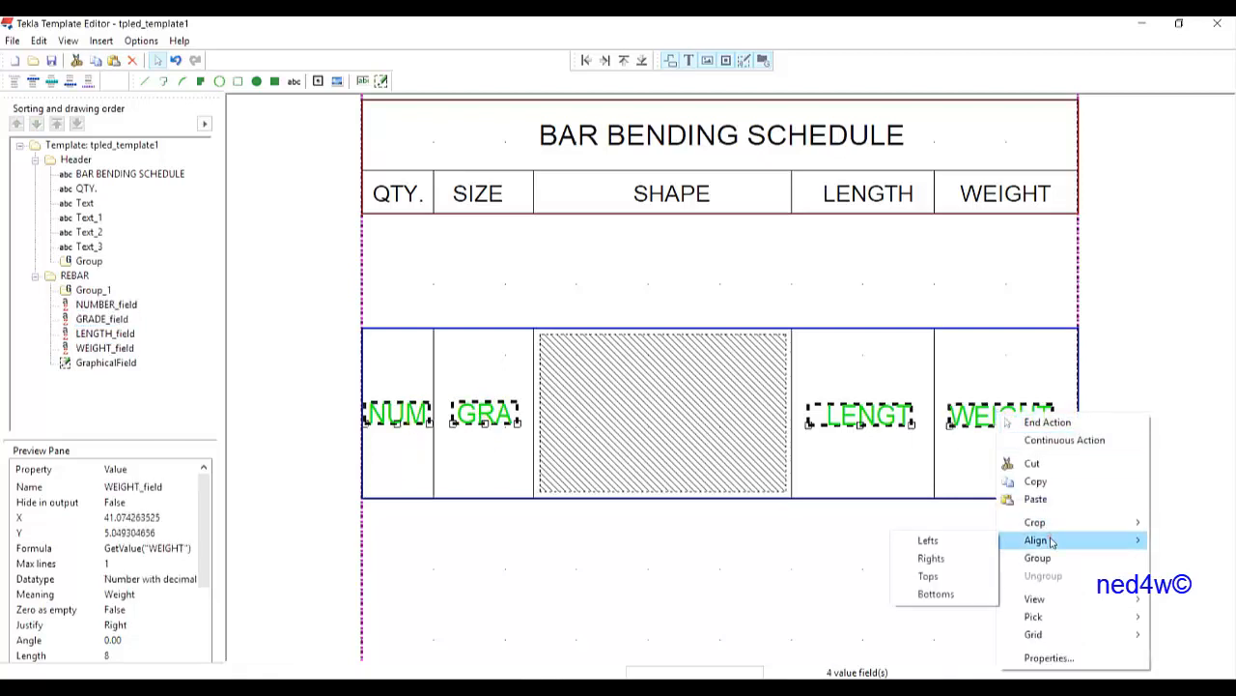
{"action": "left_click", "coordinate": [959, 578]}
{"action": "scroll", "coordinate": [850, 464], "scroll_direction": "down", "scroll_amount": 3}
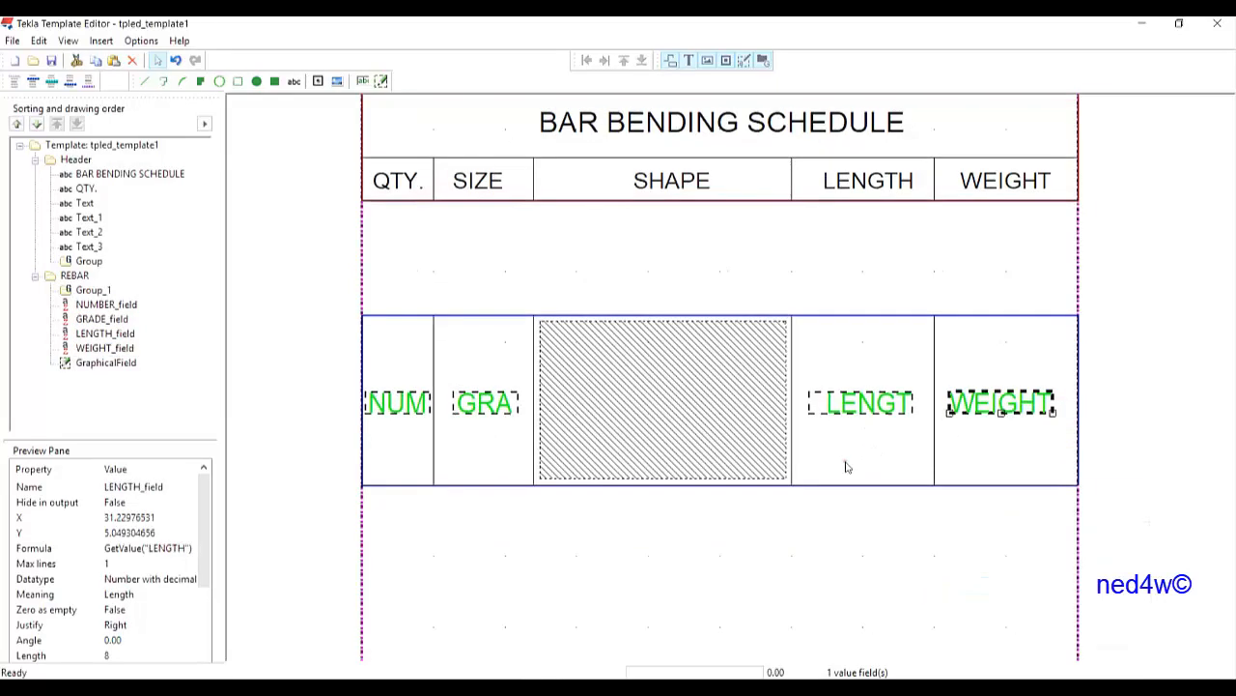
{"action": "scroll", "coordinate": [720, 437], "scroll_direction": "up", "scroll_amount": 1}
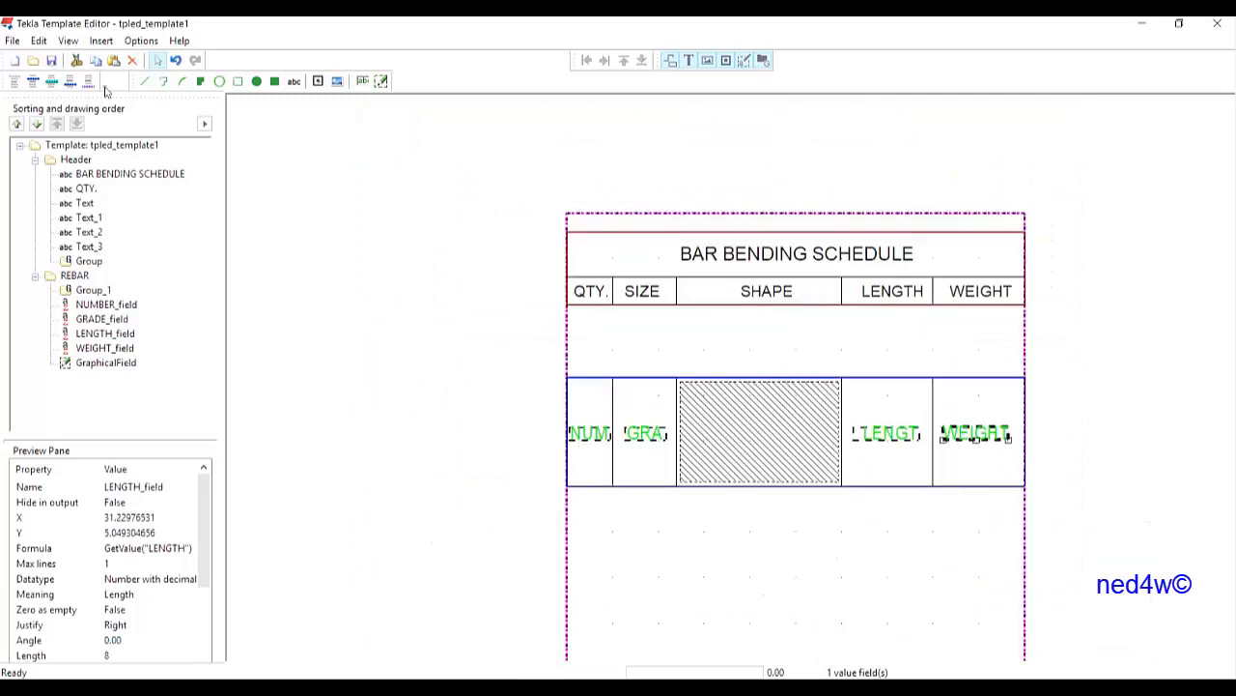
Start saving the template and choose the model folder C:\TeklaStructuresModels\2018Models\YouTube as its location
{"action": "left_click", "coordinate": [51, 61]}
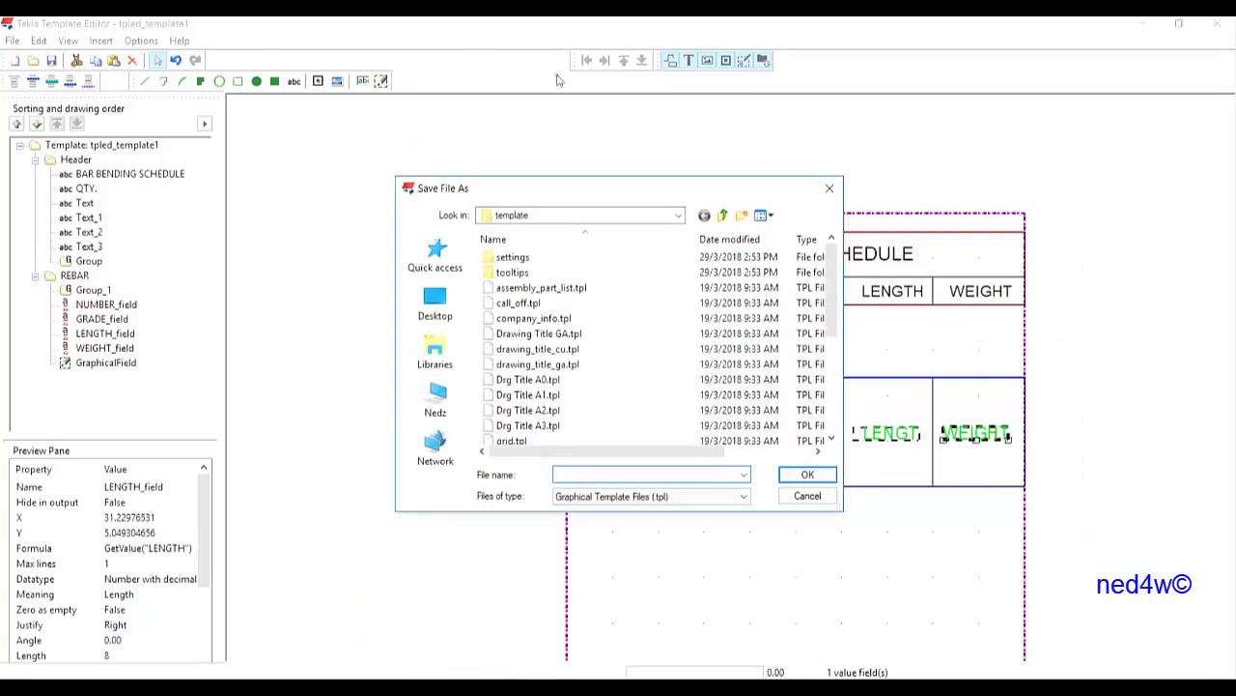
{"action": "left_click", "coordinate": [671, 215]}
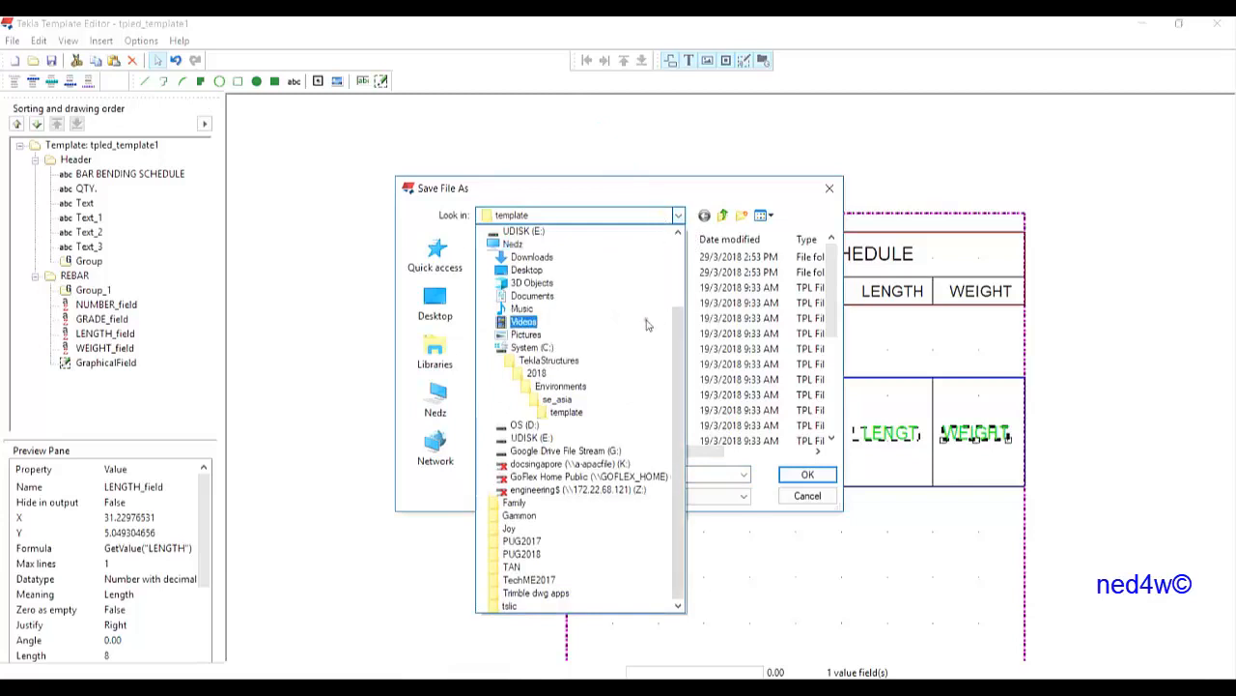
{"action": "left_click", "coordinate": [533, 347]}
{"action": "scroll", "coordinate": [579, 356], "scroll_direction": "down", "scroll_amount": 3}
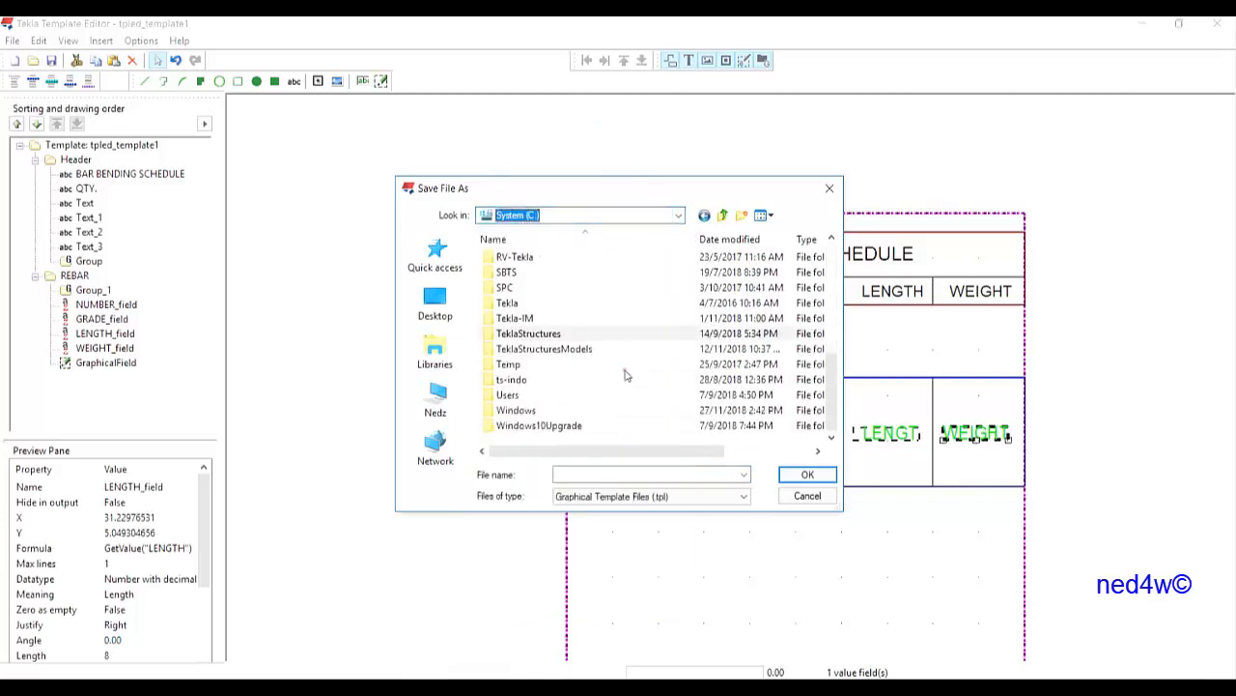
{"action": "left_click", "coordinate": [579, 352]}
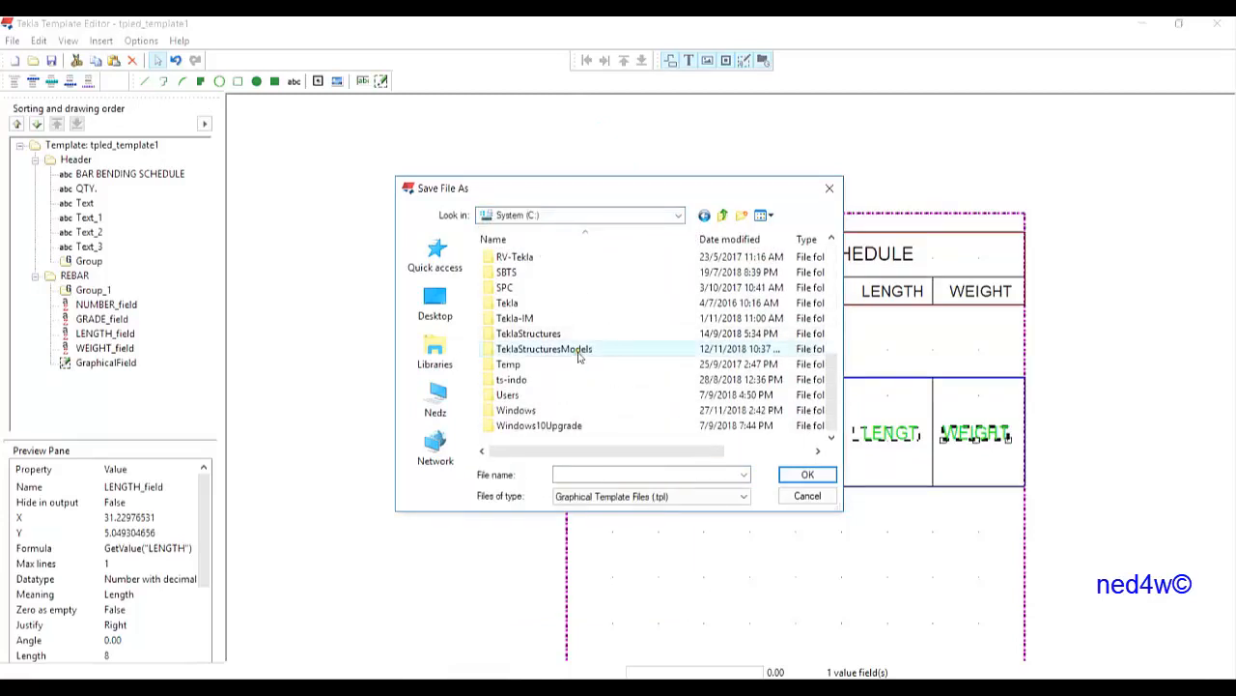
{"action": "double_click", "coordinate": [587, 352]}
{"action": "scroll", "coordinate": [547, 394], "scroll_direction": "down", "scroll_amount": 3}
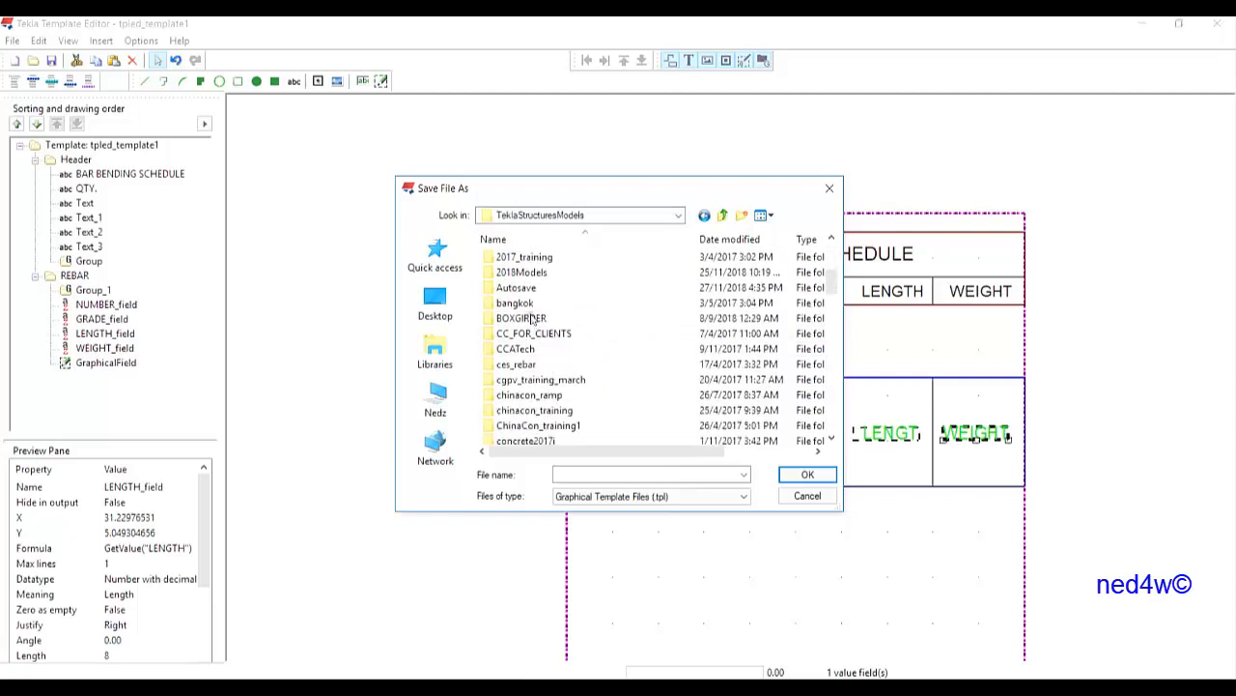
{"action": "double_click", "coordinate": [523, 273]}
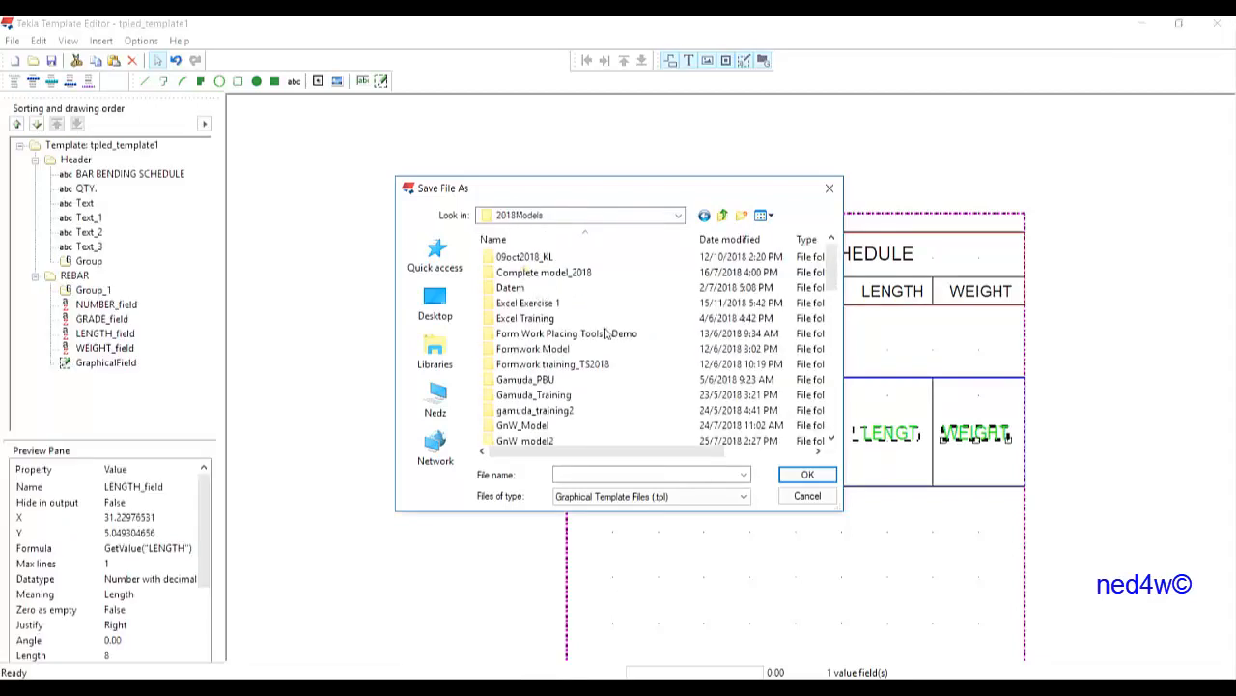
{"action": "scroll", "coordinate": [605, 333], "scroll_direction": "down", "scroll_amount": 12}
{"action": "double_click", "coordinate": [531, 429]}
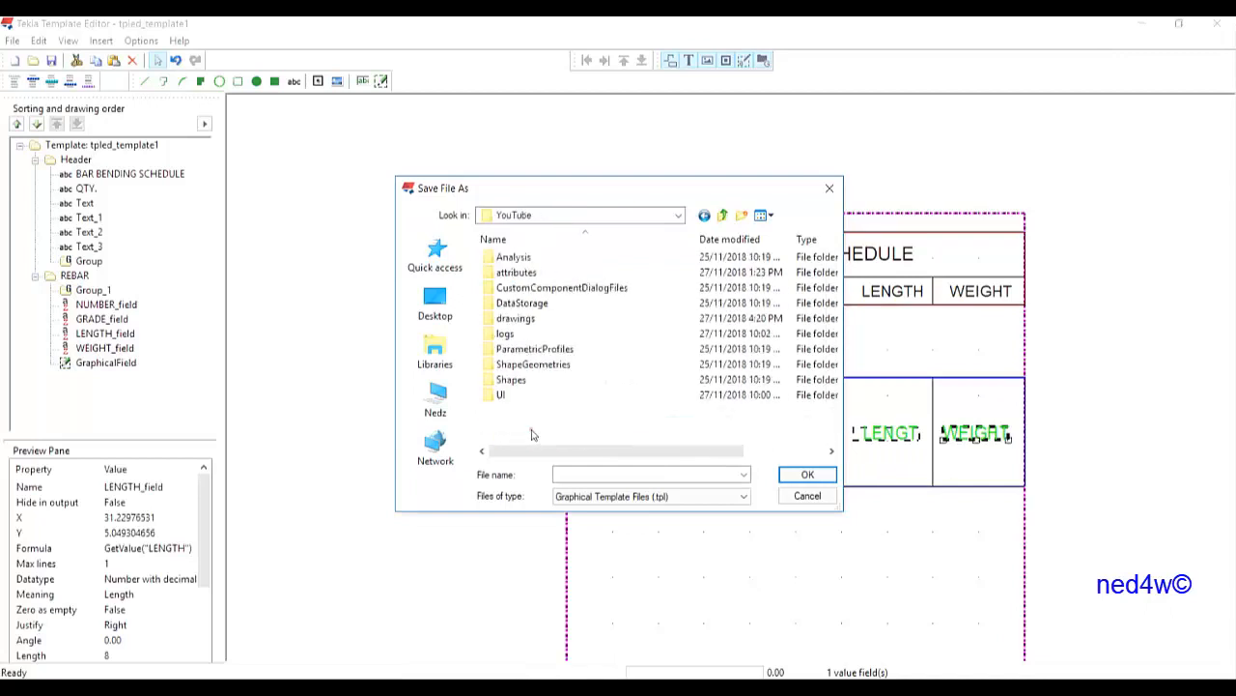
Name the graphical template file YOUTUBE_BBS and save it in the YouTube model folder
{"action": "left_click", "coordinate": [572, 473]}
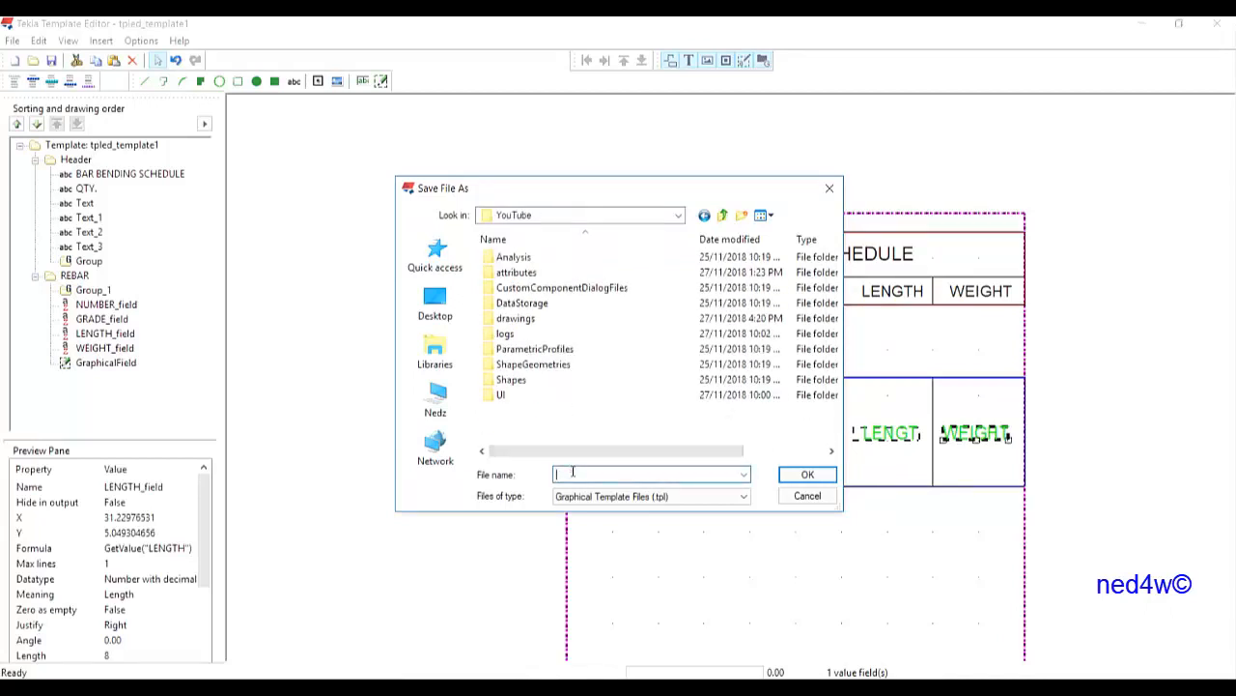
{"action": "type", "text": "YOUTUBE"}
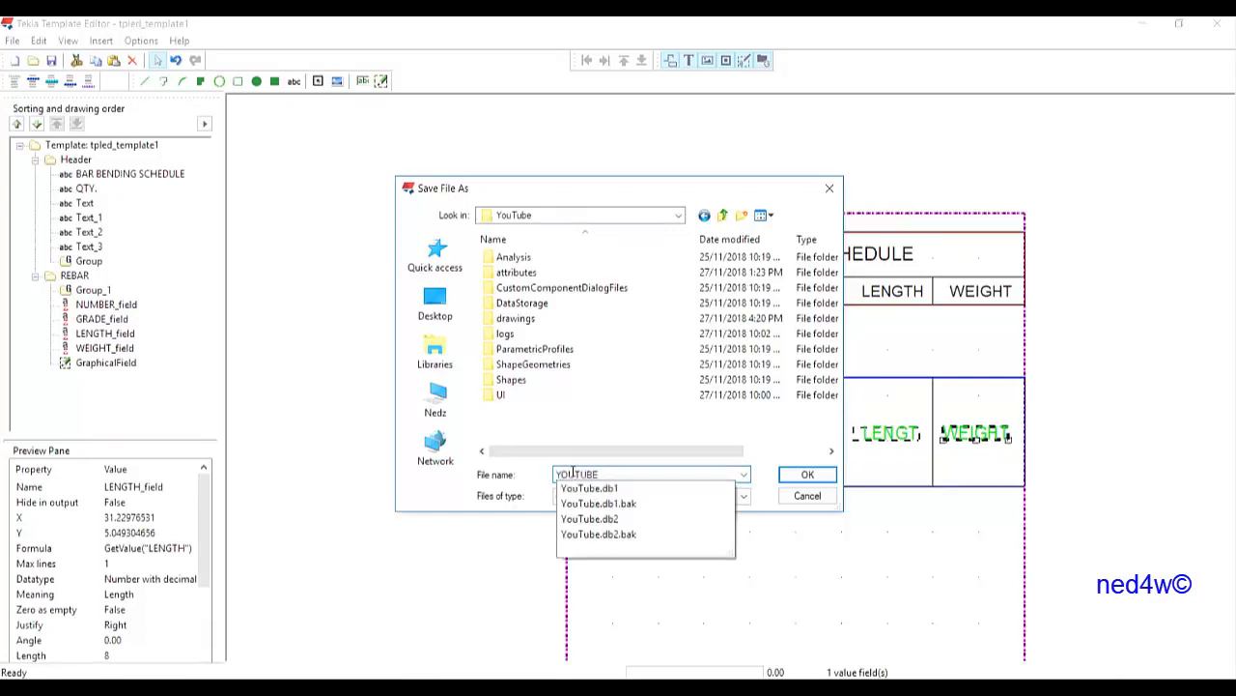
{"action": "type", "text": "BBS"}
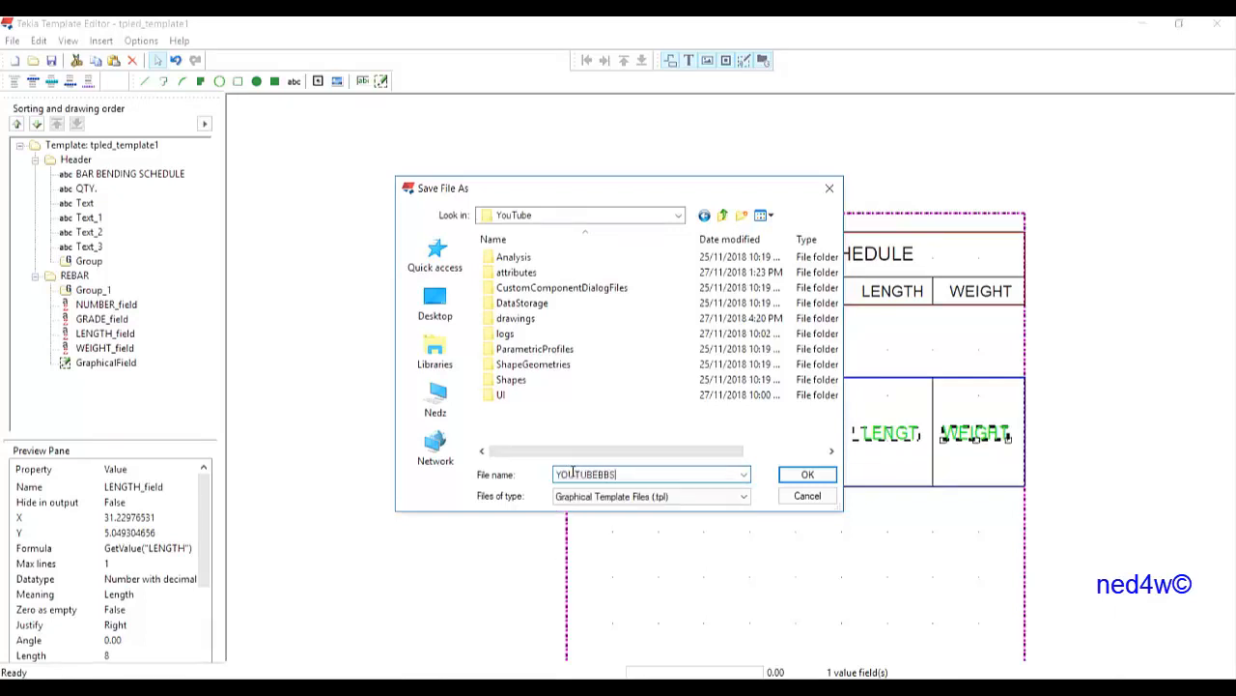
{"action": "key", "text": "BackSpace"}
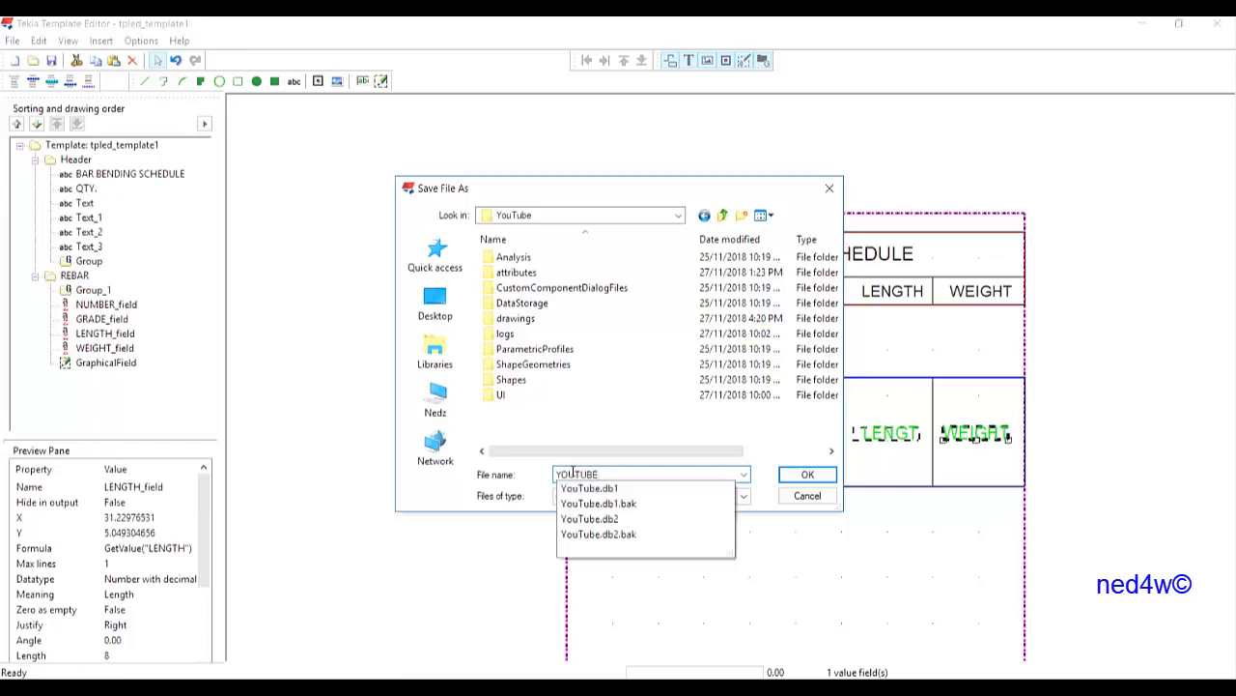
{"action": "type", "text": "_BBS"}
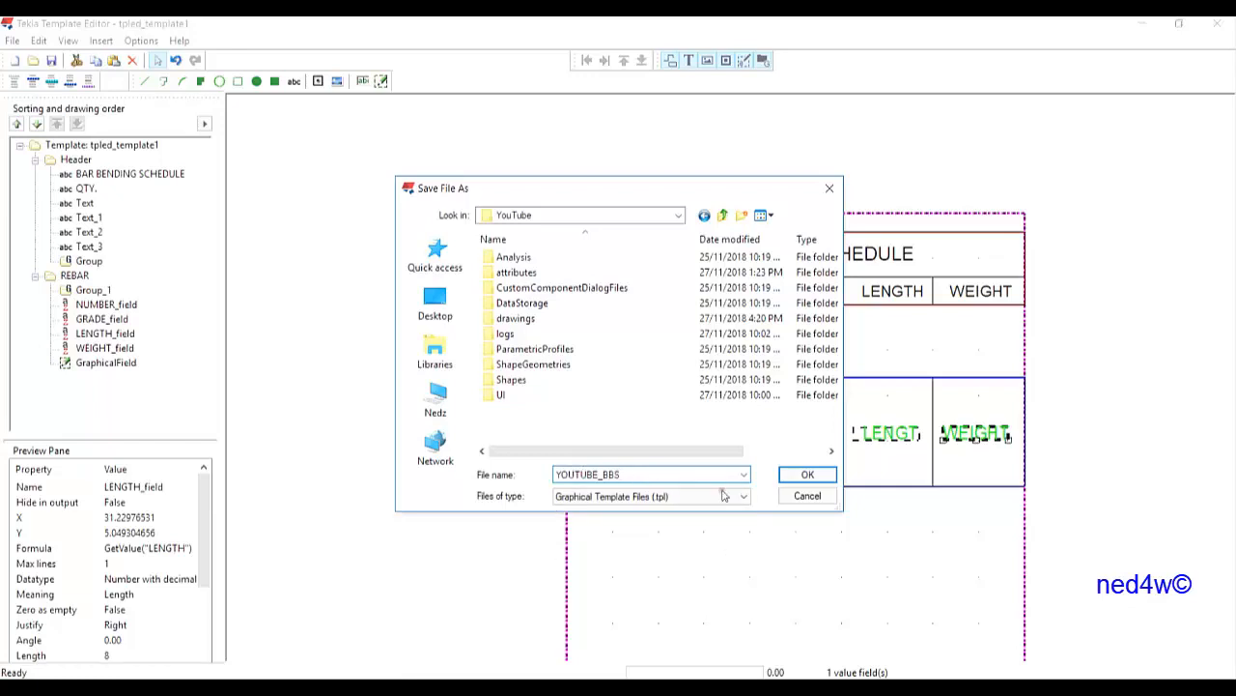
{"action": "left_click", "coordinate": [808, 475]}
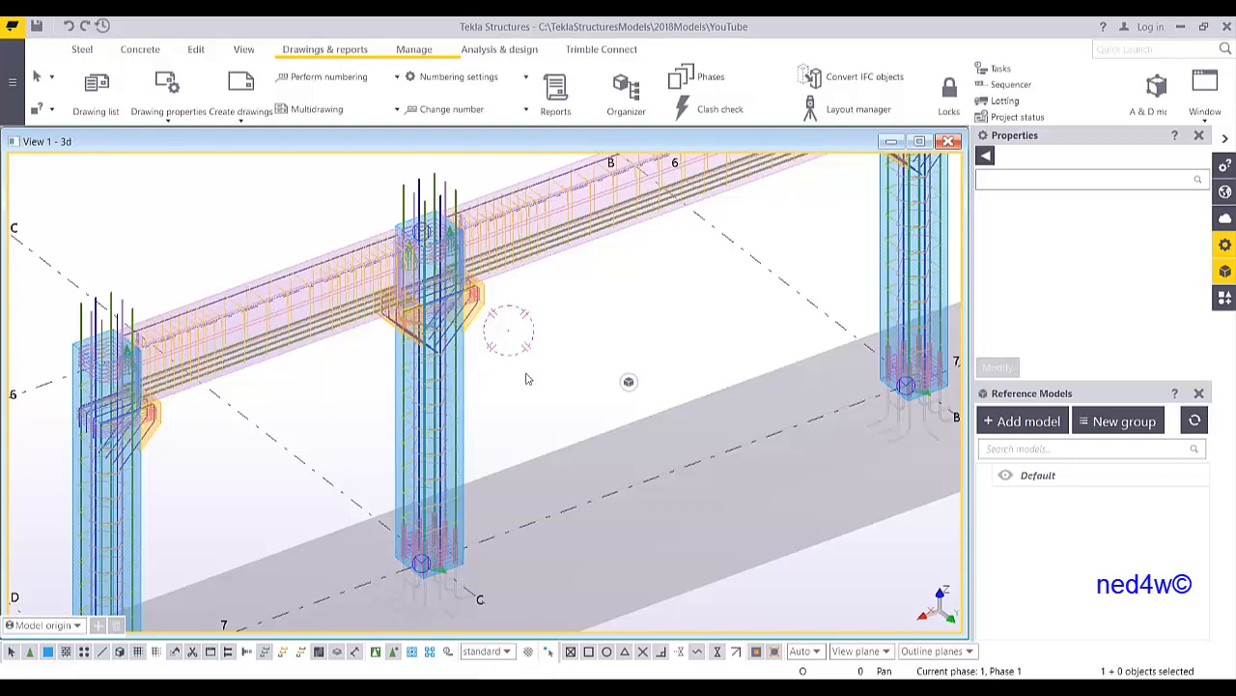
Switch to Tekla Structures and add a new drawing layout named youtube
{"action": "left_click", "coordinate": [170, 107]}
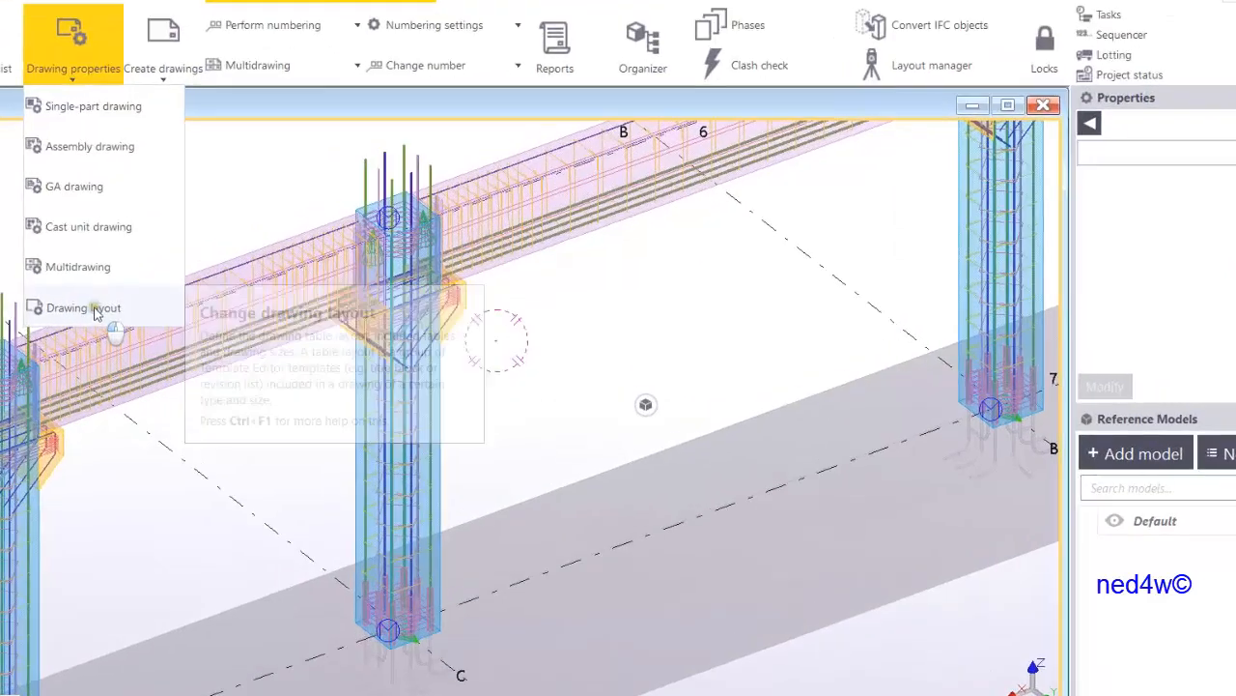
{"action": "left_click", "coordinate": [187, 307]}
{"action": "left_click_drag", "start_coordinate": [415, 141], "coordinate": [461, 225]}
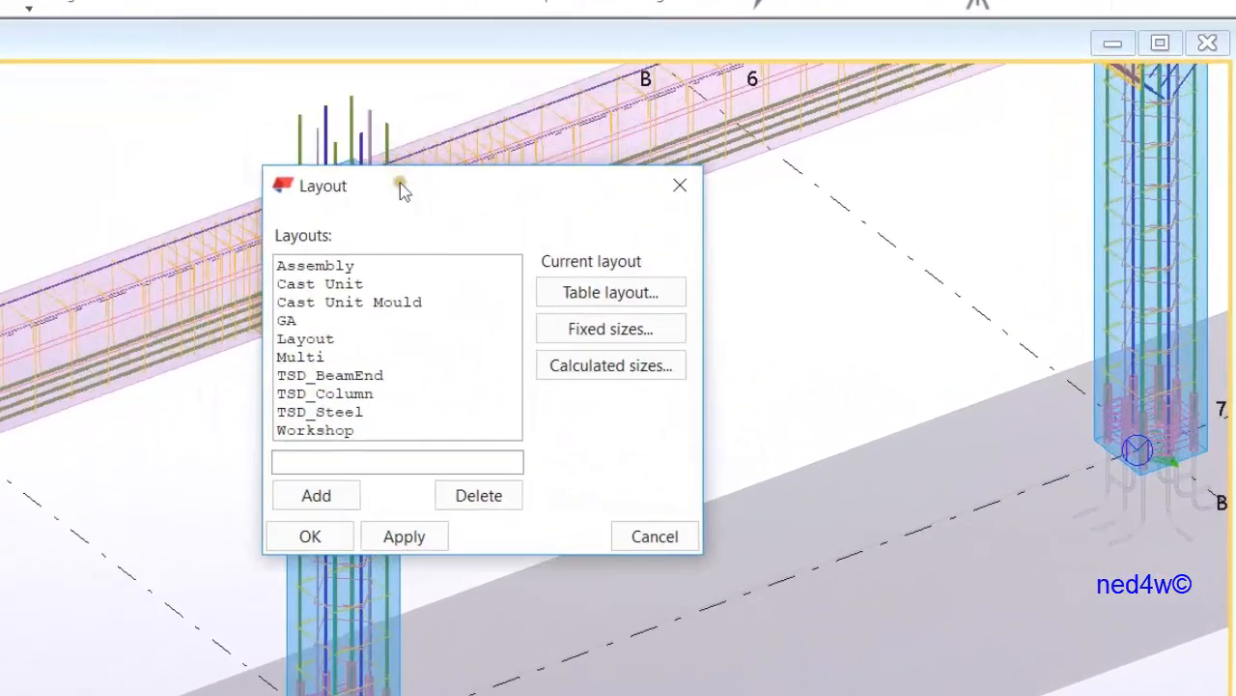
{"action": "left_click", "coordinate": [327, 468]}
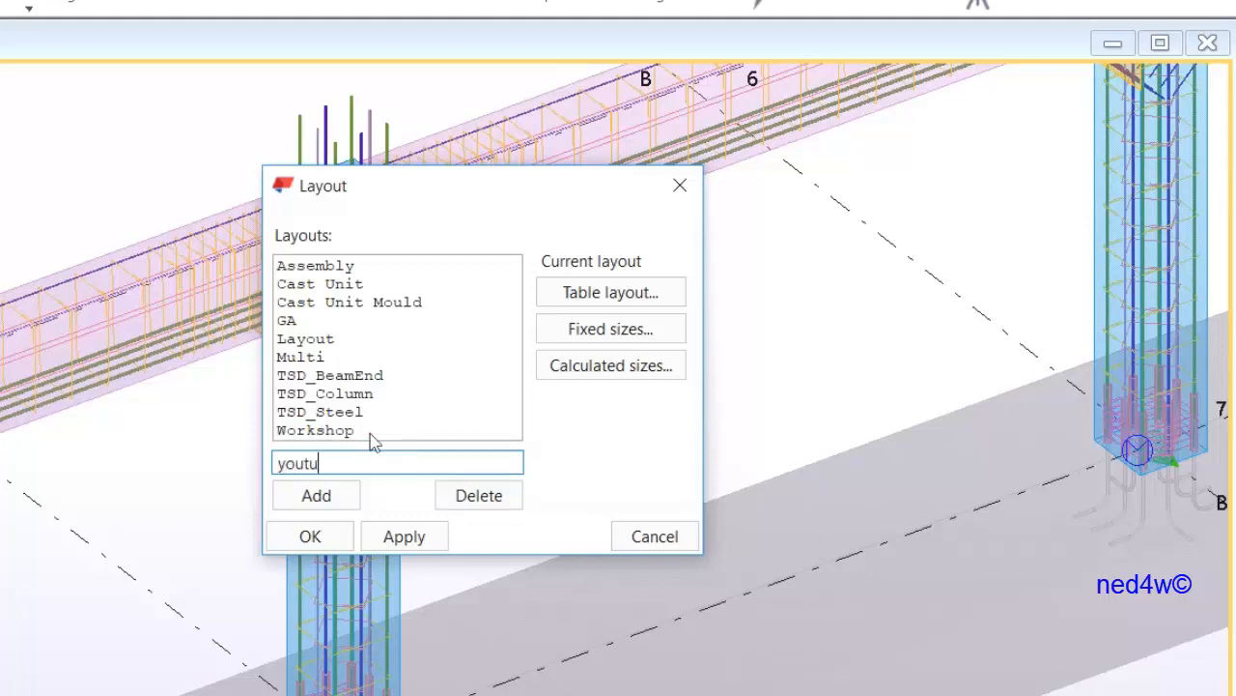
{"action": "left_click", "coordinate": [338, 497]}
{"action": "scroll", "coordinate": [391, 375], "scroll_direction": "down", "scroll_amount": 1}
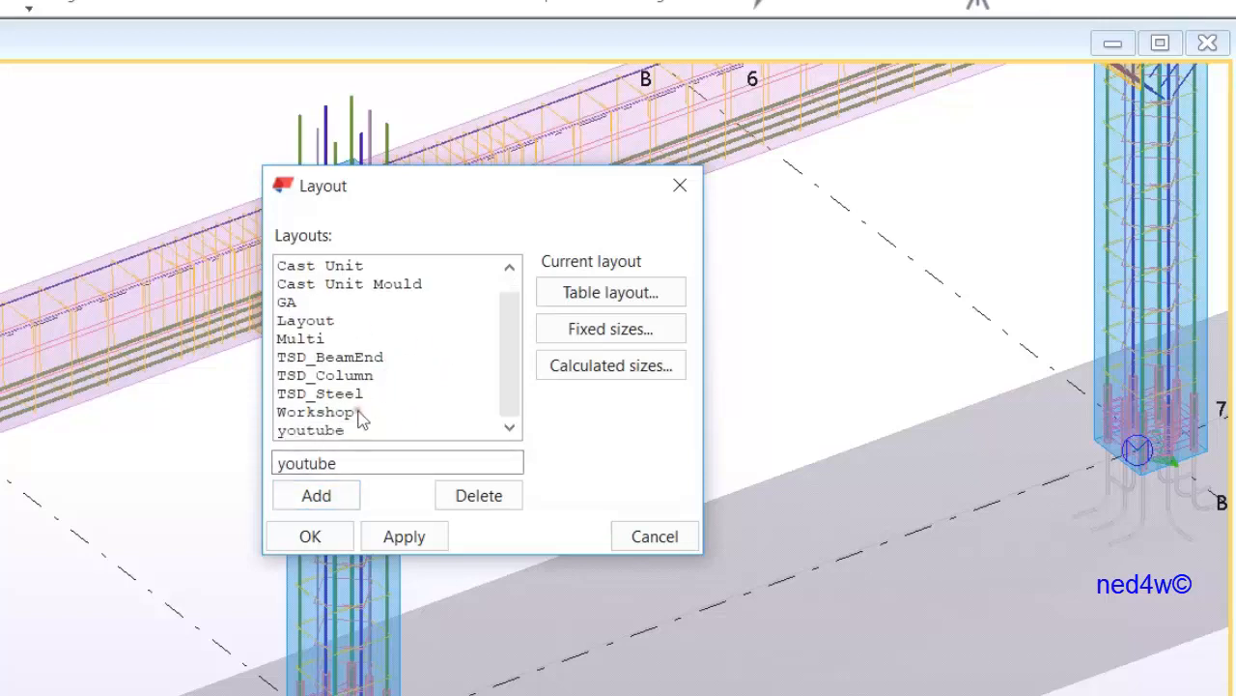
Add a table layout named A3 to the youtube layout, with width and height margins and horizontal and vertical spaces of 5
{"action": "left_click", "coordinate": [333, 432]}
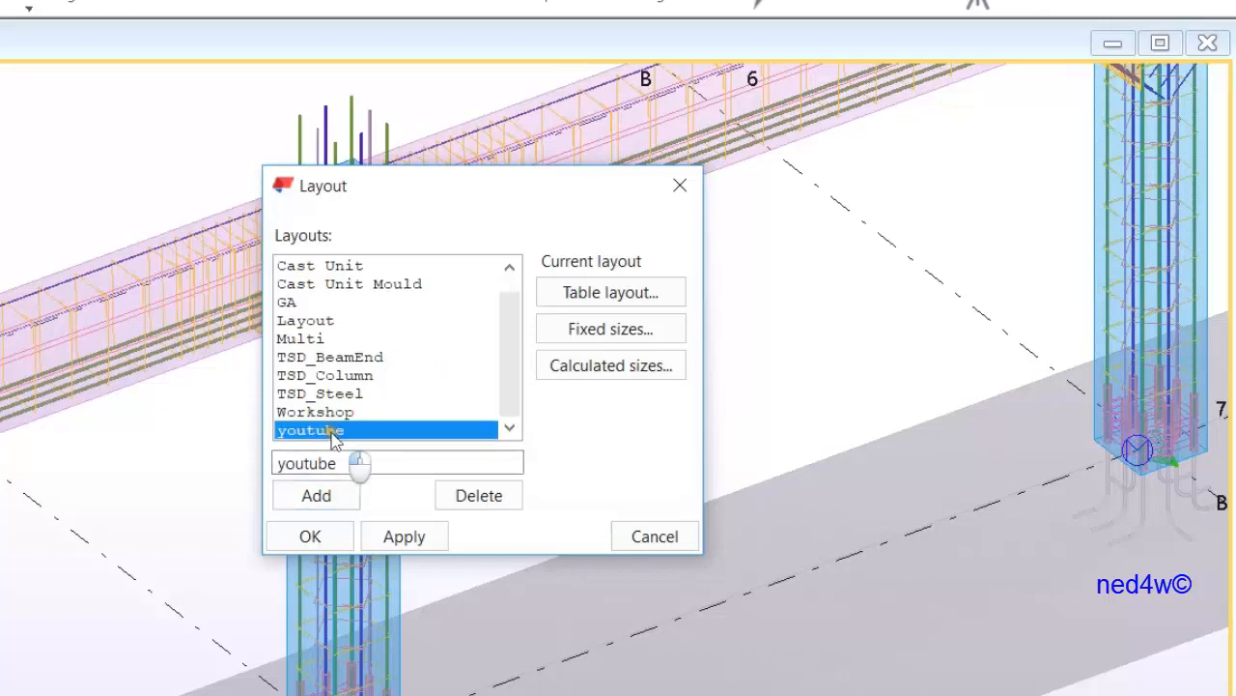
{"action": "left_click", "coordinate": [607, 294]}
{"action": "left_click_drag", "start_coordinate": [756, 92], "coordinate": [628, 125]}
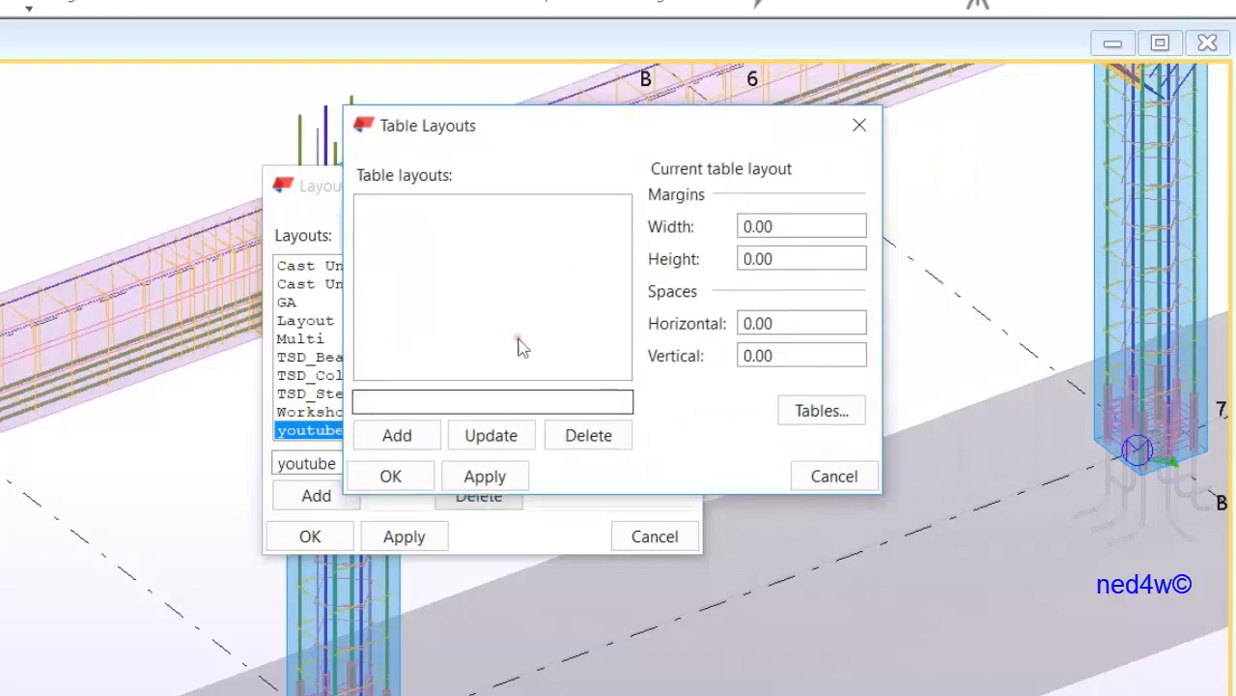
{"action": "left_click", "coordinate": [402, 398]}
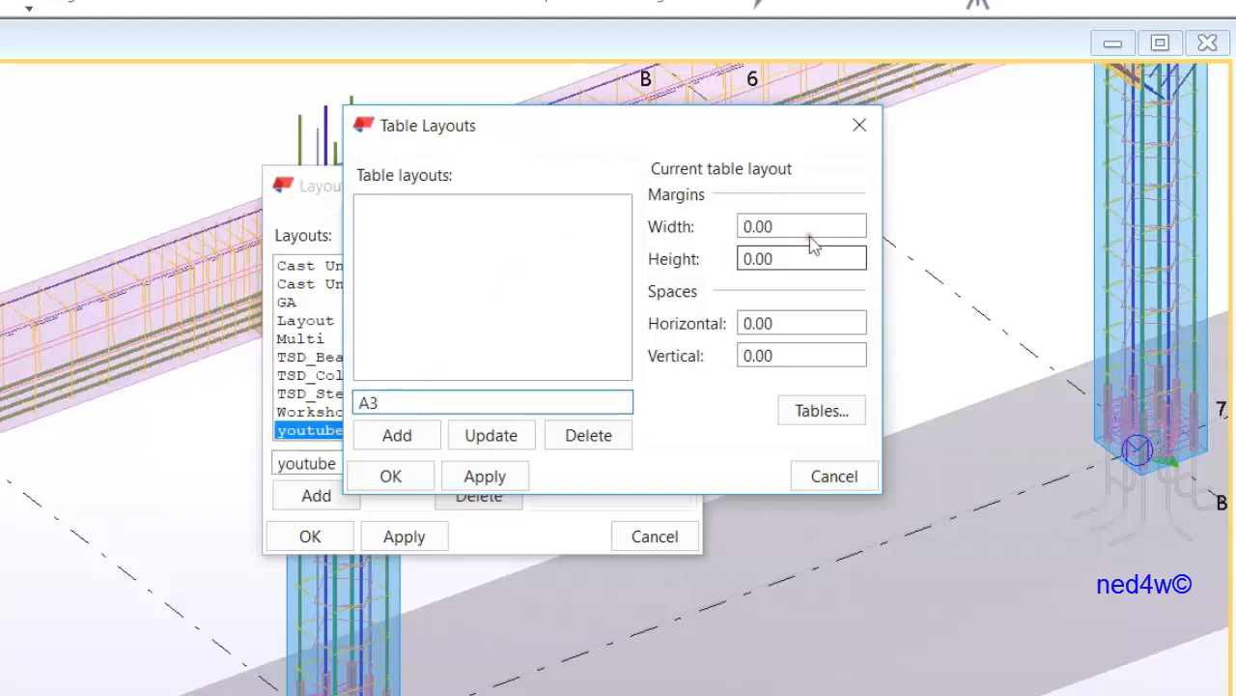
{"action": "double_click", "coordinate": [768, 227]}
{"action": "type", "text": "5"}
{"action": "key", "text": "Tab"}
{"action": "type", "text": "5"}
{"action": "key", "text": "Tab"}
{"action": "type", "text": "5"}
{"action": "key", "text": "Tab"}
{"action": "type", "text": "5"}
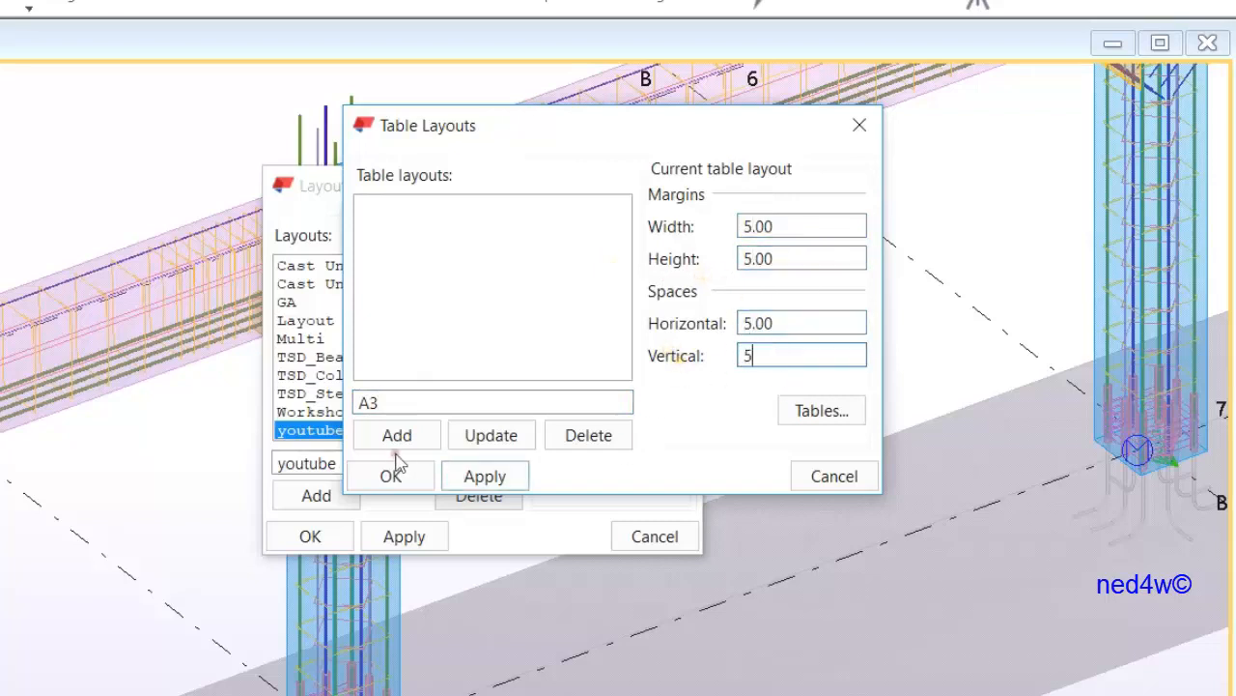
{"action": "left_click", "coordinate": [403, 434]}
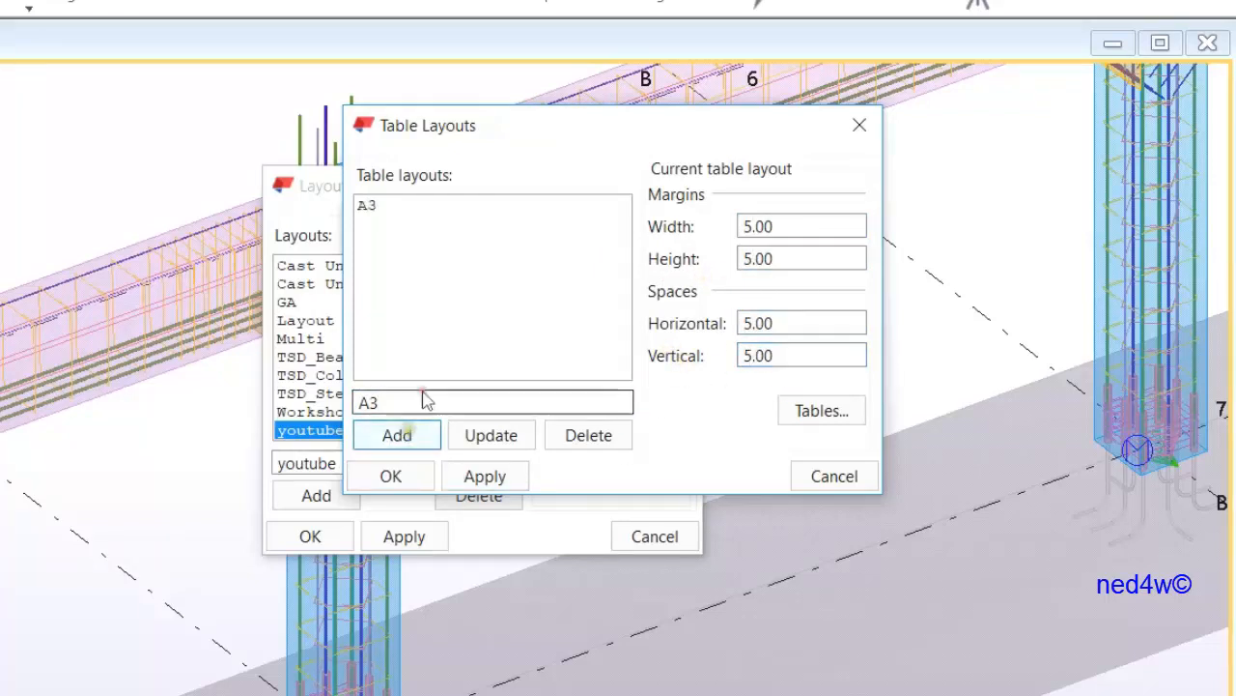
Add YOUTUBE_BBS to the chosen tables of the A3 table layout and make it the current table
{"action": "left_click", "coordinate": [387, 207]}
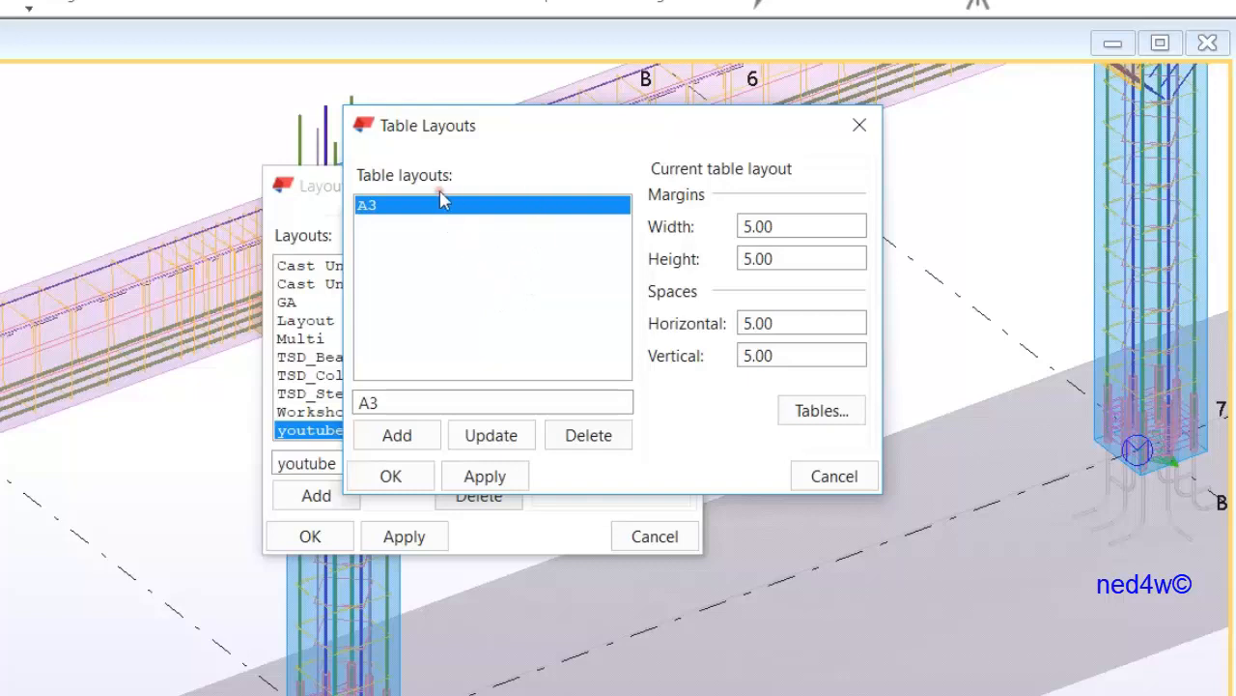
{"action": "left_click", "coordinate": [824, 423]}
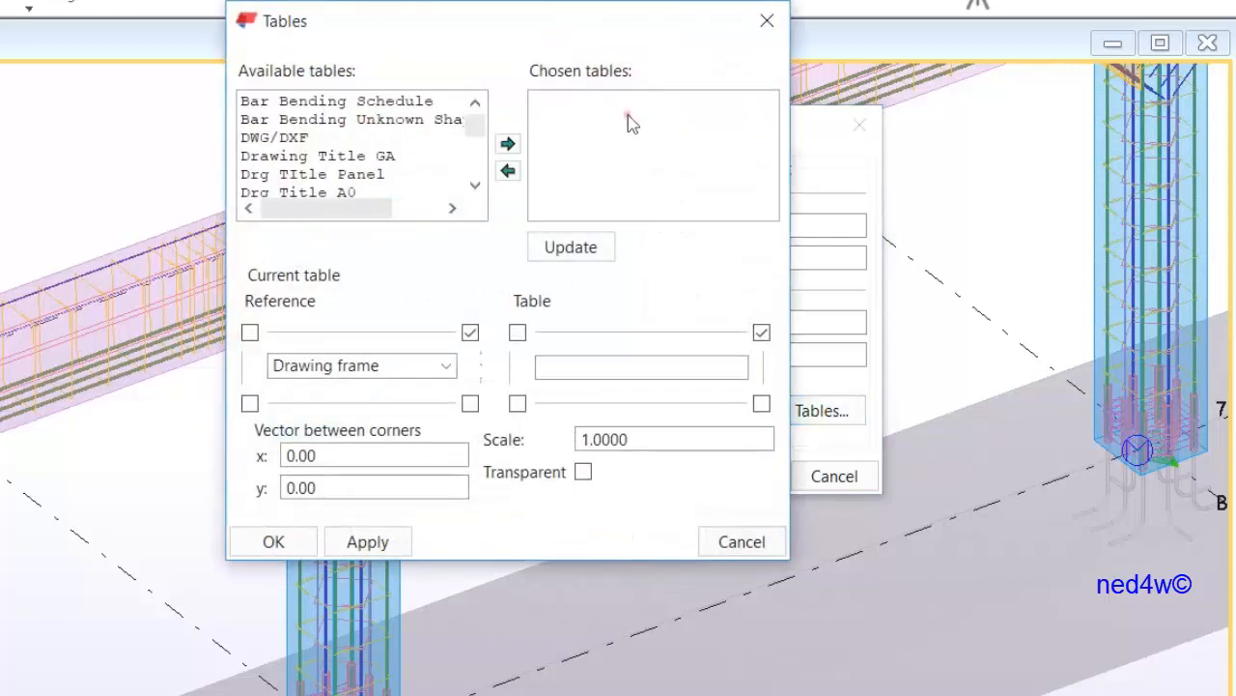
{"action": "left_click_drag", "start_coordinate": [650, 39], "coordinate": [729, 90]}
{"action": "left_click_drag", "start_coordinate": [554, 178], "coordinate": [553, 226]}
{"action": "left_click", "coordinate": [372, 172]}
{"action": "key", "text": "Home"}
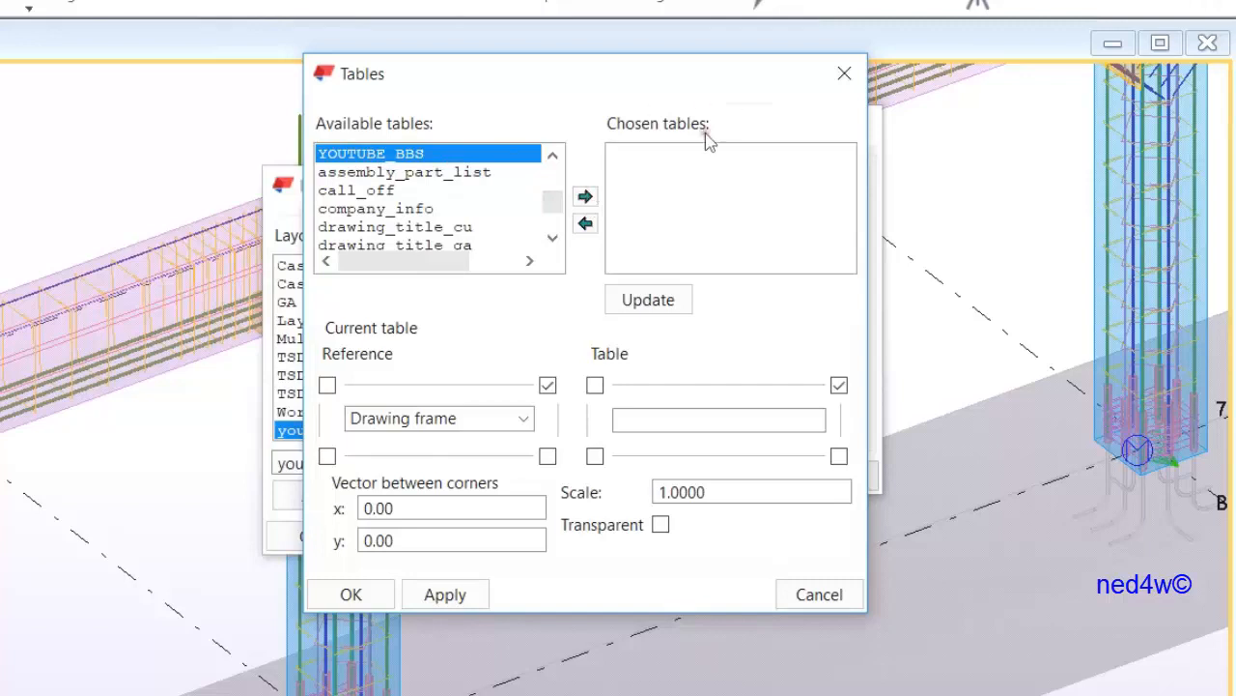
{"action": "left_click", "coordinate": [583, 198]}
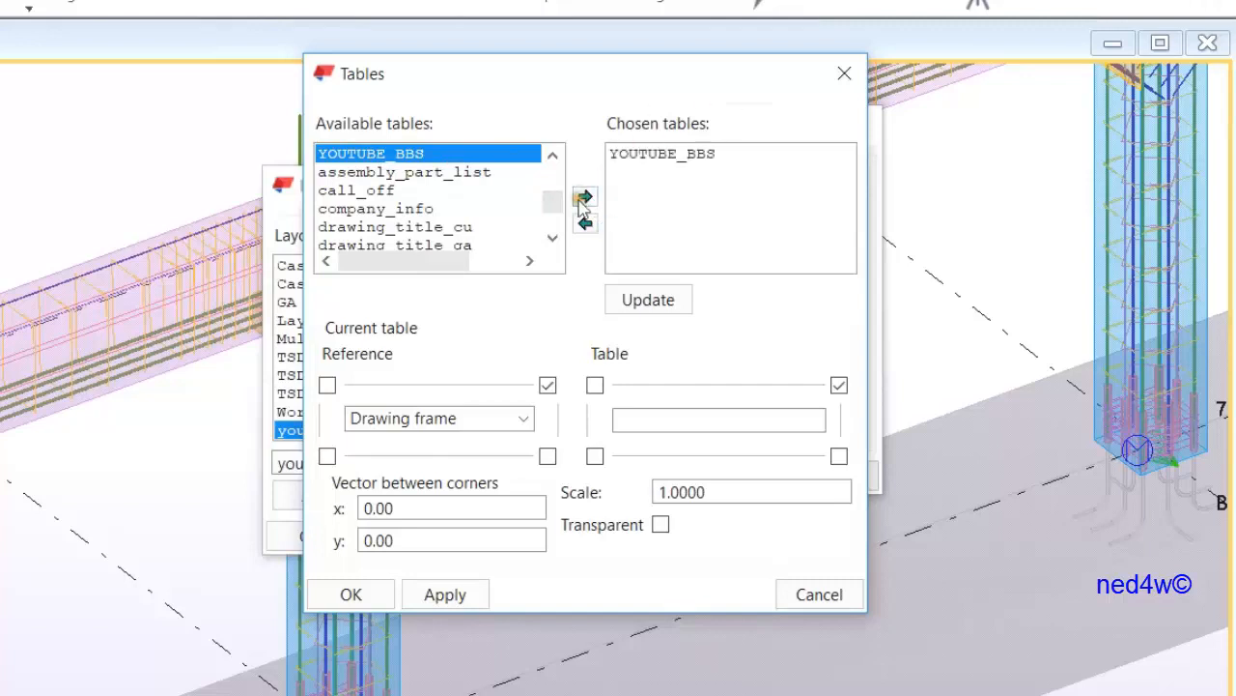
{"action": "left_click", "coordinate": [674, 154]}
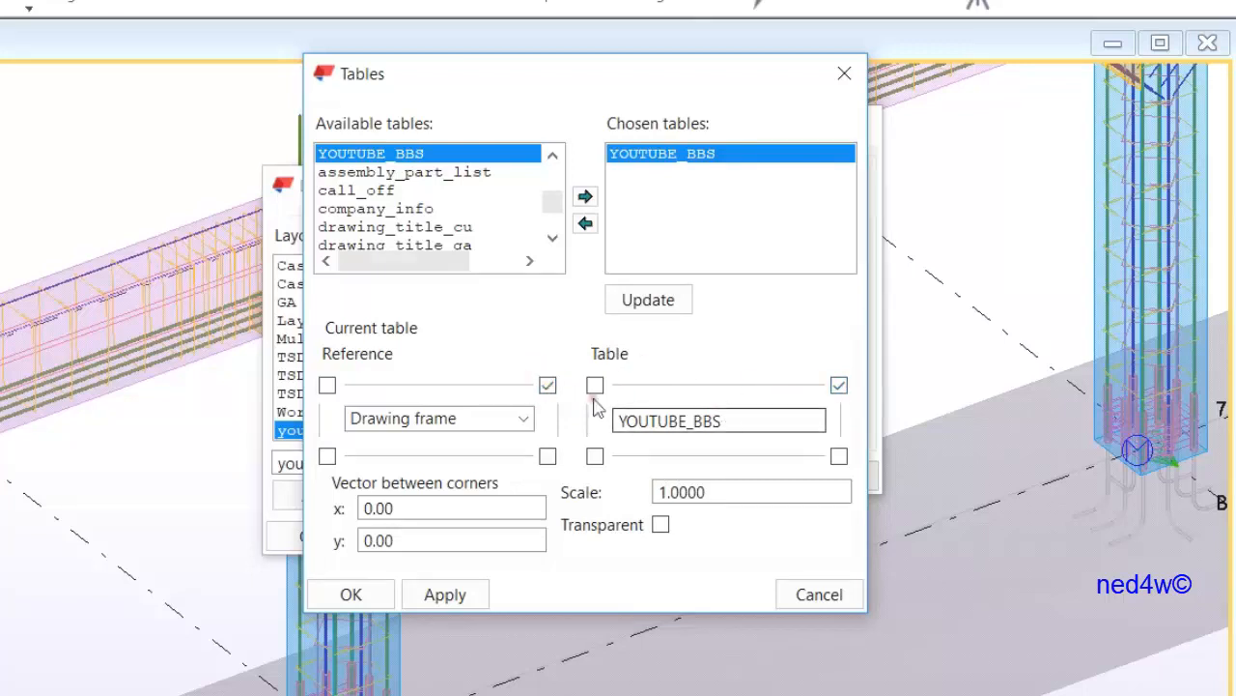
Anchor the upper-right corner of the YOUTUBE_BBS table to the upper-right corner of the drawing frame and update the table
{"action": "left_click", "coordinate": [546, 378]}
{"action": "left_click", "coordinate": [547, 384]}
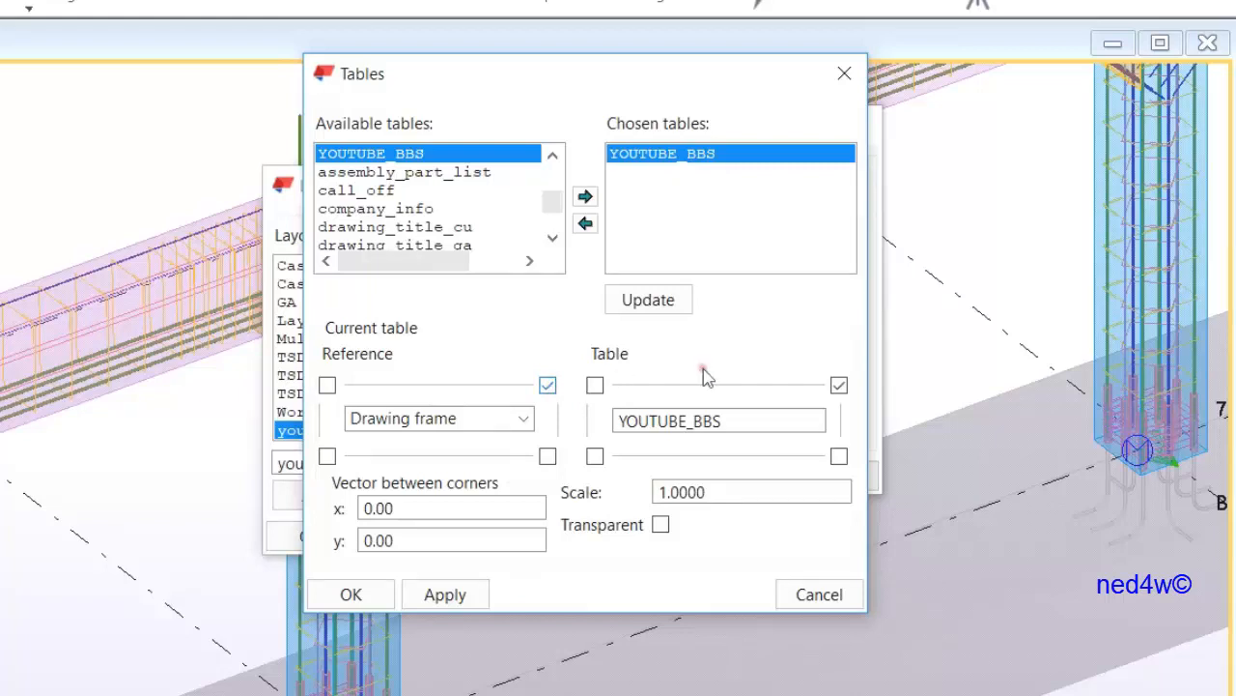
{"action": "left_click", "coordinate": [640, 419]}
{"action": "left_click", "coordinate": [327, 456]}
{"action": "left_click", "coordinate": [548, 386]}
{"action": "left_click", "coordinate": [596, 456]}
{"action": "left_click", "coordinate": [838, 386]}
{"action": "left_click", "coordinate": [548, 385]}
{"action": "left_click", "coordinate": [326, 456]}
{"action": "left_click", "coordinate": [838, 385]}
{"action": "left_click", "coordinate": [595, 456]}
{"action": "left_click", "coordinate": [595, 456]}
{"action": "left_click", "coordinate": [653, 299]}
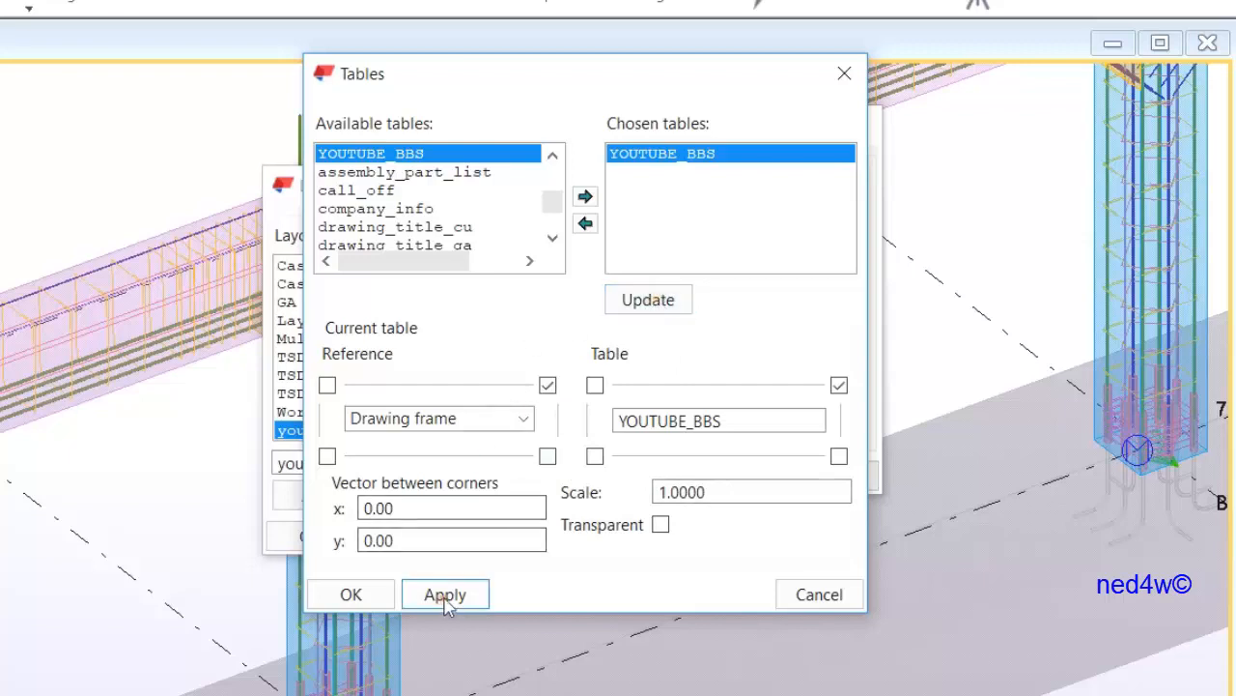
Accept the table settings, the A3 table layout and the youtube drawing layout
{"action": "left_click", "coordinate": [351, 594]}
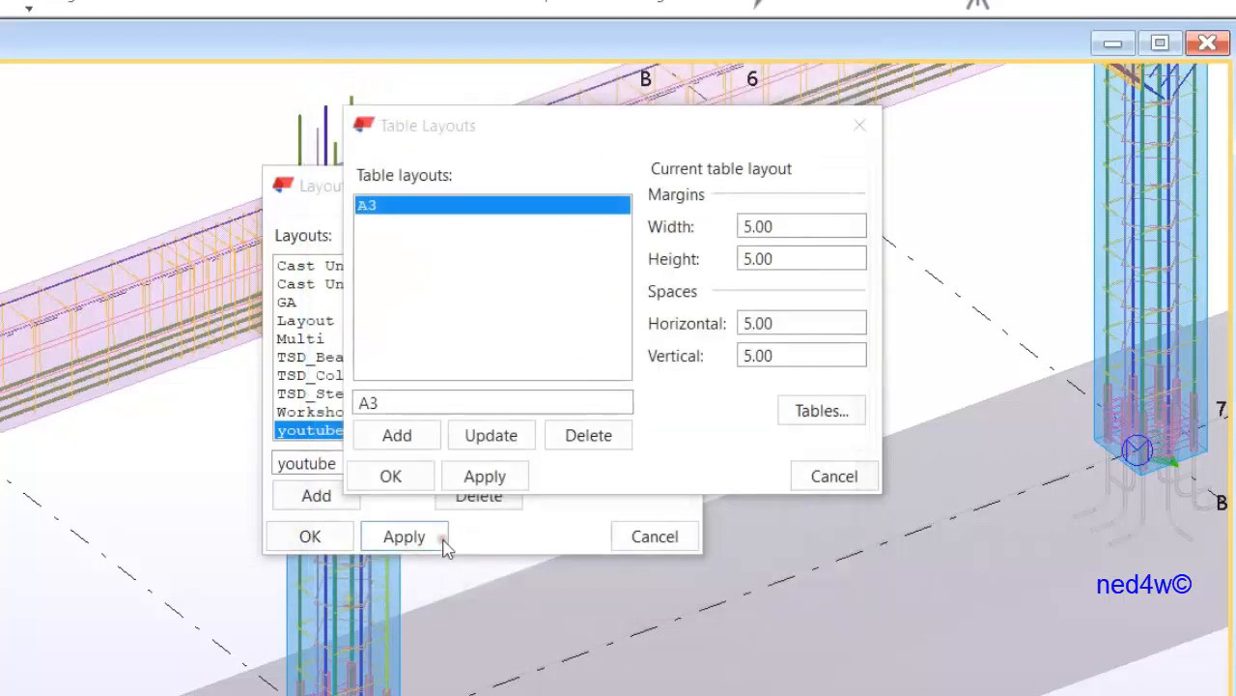
{"action": "left_click", "coordinate": [483, 474]}
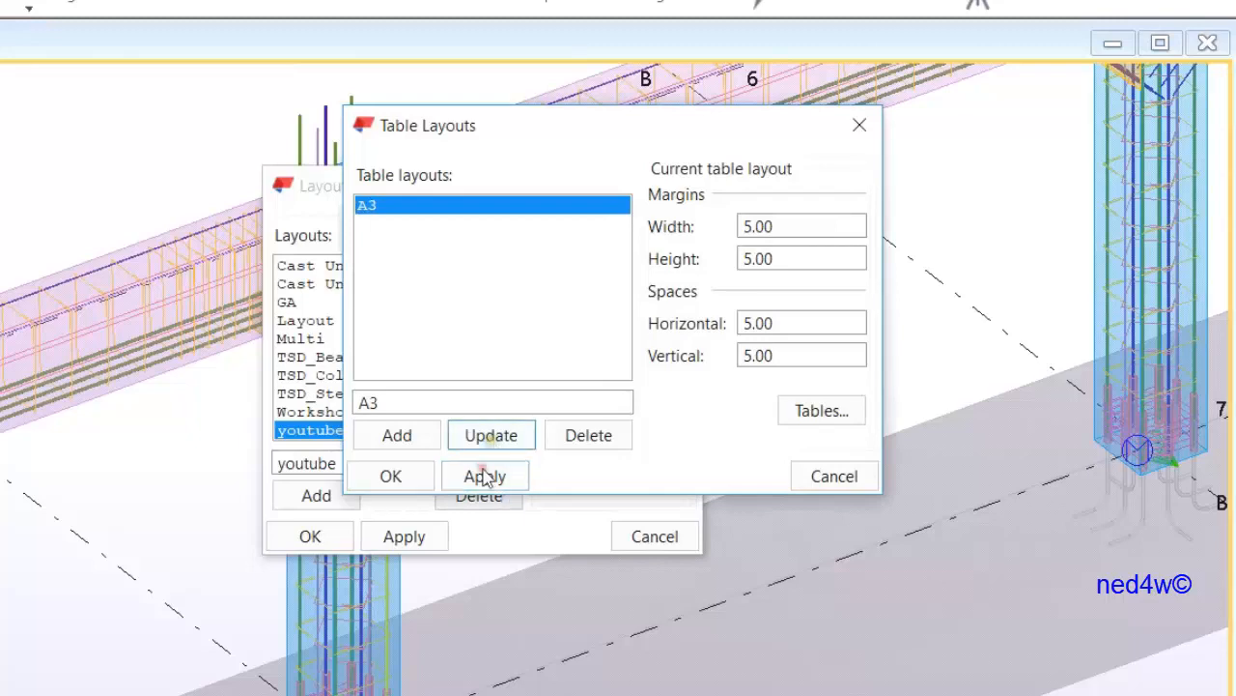
{"action": "left_click", "coordinate": [390, 476]}
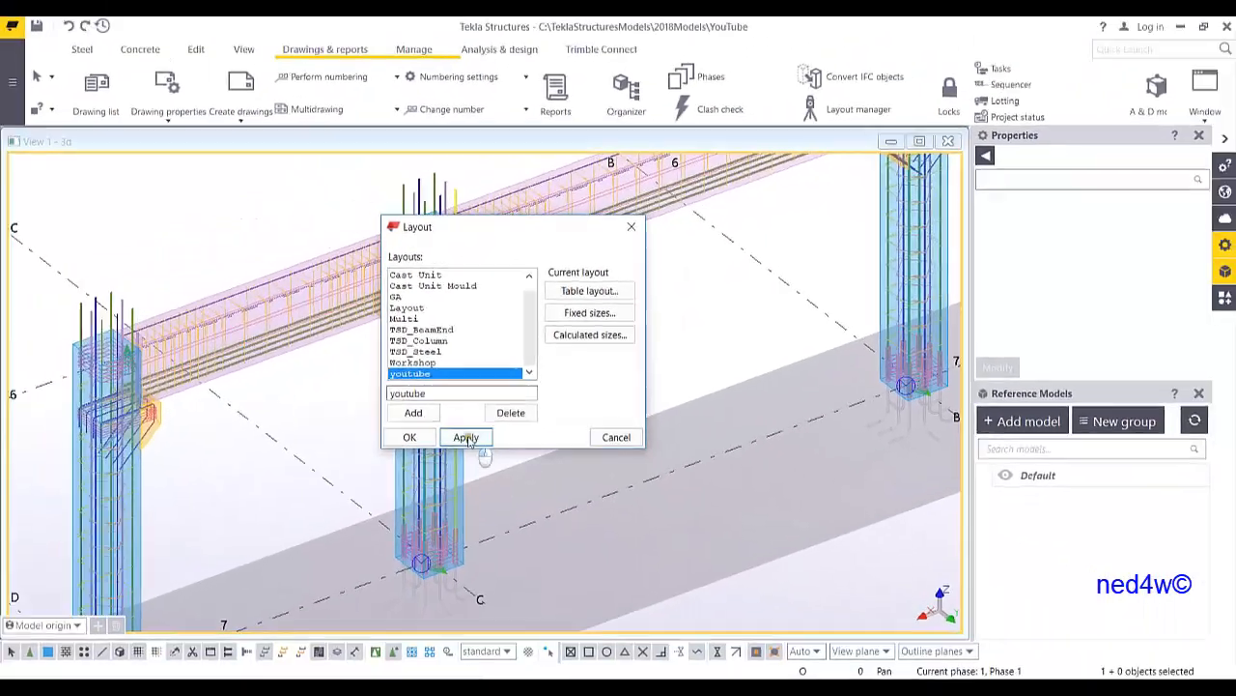
{"action": "left_click", "coordinate": [360, 486]}
Select the middle concrete column, load the Rebar cast unit drawing properties and set the drawing name to COLUMN REBAR DWG
{"action": "middle_click_drag", "start_coordinate": [459, 423], "coordinate": [521, 430], "text": "ctrl"}
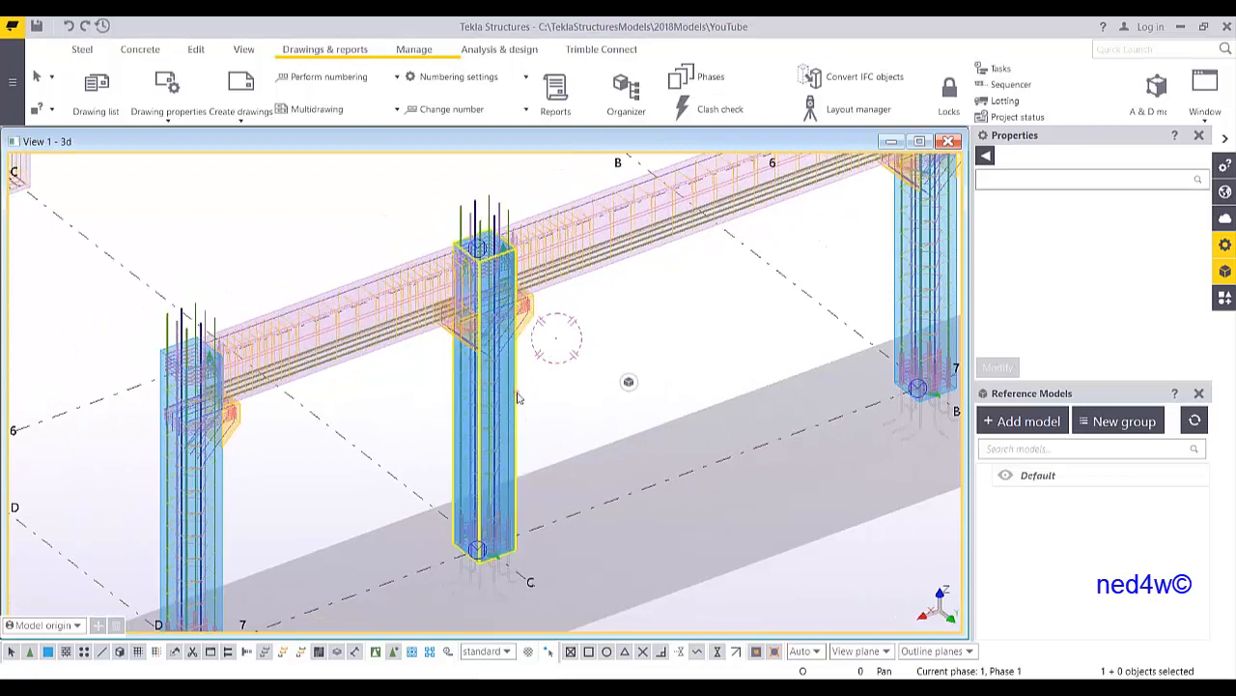
{"action": "left_click", "coordinate": [517, 394]}
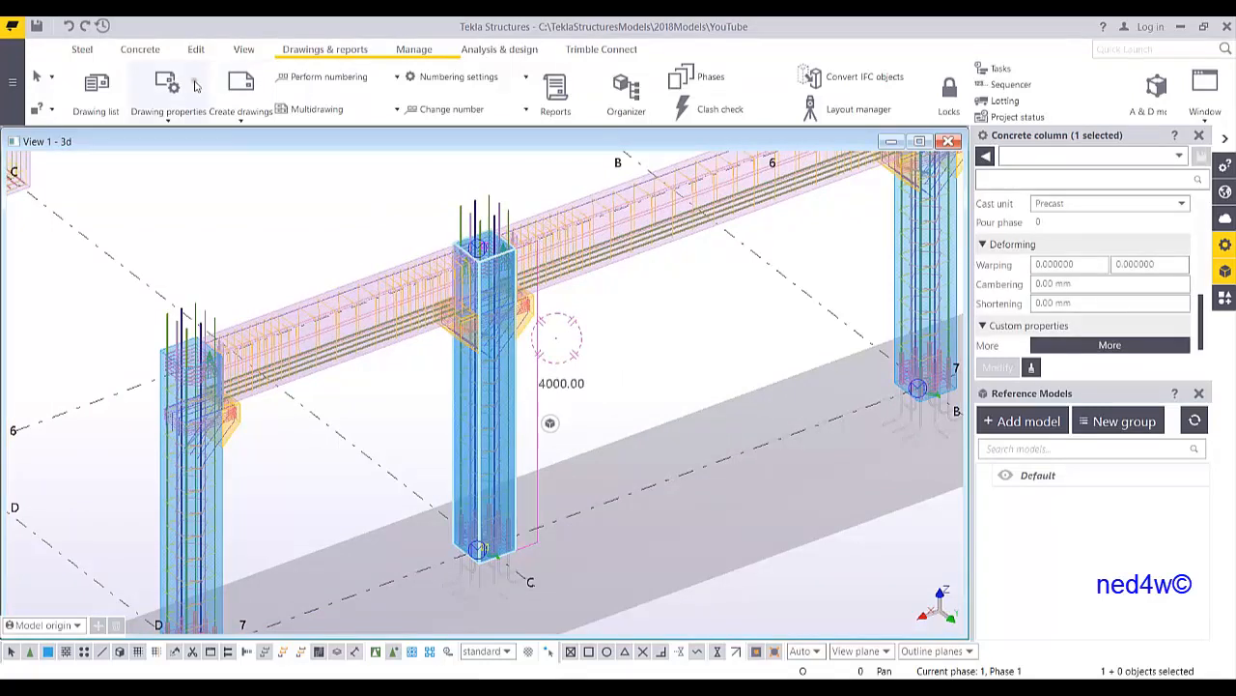
{"action": "left_click", "coordinate": [168, 105]}
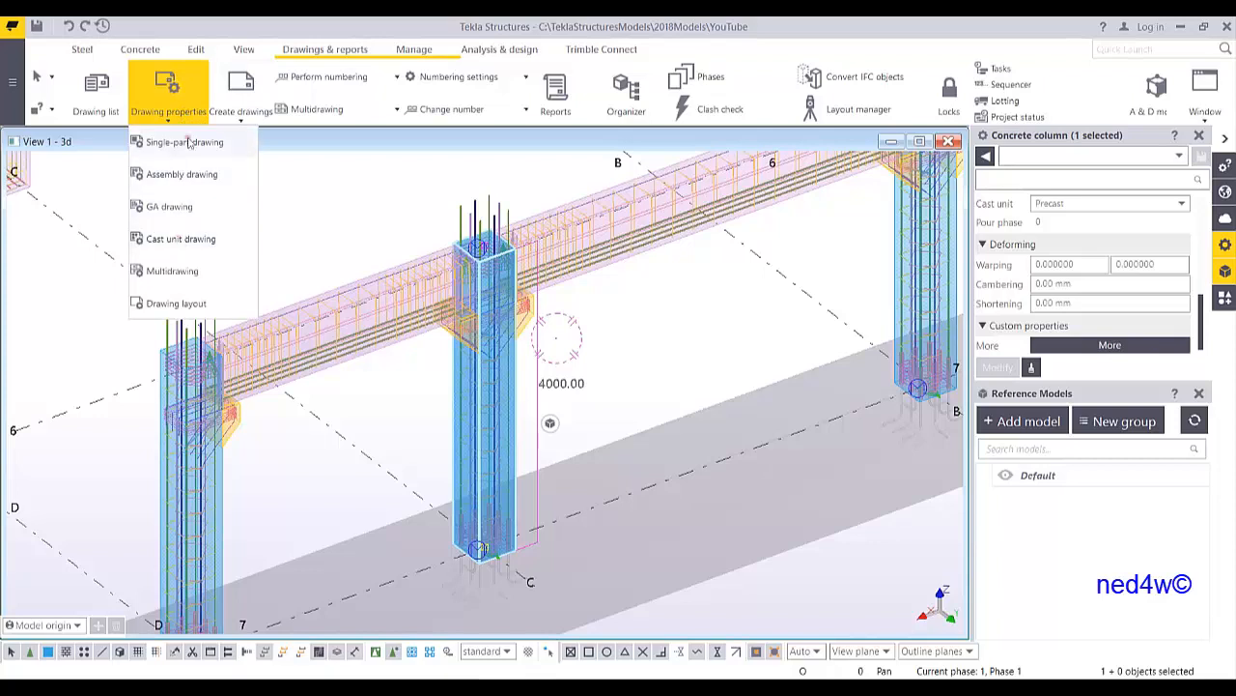
{"action": "left_click", "coordinate": [180, 240]}
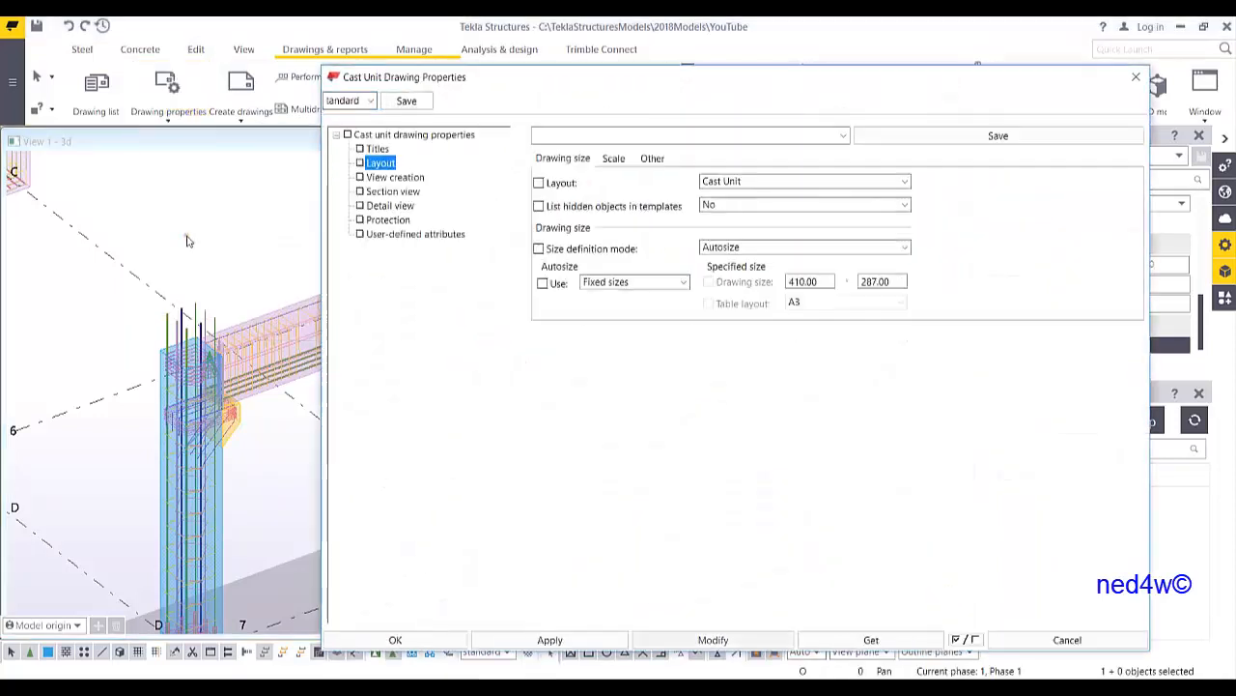
{"action": "left_click", "coordinate": [369, 101]}
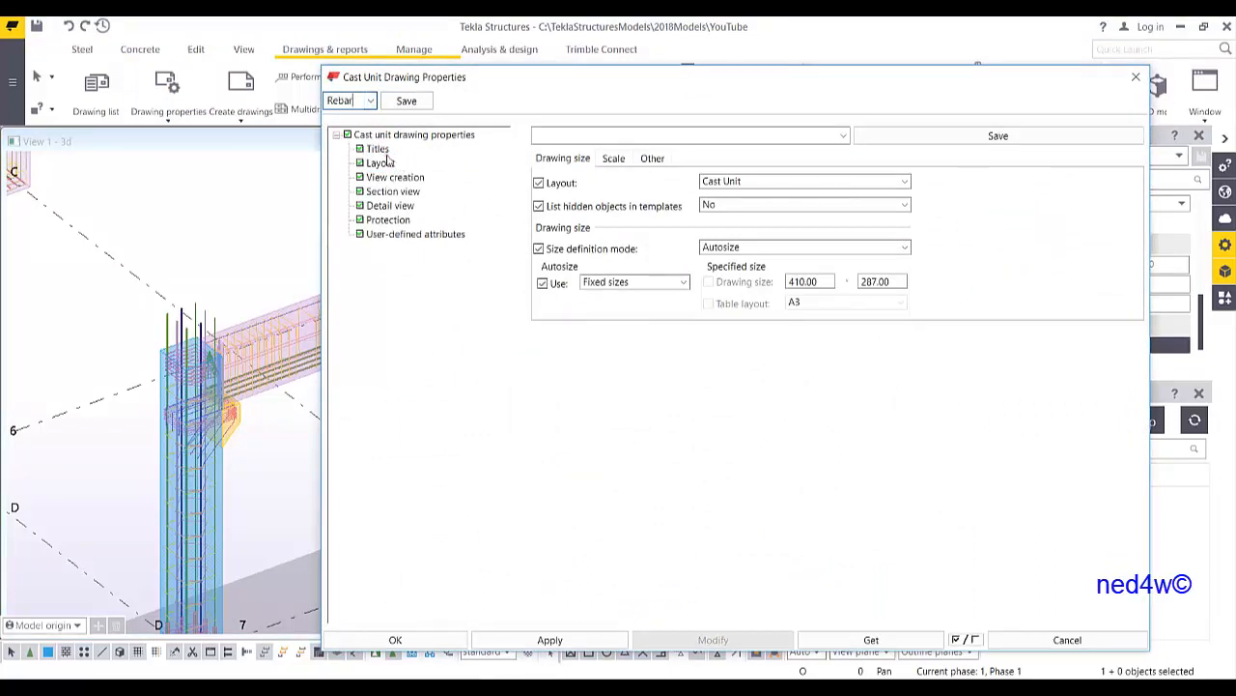
{"action": "left_click", "coordinate": [376, 149]}
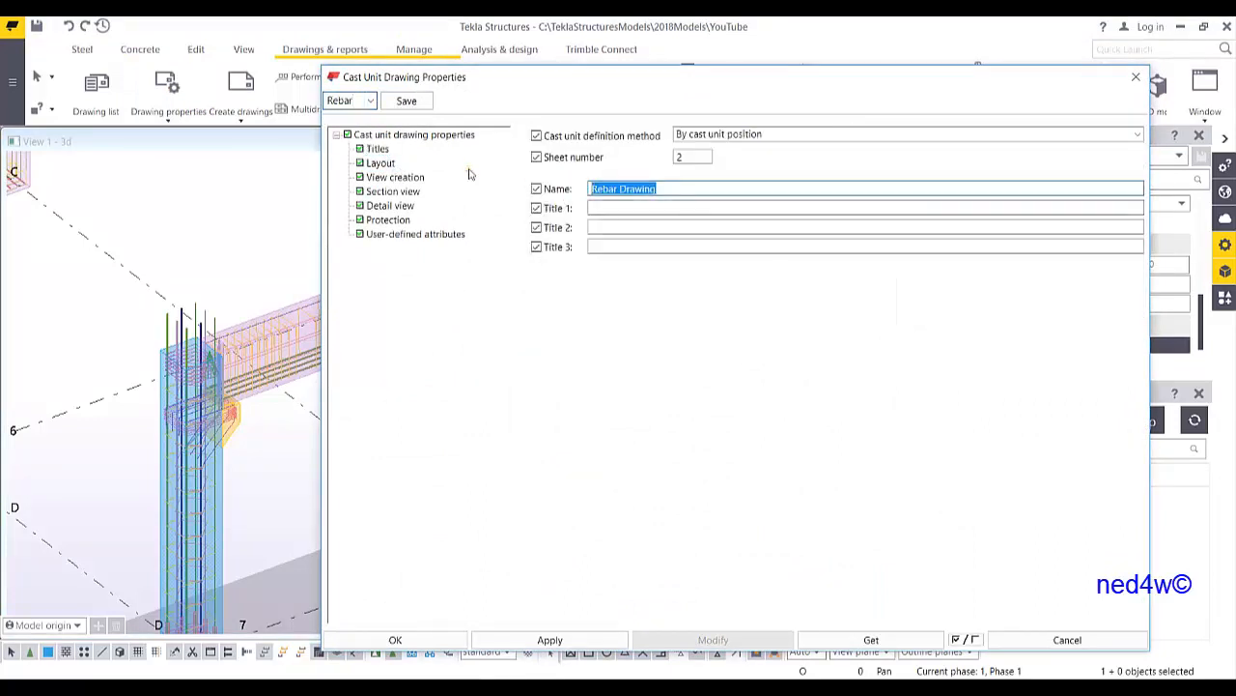
{"action": "type", "text": "co"}
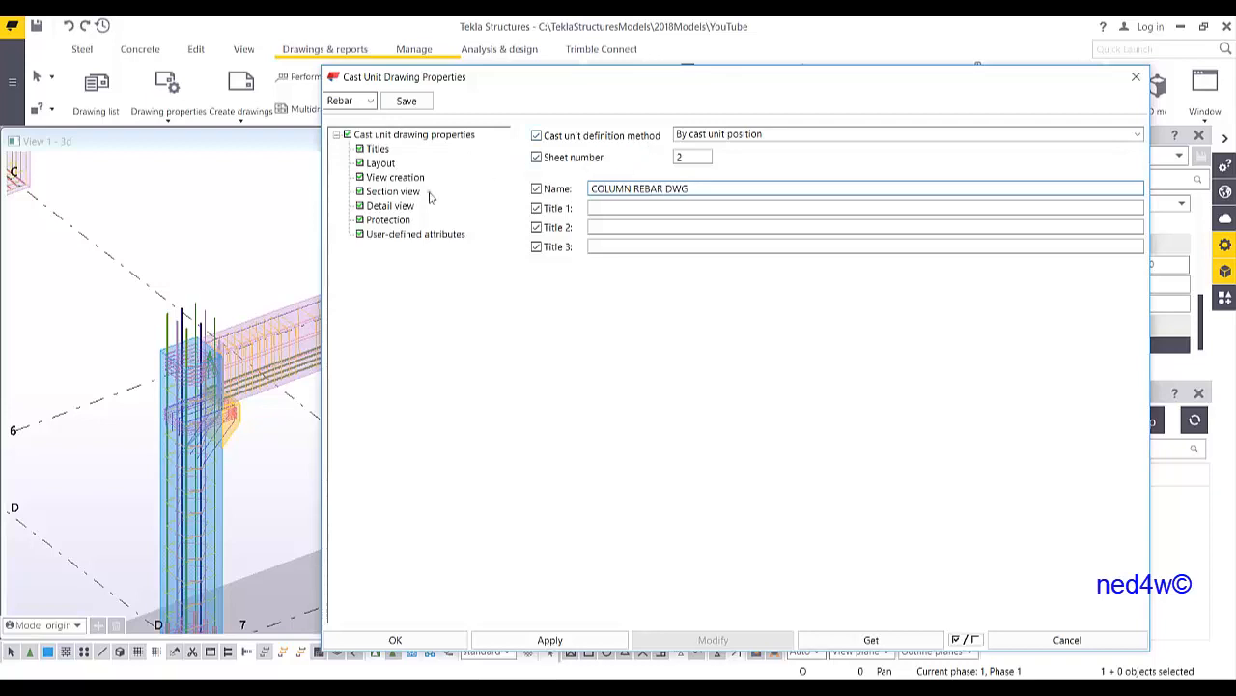
Set the cast unit drawing to the youtube layout with a specified size of 410 by 287 and table layout A3
{"action": "left_click", "coordinate": [382, 163]}
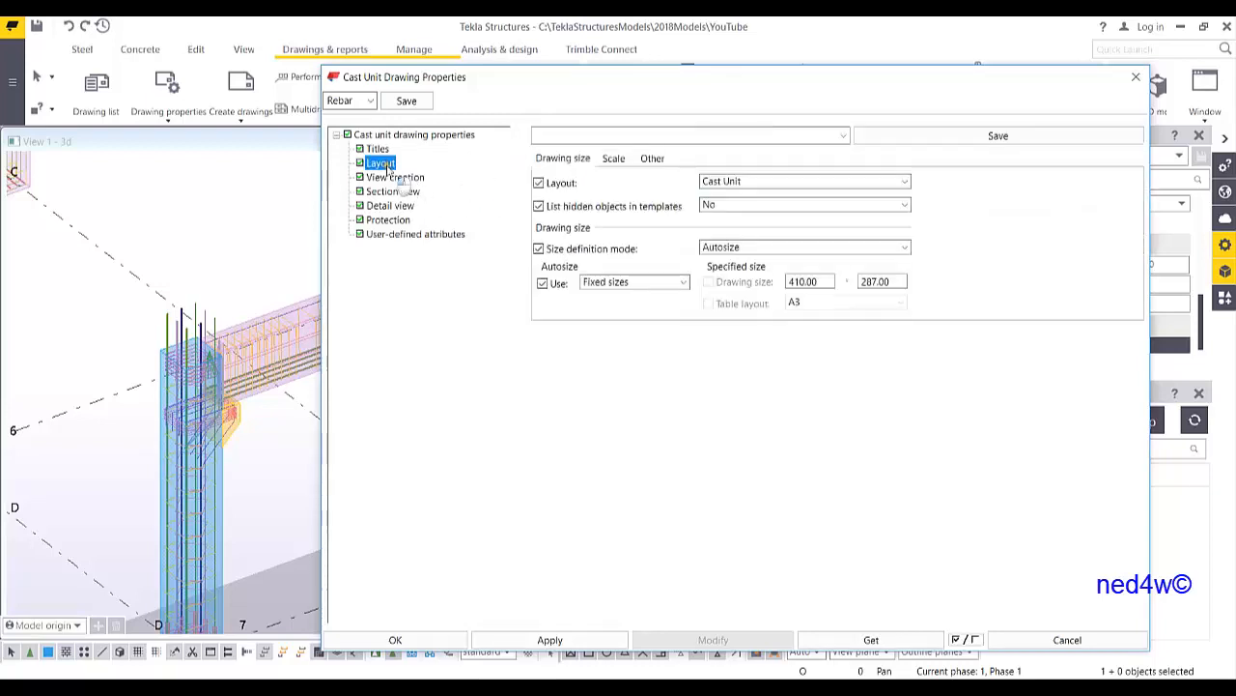
{"action": "left_click", "coordinate": [904, 183]}
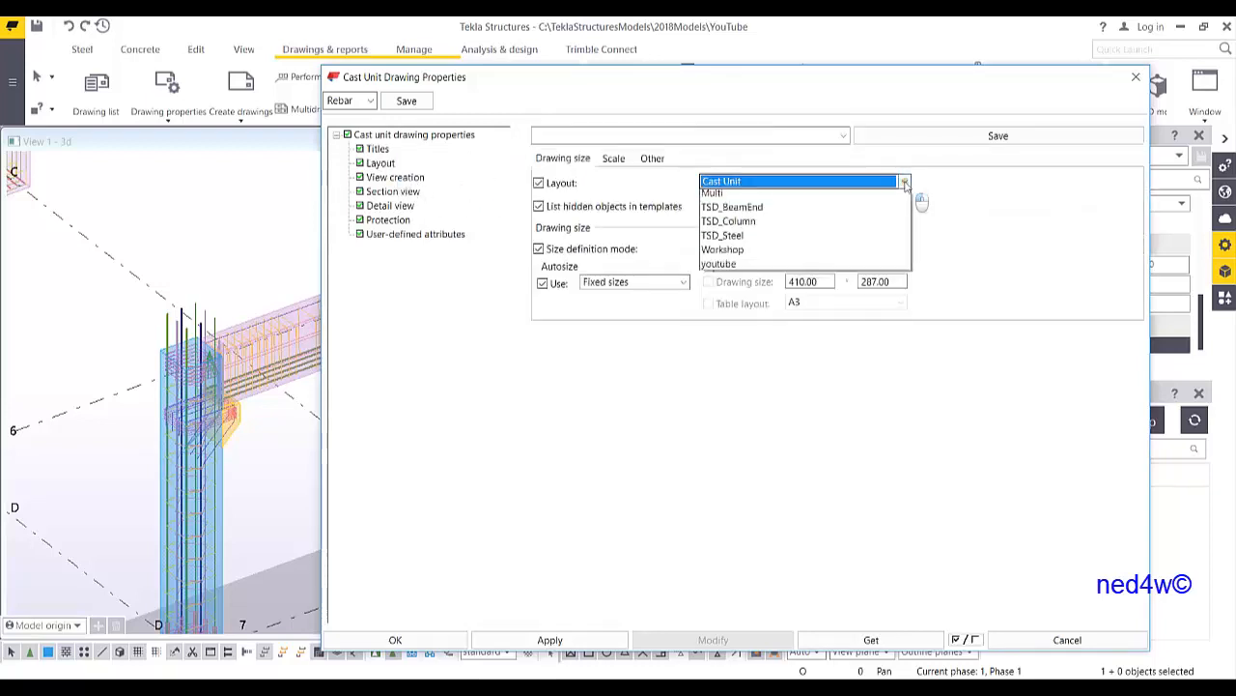
{"action": "left_click", "coordinate": [738, 354]}
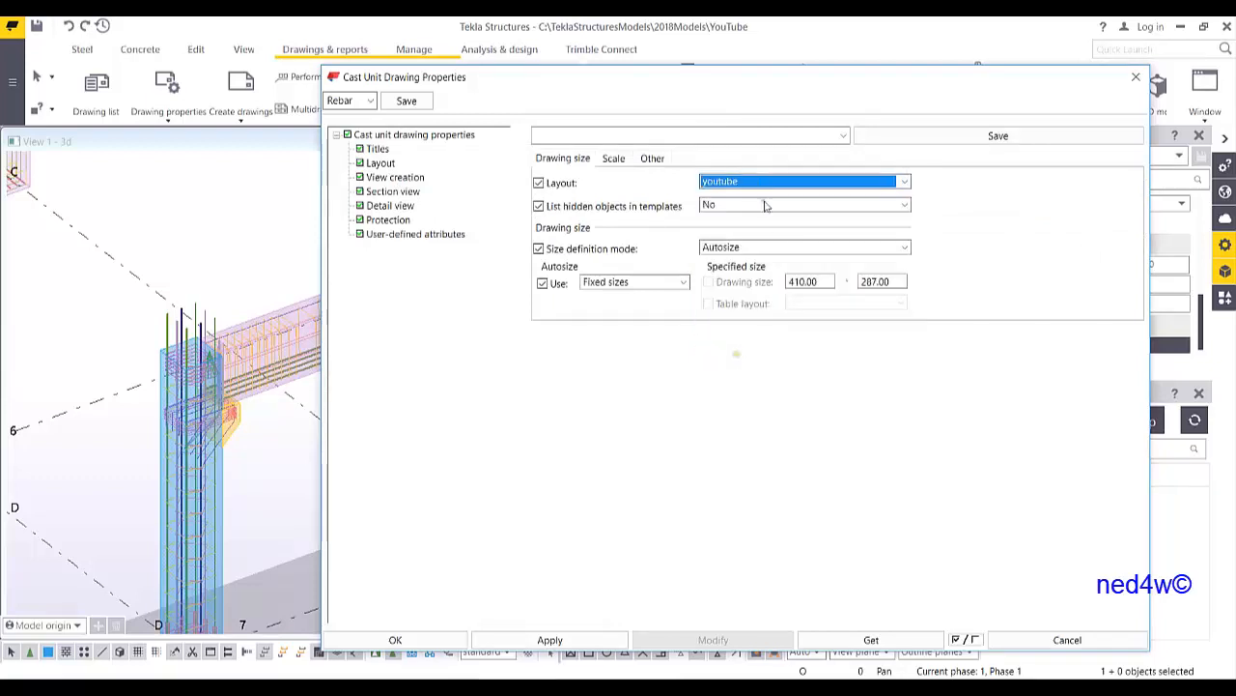
{"action": "left_click", "coordinate": [768, 248]}
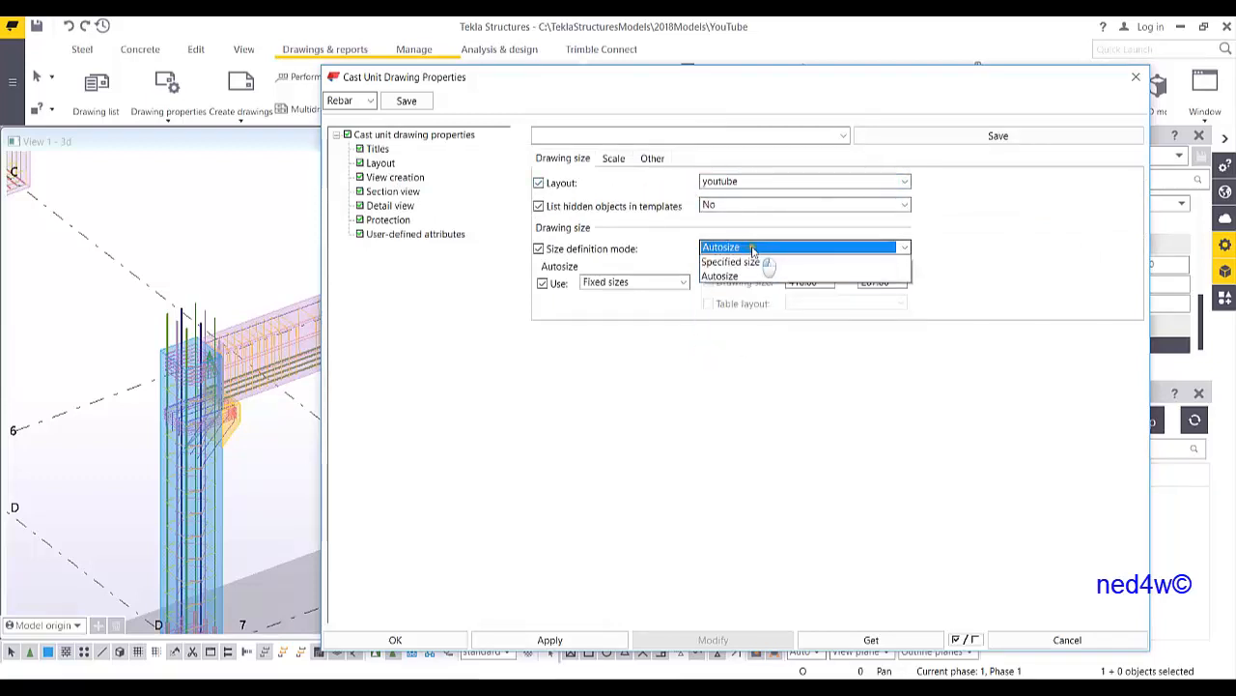
{"action": "left_click", "coordinate": [745, 264]}
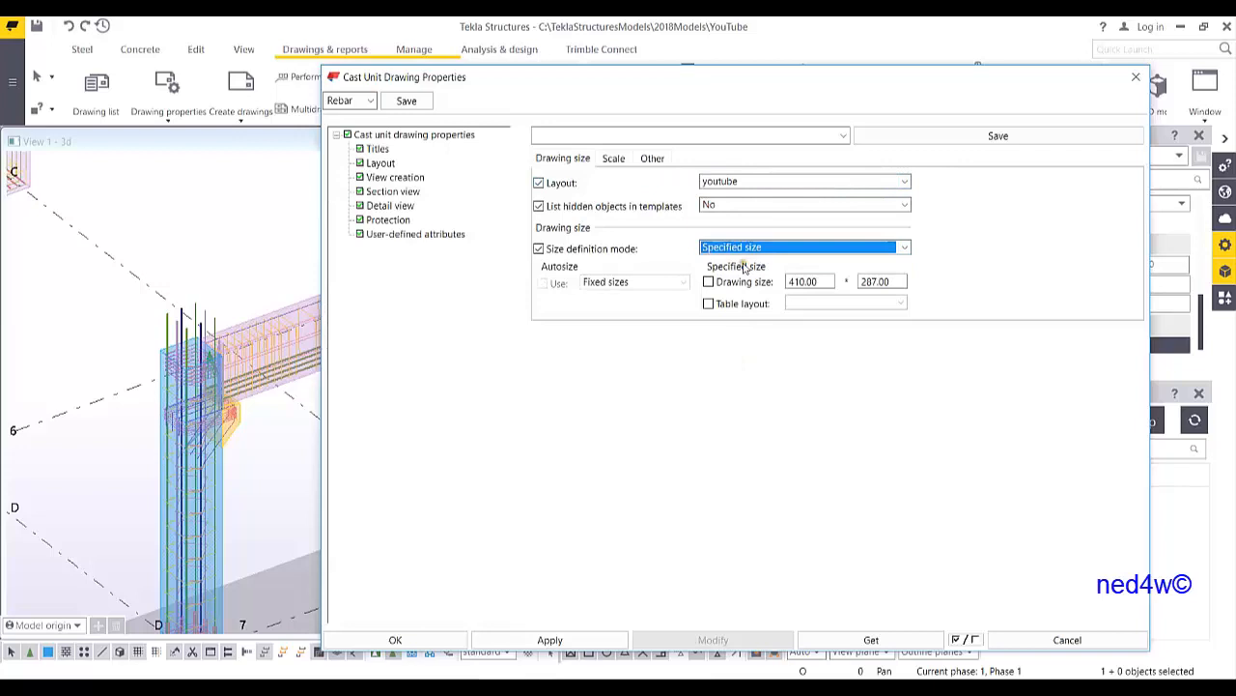
{"action": "left_click", "coordinate": [807, 281]}
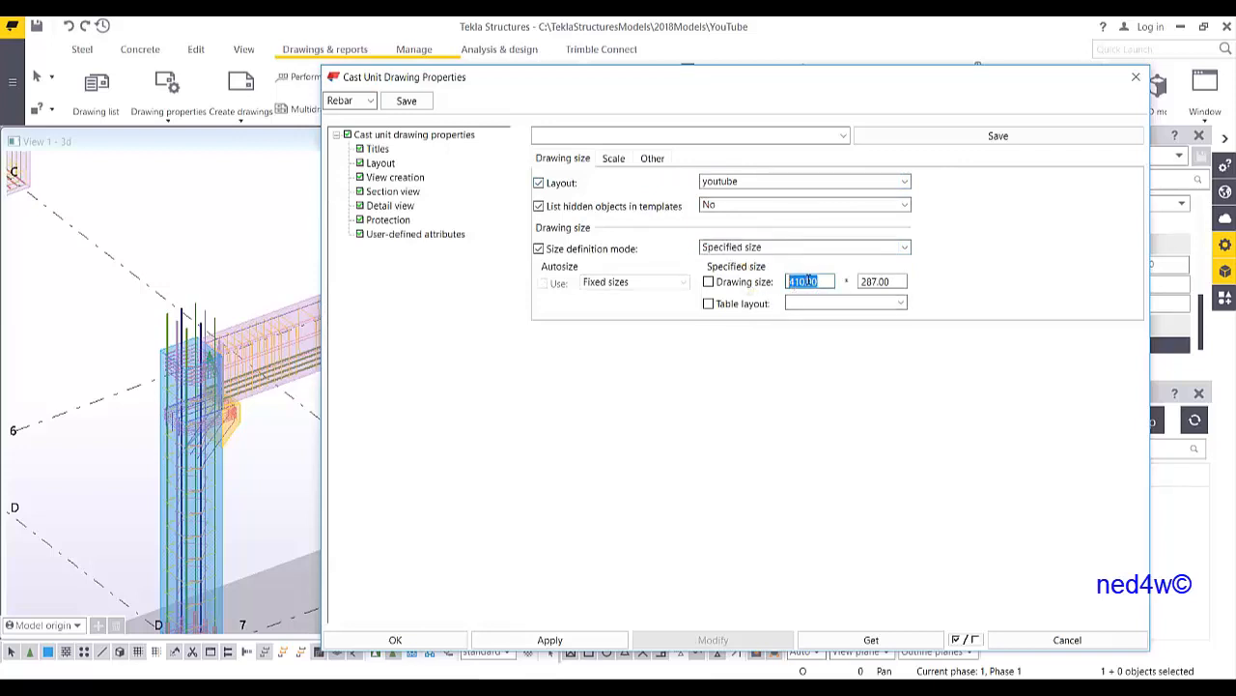
{"action": "left_click", "coordinate": [850, 303]}
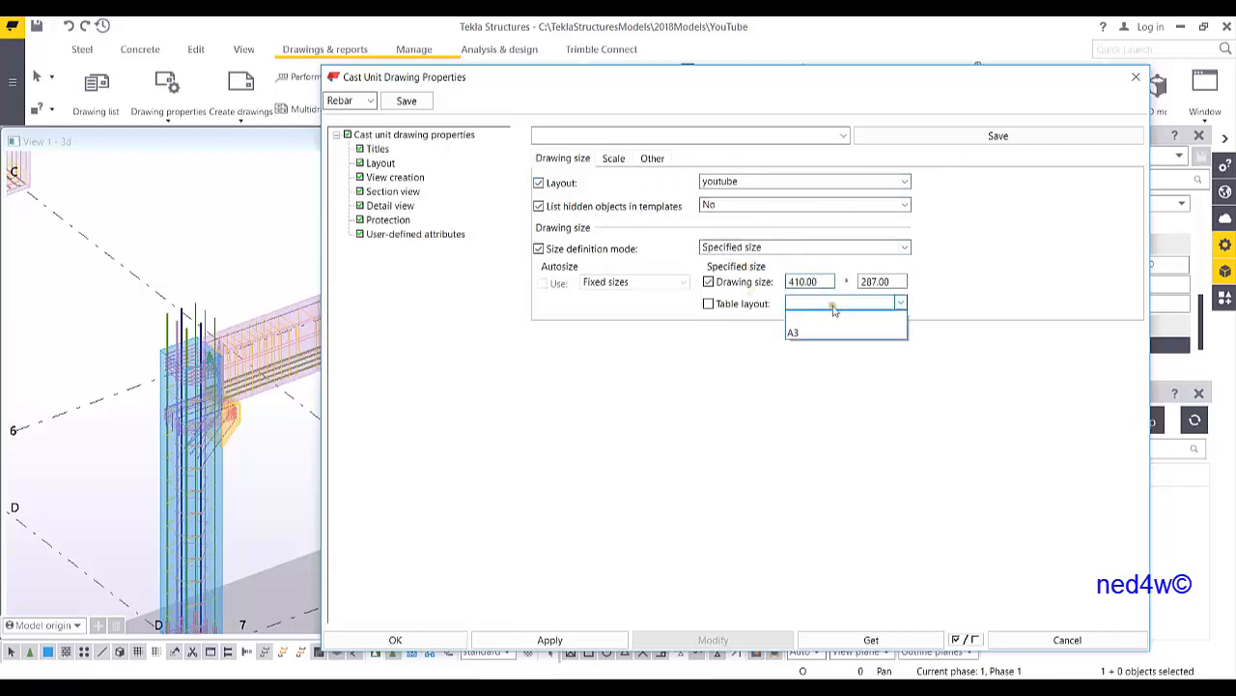
{"action": "left_click", "coordinate": [799, 333]}
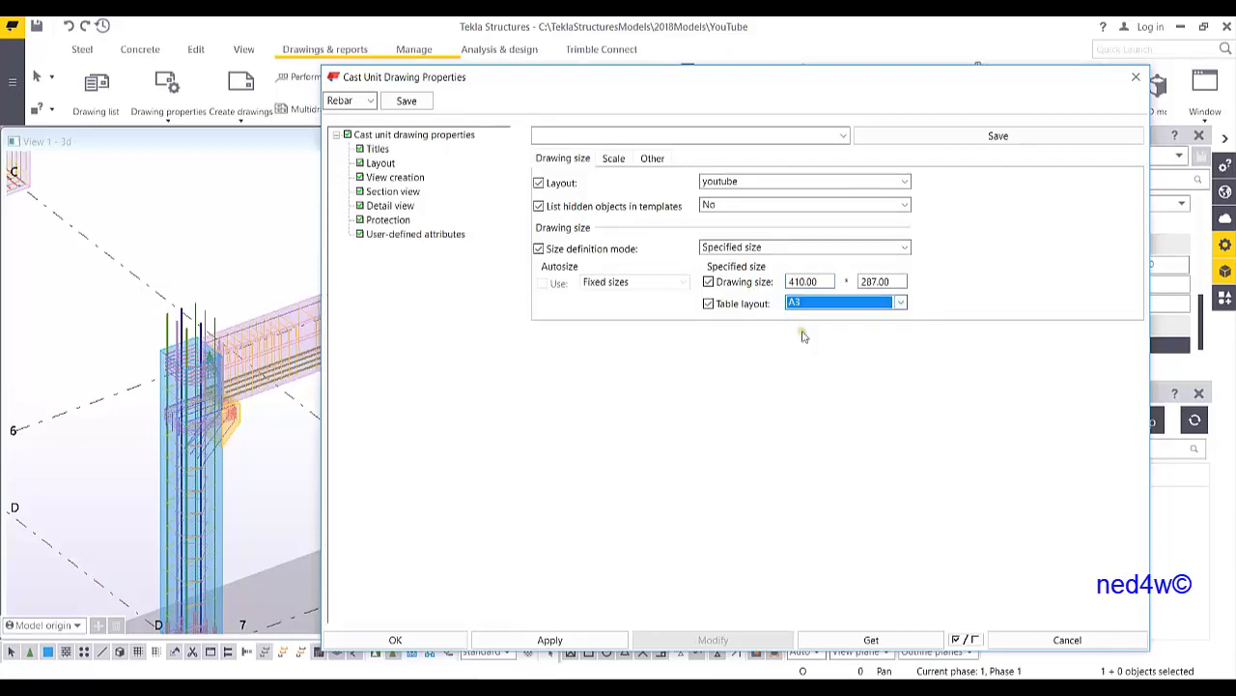
Review the scale, projection type and view creation settings, keep Third angle projection, and apply the cast unit drawing properties
{"action": "left_click", "coordinate": [617, 159]}
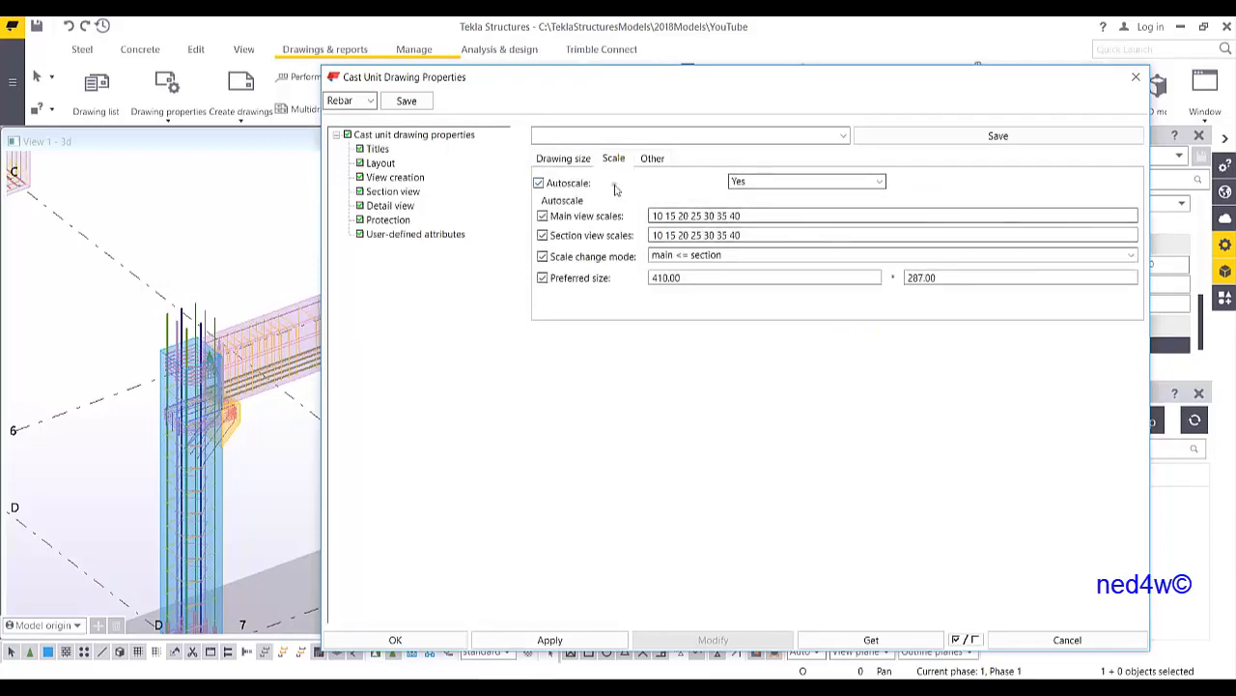
{"action": "left_click", "coordinate": [653, 159]}
{"action": "left_click", "coordinate": [734, 181]}
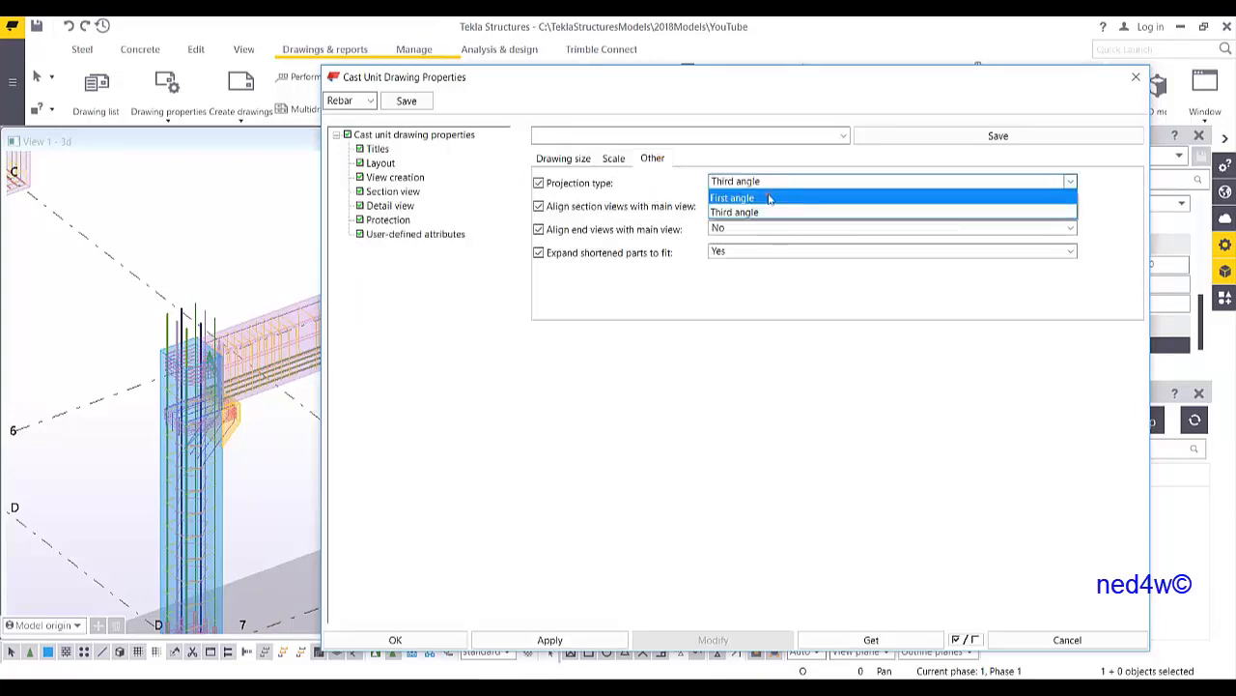
{"action": "left_click", "coordinate": [700, 288]}
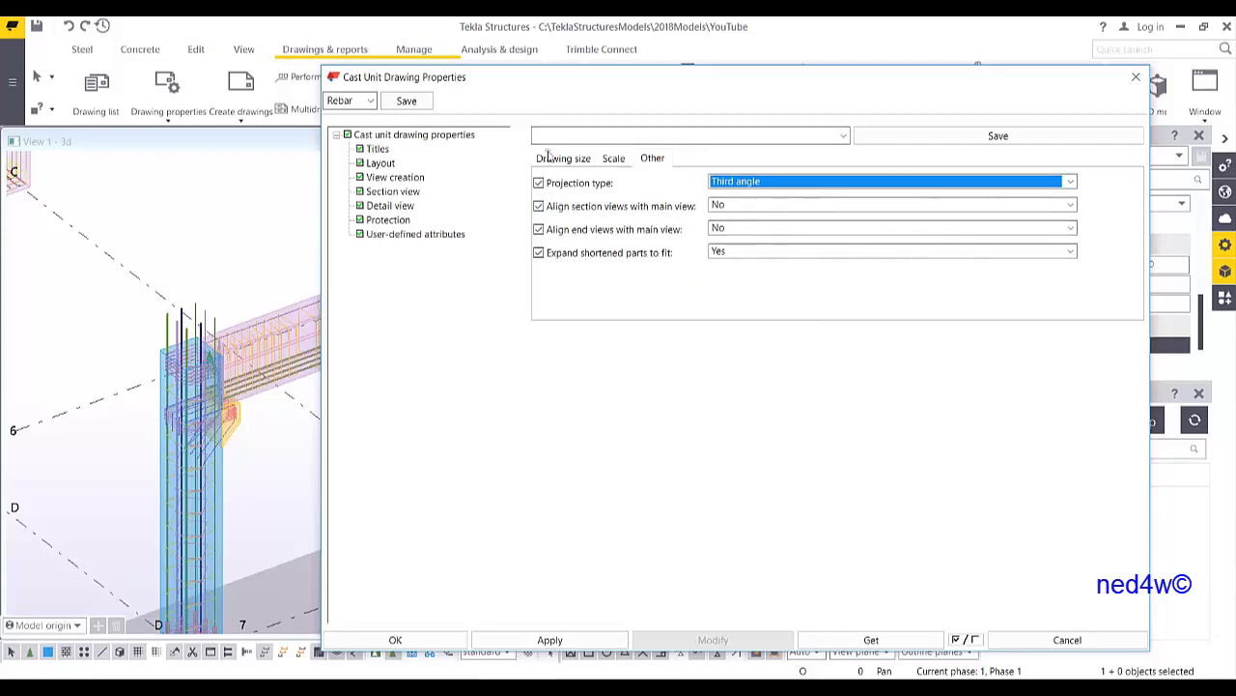
{"action": "left_click", "coordinate": [408, 179]}
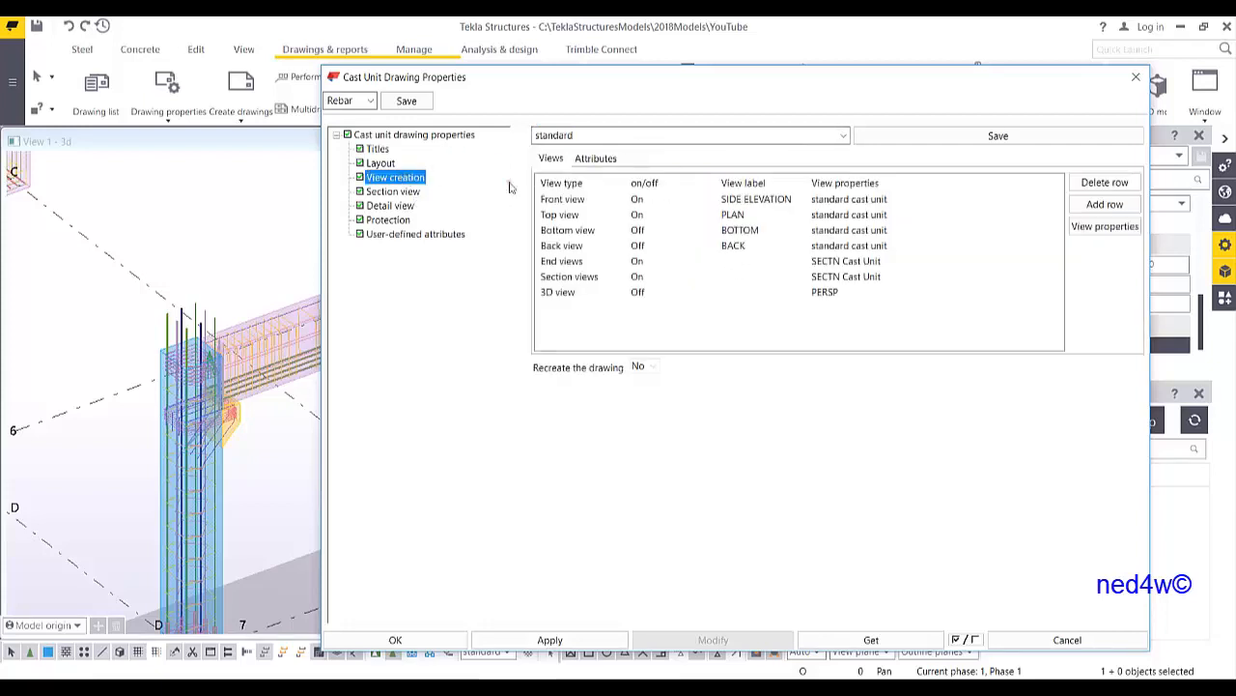
{"action": "left_click", "coordinate": [548, 641]}
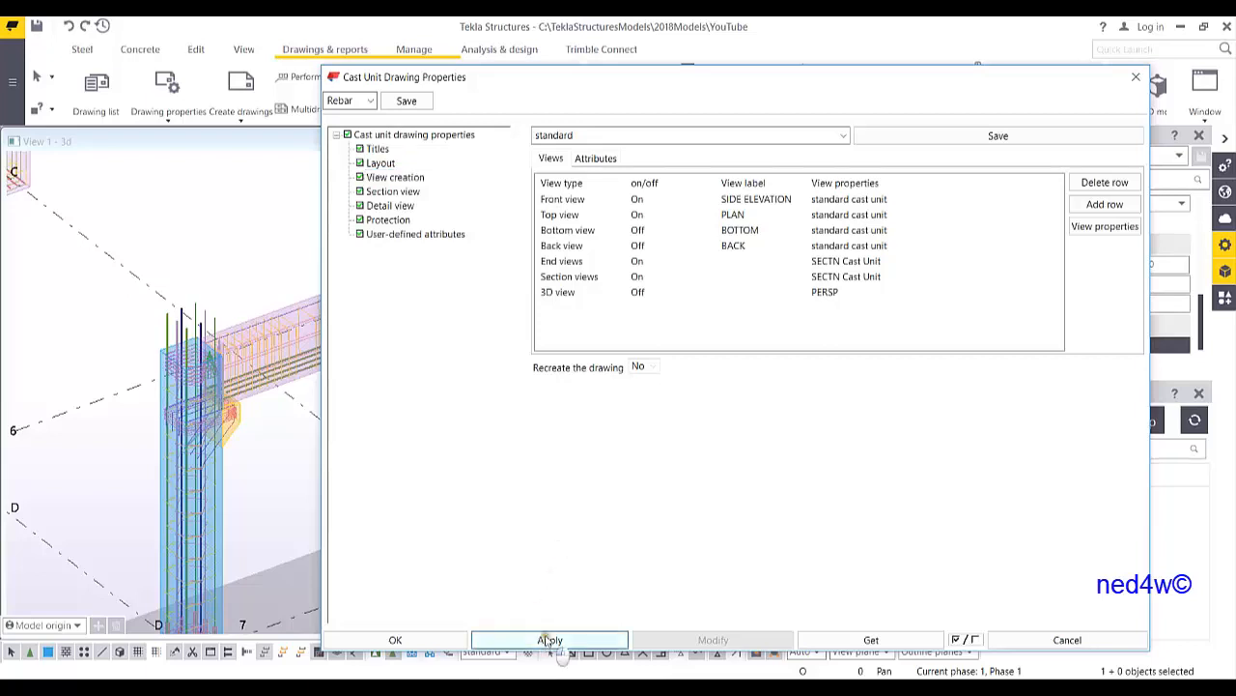
{"action": "left_click", "coordinate": [395, 639]}
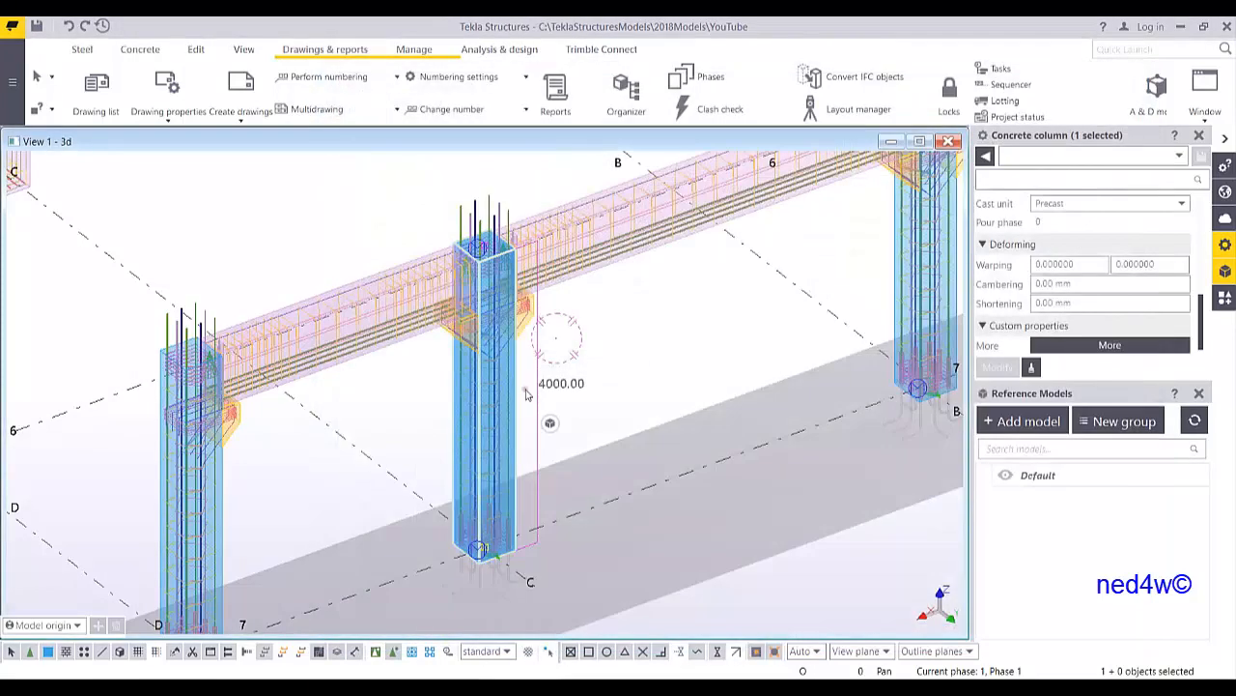
Create a cast unit drawing of the selected column and open it
{"action": "right_click", "coordinate": [517, 383]}
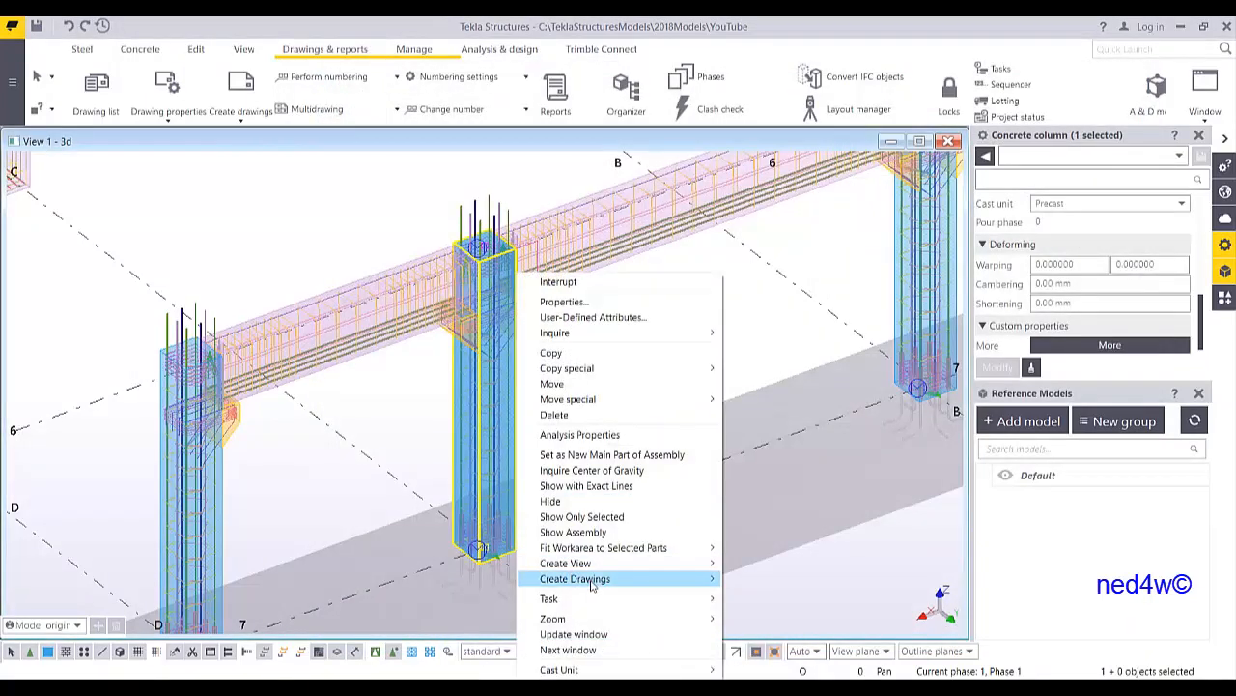
{"action": "mouse_move", "coordinate": [592, 582]}
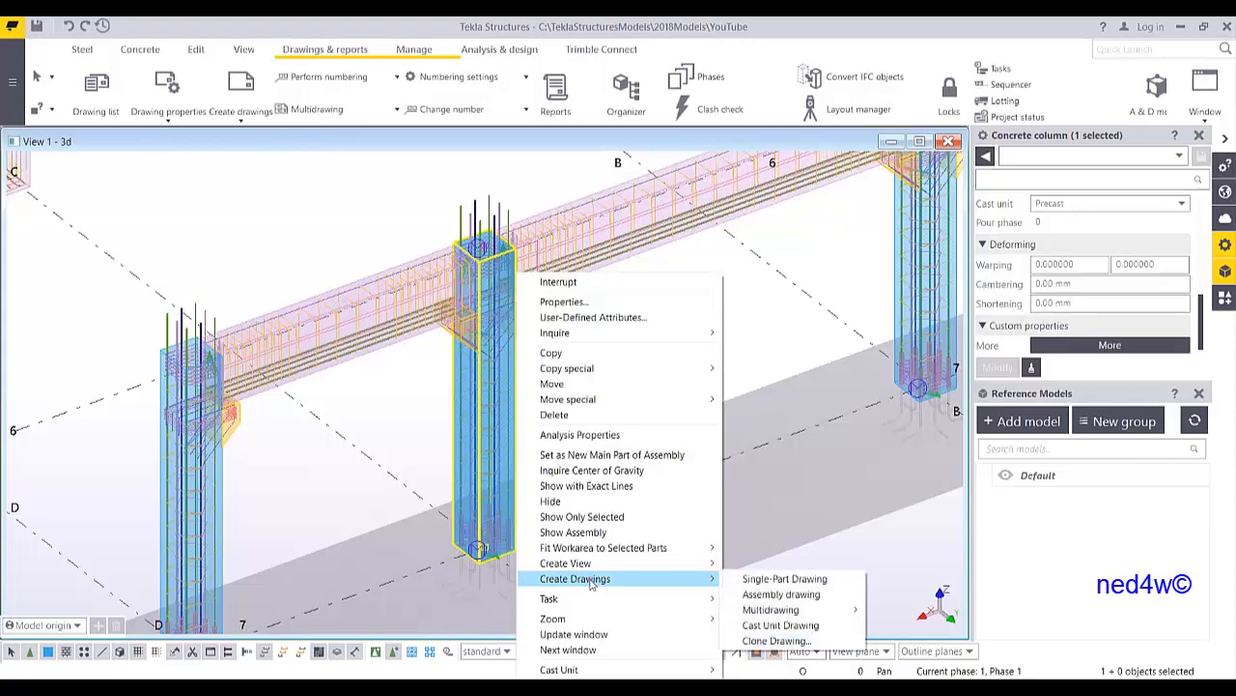
{"action": "left_click", "coordinate": [795, 626]}
{"action": "left_click", "coordinate": [565, 141]}
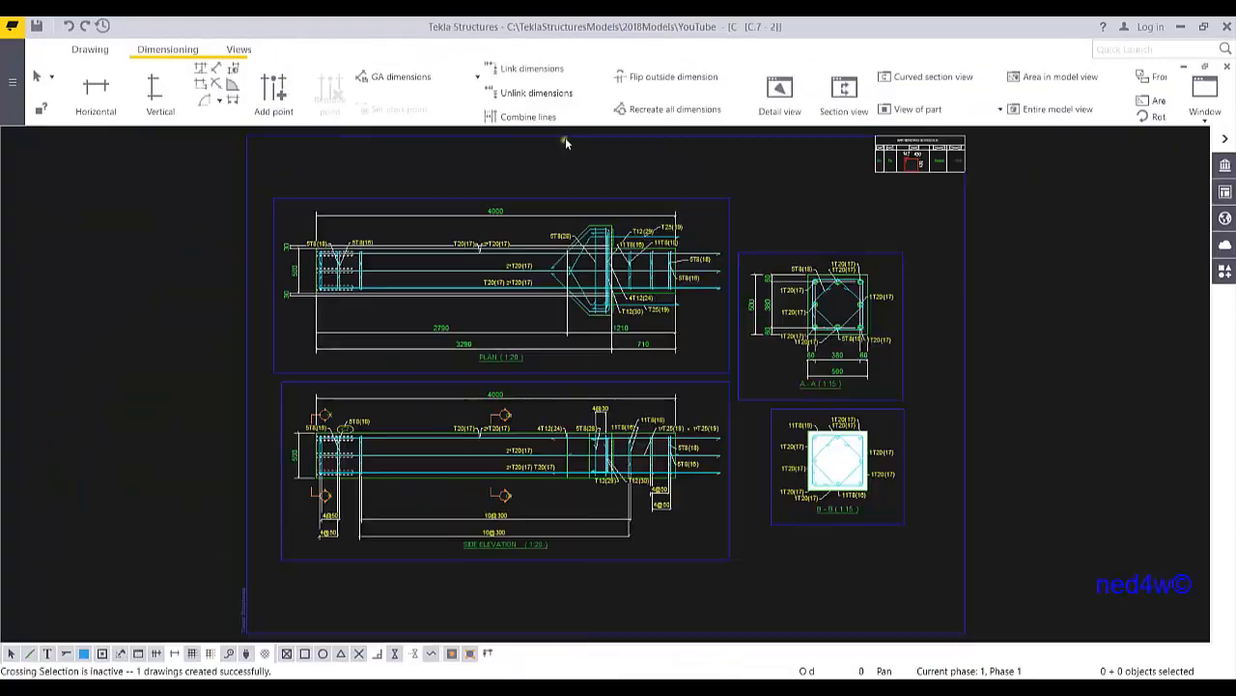
Examine the bar bending schedule table in the drawing's upper-right corner, including its shape, quantity, size, length and weight columns
{"action": "middle_click_drag", "start_coordinate": [692, 401], "coordinate": [587, 440]}
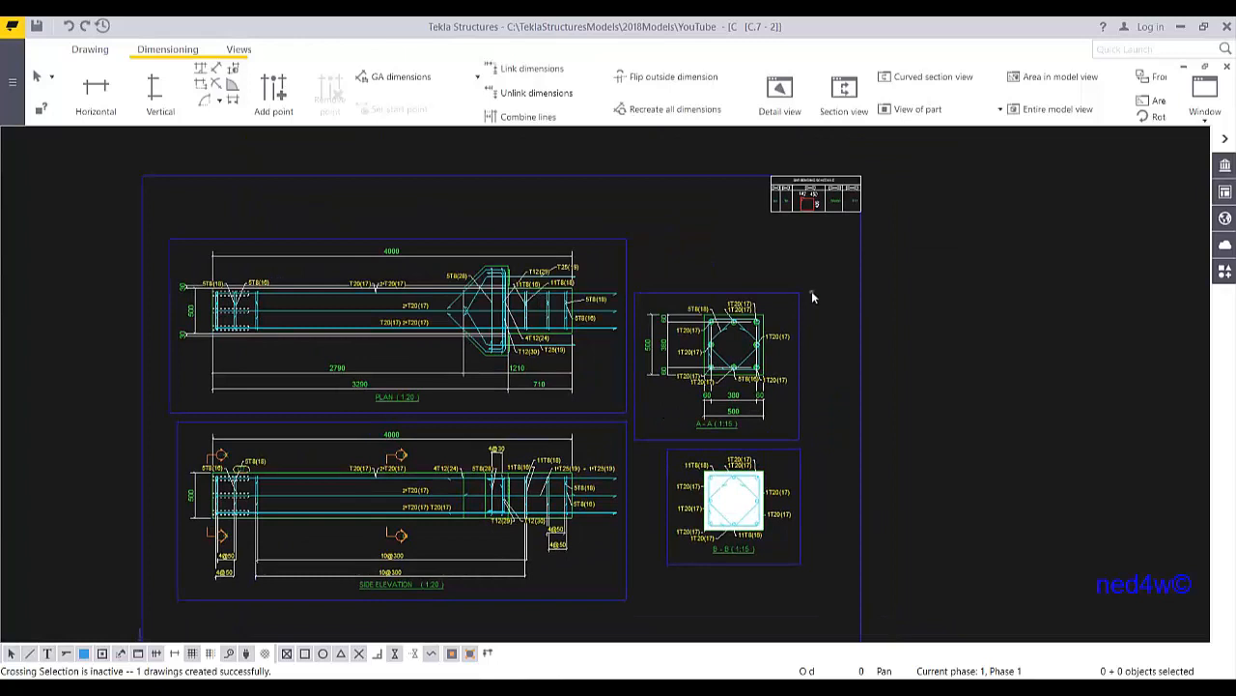
{"action": "scroll", "coordinate": [829, 207], "scroll_direction": "up", "scroll_amount": 1}
{"action": "scroll", "coordinate": [829, 224], "scroll_direction": "up", "scroll_amount": 9}
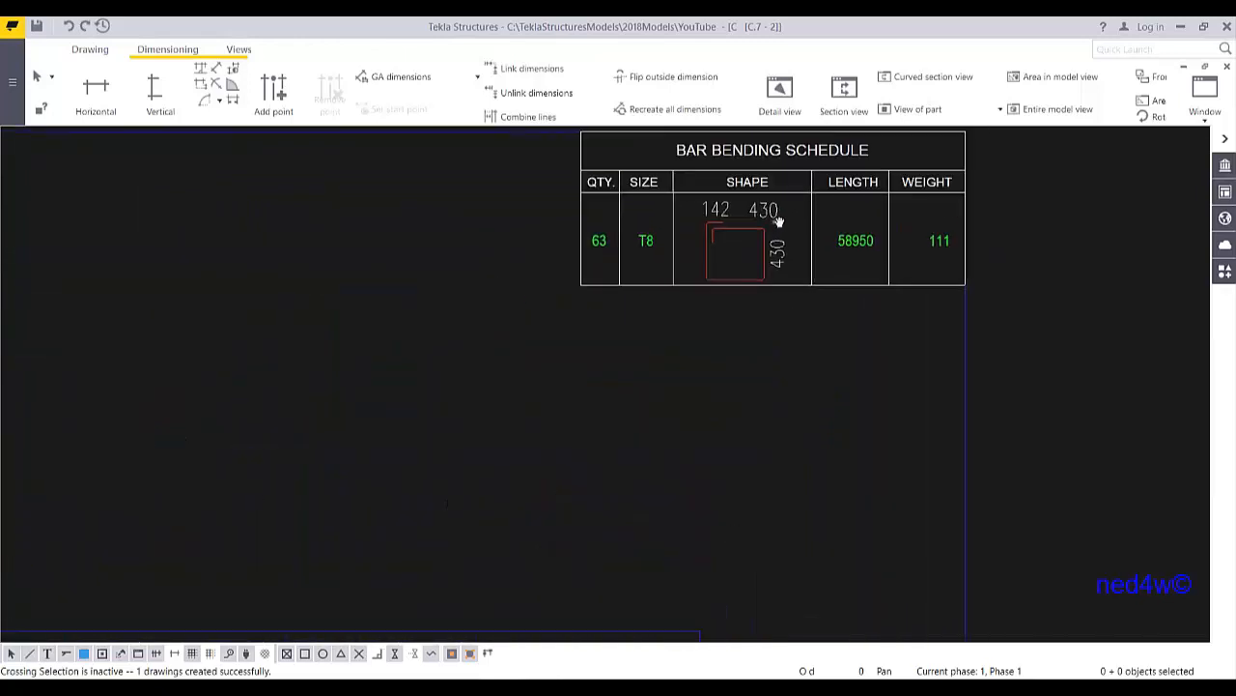
{"action": "scroll", "coordinate": [661, 303], "scroll_direction": "up", "scroll_amount": 2}
{"action": "scroll", "coordinate": [560, 279], "scroll_direction": "down", "scroll_amount": 5}
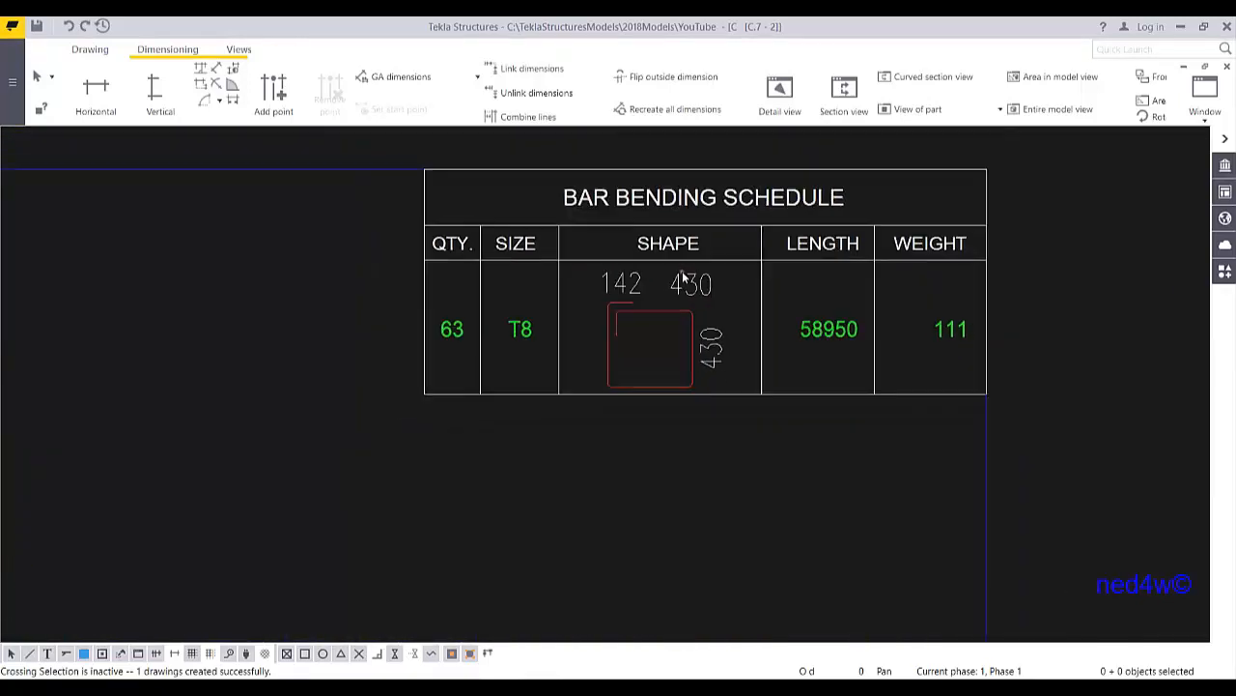
{"action": "scroll", "coordinate": [628, 356], "scroll_direction": "down", "scroll_amount": 4}
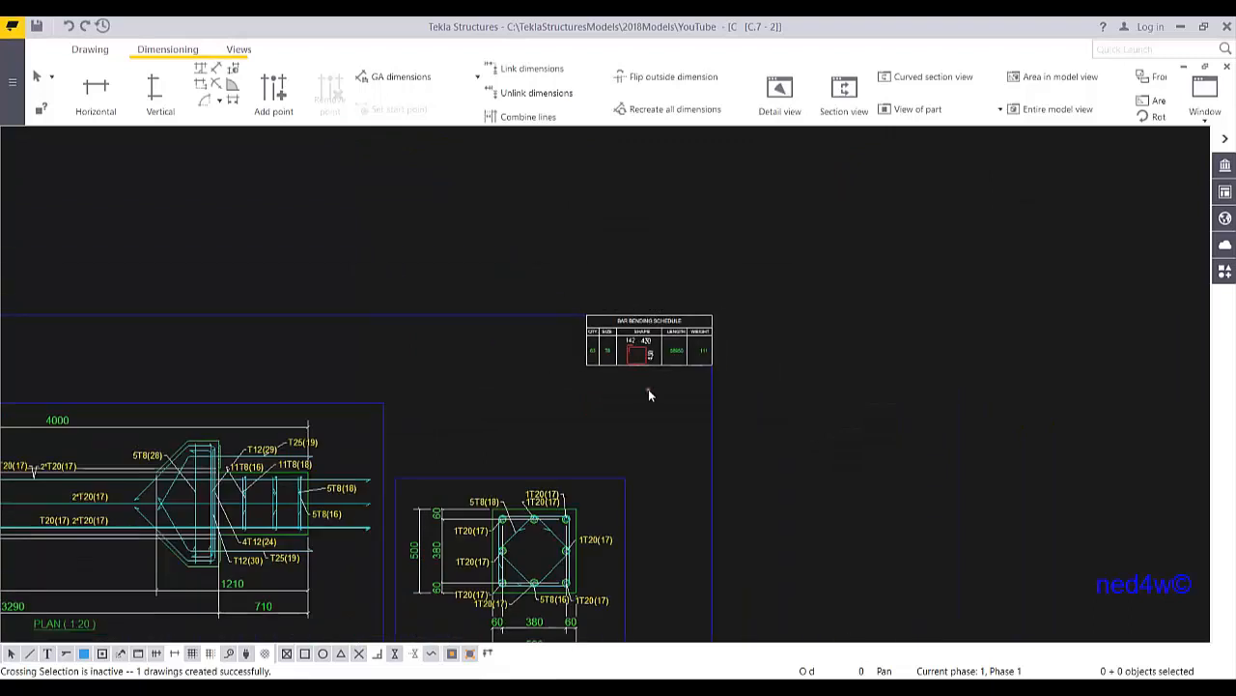
{"action": "scroll", "coordinate": [668, 434], "scroll_direction": "down", "scroll_amount": 4}
{"action": "scroll", "coordinate": [718, 336], "scroll_direction": "up", "scroll_amount": 7}
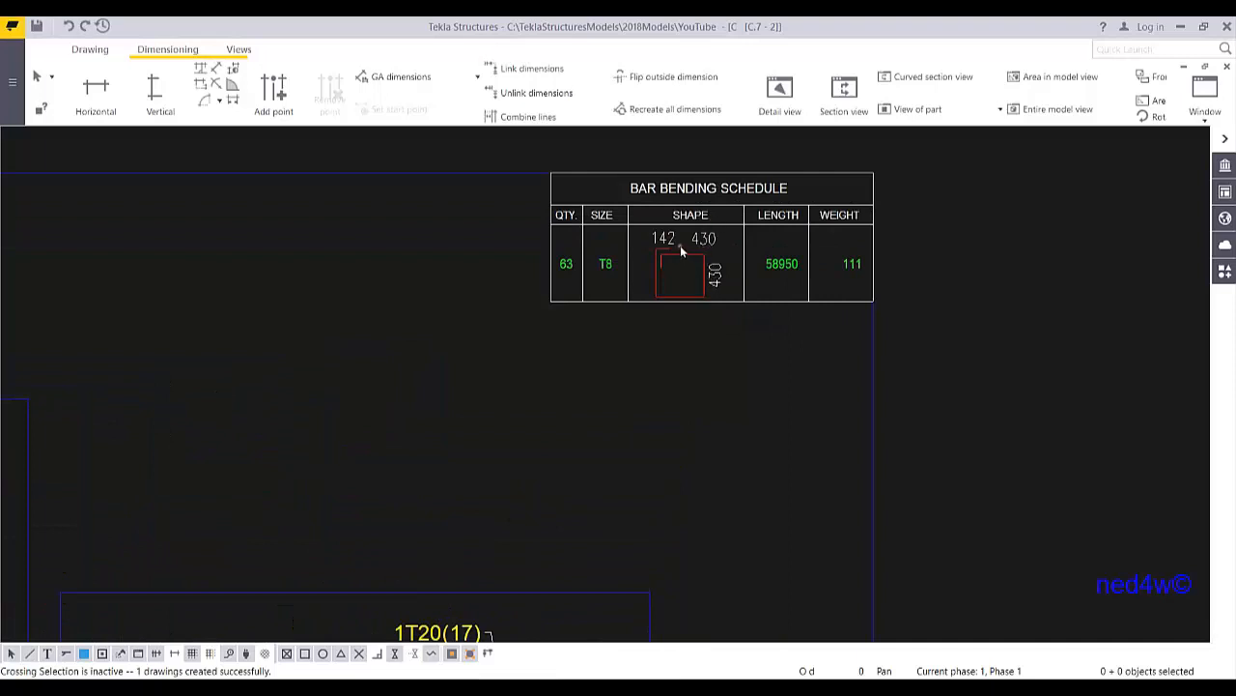
{"action": "scroll", "coordinate": [681, 248], "scroll_direction": "up", "scroll_amount": 5}
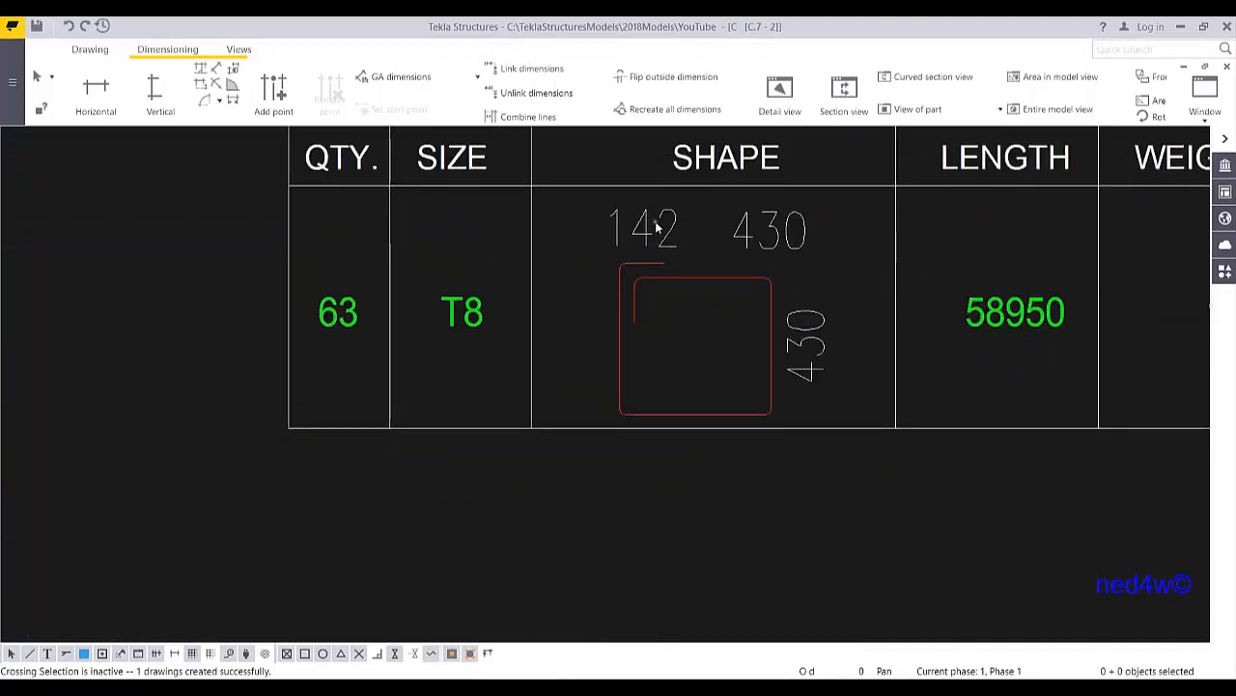
Switch to the Template Editor and set the quantity column's NUMBER field to sort in ascending order
{"action": "scroll", "coordinate": [656, 226], "scroll_direction": "up", "scroll_amount": 2}
{"action": "scroll", "coordinate": [631, 234], "scroll_direction": "down", "scroll_amount": 6}
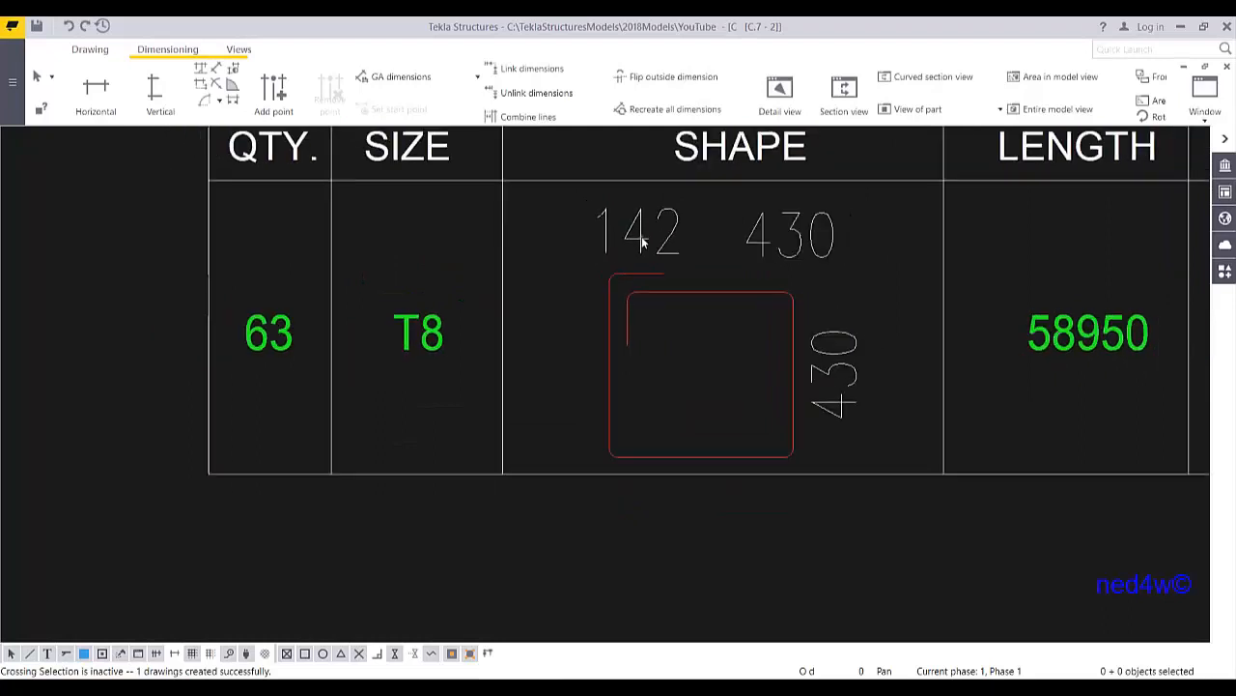
{"action": "scroll", "coordinate": [662, 268], "scroll_direction": "down", "scroll_amount": 2}
{"action": "scroll", "coordinate": [586, 512], "scroll_direction": "up", "scroll_amount": 2}
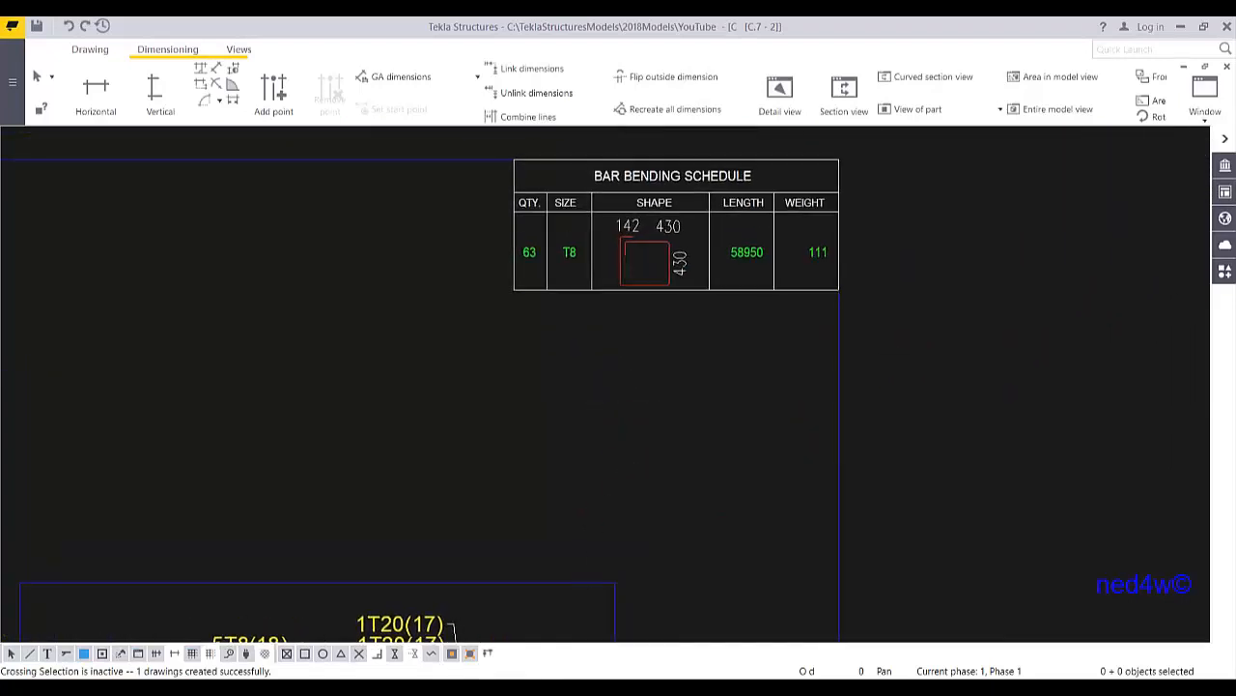
{"action": "key", "text": "alt+Tab"}
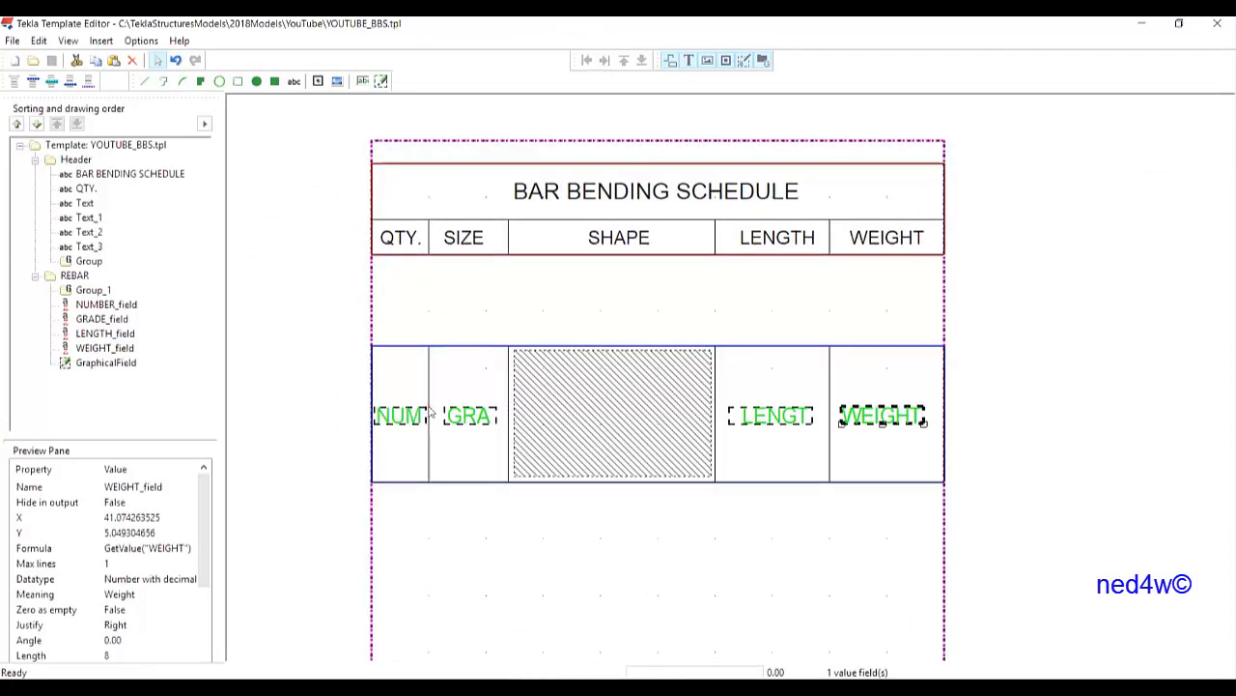
{"action": "double_click", "coordinate": [398, 425]}
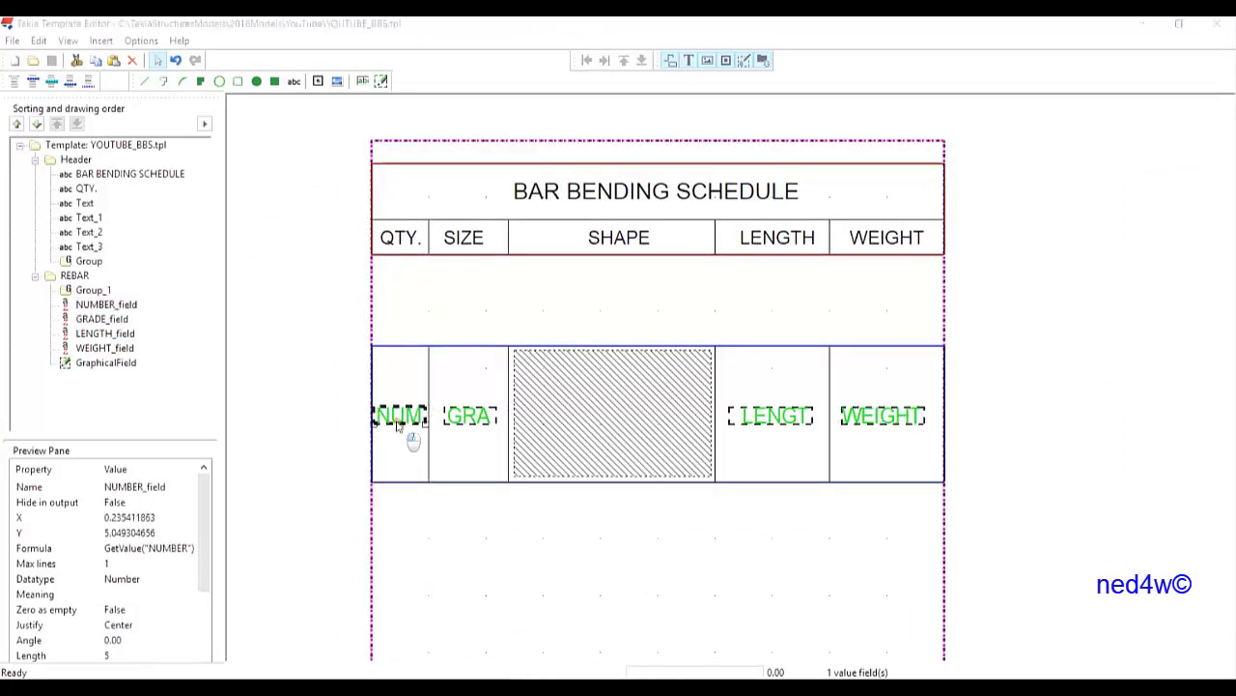
{"action": "left_click", "coordinate": [699, 350]}
{"action": "left_click", "coordinate": [688, 380]}
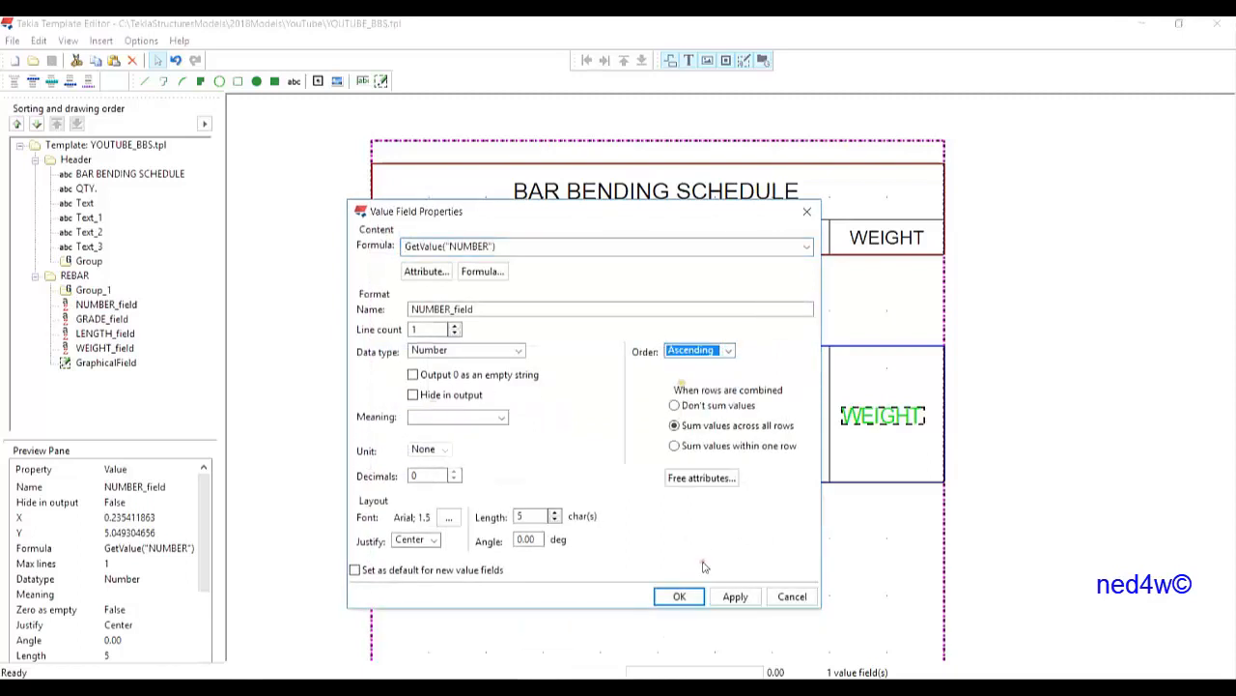
{"action": "left_click", "coordinate": [734, 596]}
{"action": "left_click", "coordinate": [679, 596]}
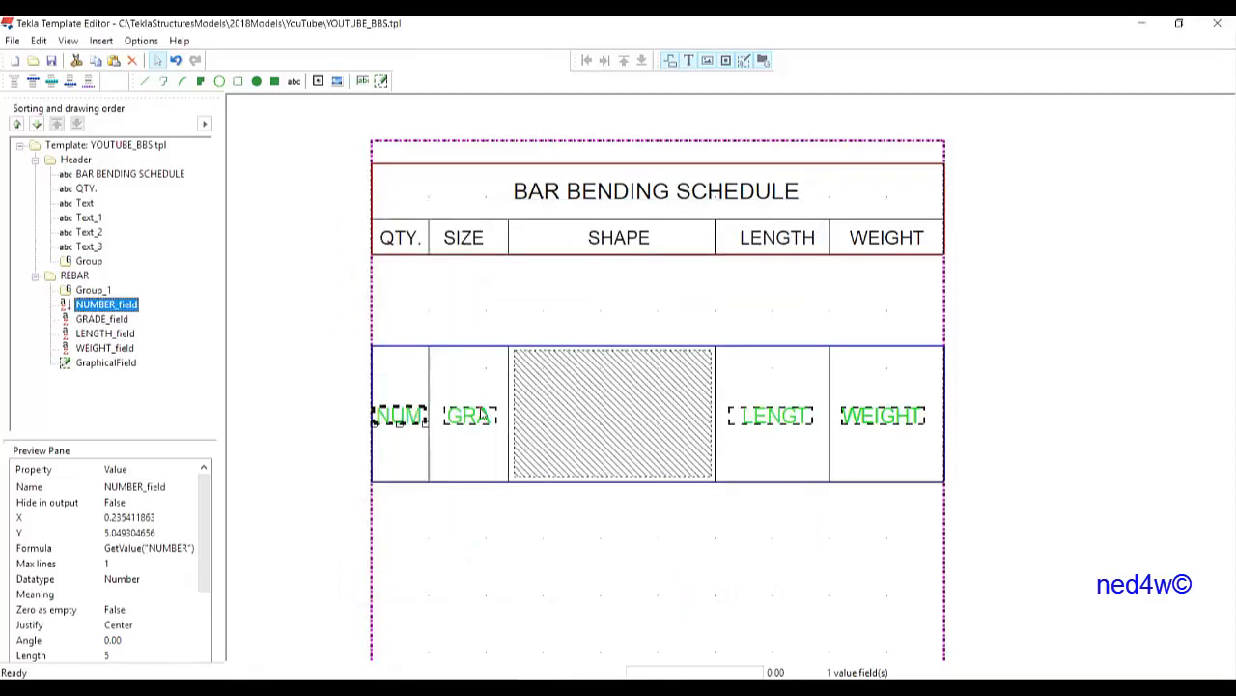
Set the size column's GRADE field to ascending order and apply the change
{"action": "double_click", "coordinate": [488, 423]}
{"action": "left_click", "coordinate": [726, 351]}
{"action": "left_click", "coordinate": [706, 380]}
{"action": "left_click", "coordinate": [723, 596]}
{"action": "left_click", "coordinate": [697, 596]}
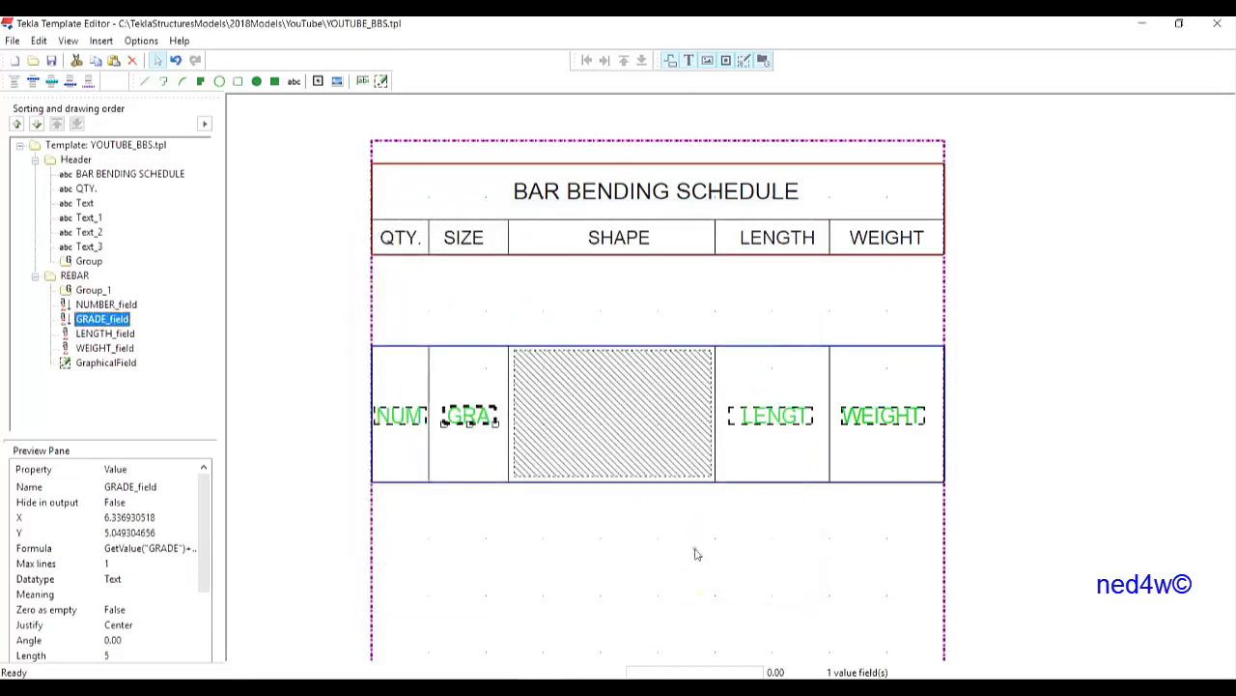
Add a user-defined free attribute FontSize with value 1.5 to the graphical field in the shape column
{"action": "left_click", "coordinate": [746, 447]}
{"action": "left_click", "coordinate": [639, 383]}
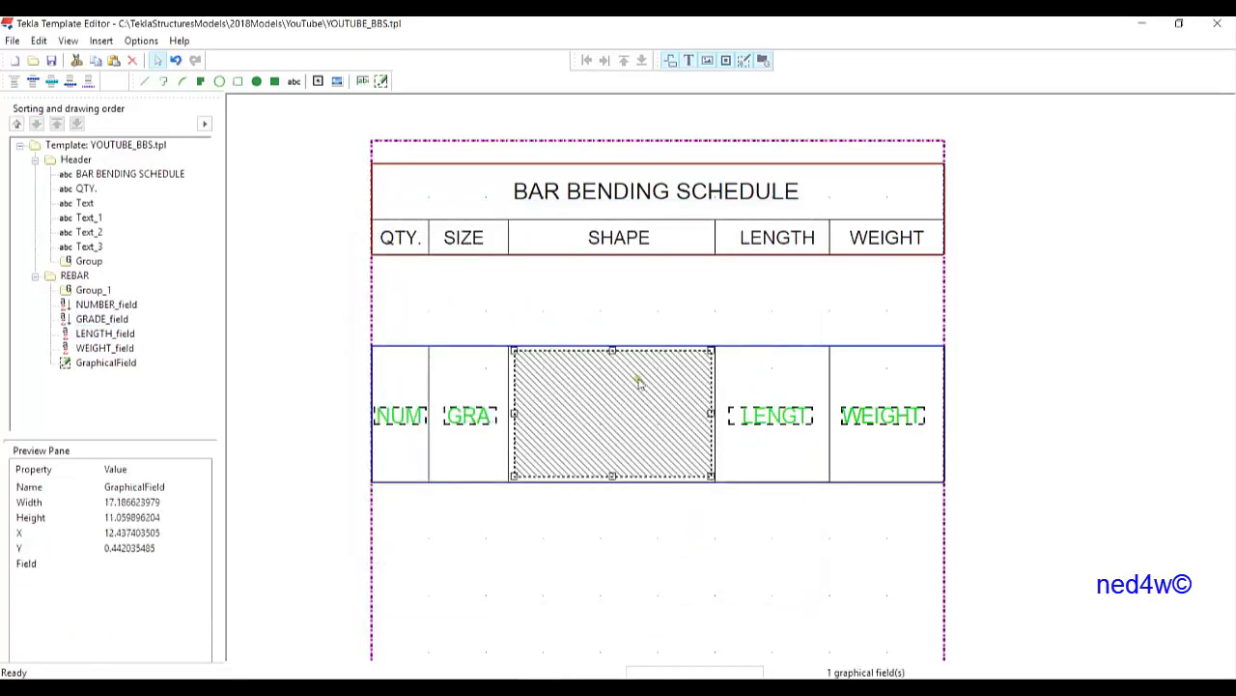
{"action": "double_click", "coordinate": [639, 385]}
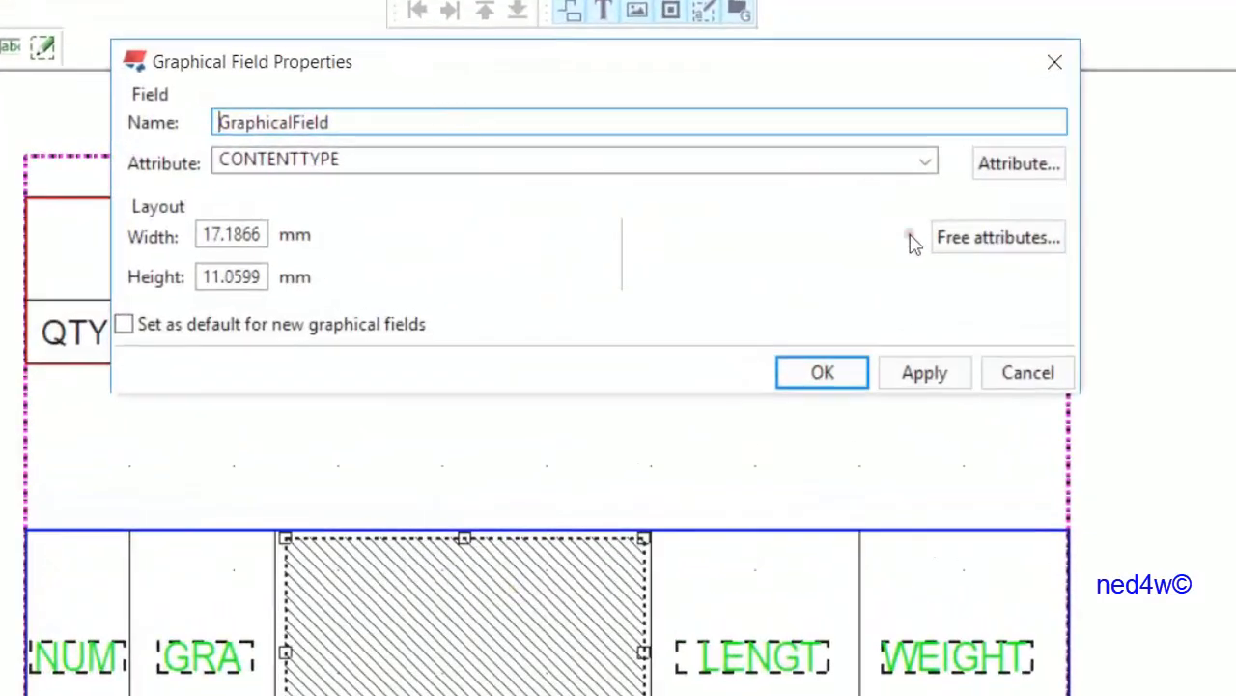
{"action": "left_click", "coordinate": [984, 241]}
{"action": "left_click", "coordinate": [684, 147]}
{"action": "left_click", "coordinate": [696, 203]}
{"action": "left_click", "coordinate": [705, 197]}
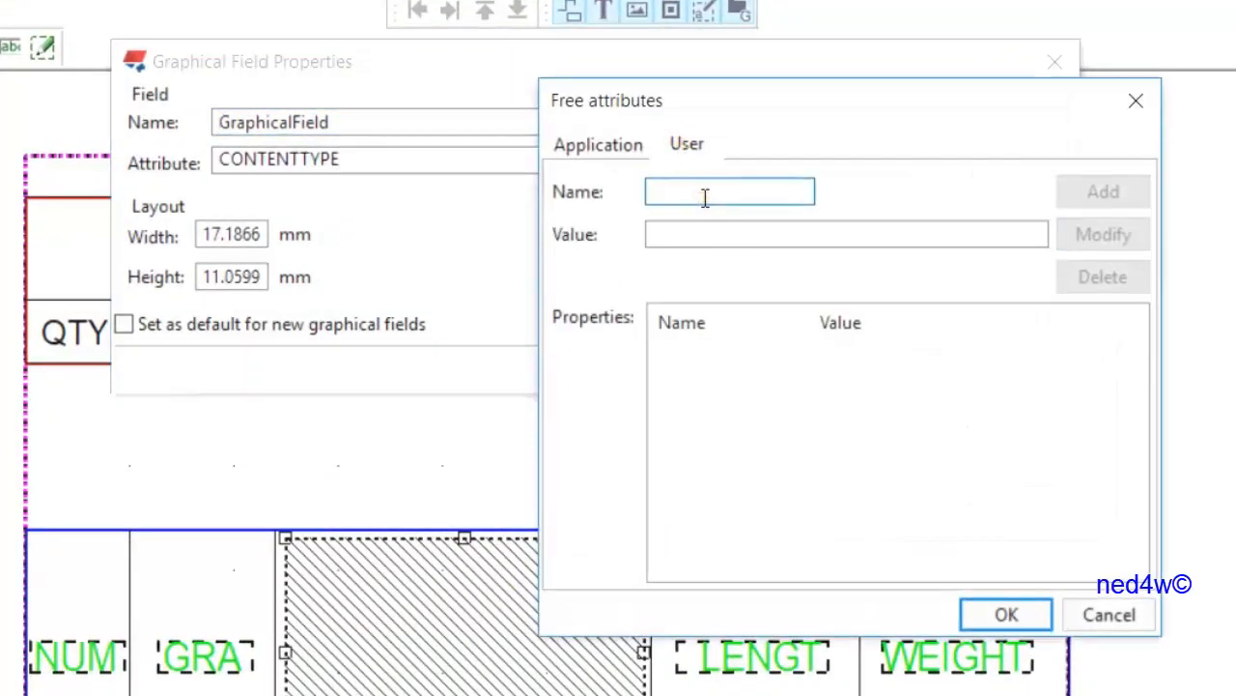
{"action": "type", "text": "FontSize"}
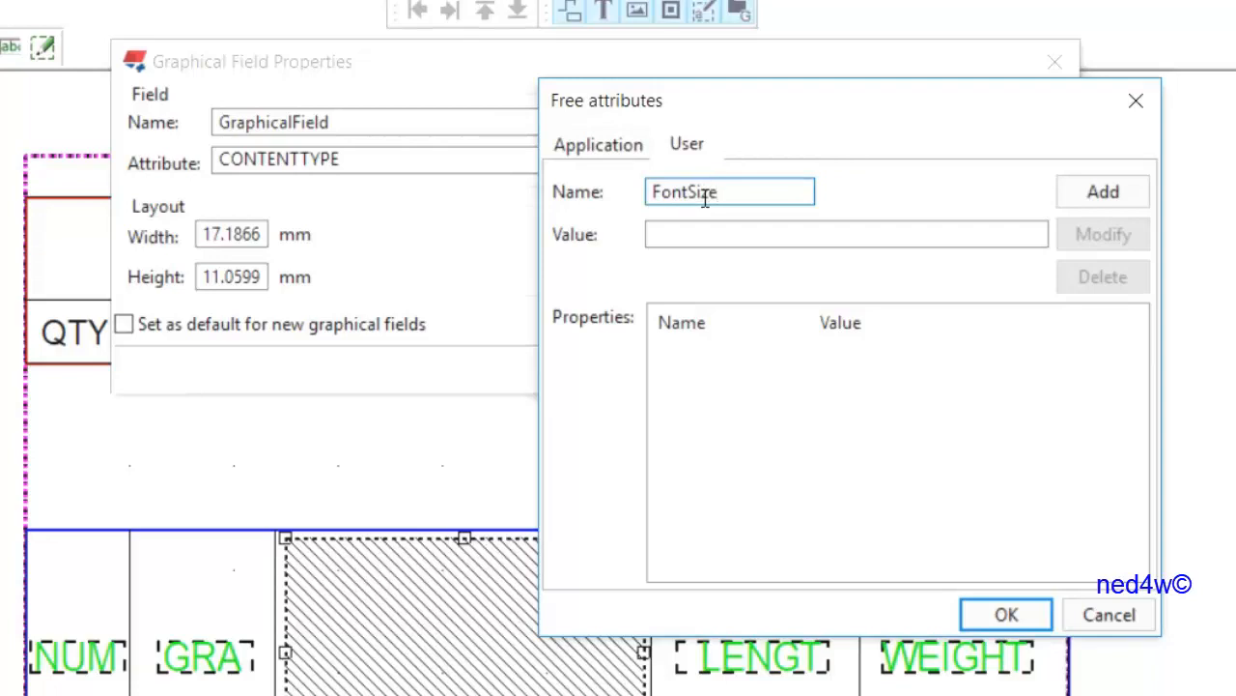
{"action": "left_click", "coordinate": [736, 234]}
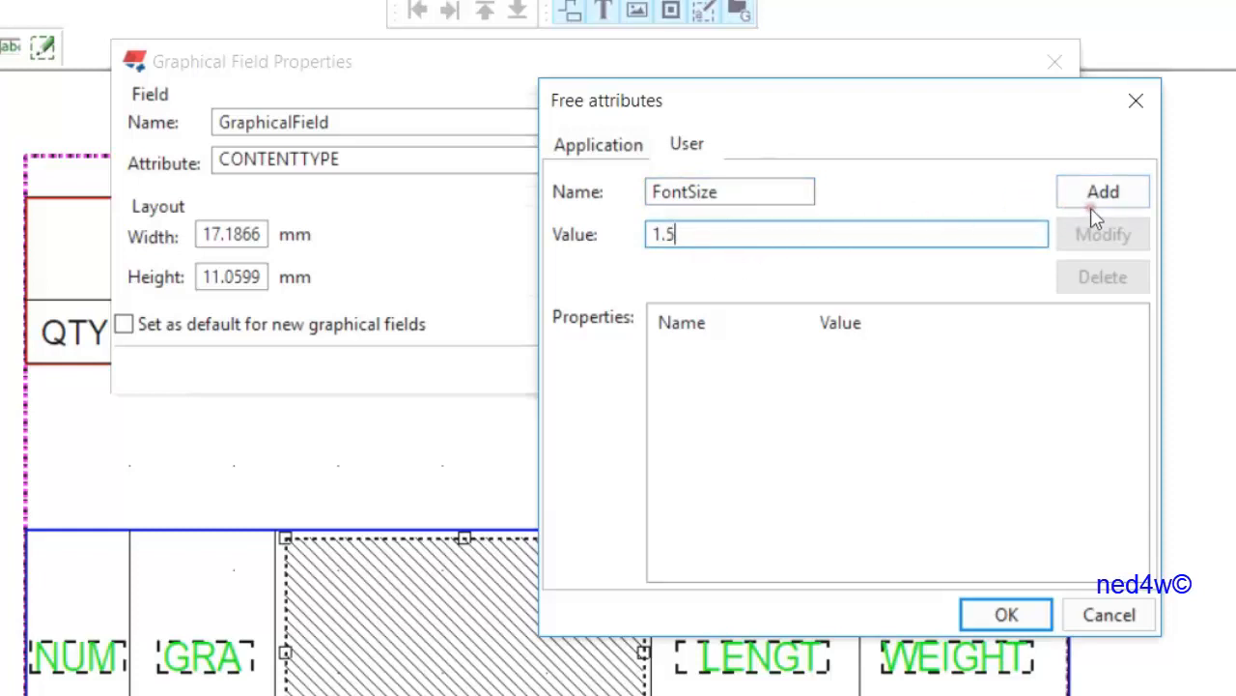
{"action": "left_click", "coordinate": [1102, 198]}
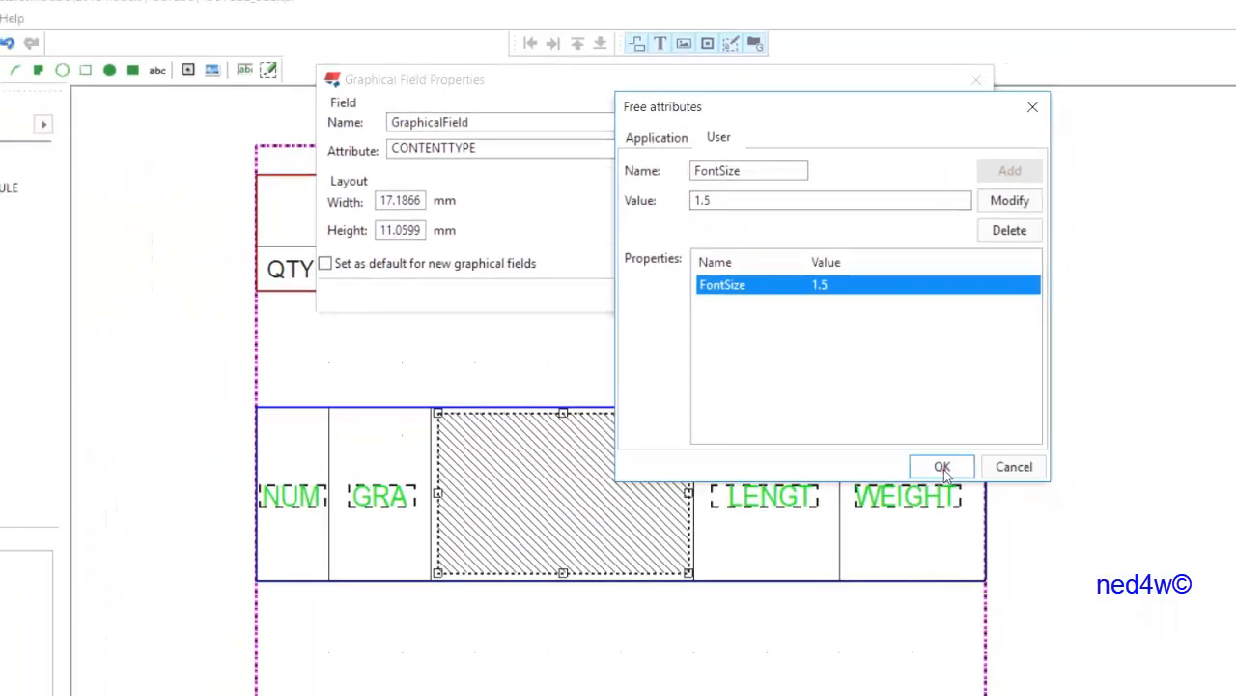
Confirm the free attributes, apply the graphical field properties and save the template
{"action": "left_click", "coordinate": [991, 577]}
{"action": "left_click", "coordinate": [859, 261]}
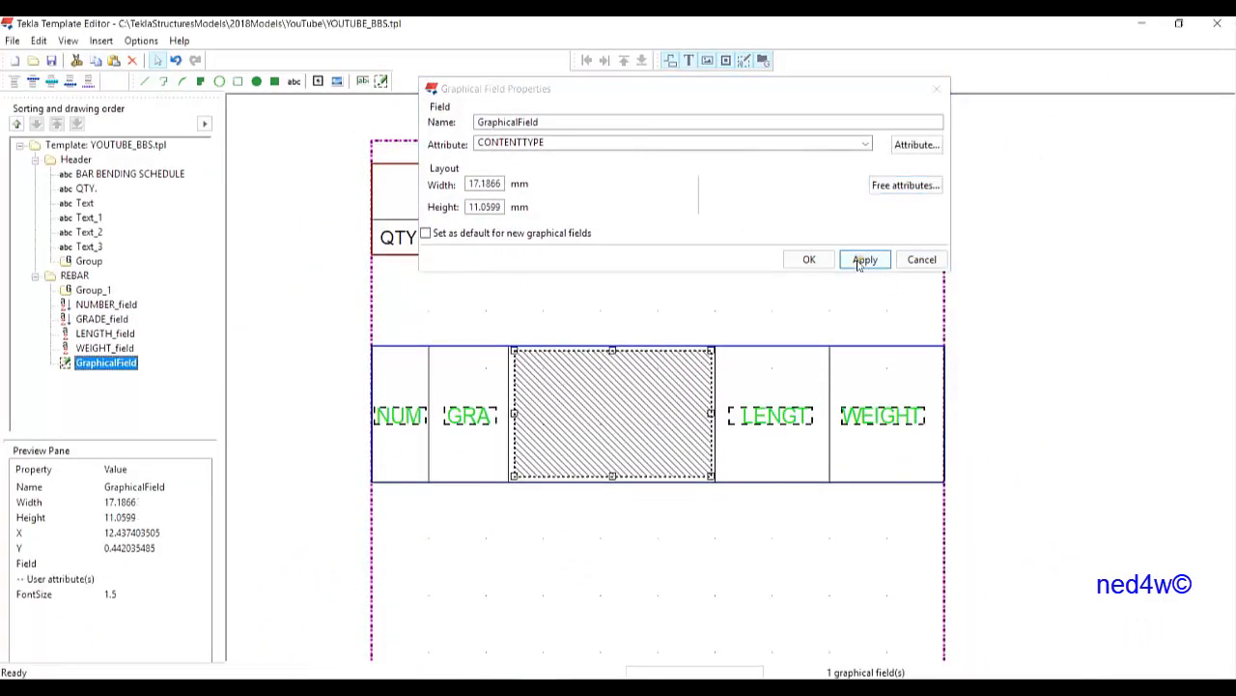
{"action": "left_click", "coordinate": [808, 261]}
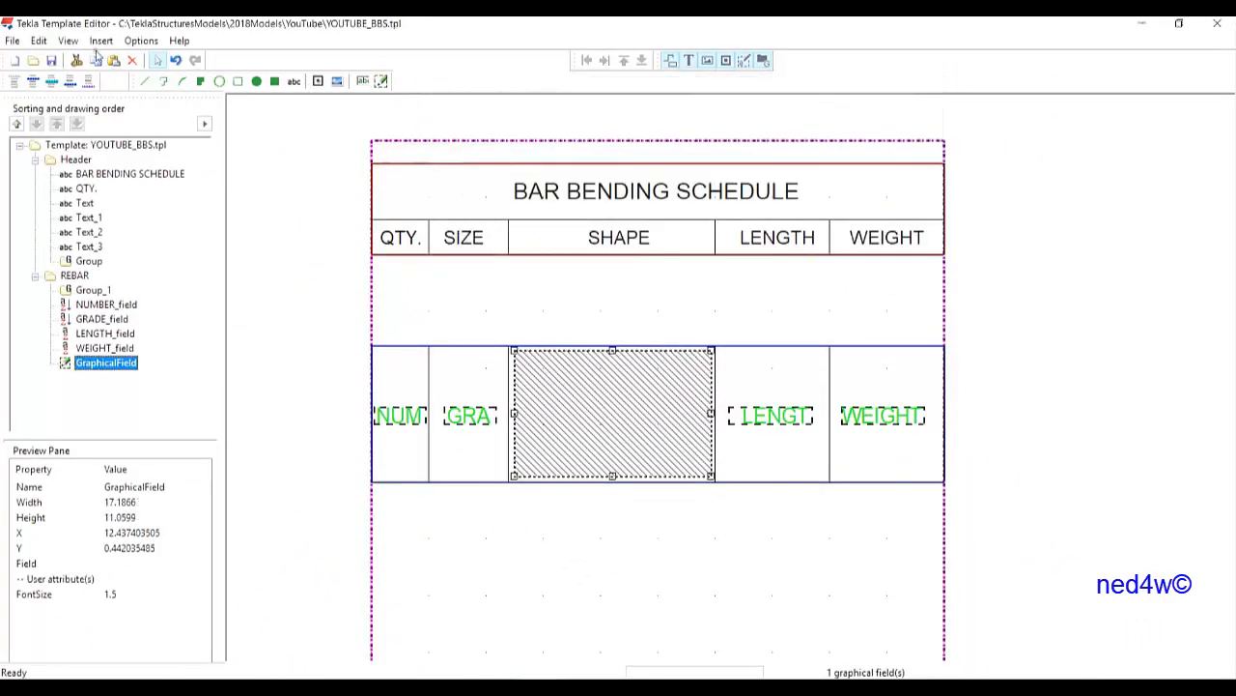
{"action": "left_click", "coordinate": [52, 62]}
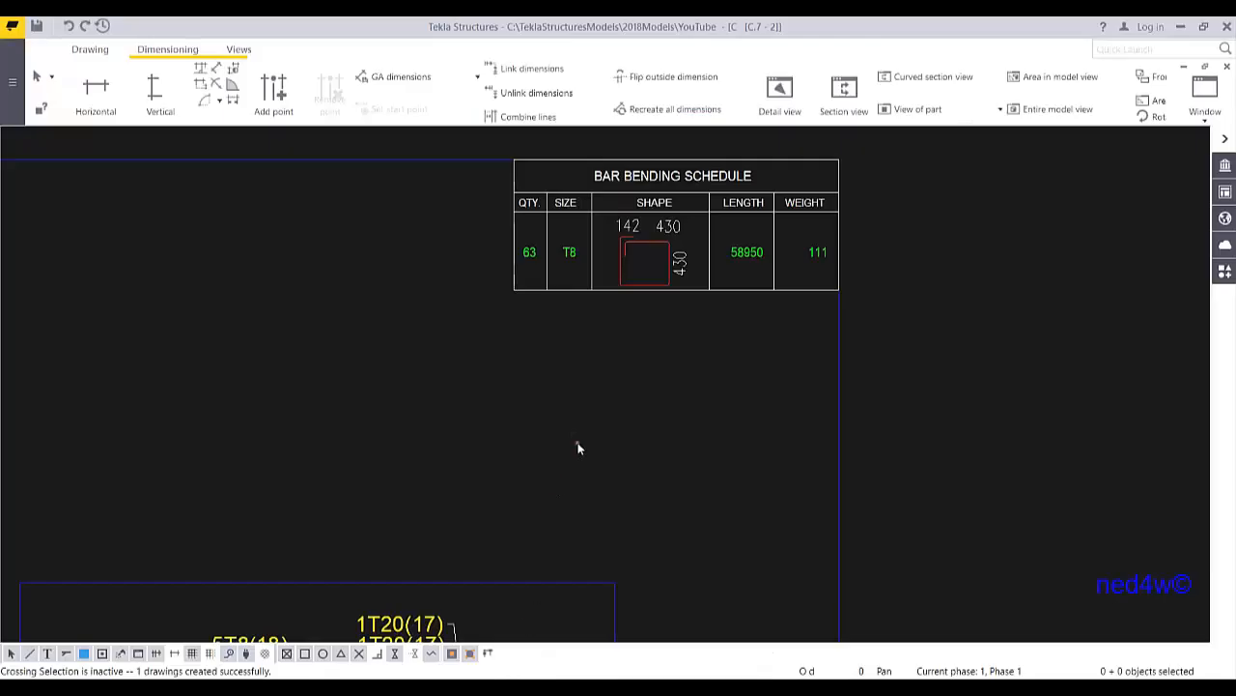
Switch to Tekla Structures and reopen the column cast unit drawing from the drawing list, keeping its changes and snapshot, then maximize it
{"action": "scroll", "coordinate": [775, 344], "scroll_direction": "down", "scroll_amount": 5}
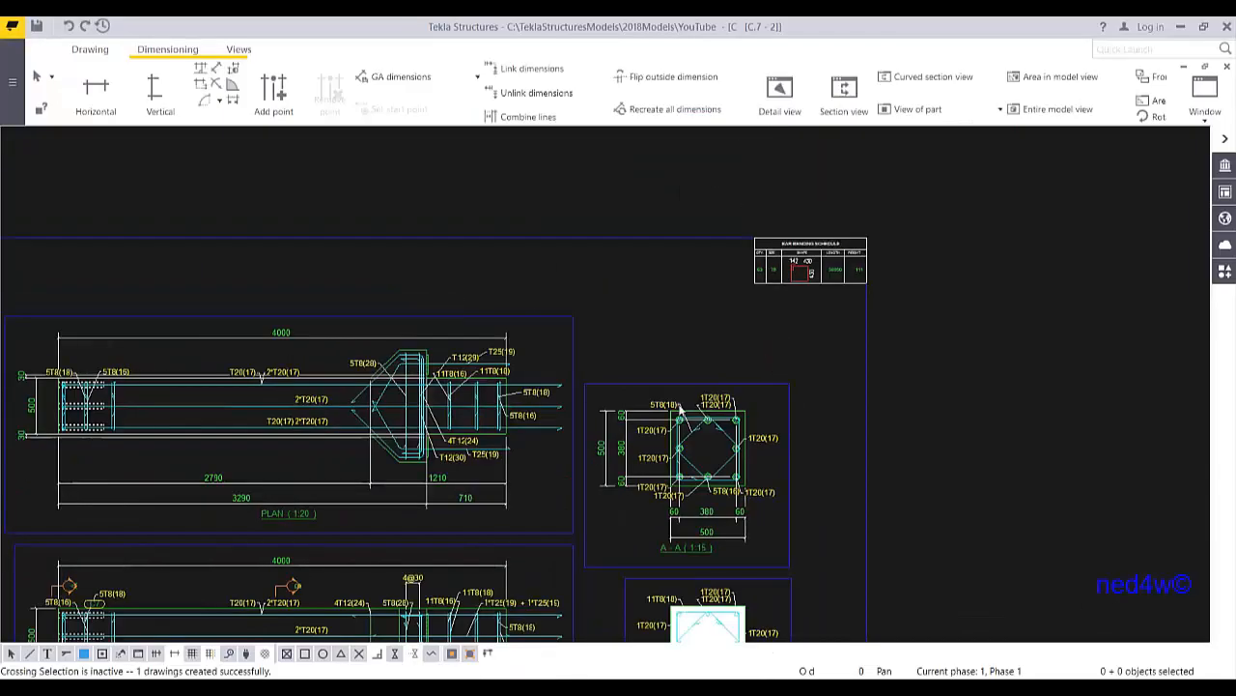
{"action": "scroll", "coordinate": [353, 414], "scroll_direction": "up", "scroll_amount": 1}
{"action": "scroll", "coordinate": [231, 623], "scroll_direction": "down", "scroll_amount": 2}
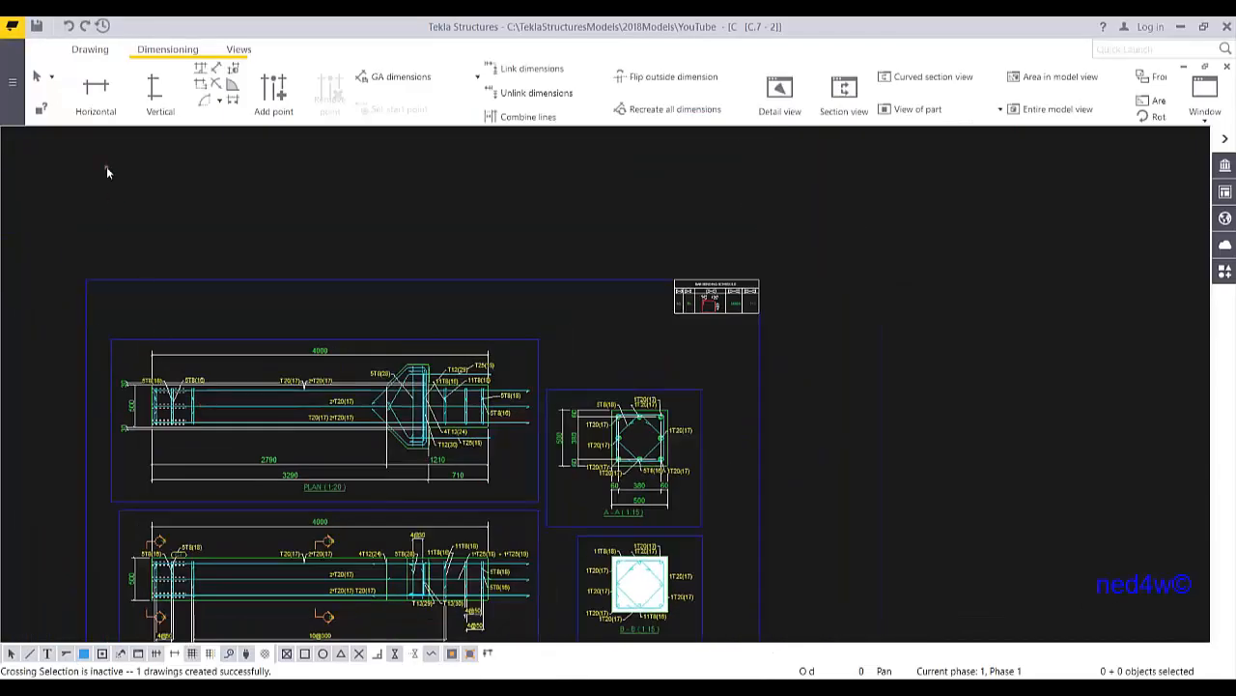
{"action": "left_click", "coordinate": [88, 49]}
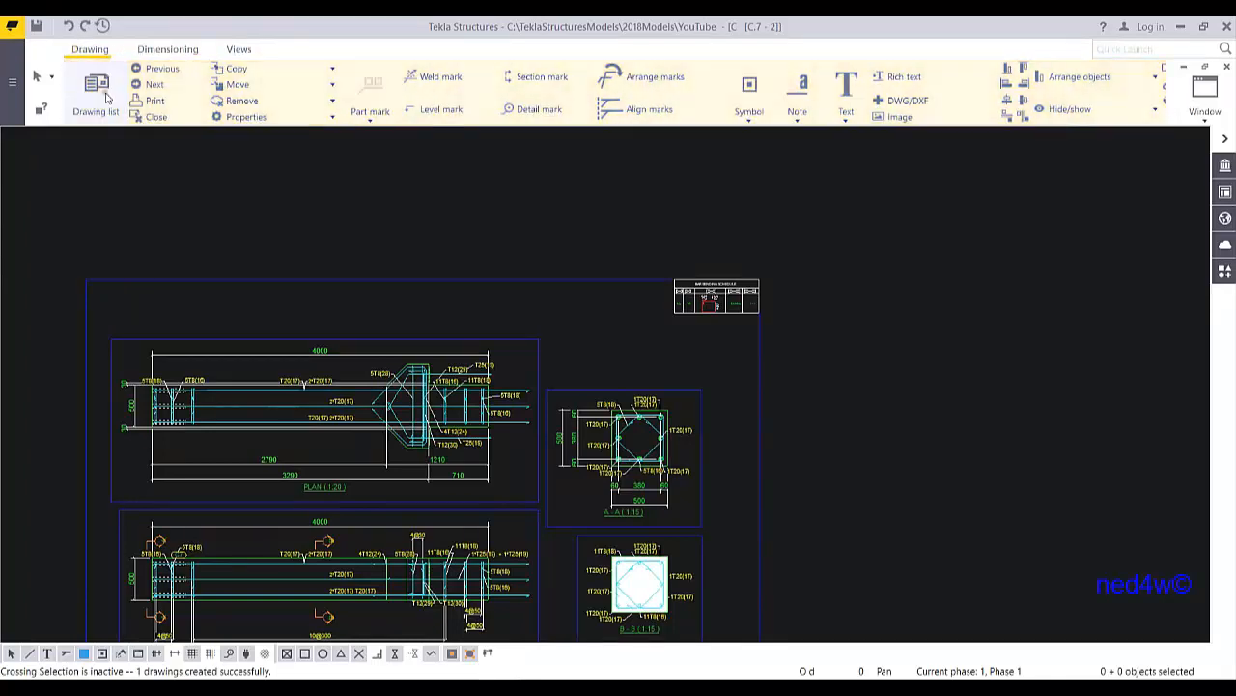
{"action": "left_click", "coordinate": [96, 91]}
{"action": "double_click", "coordinate": [616, 374]}
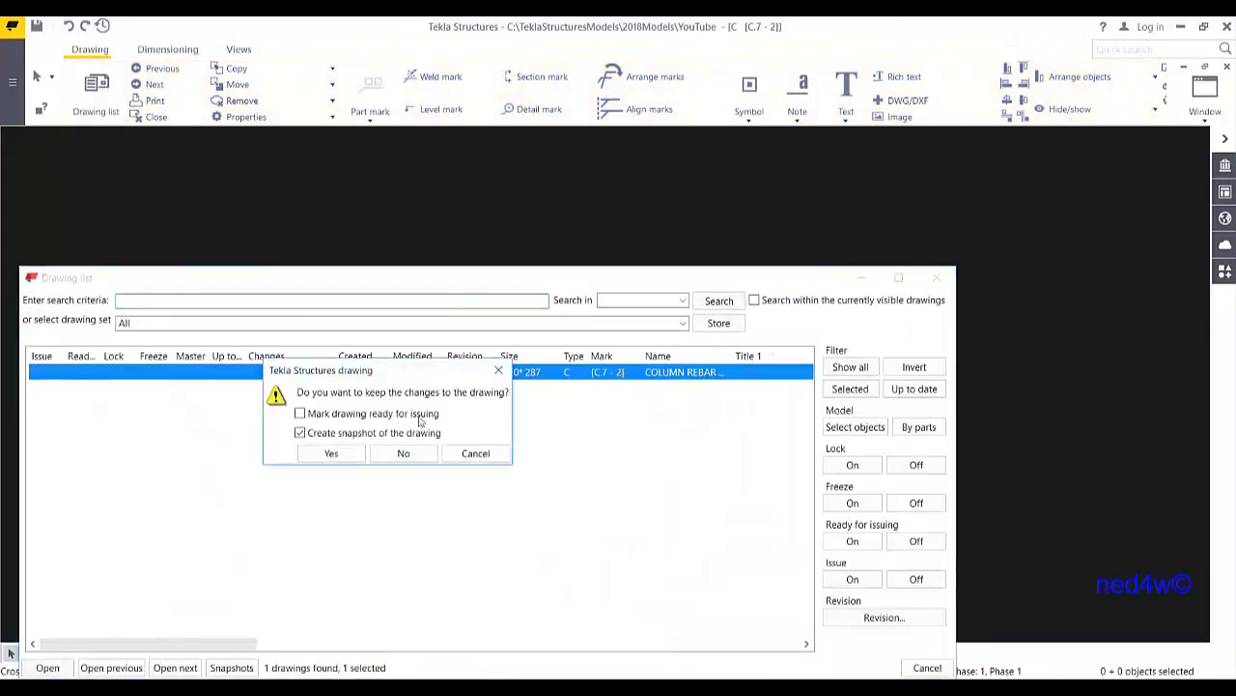
{"action": "left_click", "coordinate": [348, 460]}
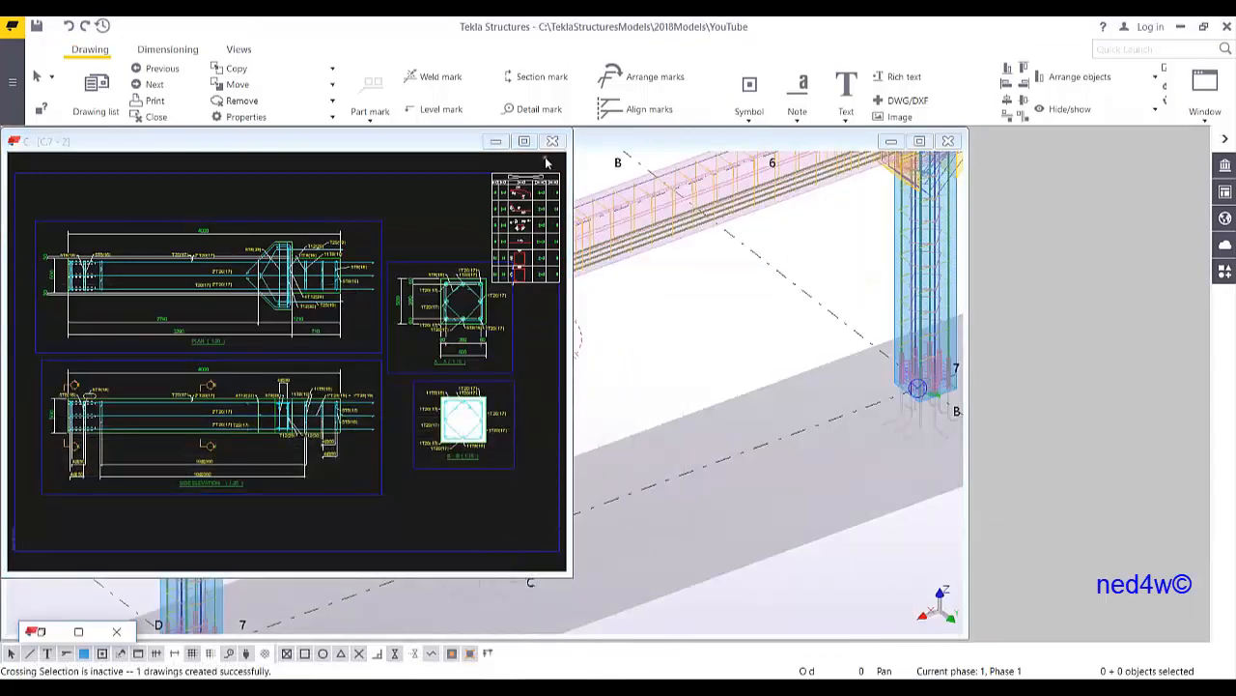
{"action": "left_click", "coordinate": [524, 141]}
Move section views A-A and B-B down, clear of the bar bending schedule table
{"action": "scroll", "coordinate": [848, 207], "scroll_direction": "up", "scroll_amount": 3}
{"action": "scroll", "coordinate": [848, 207], "scroll_direction": "up", "scroll_amount": 5}
{"action": "scroll", "coordinate": [738, 487], "scroll_direction": "down", "scroll_amount": 5}
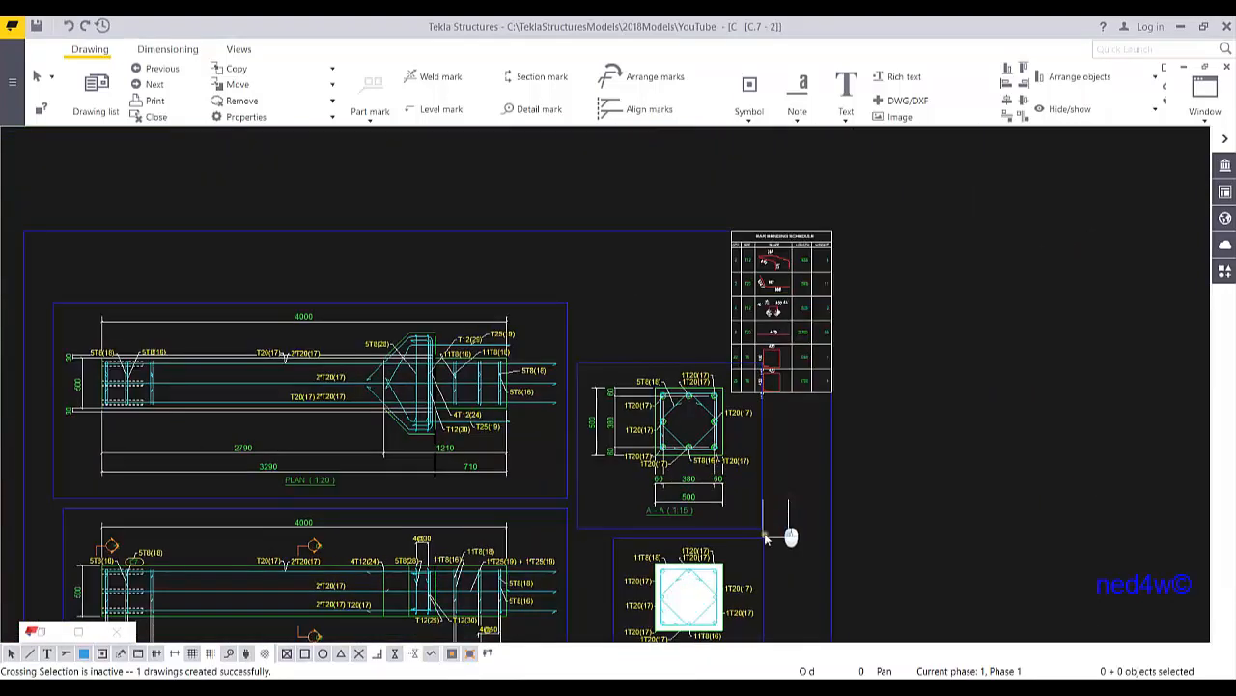
{"action": "left_click", "coordinate": [759, 475]}
{"action": "left_click_drag", "start_coordinate": [759, 474], "coordinate": [762, 538]}
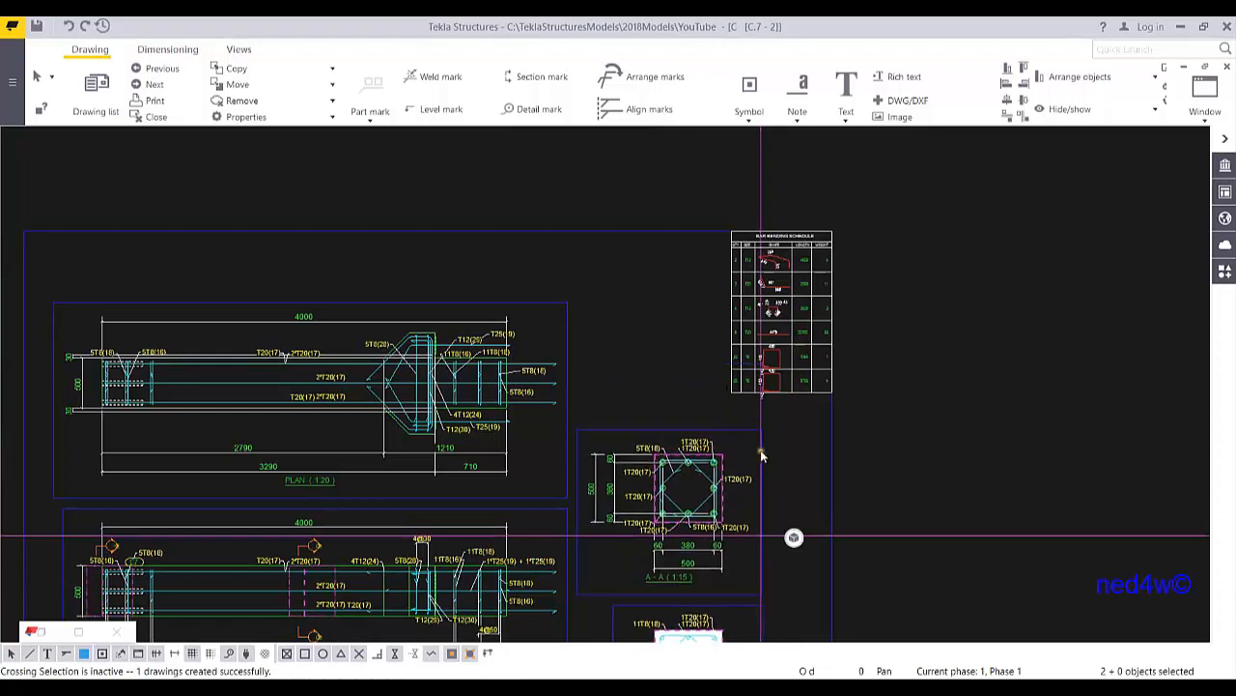
Check the schedule rows in the drawing, then set the template's WEIGHT field to 3 decimals in the Template Editor
{"action": "scroll", "coordinate": [773, 367], "scroll_direction": "up", "scroll_amount": 4}
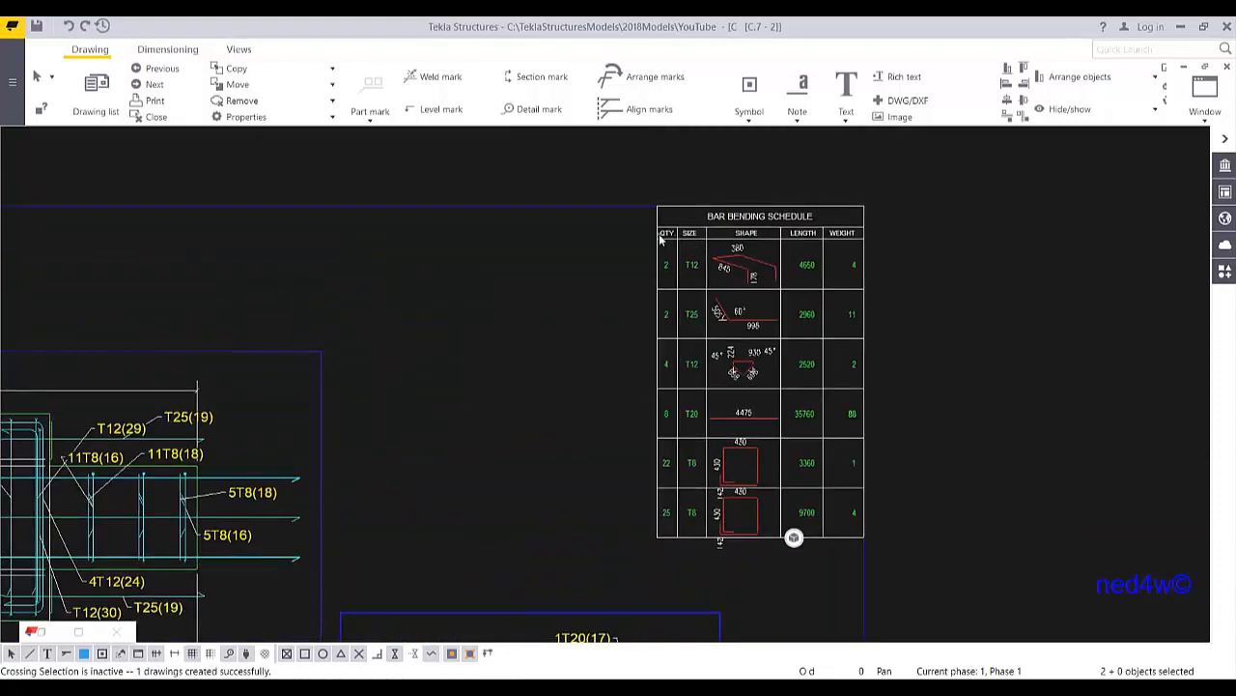
{"action": "scroll", "coordinate": [662, 240], "scroll_direction": "up", "scroll_amount": 2}
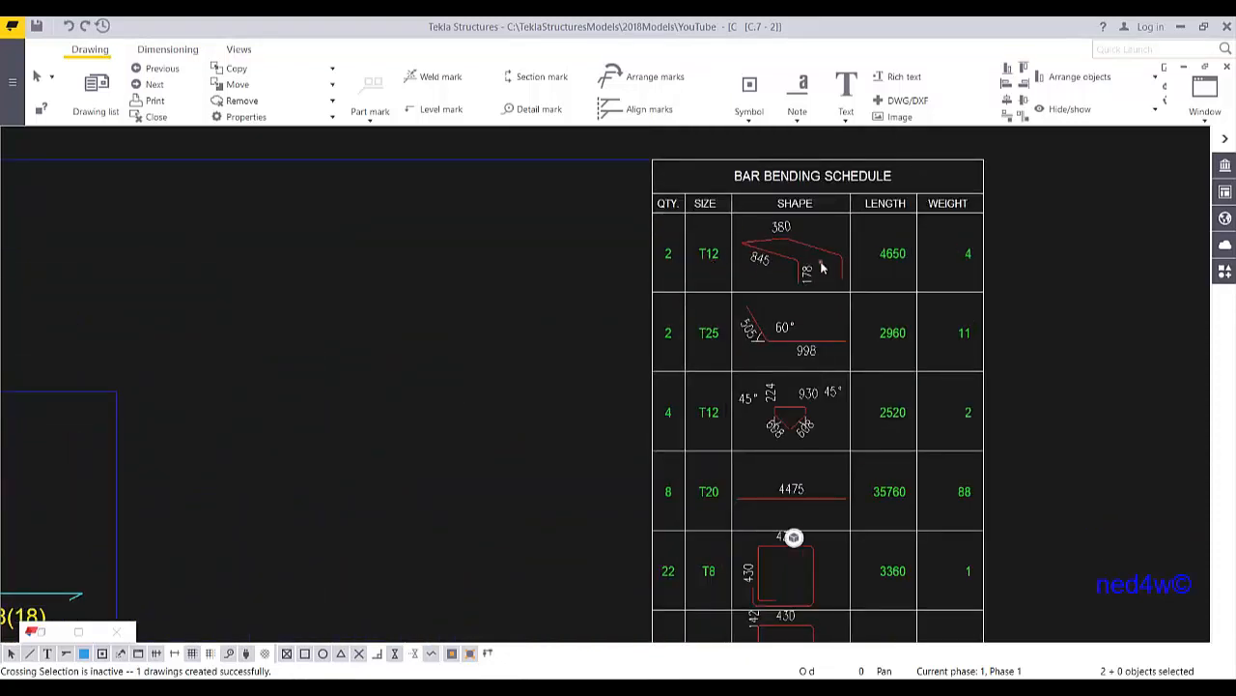
{"action": "scroll", "coordinate": [973, 263], "scroll_direction": "up", "scroll_amount": 2}
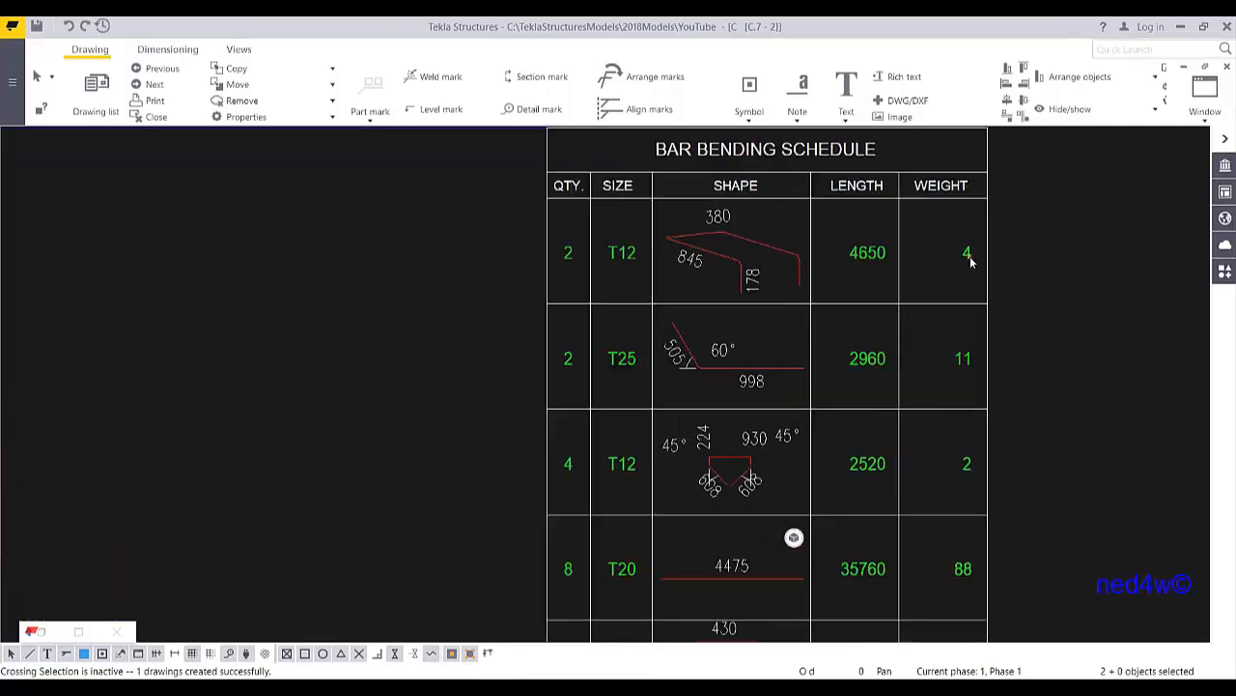
{"action": "scroll", "coordinate": [600, 580], "scroll_direction": "down", "scroll_amount": 3}
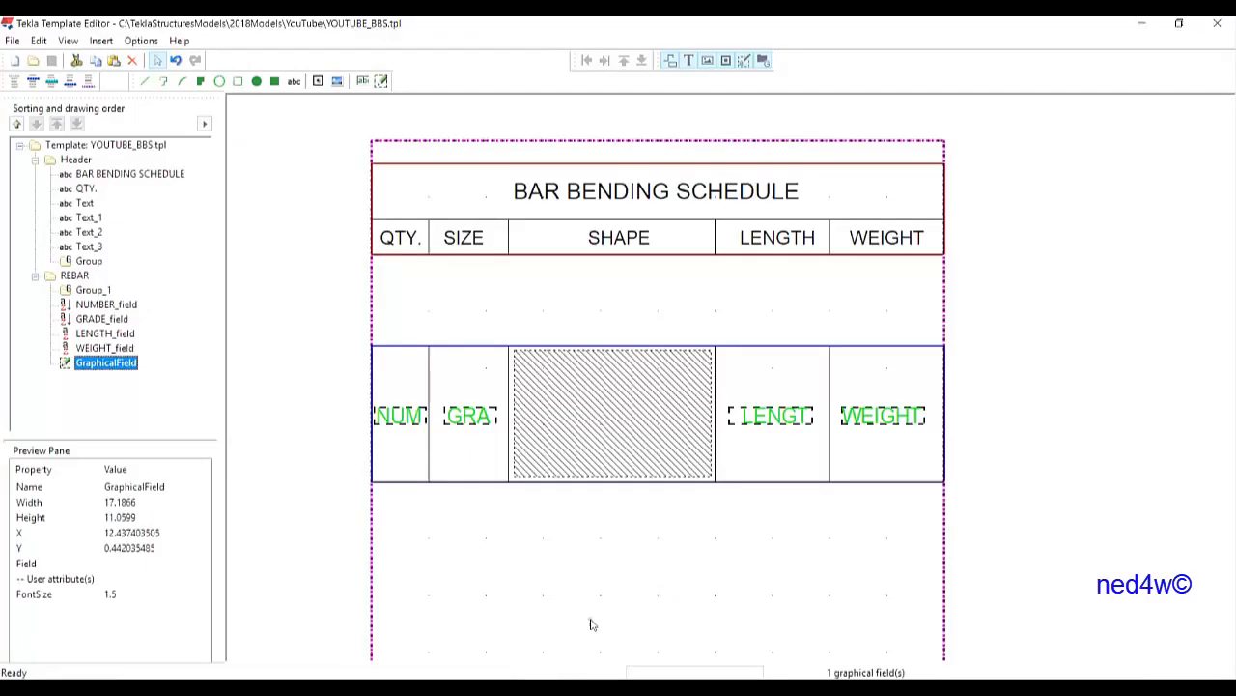
{"action": "double_click", "coordinate": [861, 407]}
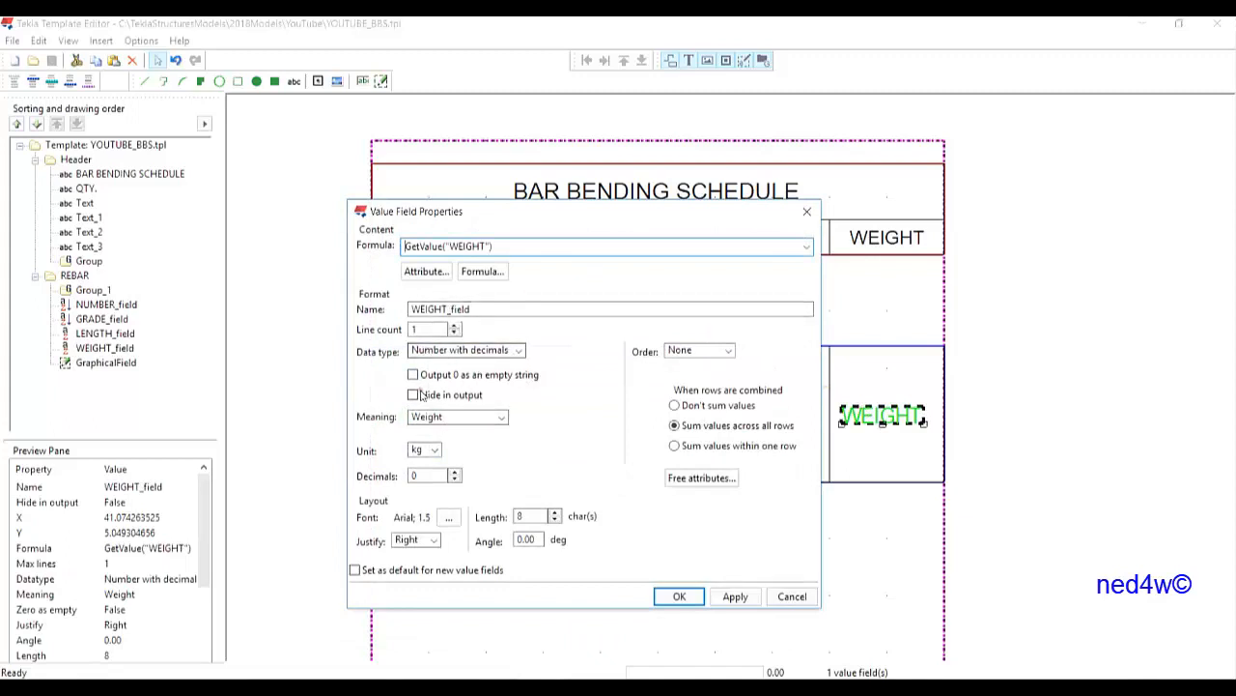
{"action": "left_click", "coordinate": [455, 473]}
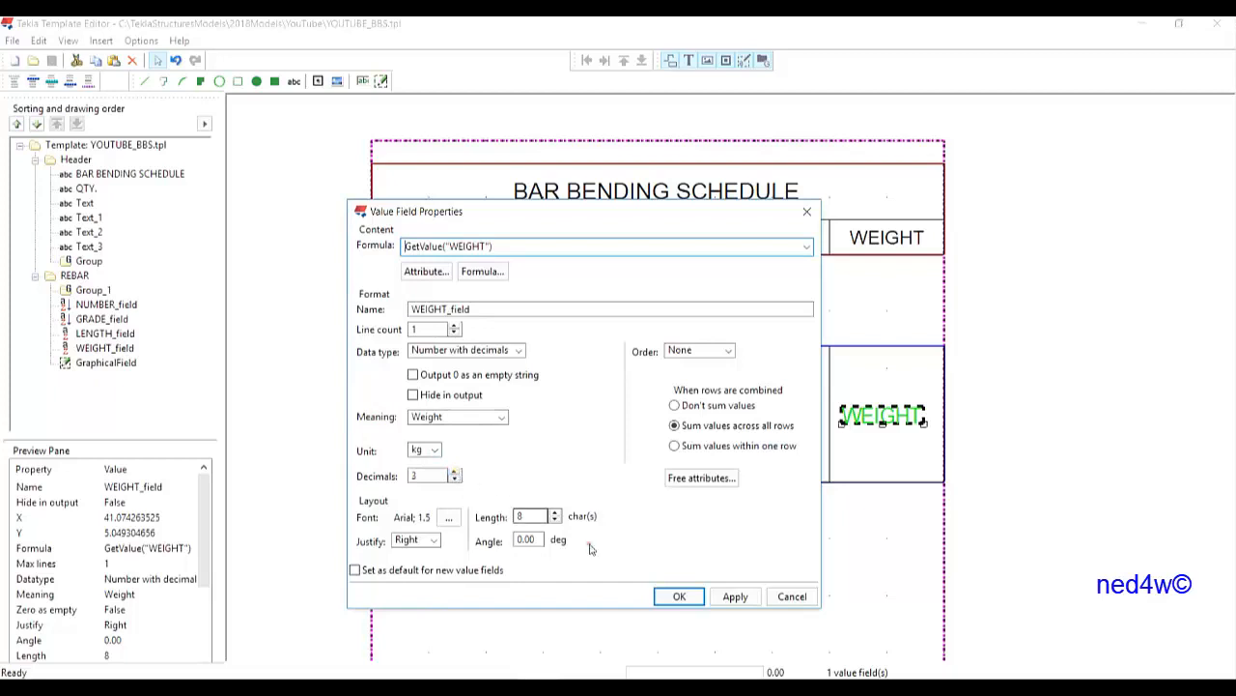
{"action": "left_click", "coordinate": [726, 597]}
{"action": "left_click", "coordinate": [679, 596]}
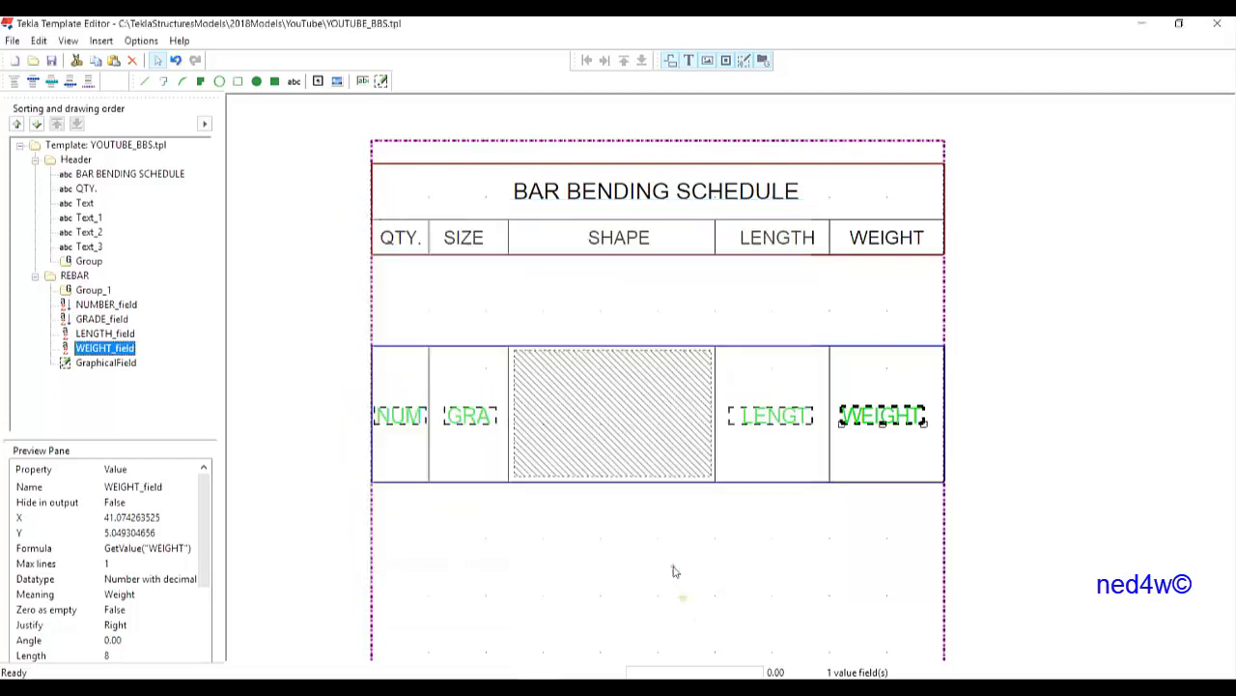
Change the shape graphical field's FontSize user attribute to 1.2 and save the template
{"action": "double_click", "coordinate": [626, 404]}
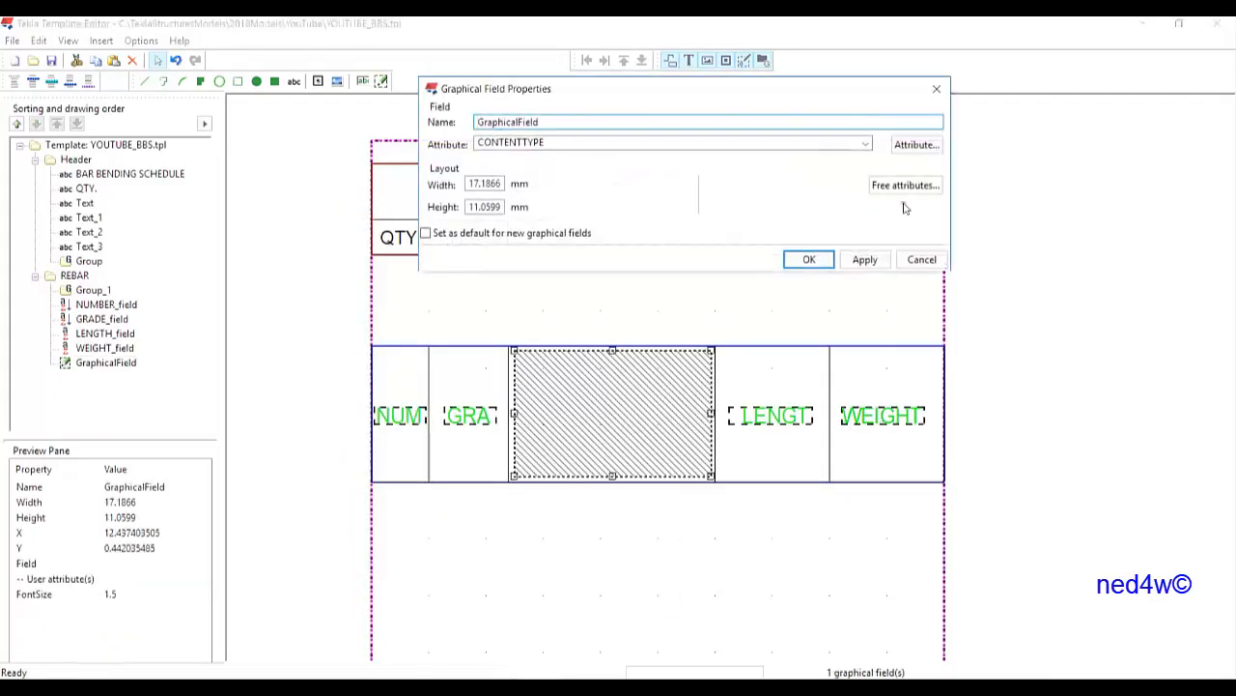
{"action": "left_click", "coordinate": [908, 186]}
{"action": "left_click", "coordinate": [736, 134]}
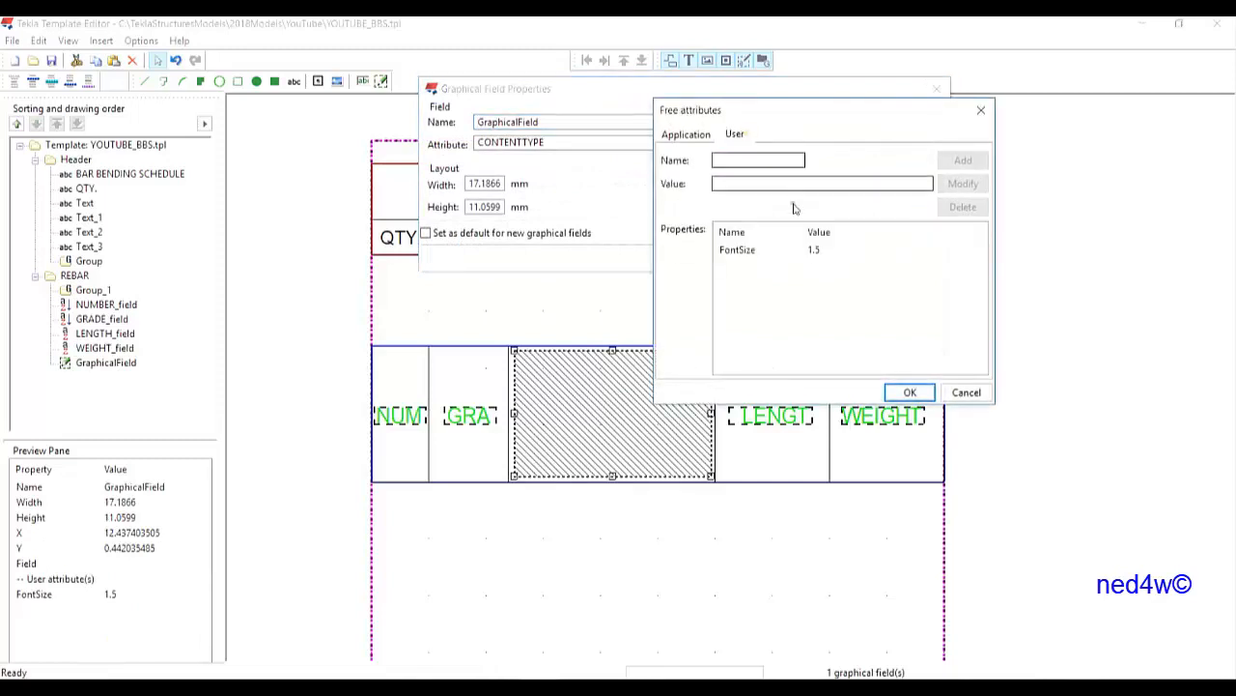
{"action": "left_click", "coordinate": [821, 252]}
{"action": "double_click", "coordinate": [807, 185]}
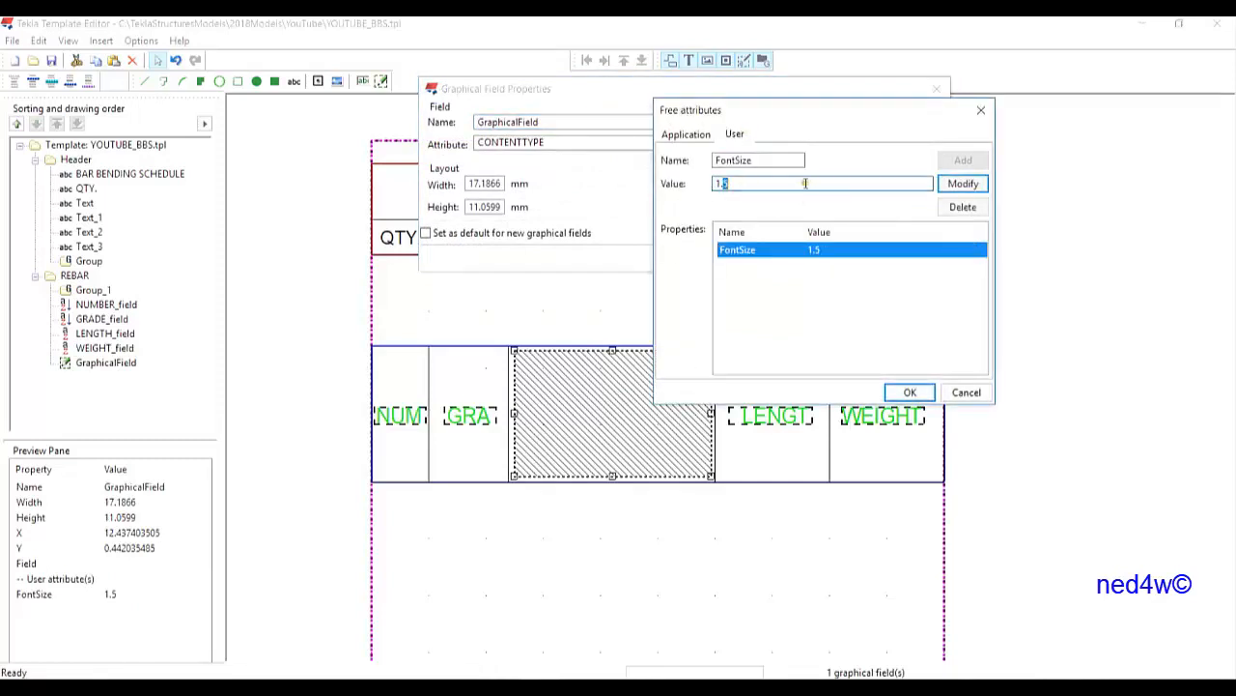
{"action": "type", "text": "2"}
{"action": "left_click", "coordinate": [963, 184]}
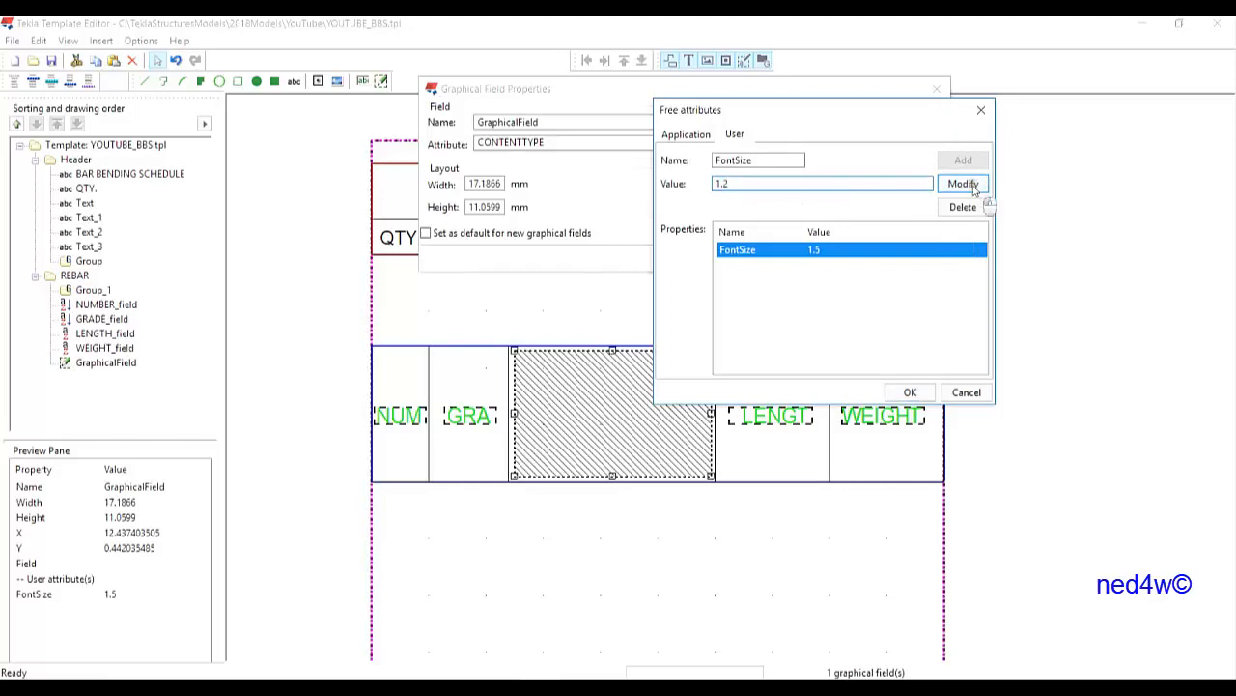
{"action": "left_click", "coordinate": [910, 393]}
{"action": "left_click", "coordinate": [865, 259]}
{"action": "left_click", "coordinate": [808, 259]}
{"action": "left_click", "coordinate": [54, 60]}
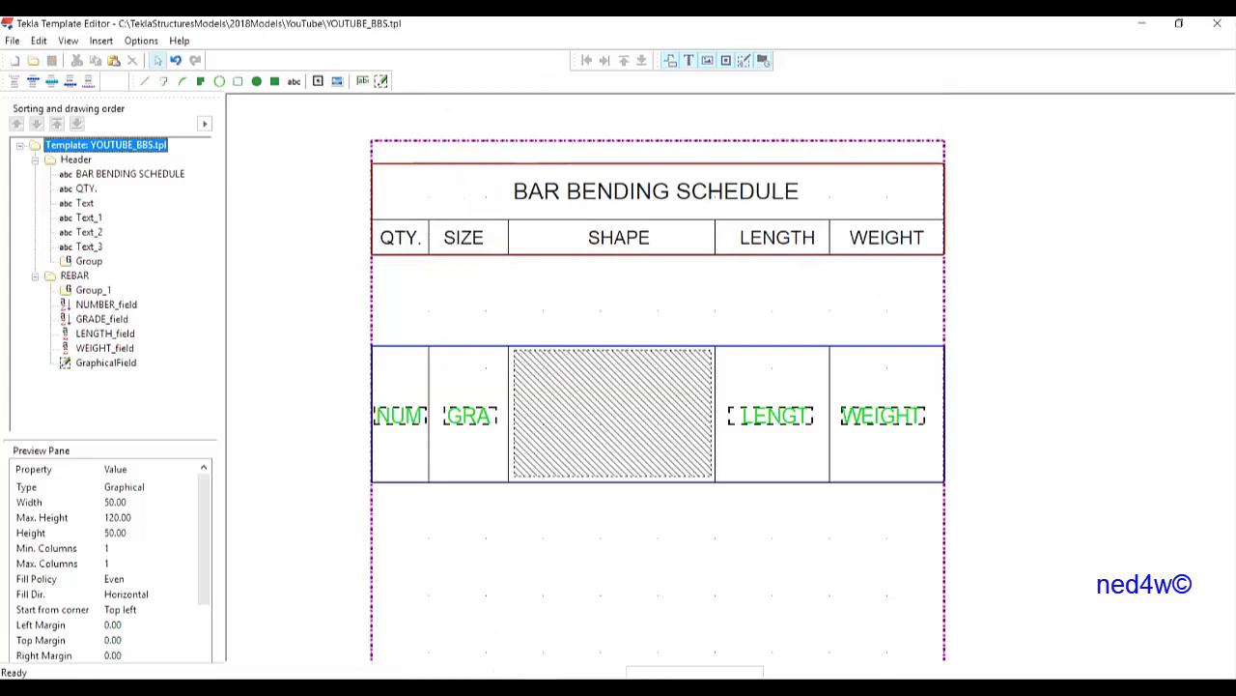
Switch to Tekla Structures, reopen the column drawing from the drawing list with its changes and snapshot kept, maximize it and close the list
{"action": "mouse_move", "coordinate": [499, 688]}
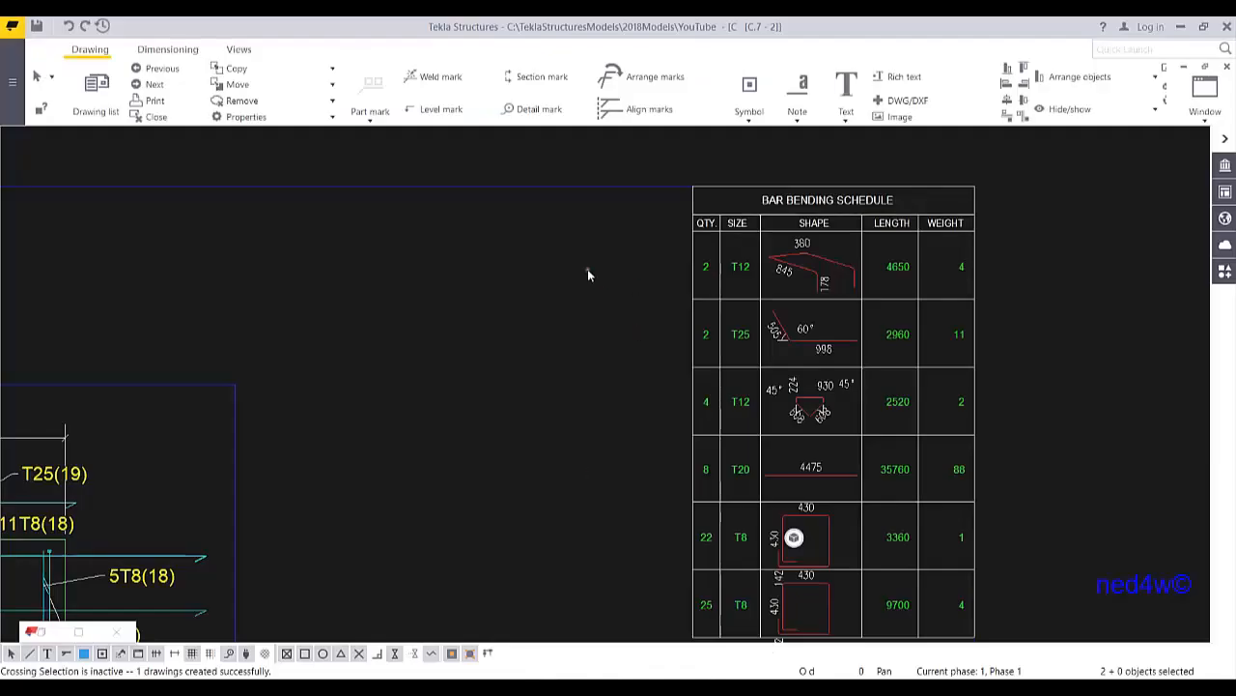
{"action": "left_click", "coordinate": [79, 630]}
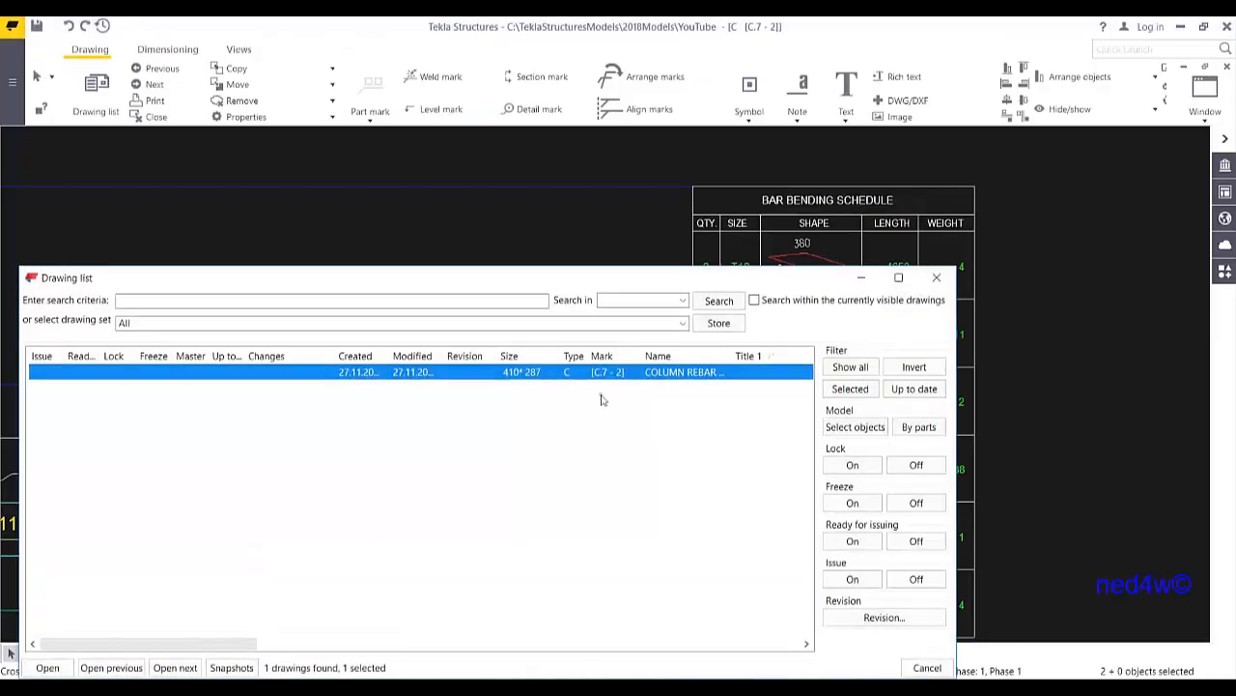
{"action": "double_click", "coordinate": [617, 373]}
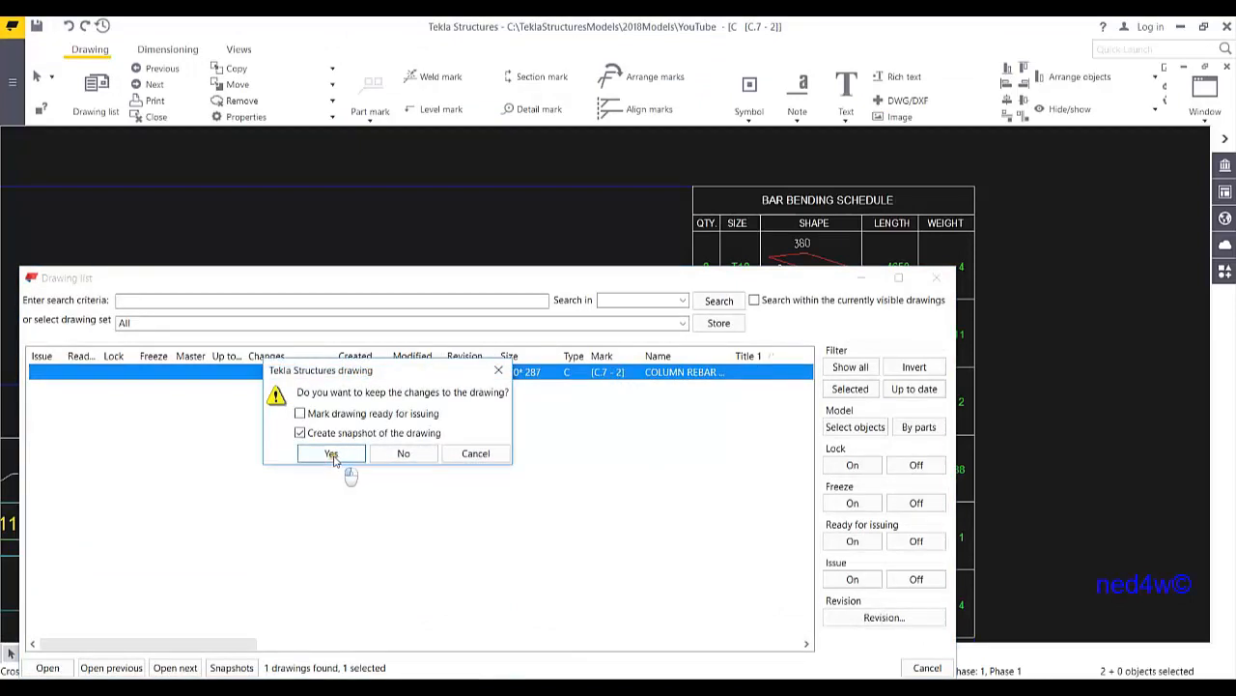
{"action": "left_click", "coordinate": [340, 457]}
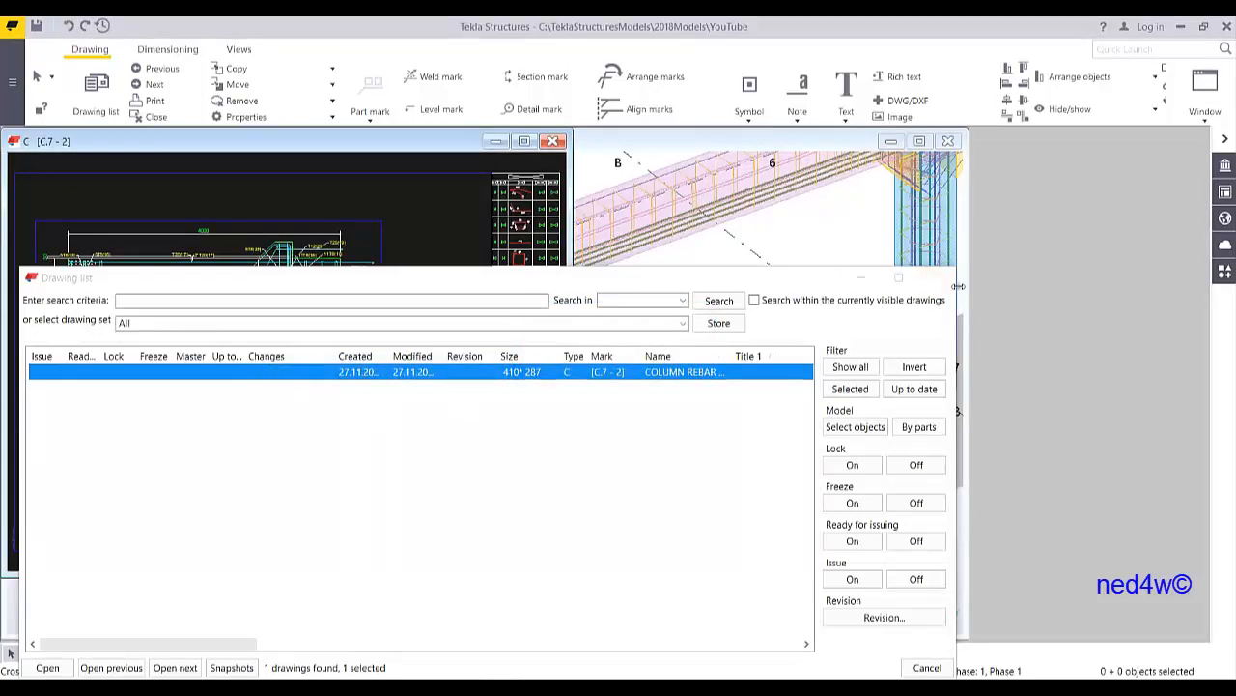
{"action": "left_click", "coordinate": [523, 141]}
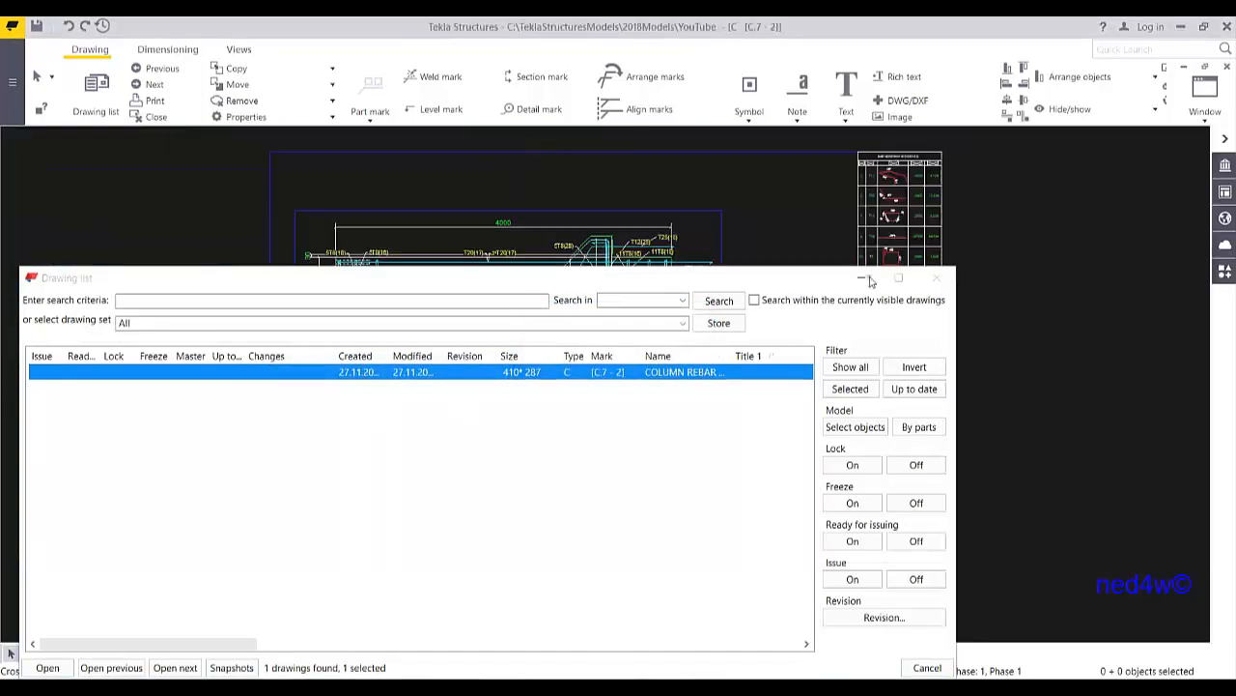
{"action": "left_click", "coordinate": [935, 280]}
Examine the bar bending schedule's weight decimals and the text size of the shape dimensions in the reopened drawing
{"action": "scroll", "coordinate": [726, 316], "scroll_direction": "up", "scroll_amount": 6}
{"action": "scroll", "coordinate": [729, 322], "scroll_direction": "up", "scroll_amount": 2}
{"action": "scroll", "coordinate": [738, 297], "scroll_direction": "down", "scroll_amount": 2}
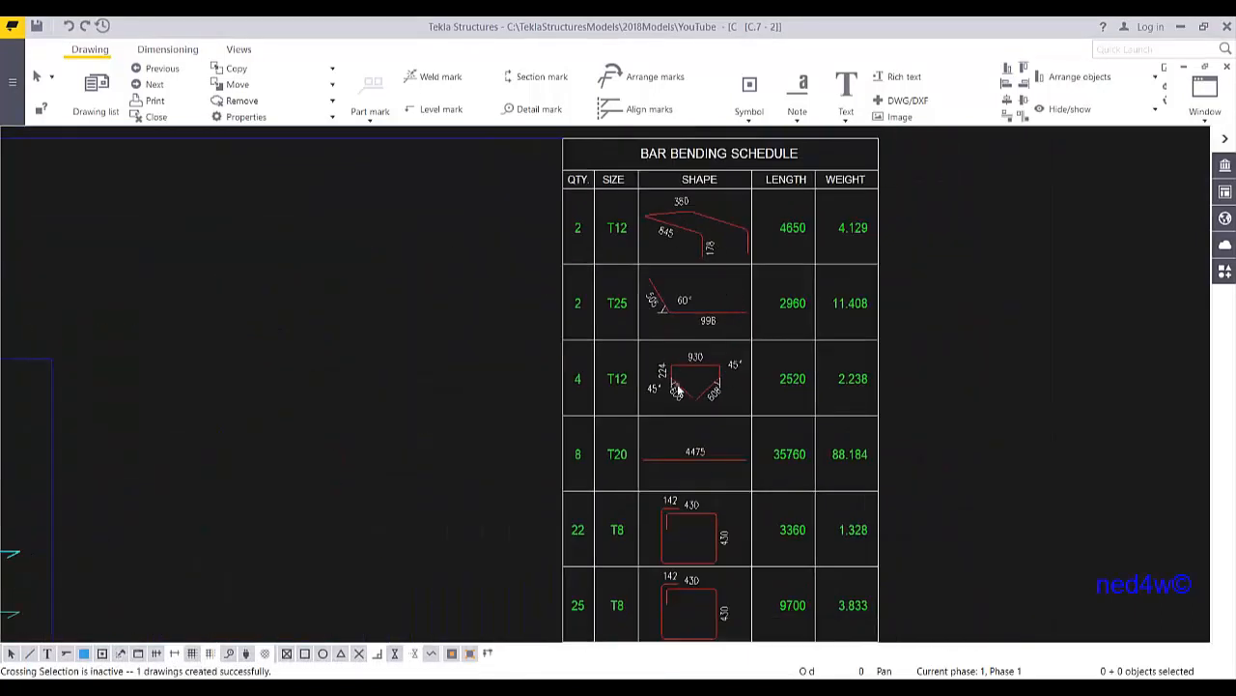
{"action": "scroll", "coordinate": [676, 367], "scroll_direction": "down", "scroll_amount": 1}
{"action": "scroll", "coordinate": [767, 312], "scroll_direction": "up", "scroll_amount": 3}
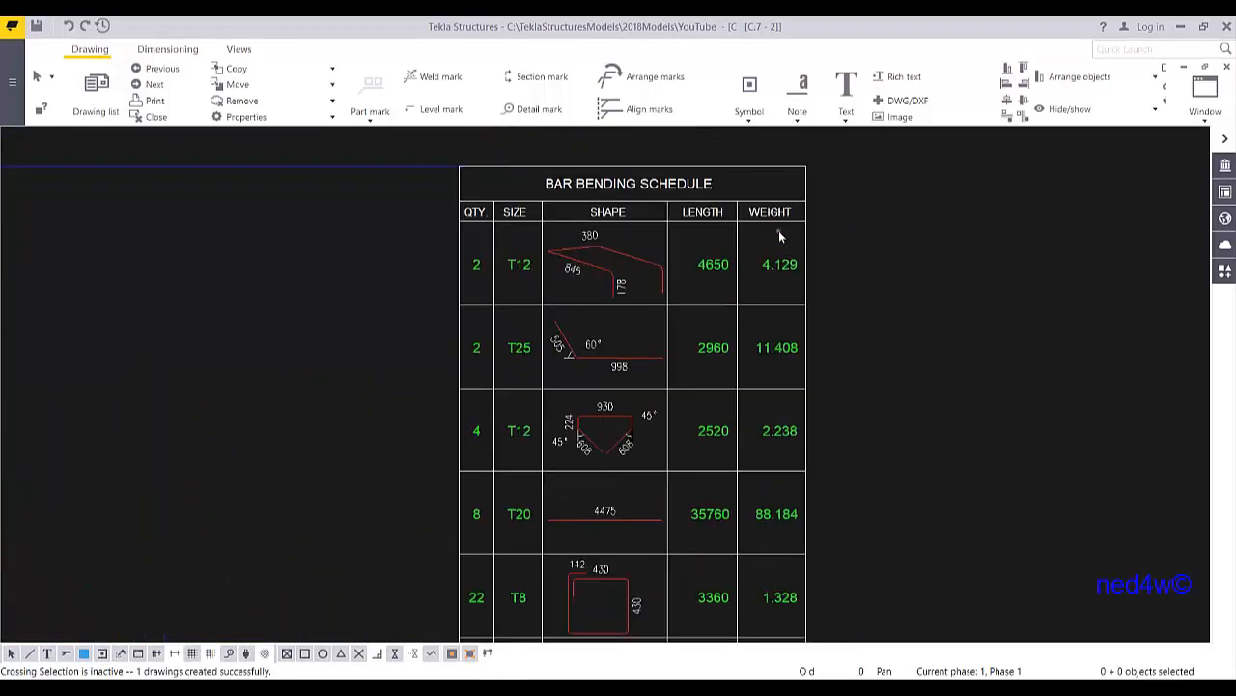
{"action": "scroll", "coordinate": [793, 328], "scroll_direction": "down", "scroll_amount": 1}
{"action": "scroll", "coordinate": [792, 373], "scroll_direction": "up", "scroll_amount": 1}
{"action": "scroll", "coordinate": [792, 358], "scroll_direction": "down", "scroll_amount": 1}
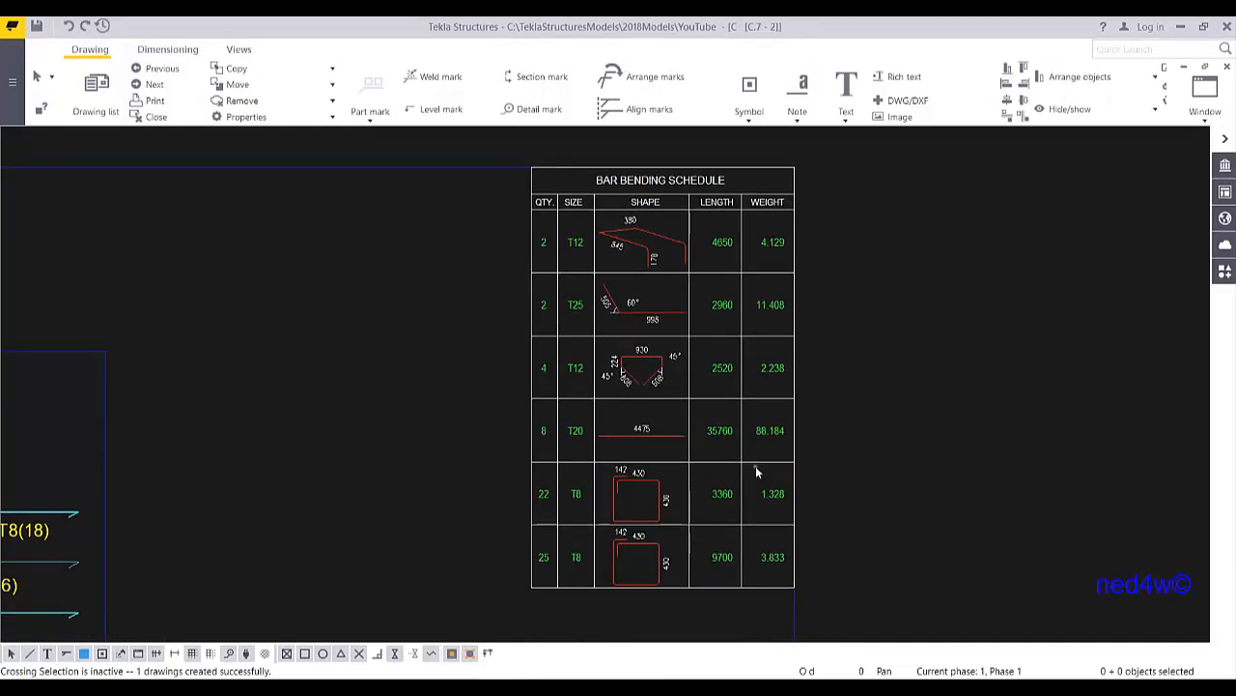